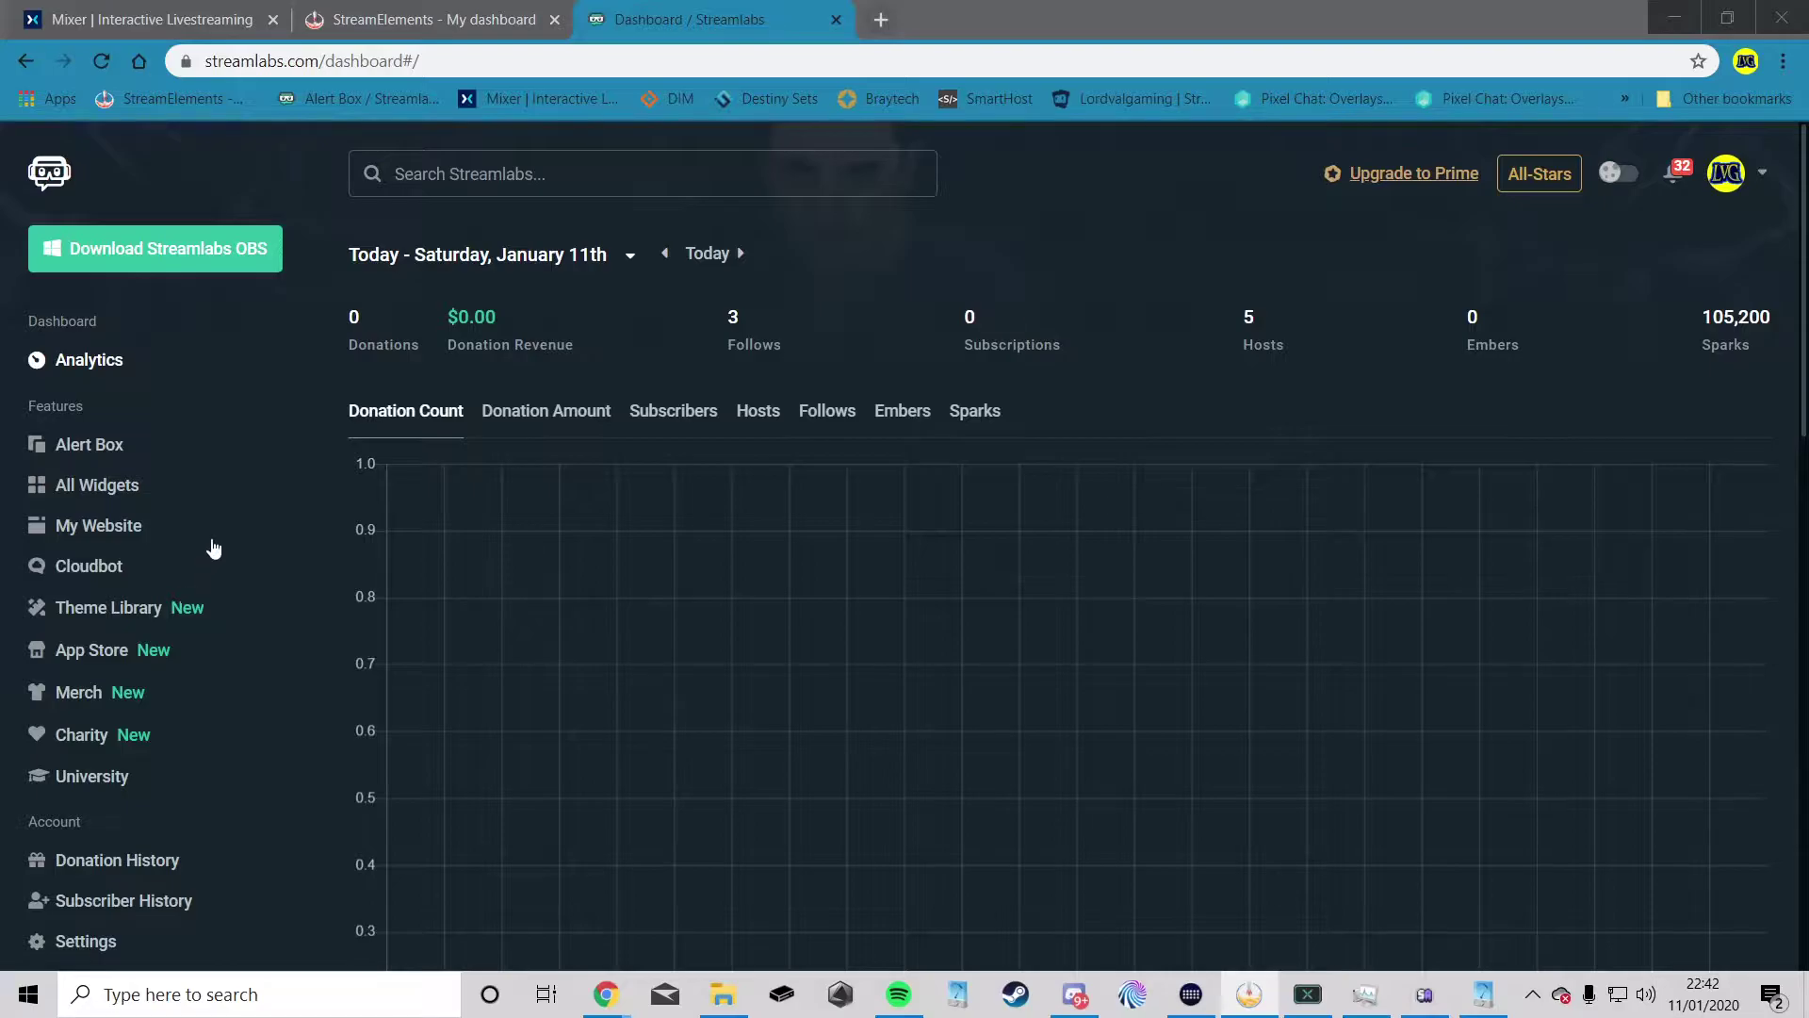
# Step: Open the Alert Box page from the dashboard
pyautogui.scroll(-3, 283, 594)
pyautogui.scroll(3, 307, 576)
pyautogui.click(99, 448)
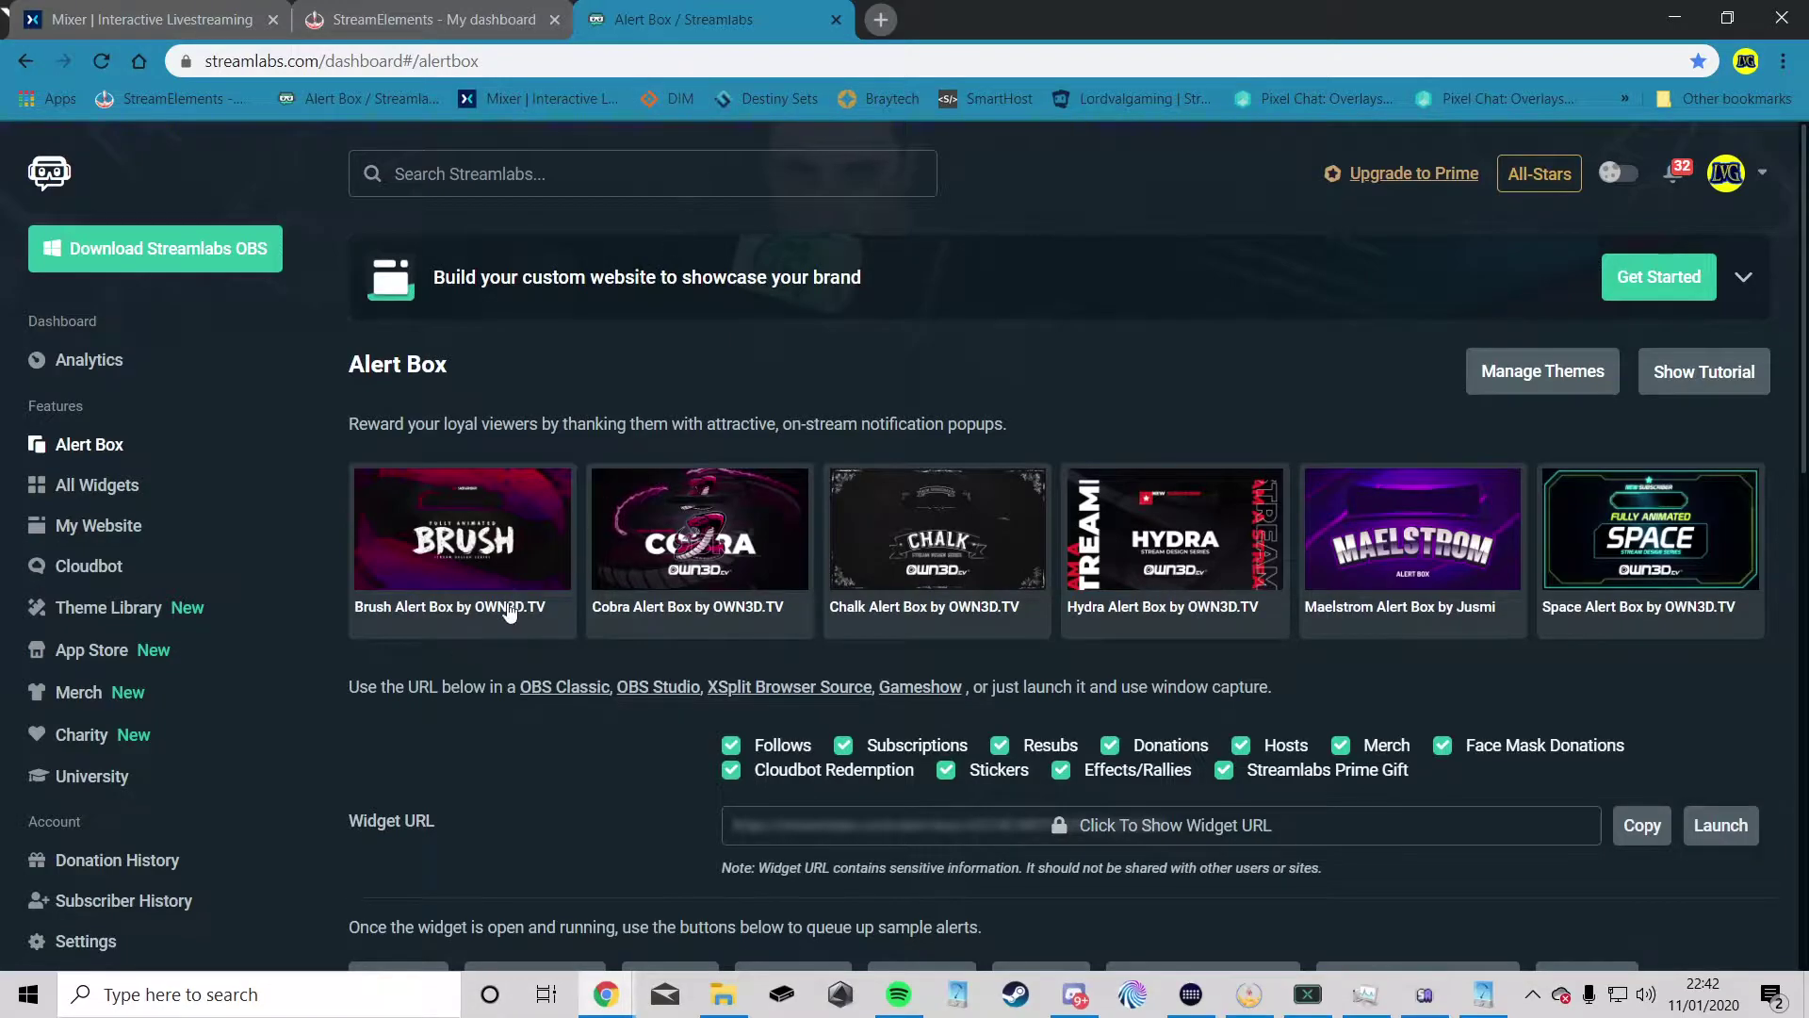
# Step: Examine the Alert Box page's themes, enabled alert types, widget URL area and sample alert tests
pyautogui.scroll(-5, 659, 575)
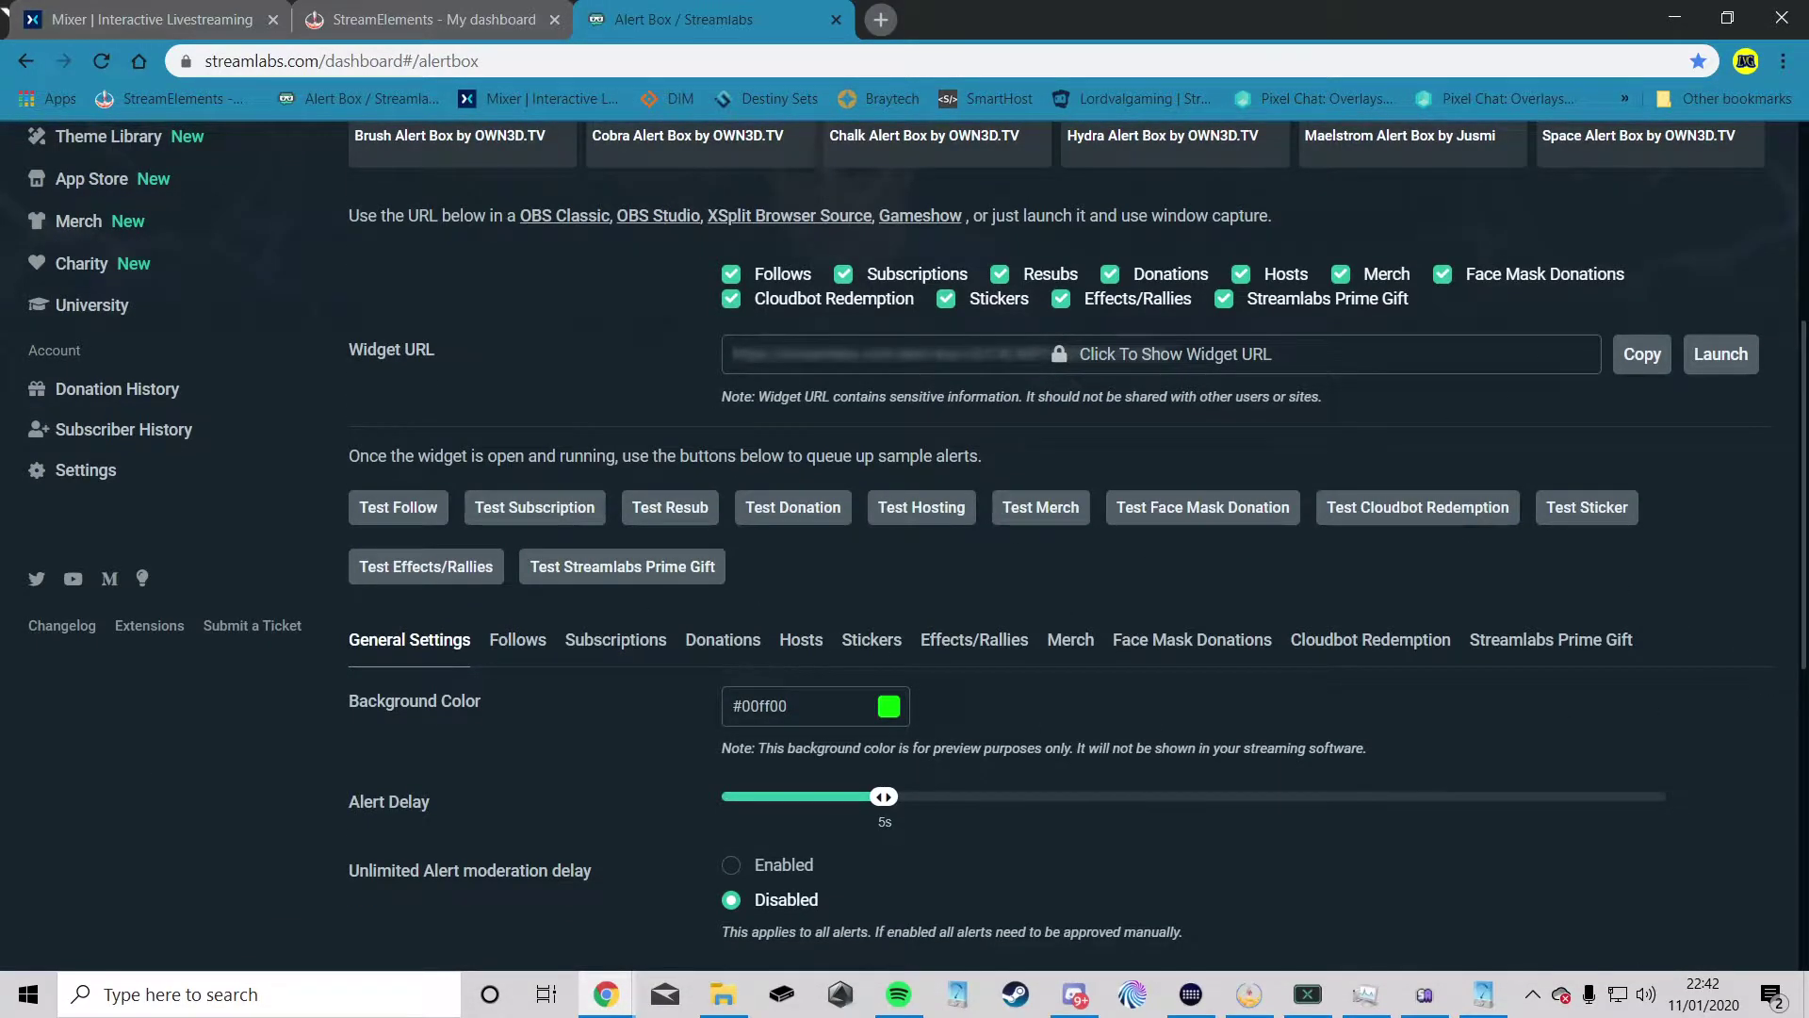
pyautogui.scroll(5, 578, 786)
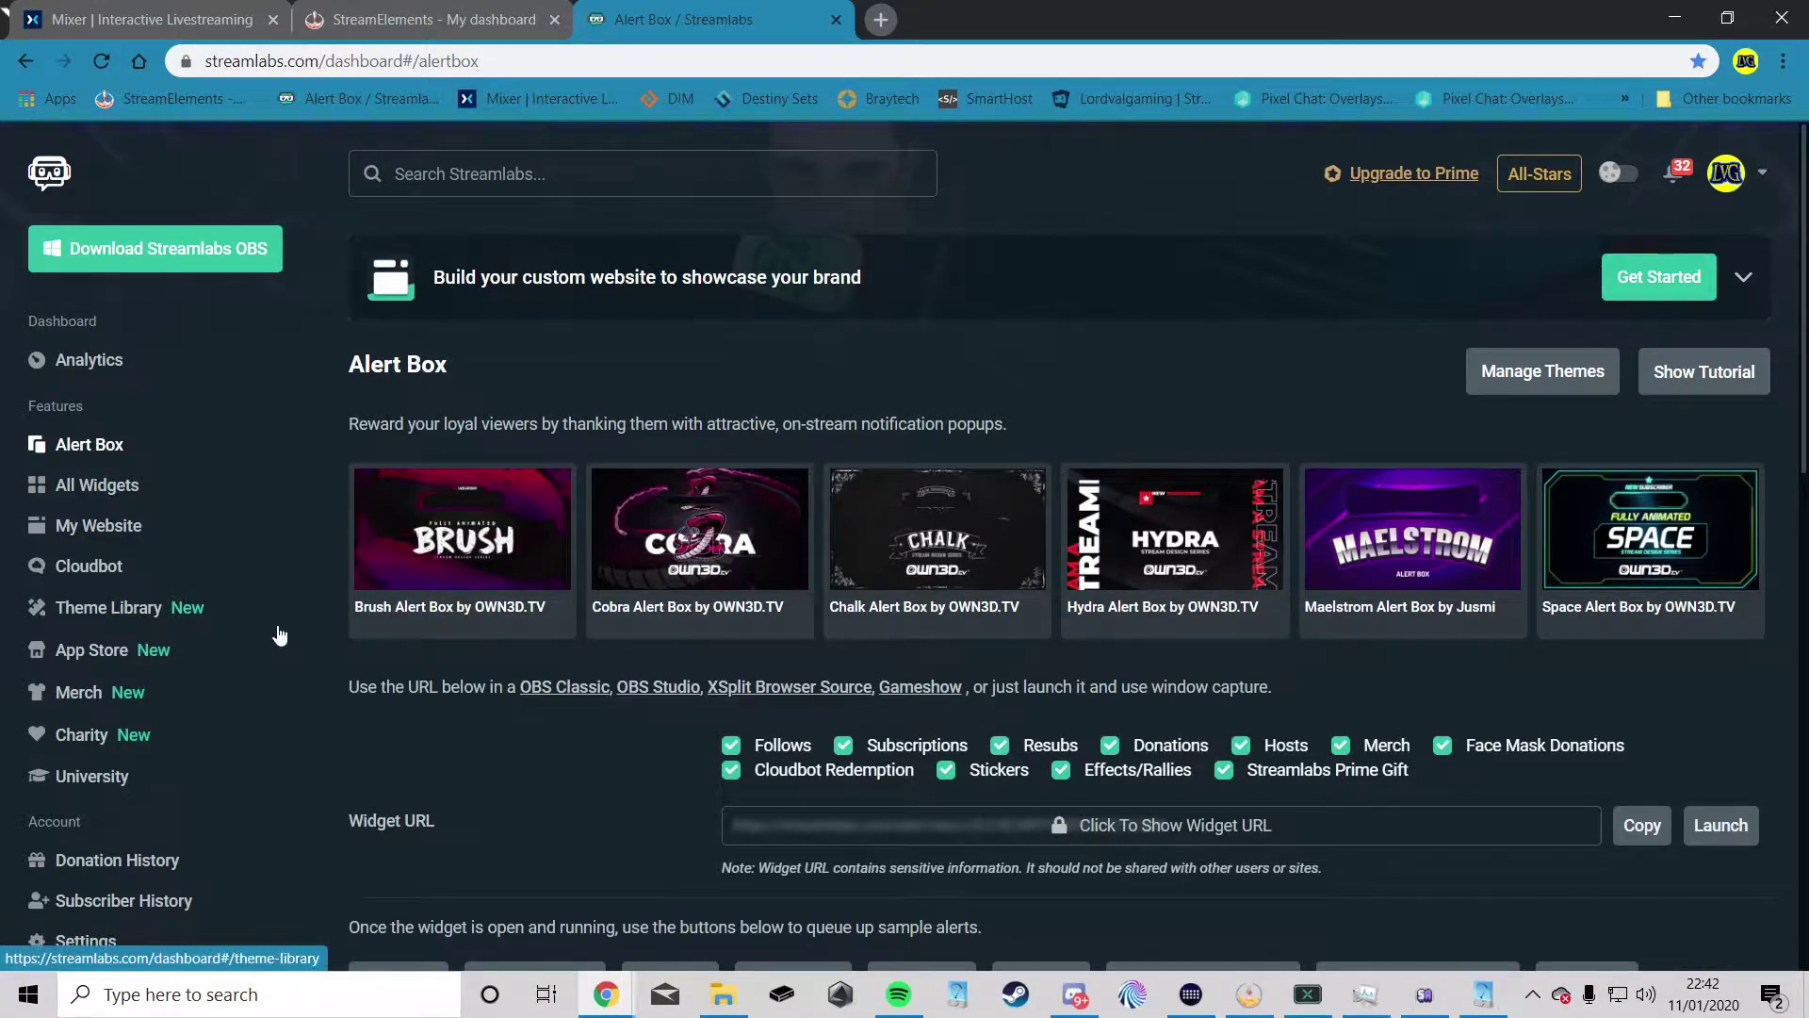
pyautogui.scroll(-2, 283, 641)
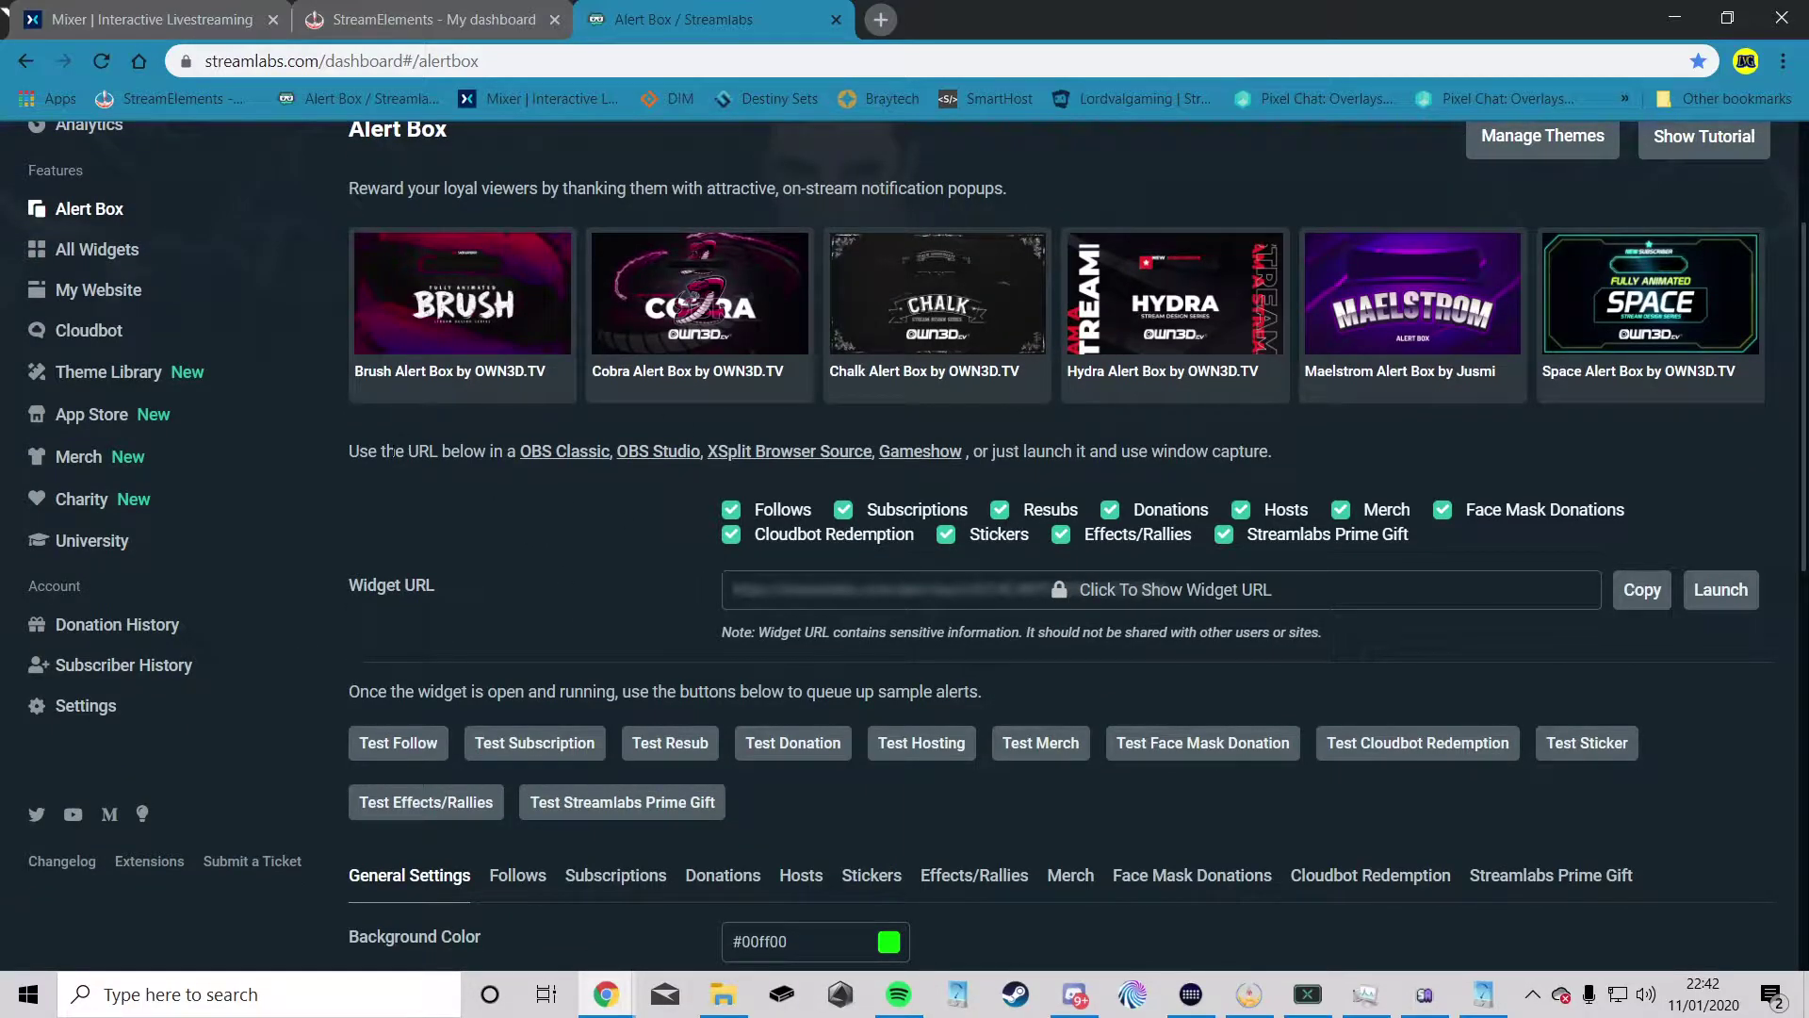
pyautogui.scroll(-1, 509, 269)
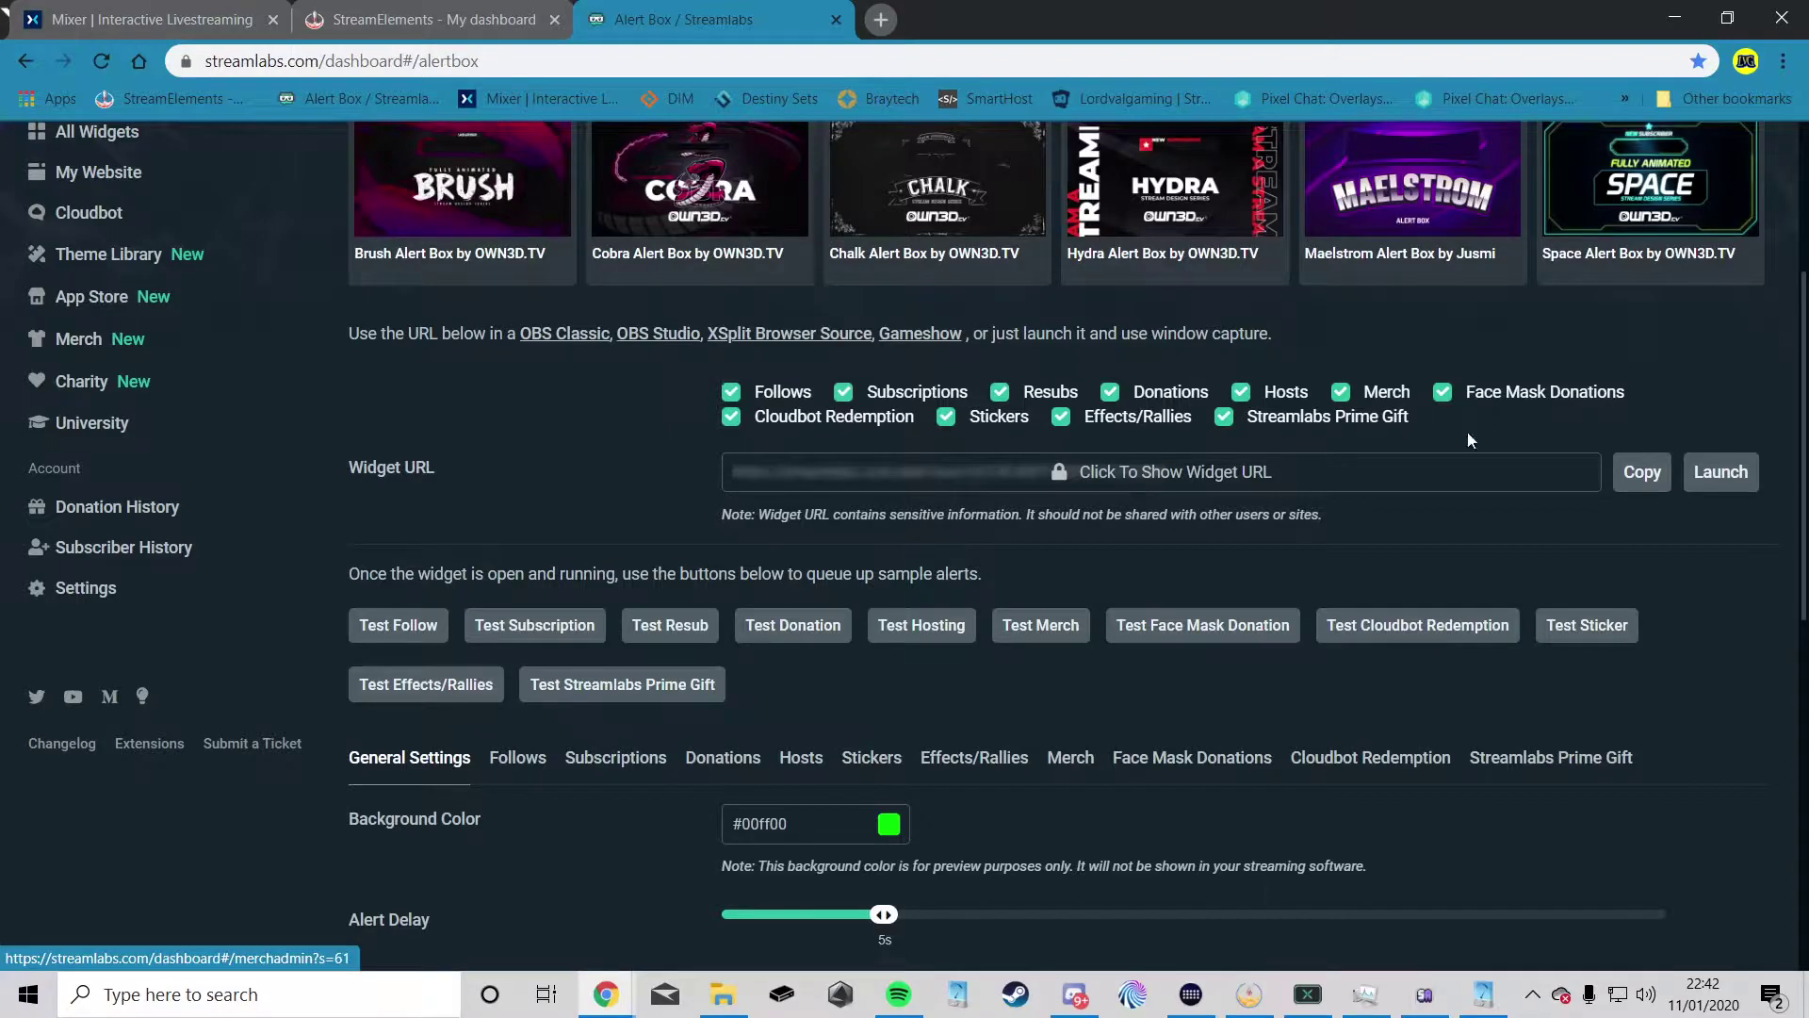
pyautogui.scroll(2, 603, 490)
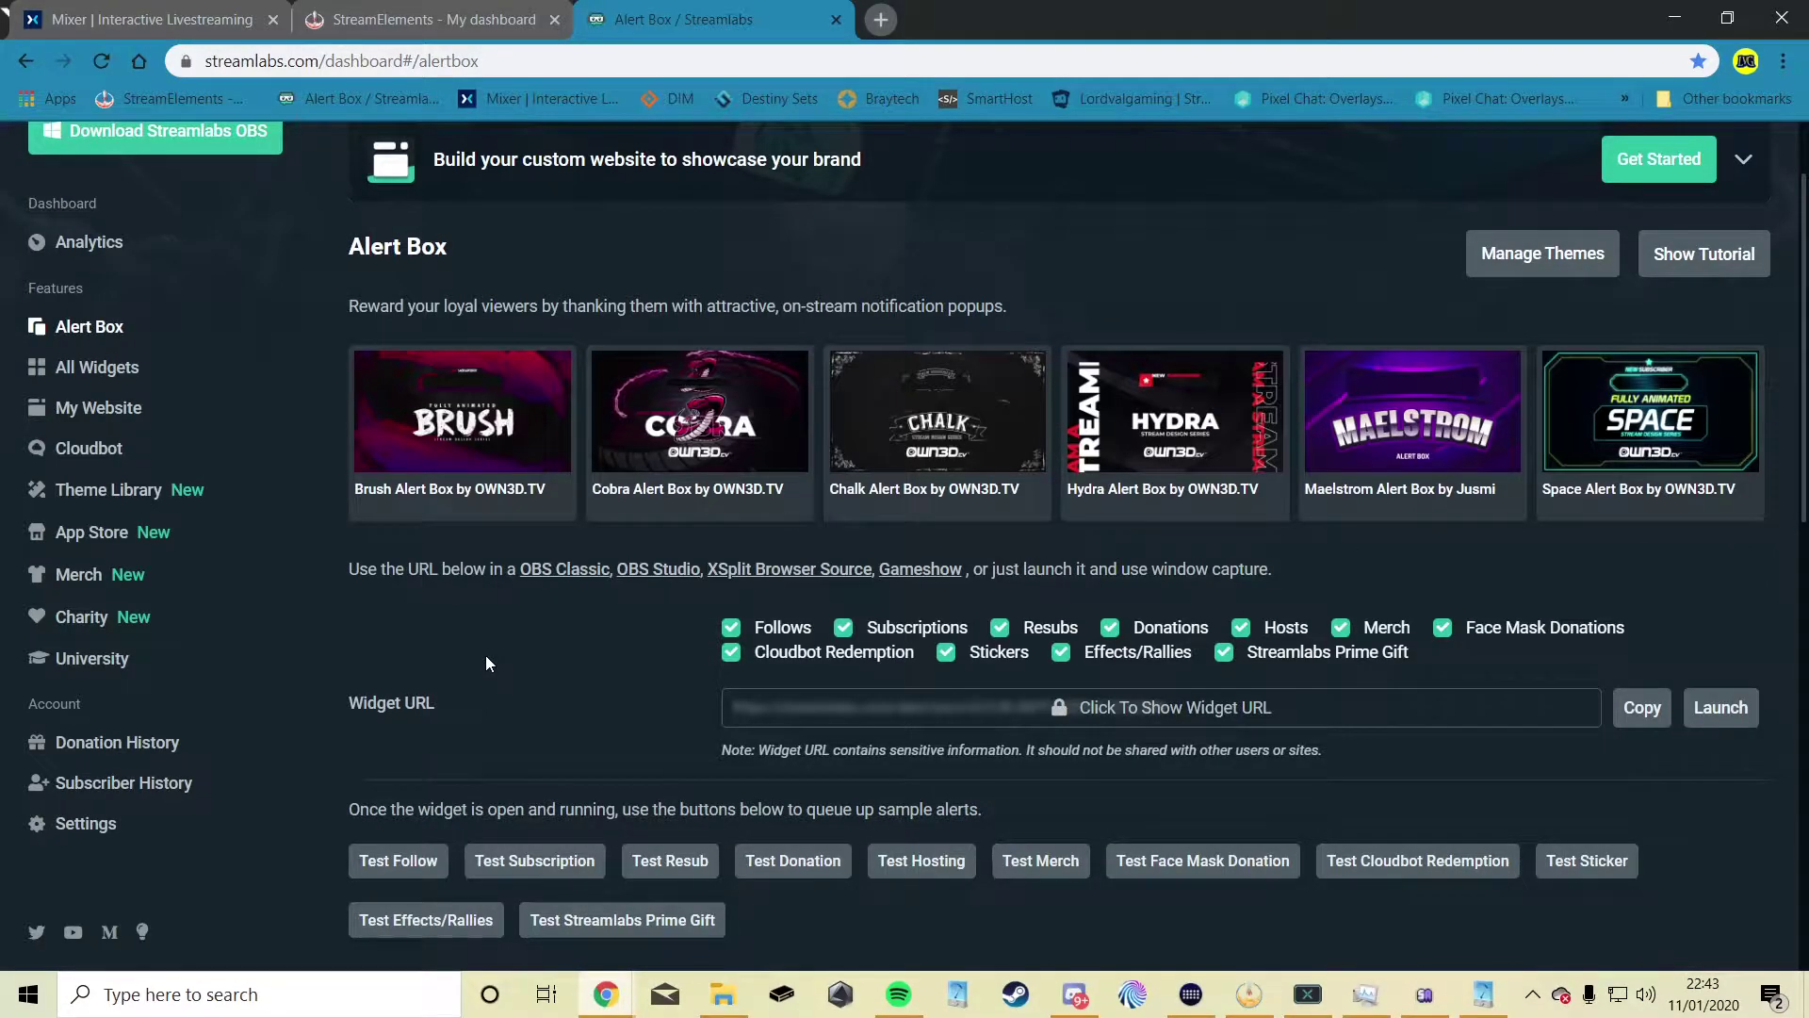
pyautogui.scroll(-1, 542, 666)
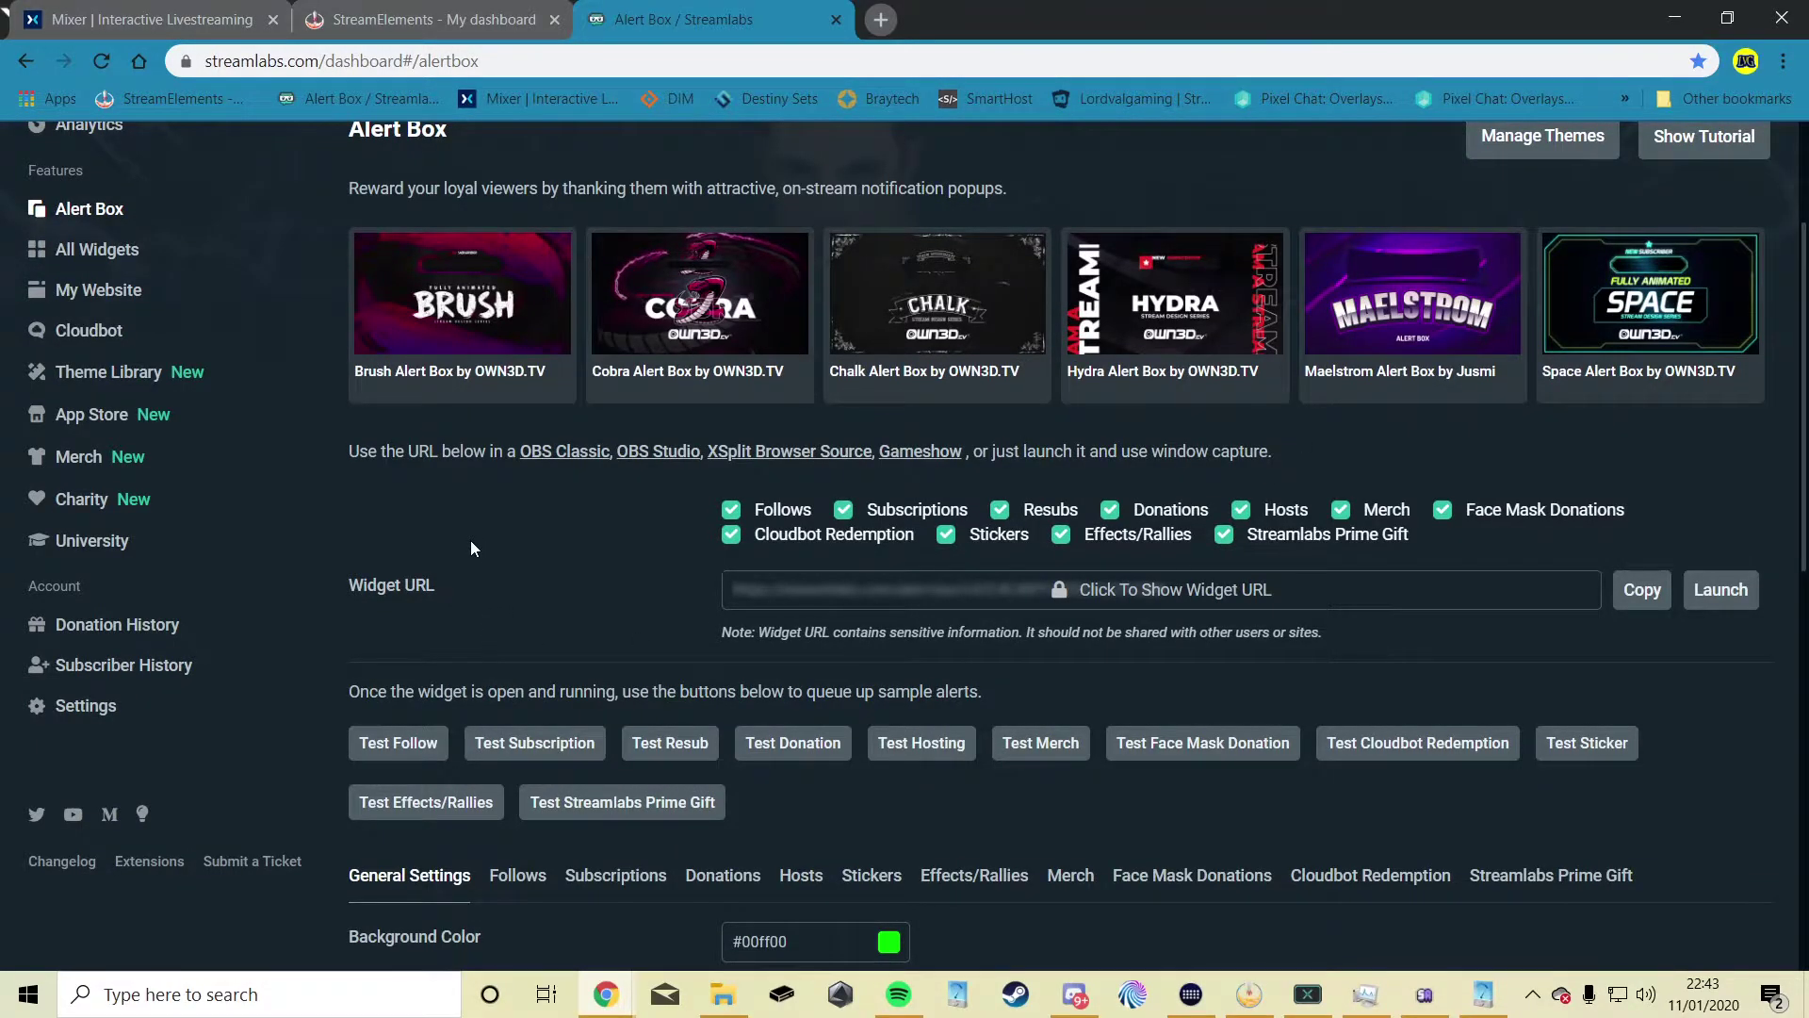
pyautogui.scroll(-1, 499, 525)
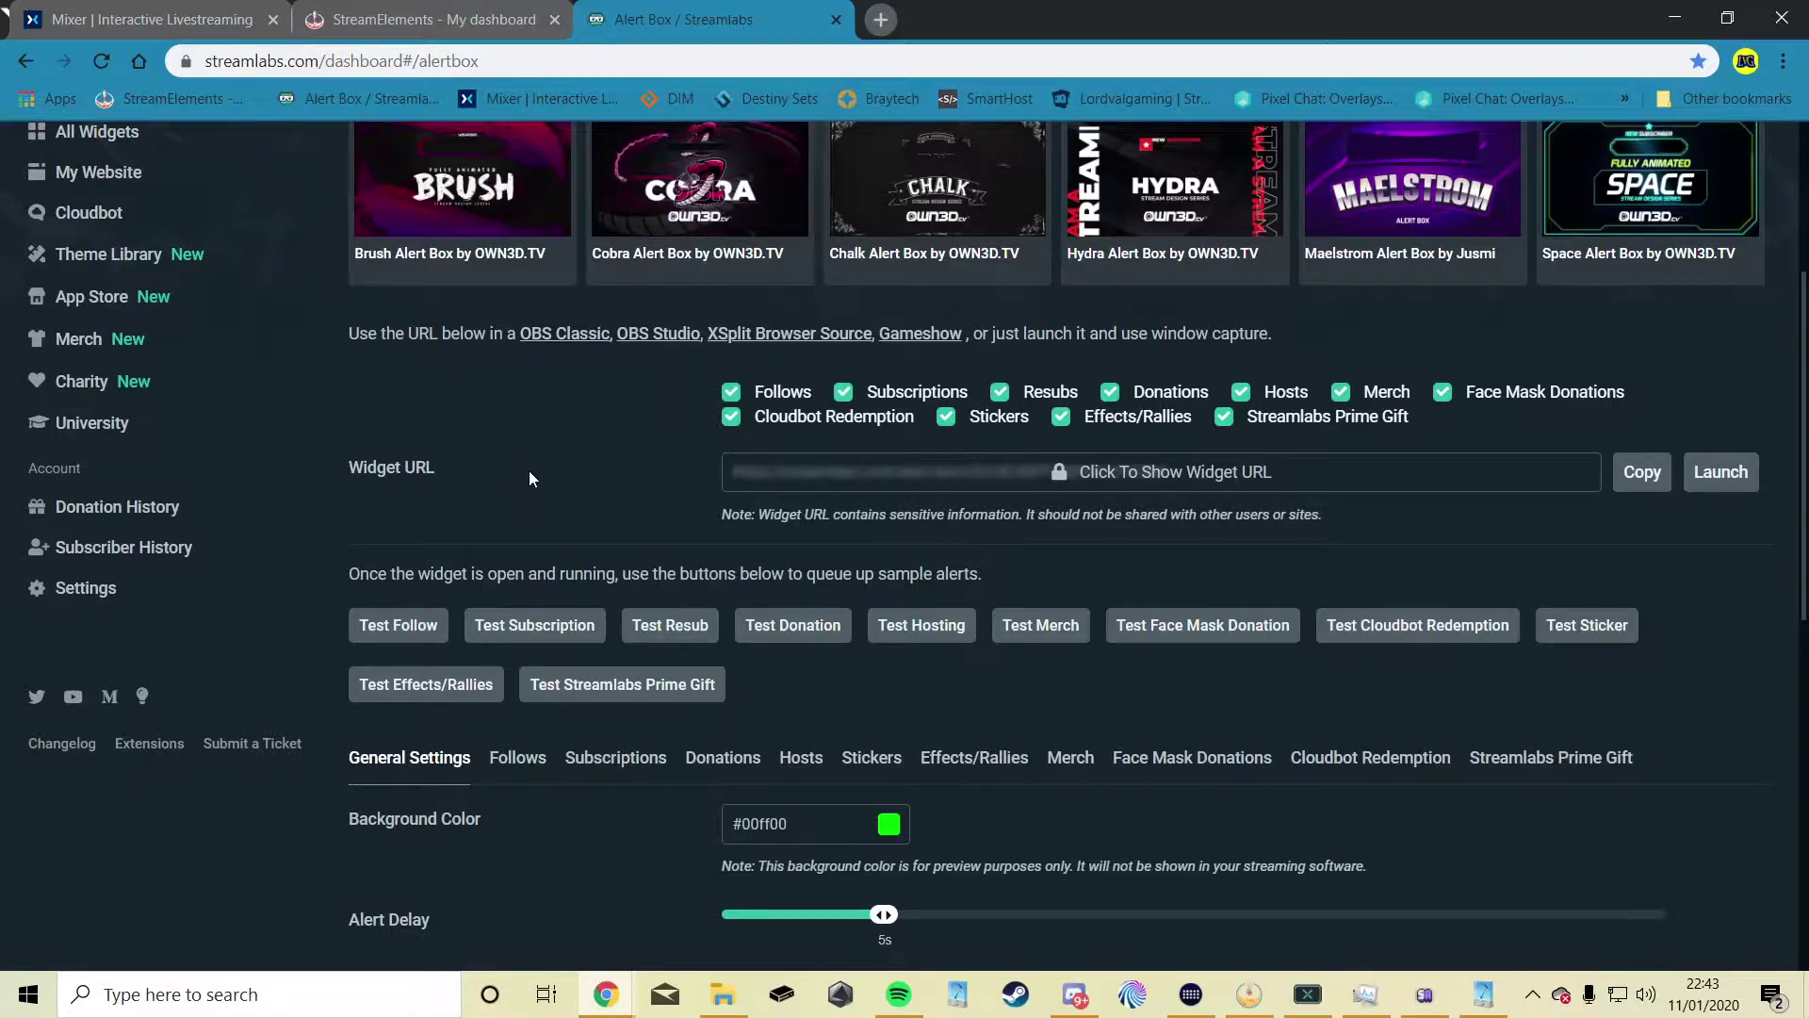
pyautogui.scroll(-1, 528, 434)
pyautogui.scroll(-1, 533, 518)
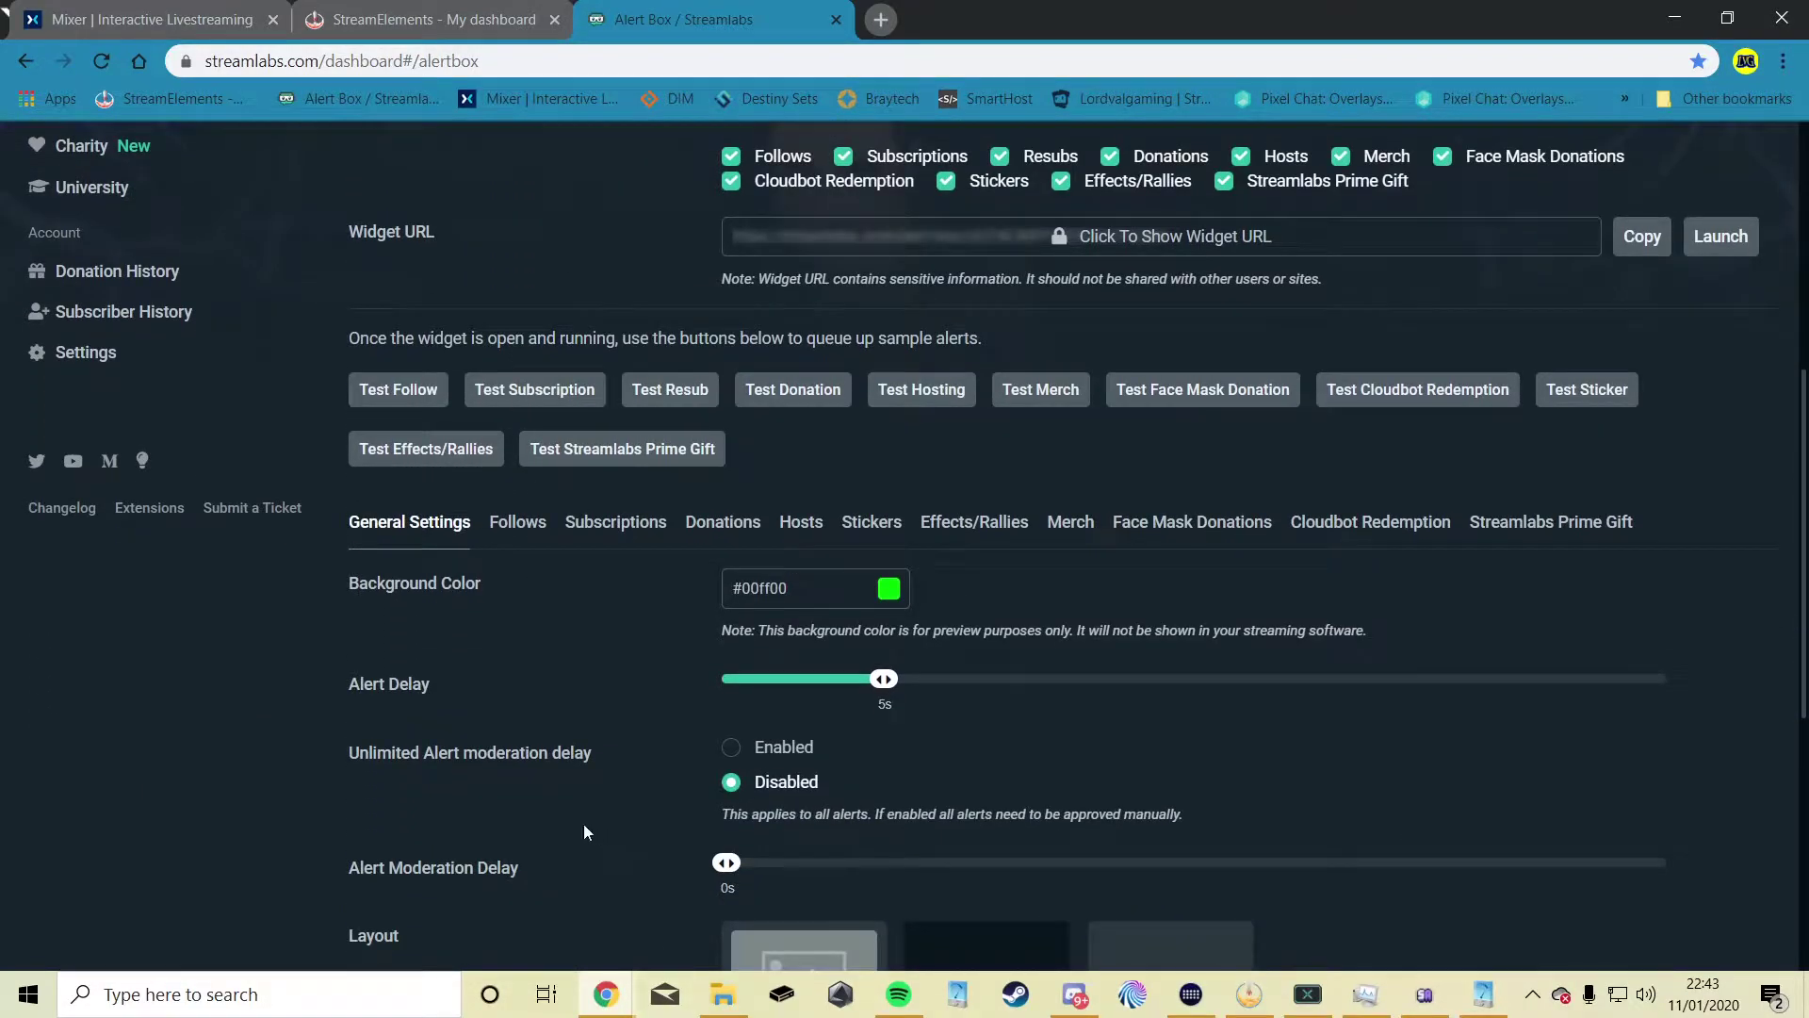
pyautogui.scroll(3, 544, 219)
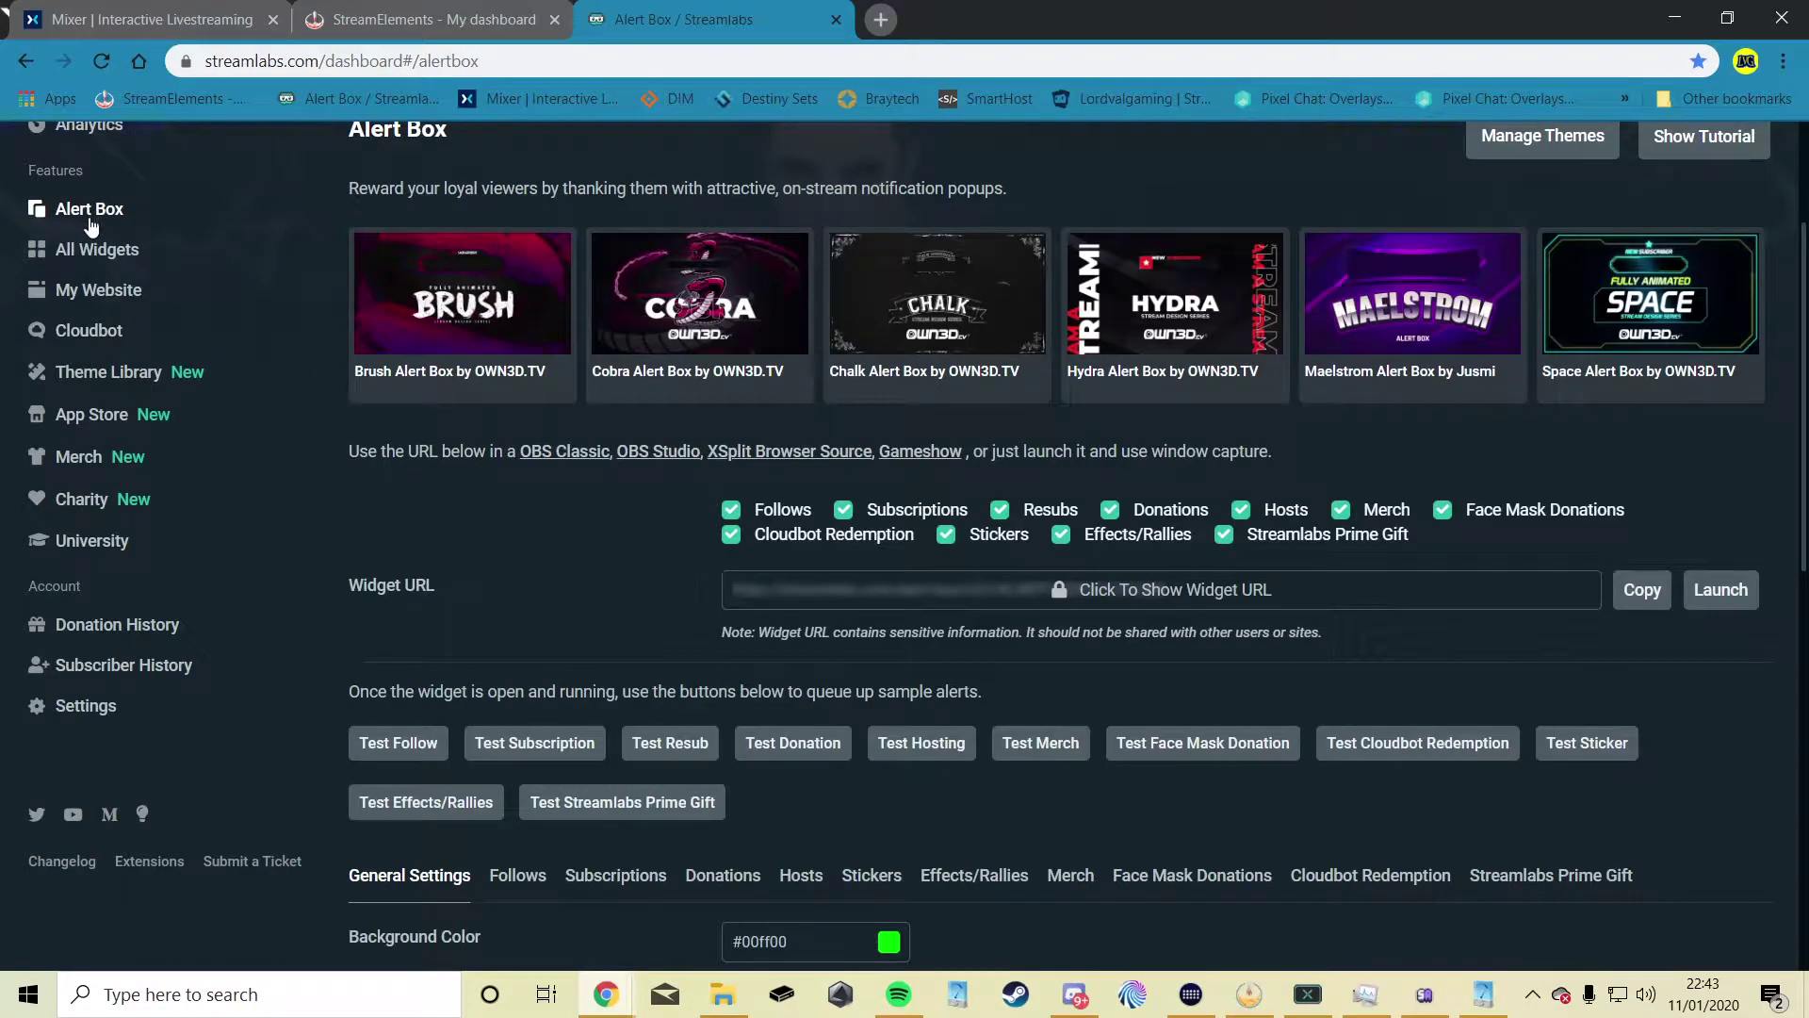
pyautogui.scroll(-1, 477, 505)
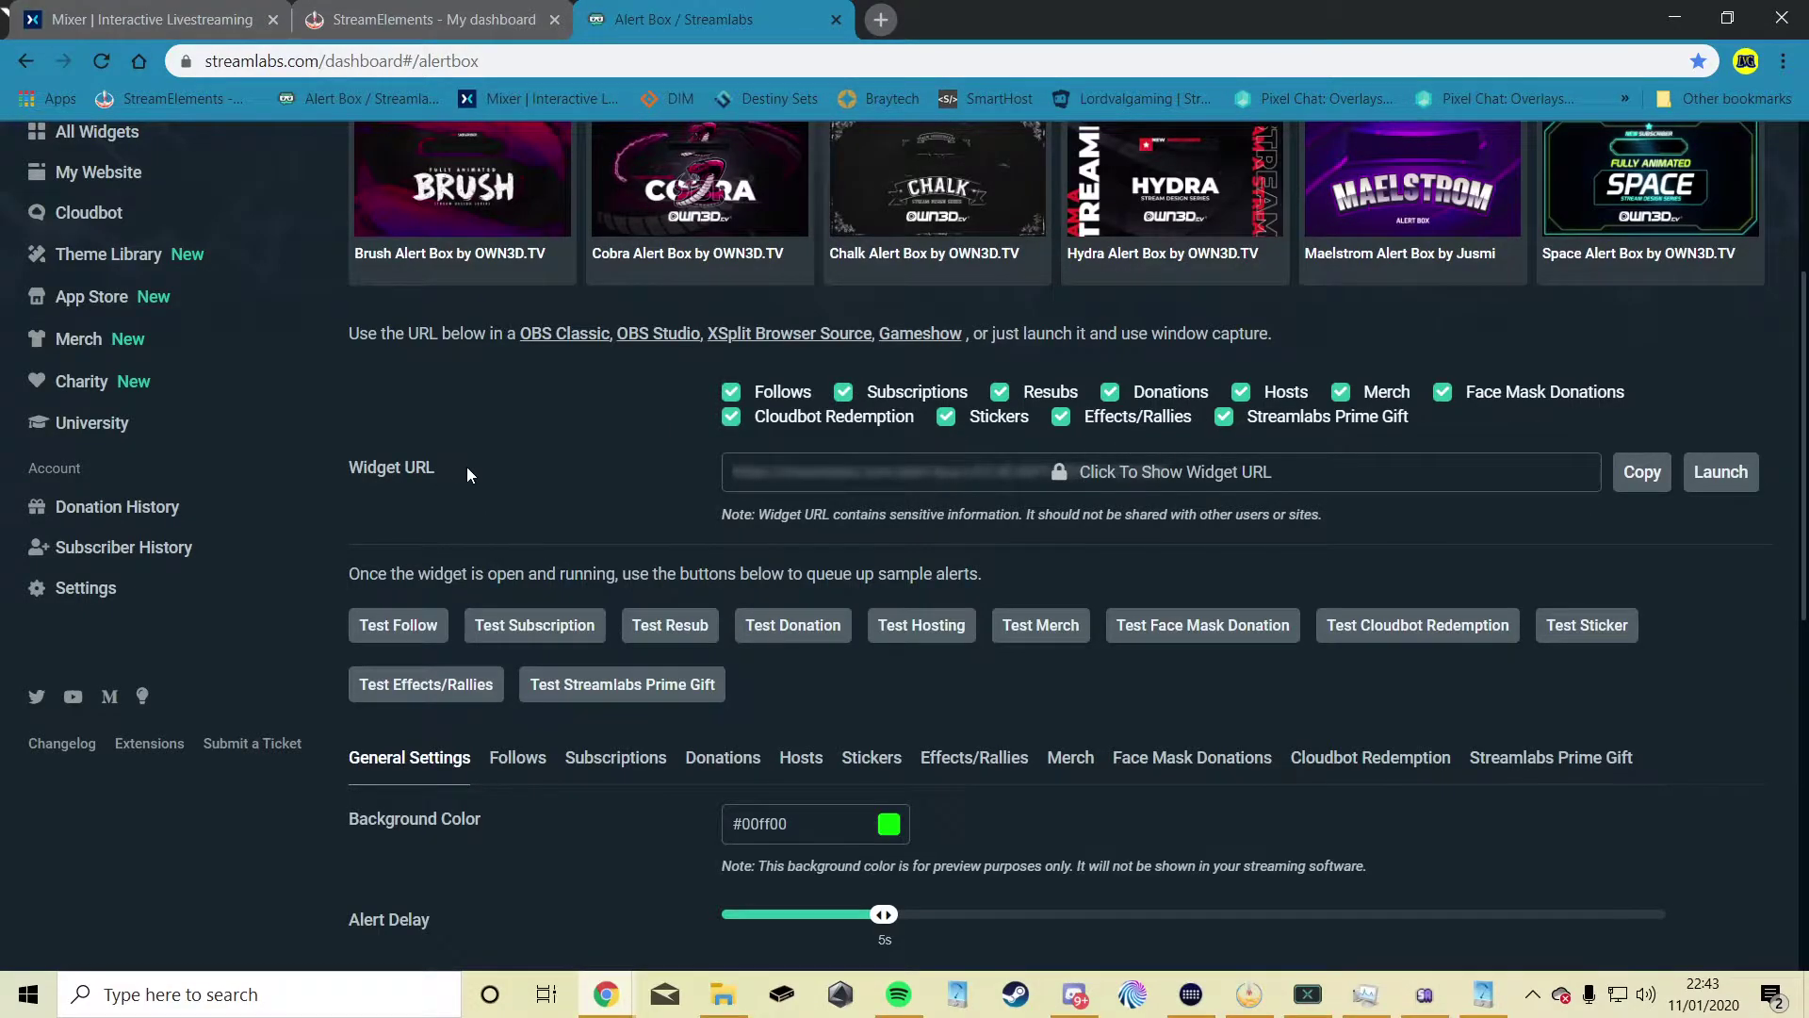
# Step: Review the alert box's general settings, from background color and alert delay through layout and profanity filter
pyautogui.scroll(-6, 461, 471)
pyautogui.scroll(2, 390, 452)
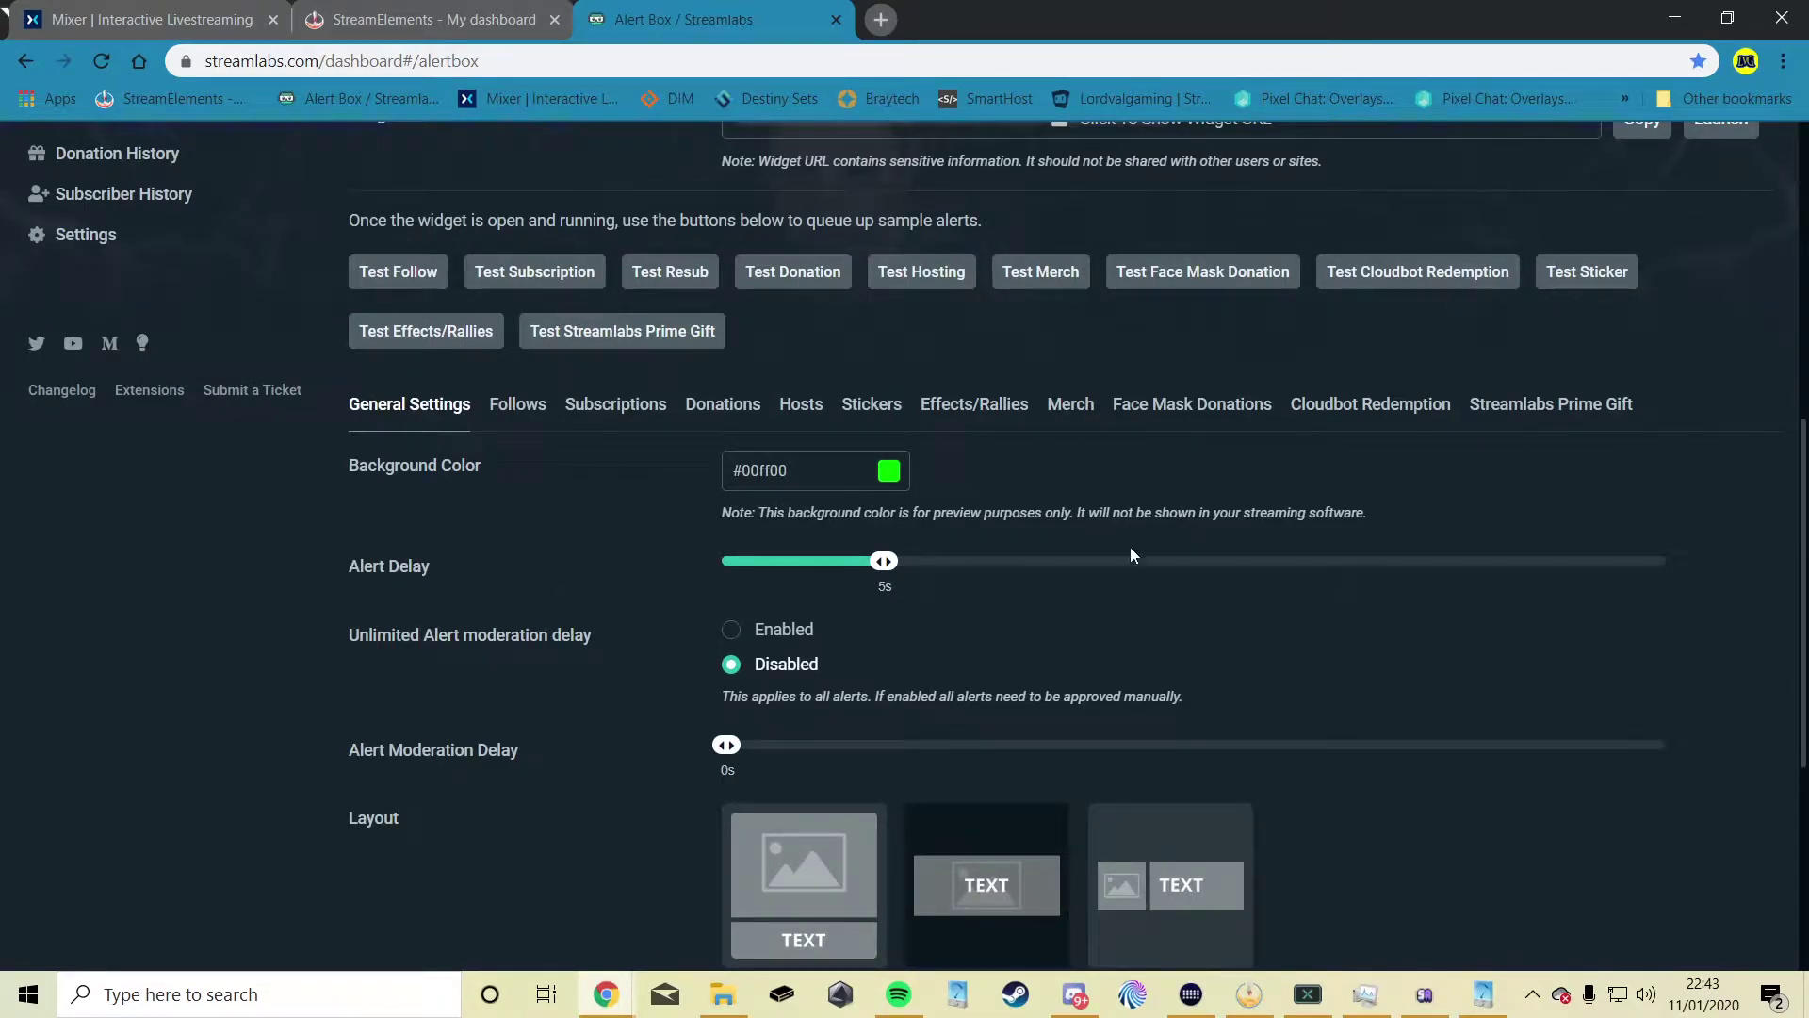
pyautogui.scroll(-4, 424, 629)
pyautogui.scroll(2, 499, 617)
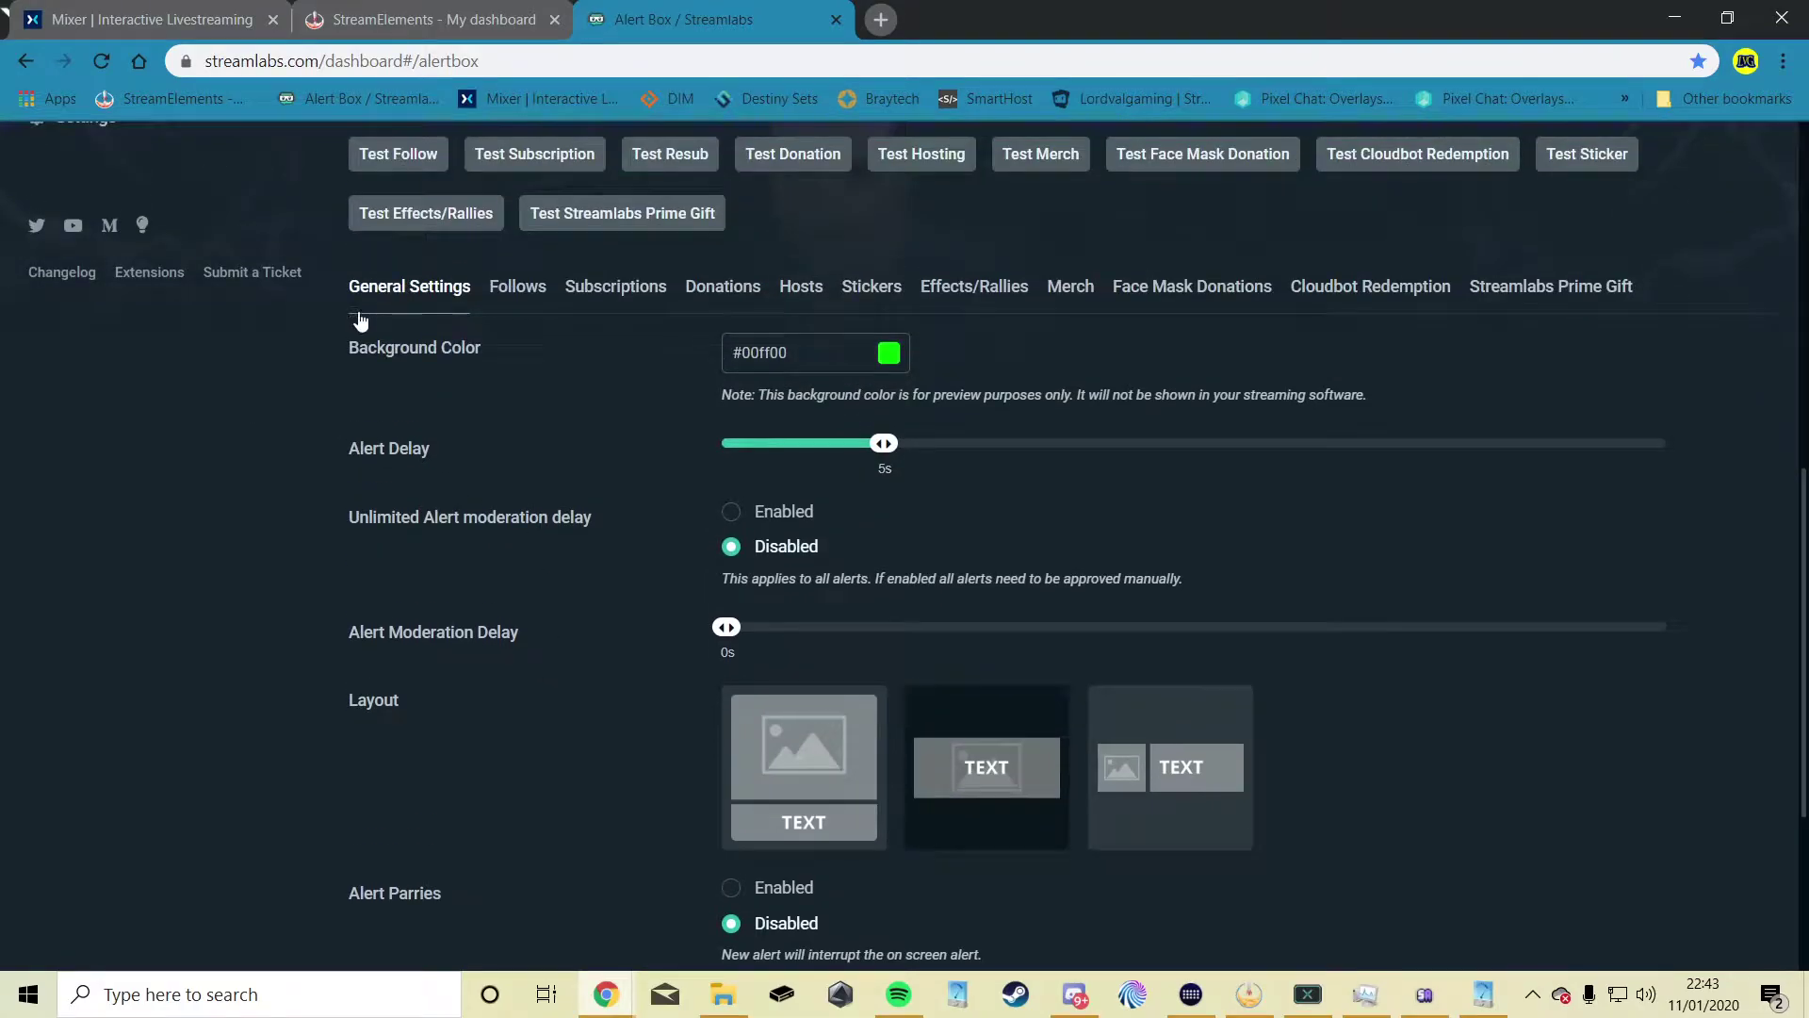
pyautogui.scroll(-3, 562, 426)
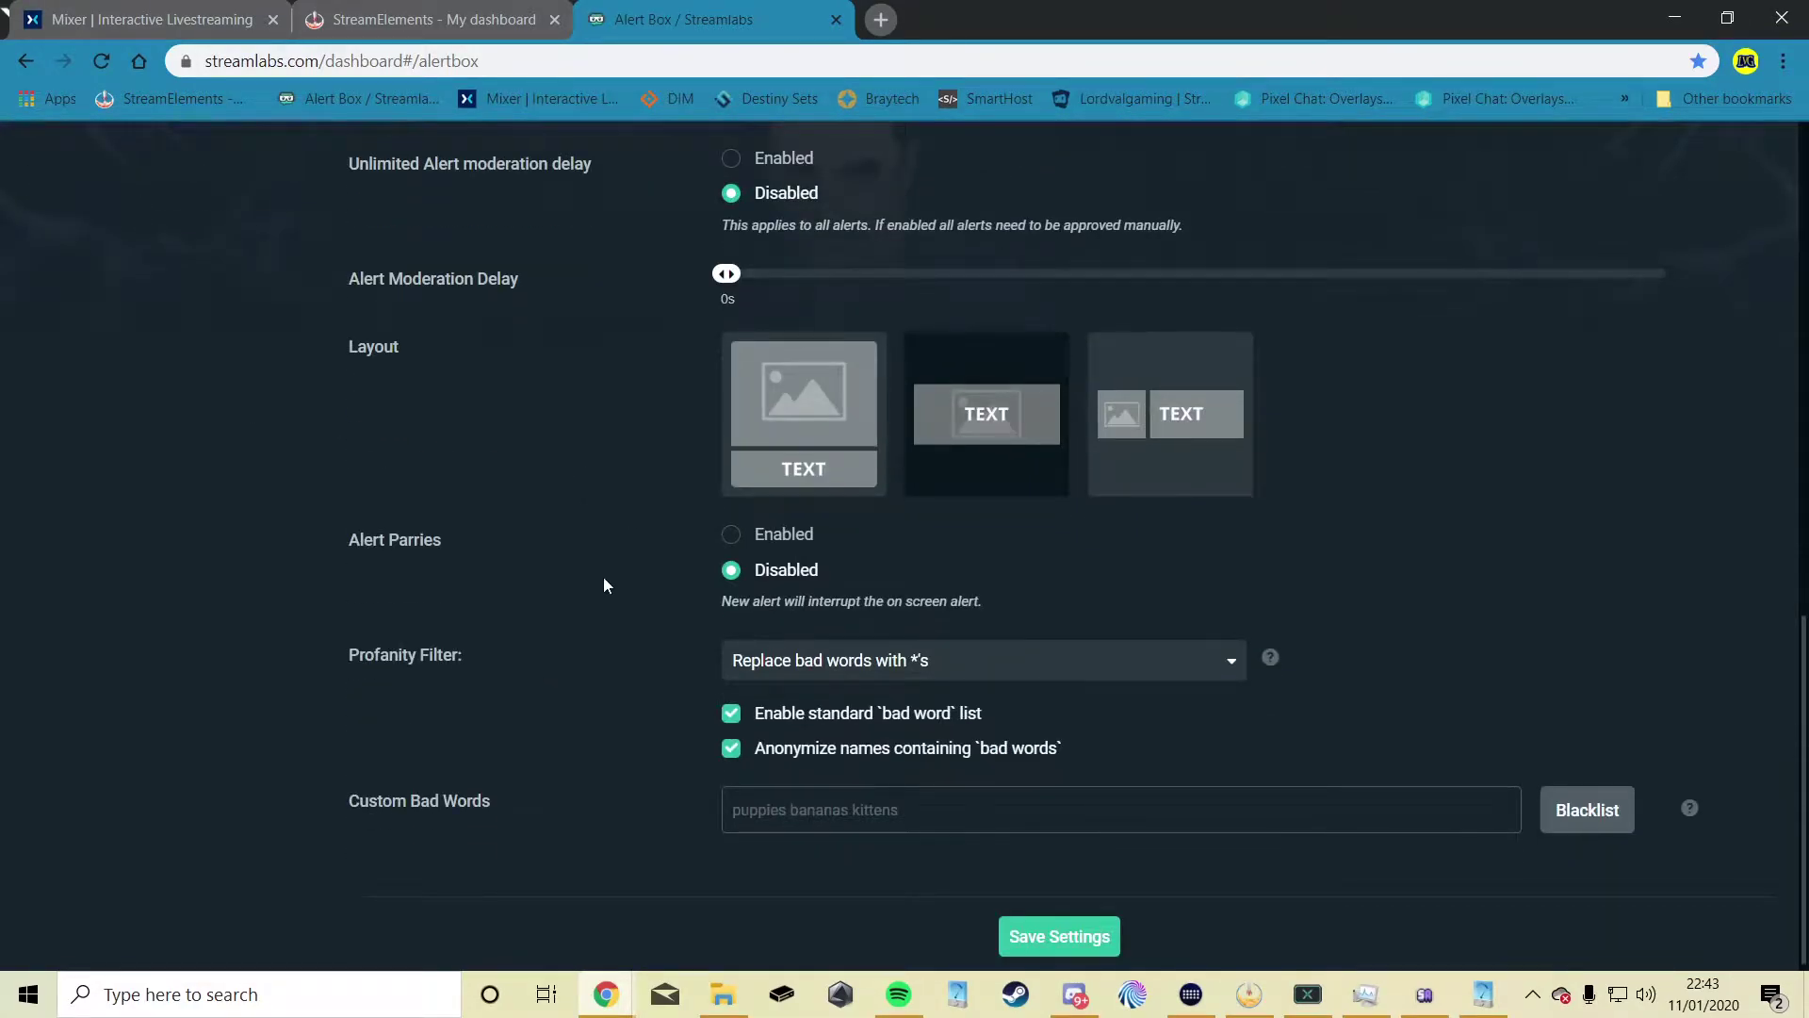
pyautogui.scroll(3, 509, 768)
pyautogui.scroll(3, 541, 779)
# Step: Open the Follows alert settings and set the text animation to Wave
pyautogui.click(517, 627)
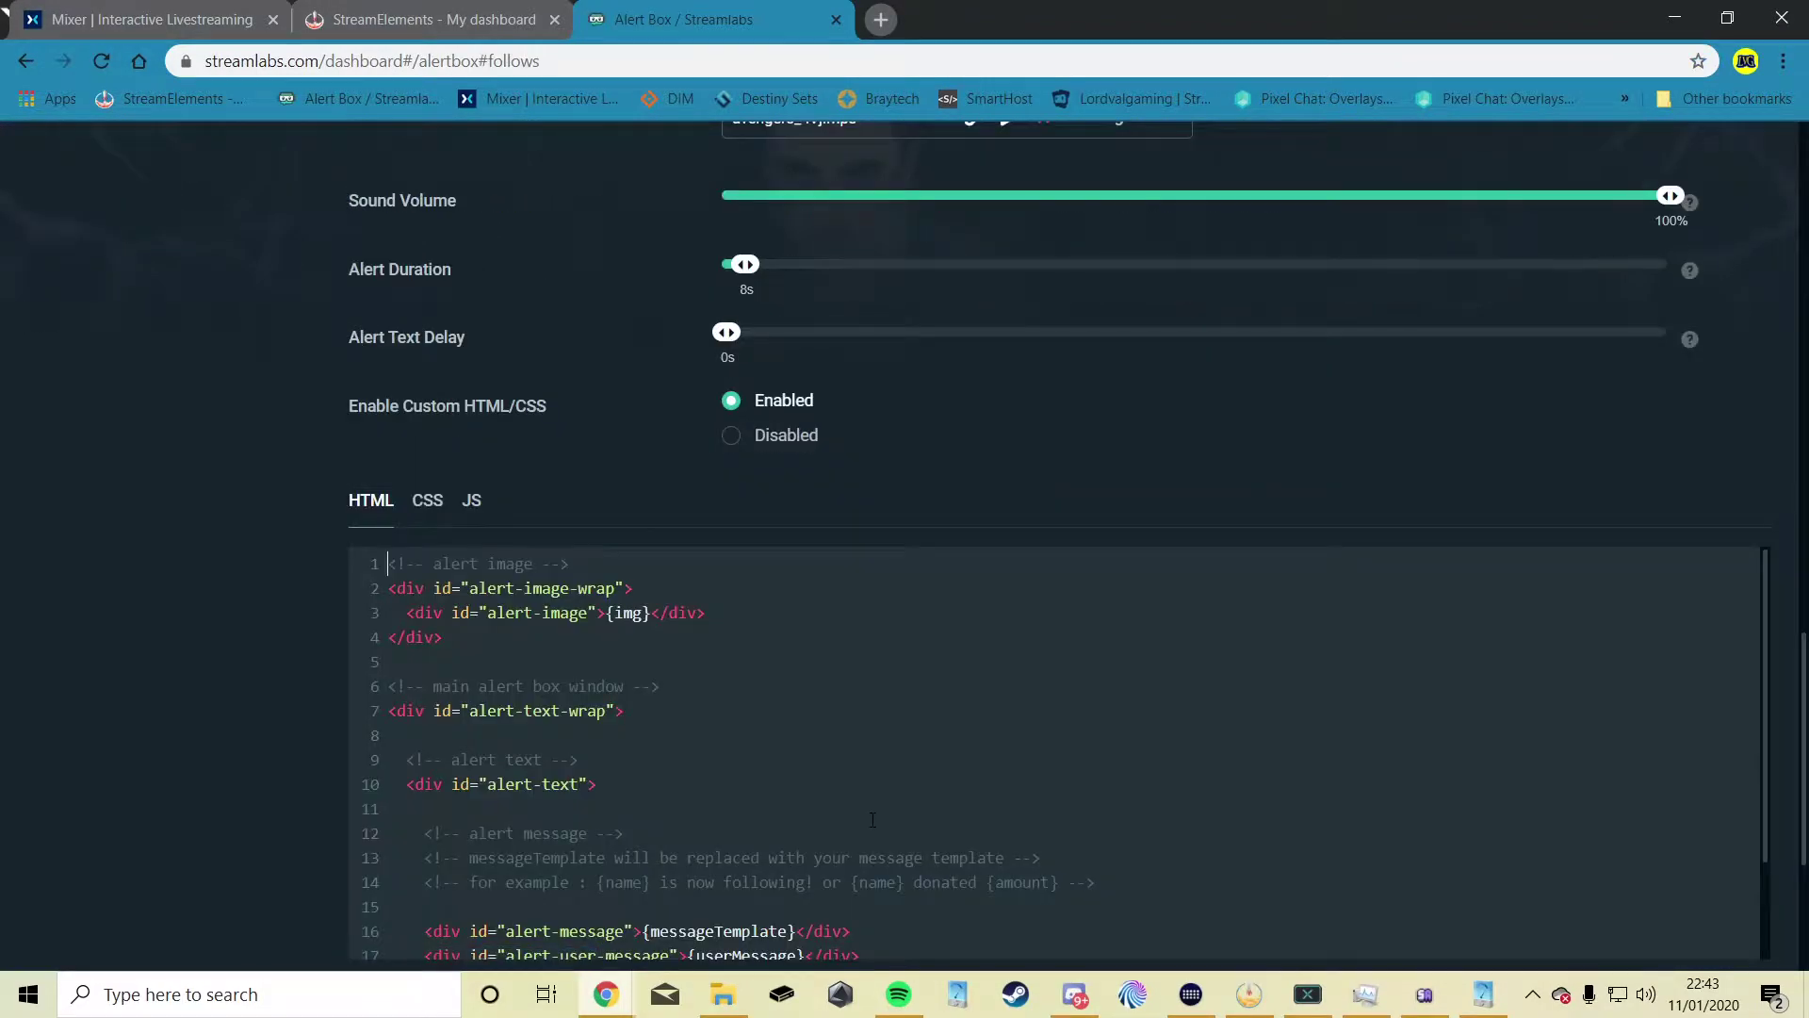
pyautogui.scroll(4, 484, 795)
pyautogui.scroll(5, 480, 769)
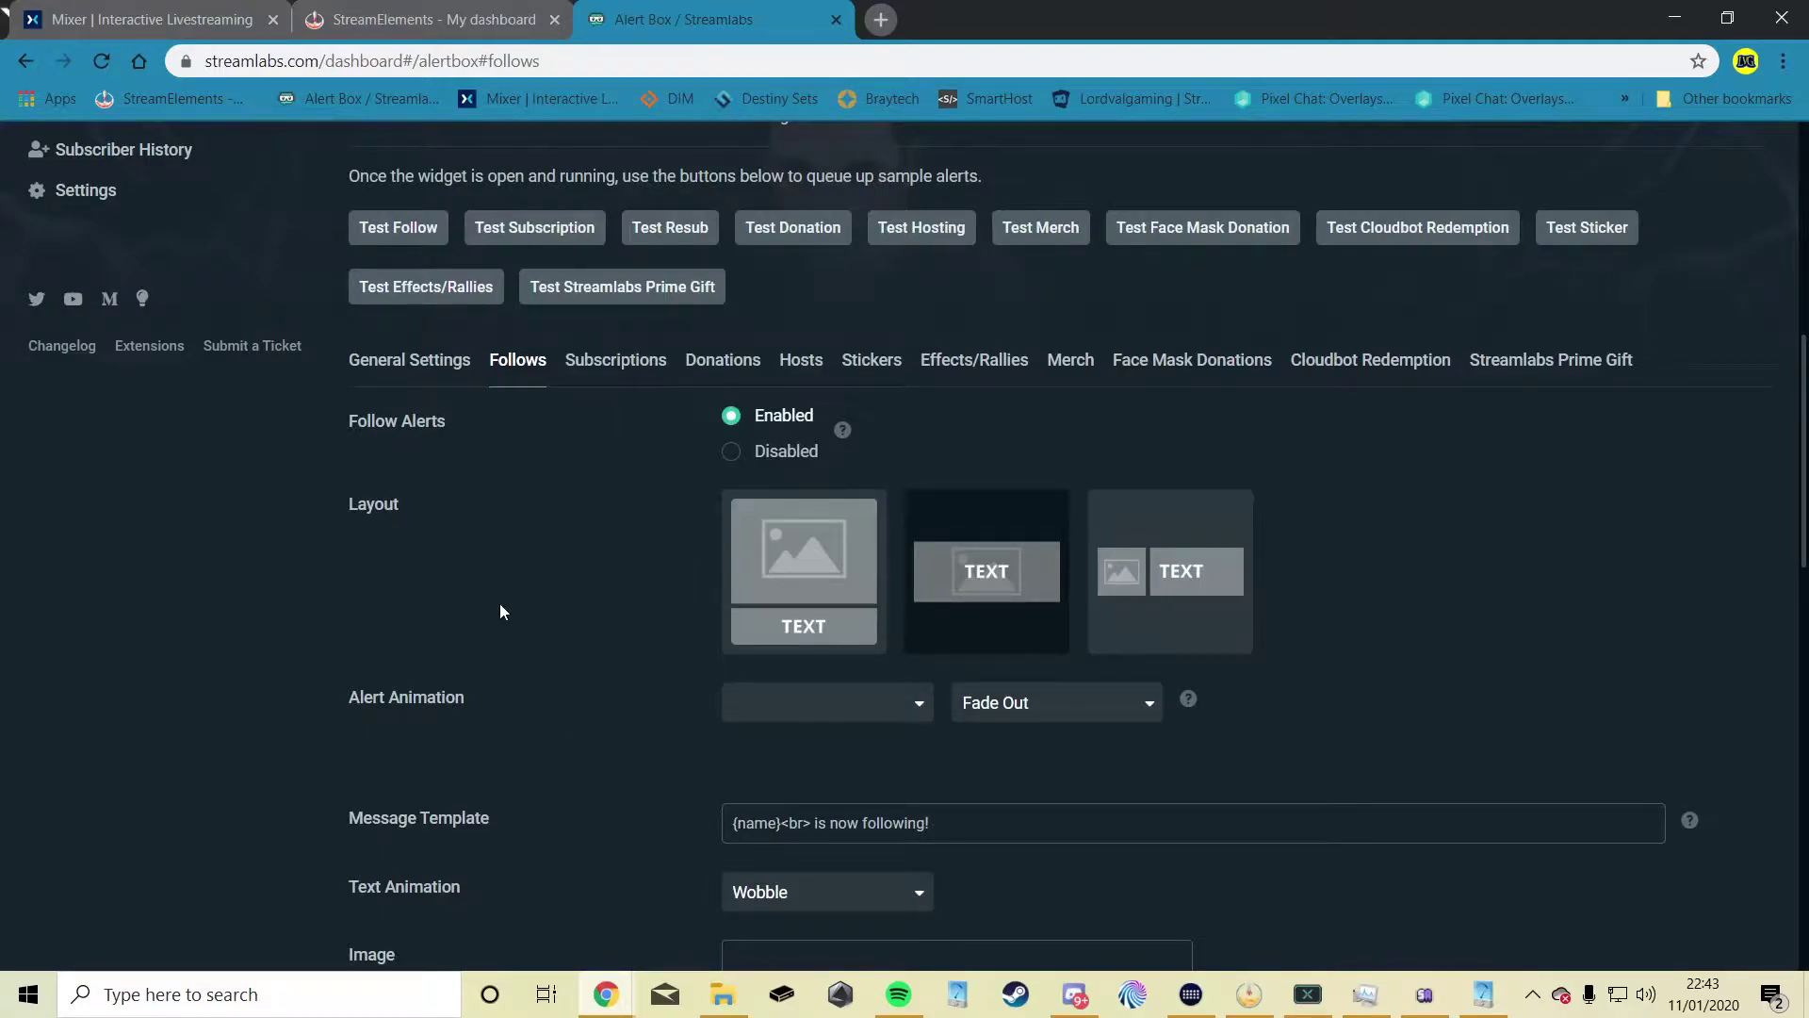
pyautogui.scroll(-3, 499, 611)
pyautogui.scroll(-1, 504, 622)
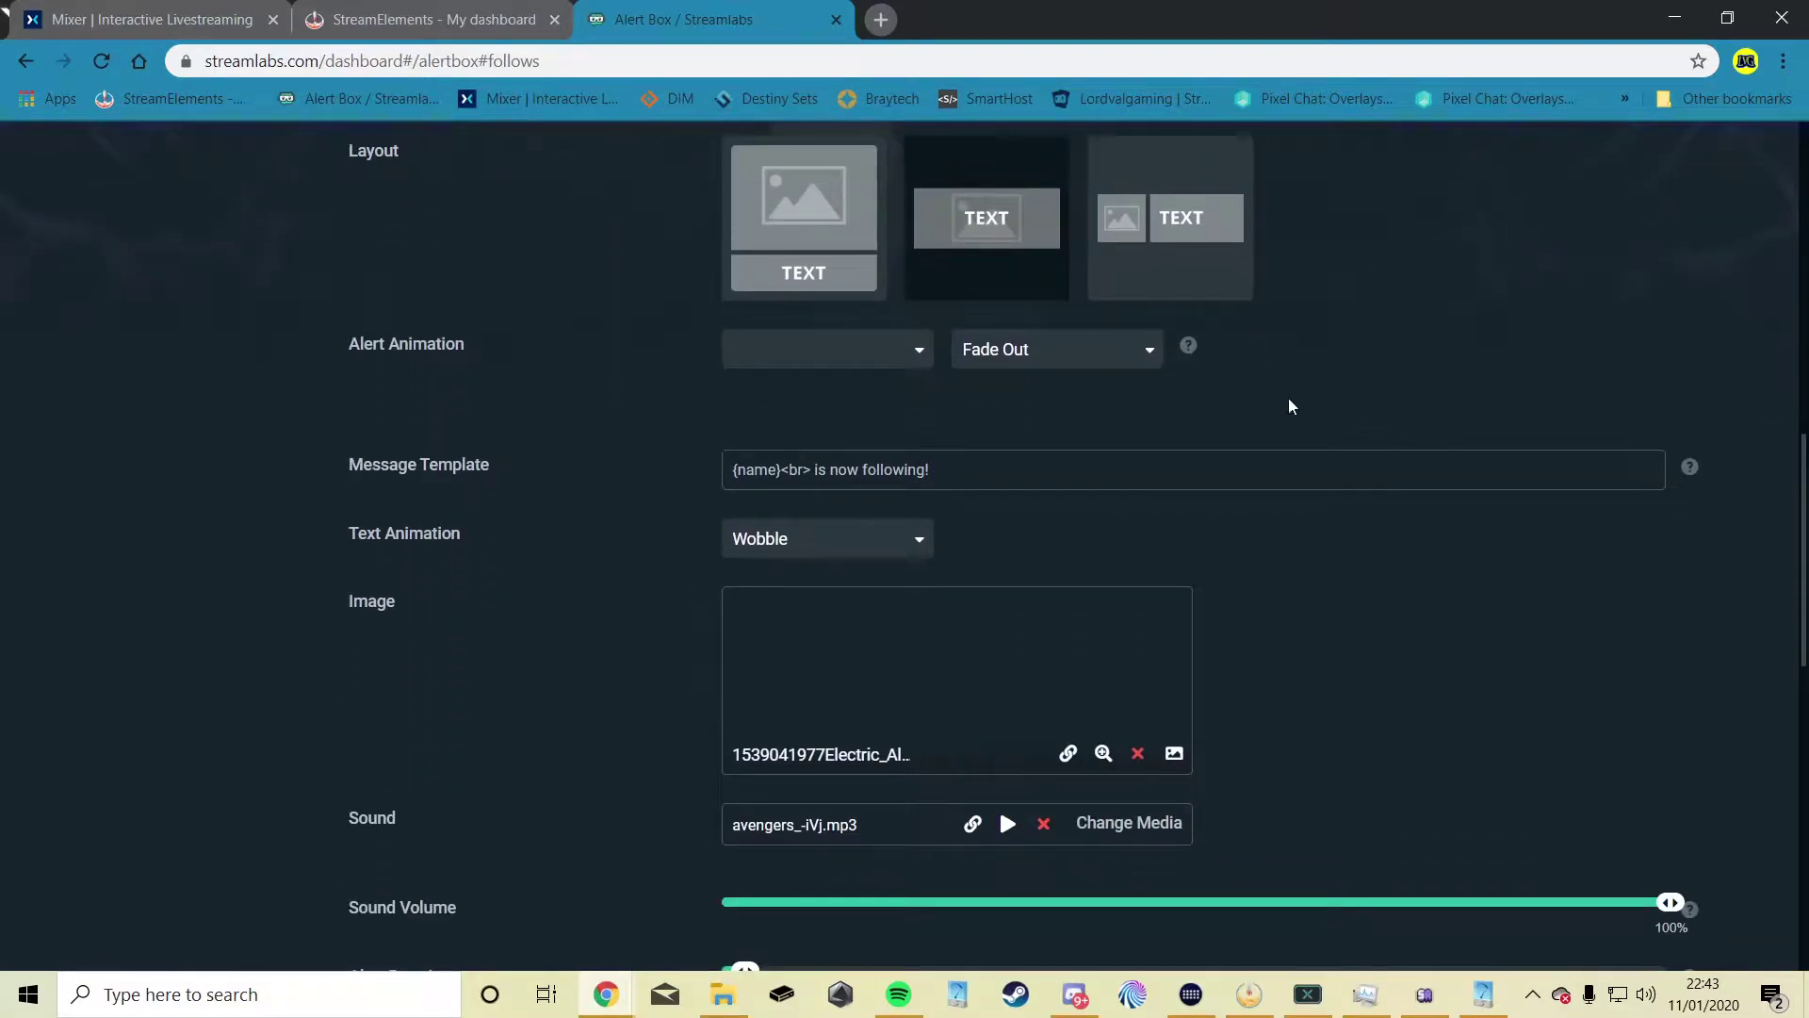
pyautogui.scroll(-1, 613, 476)
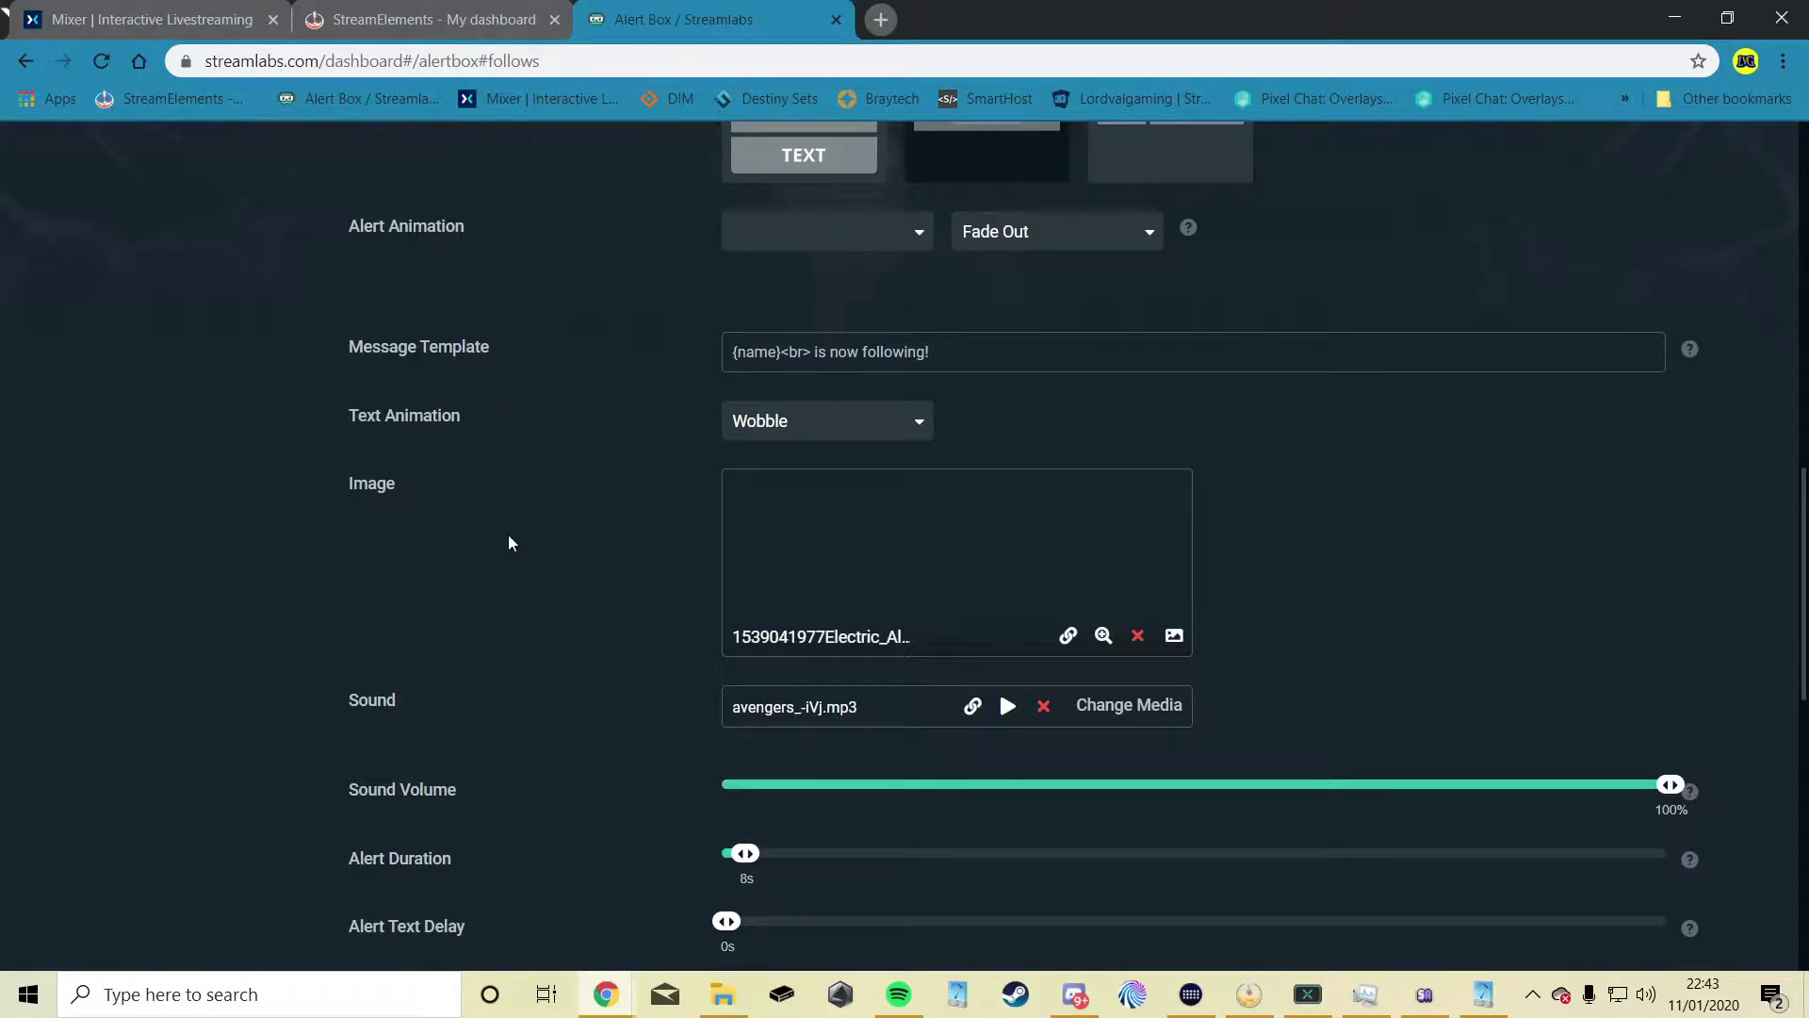
pyautogui.scroll(-2, 508, 536)
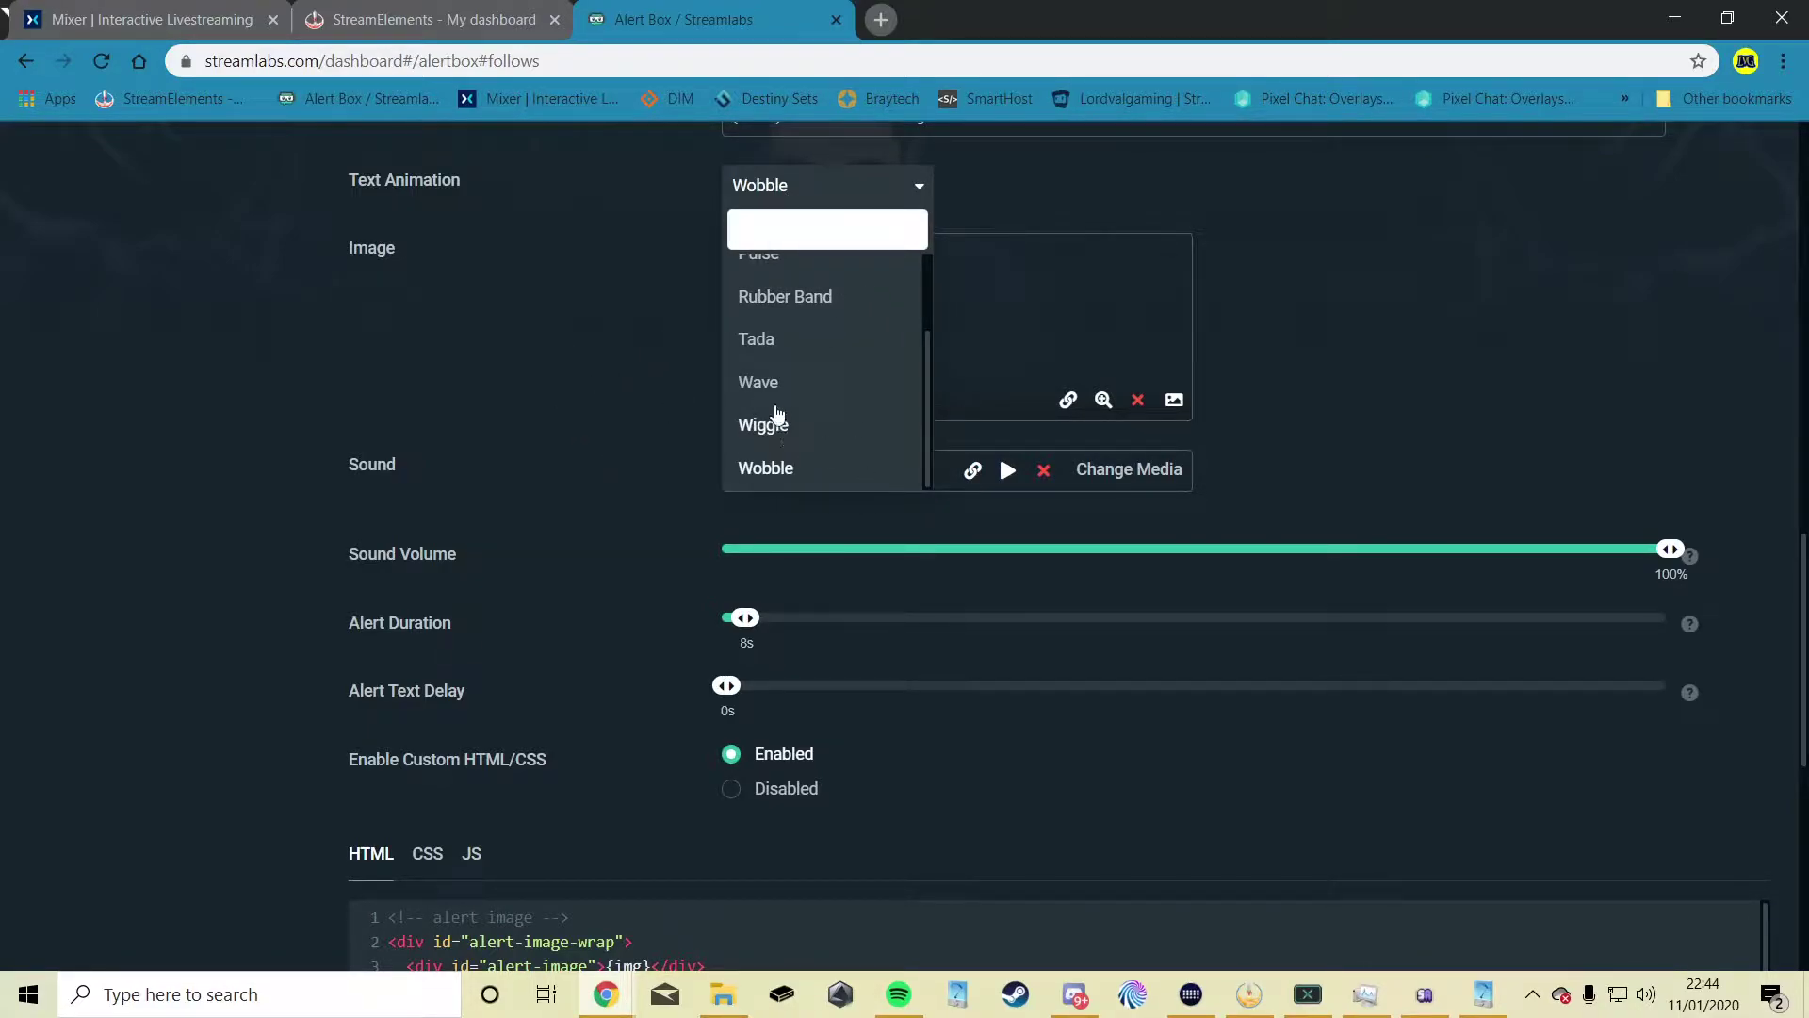
pyautogui.click(759, 382)
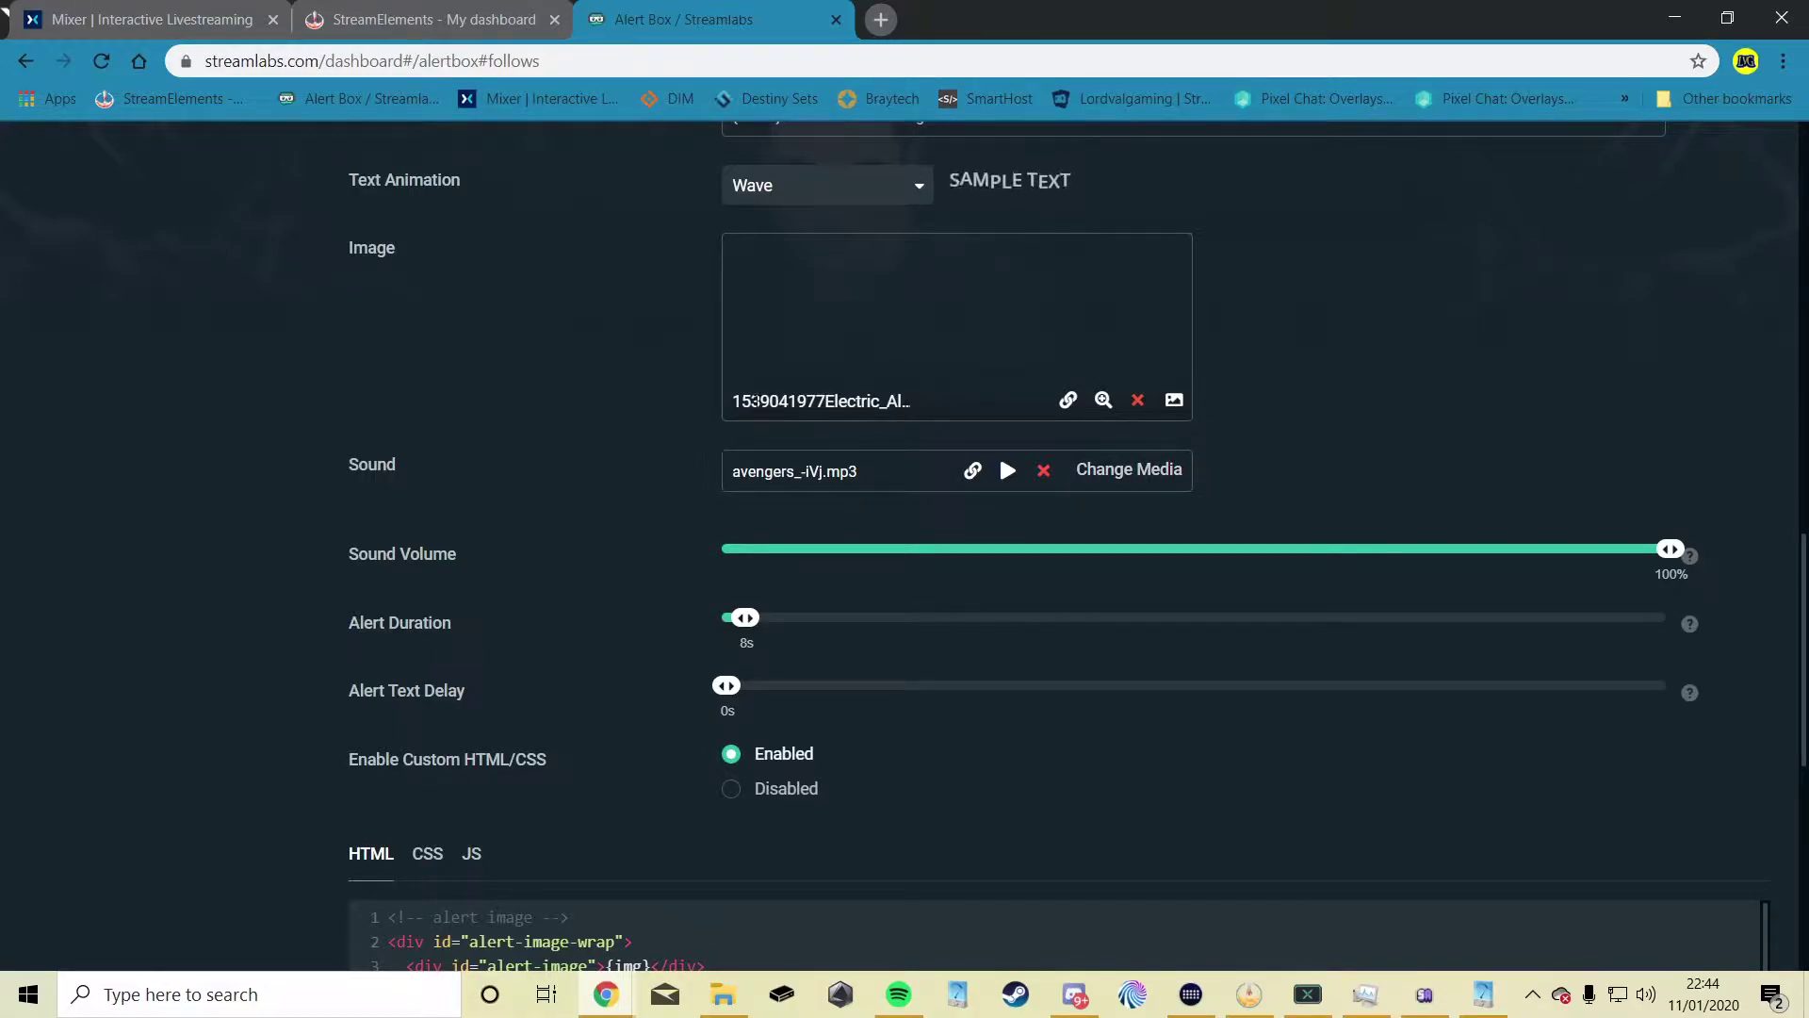
# Step: Review the follow alert's image, sound and duration options and its custom HTML, CSS and JS code
pyautogui.scroll(-1, 626, 377)
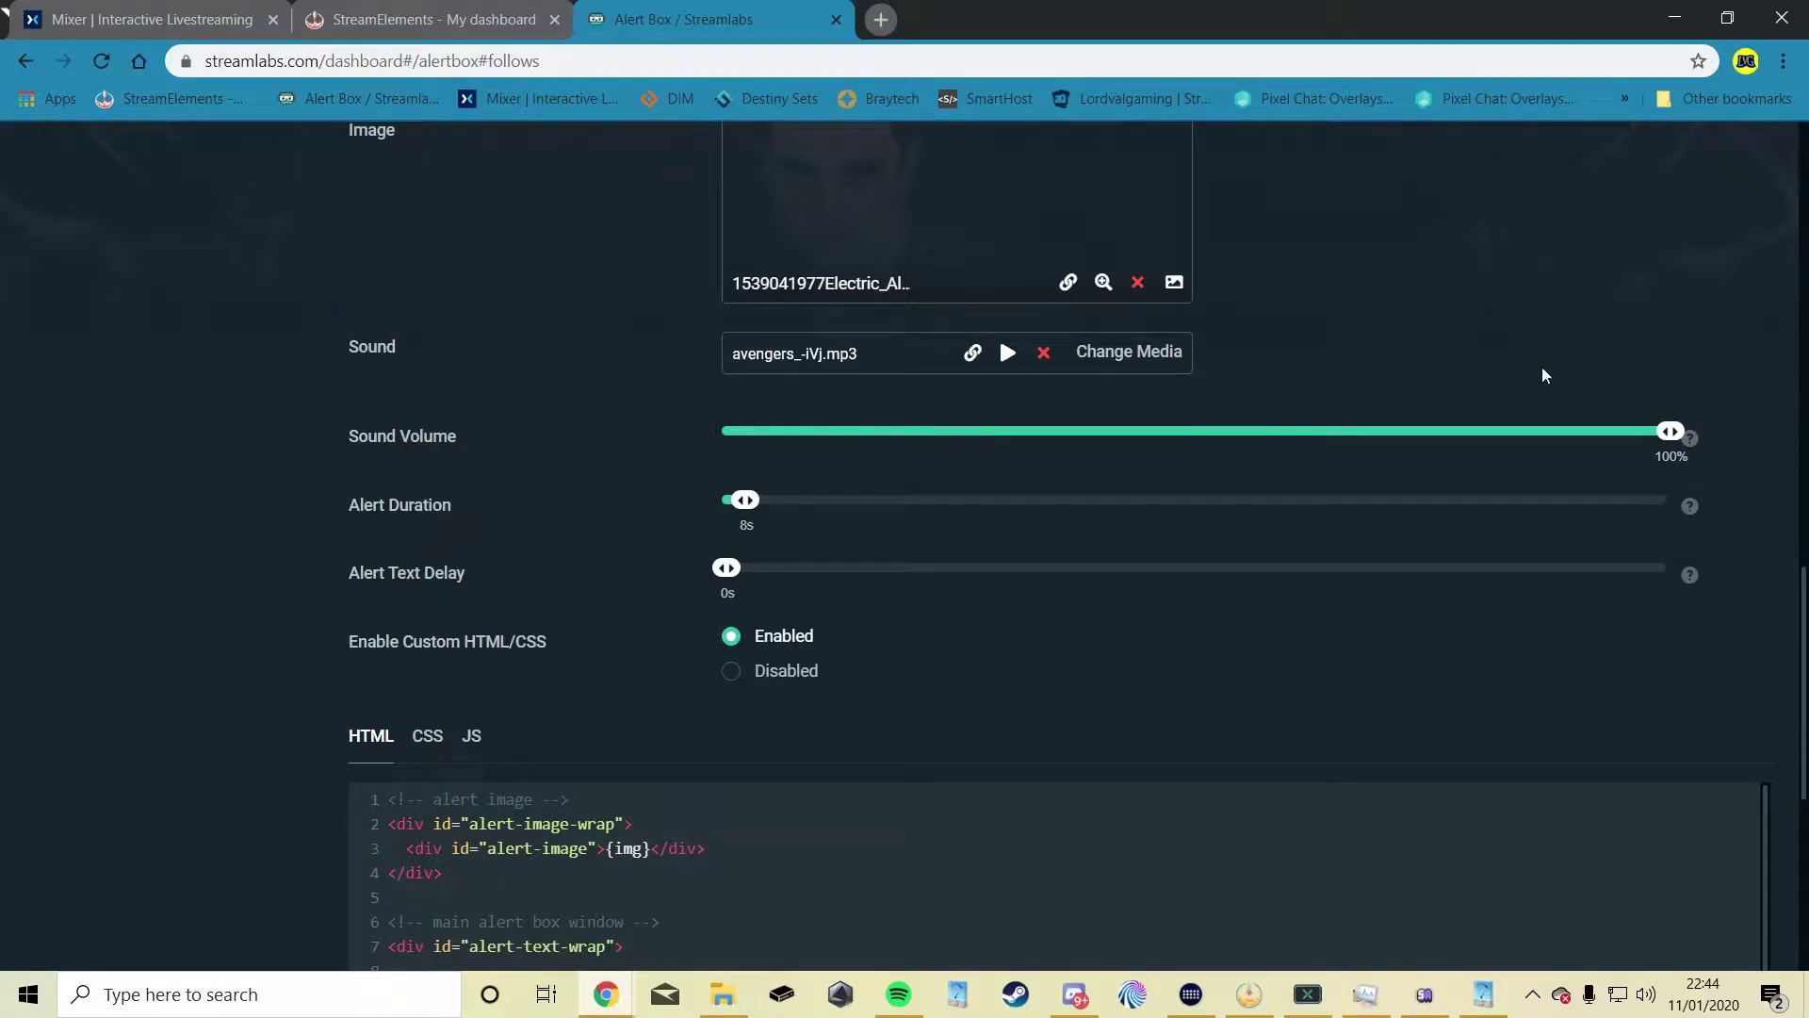
pyautogui.scroll(-2, 593, 424)
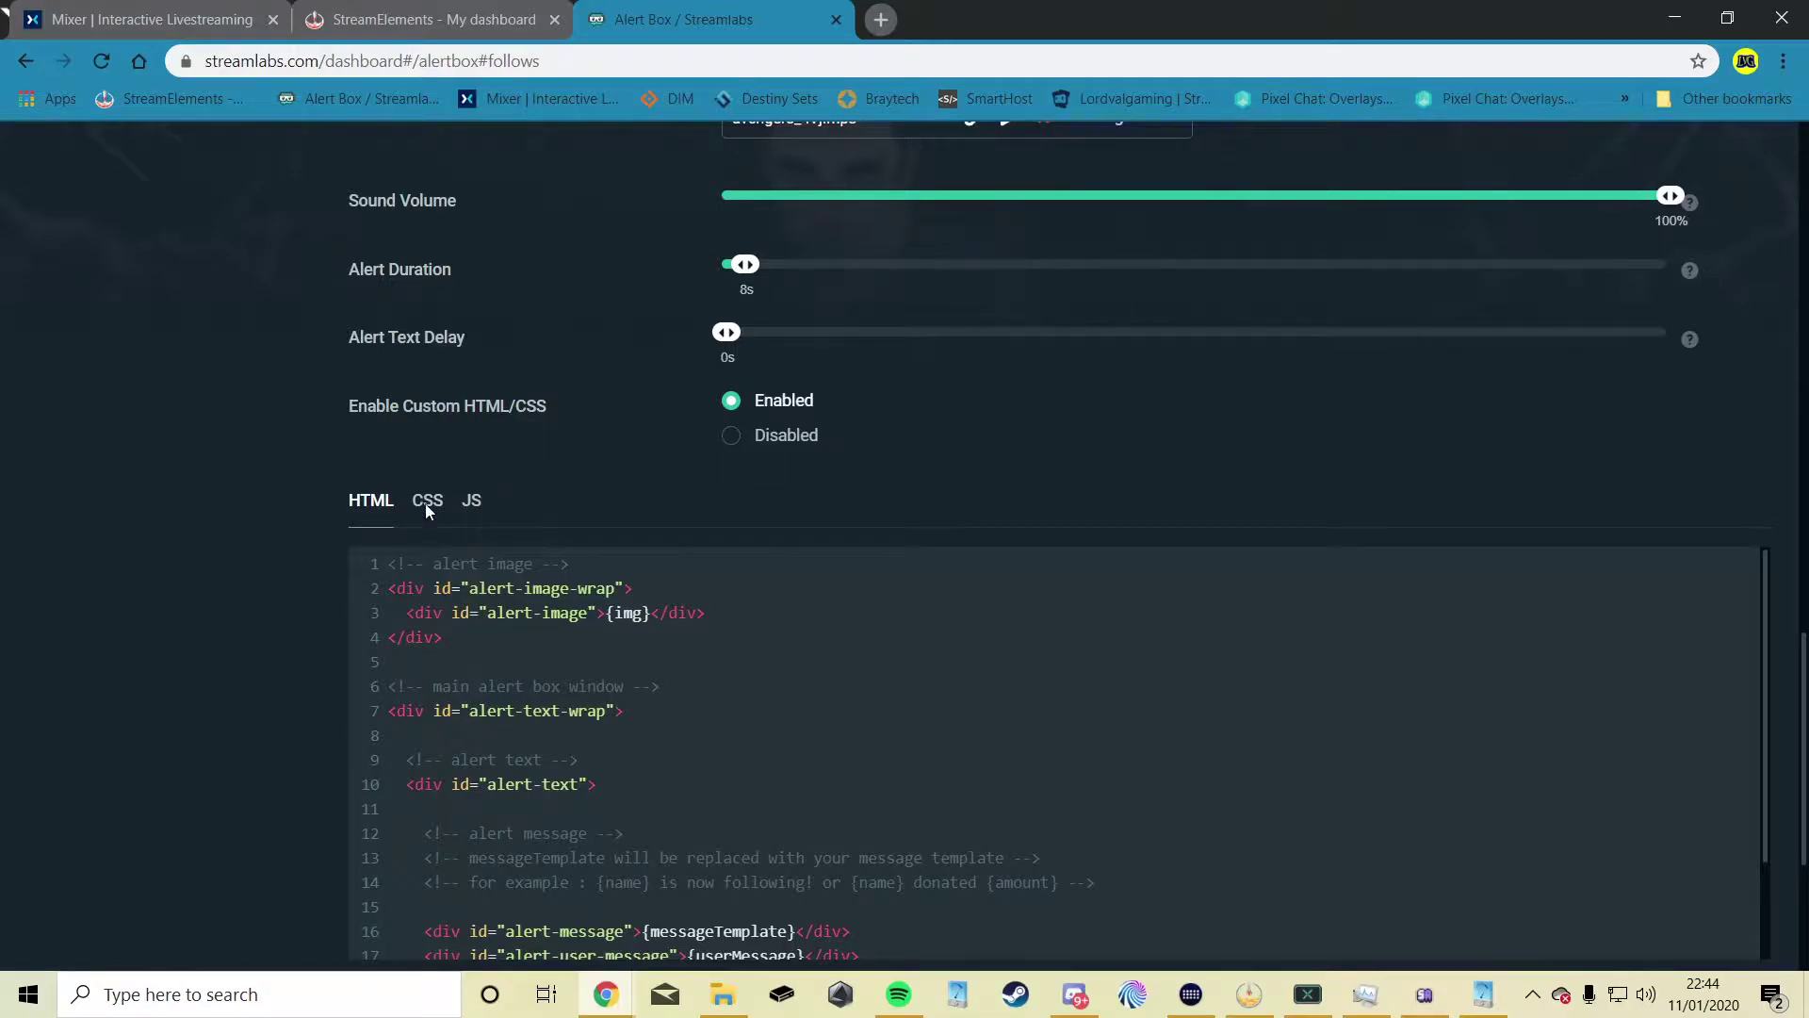
pyautogui.scroll(7, 217, 653)
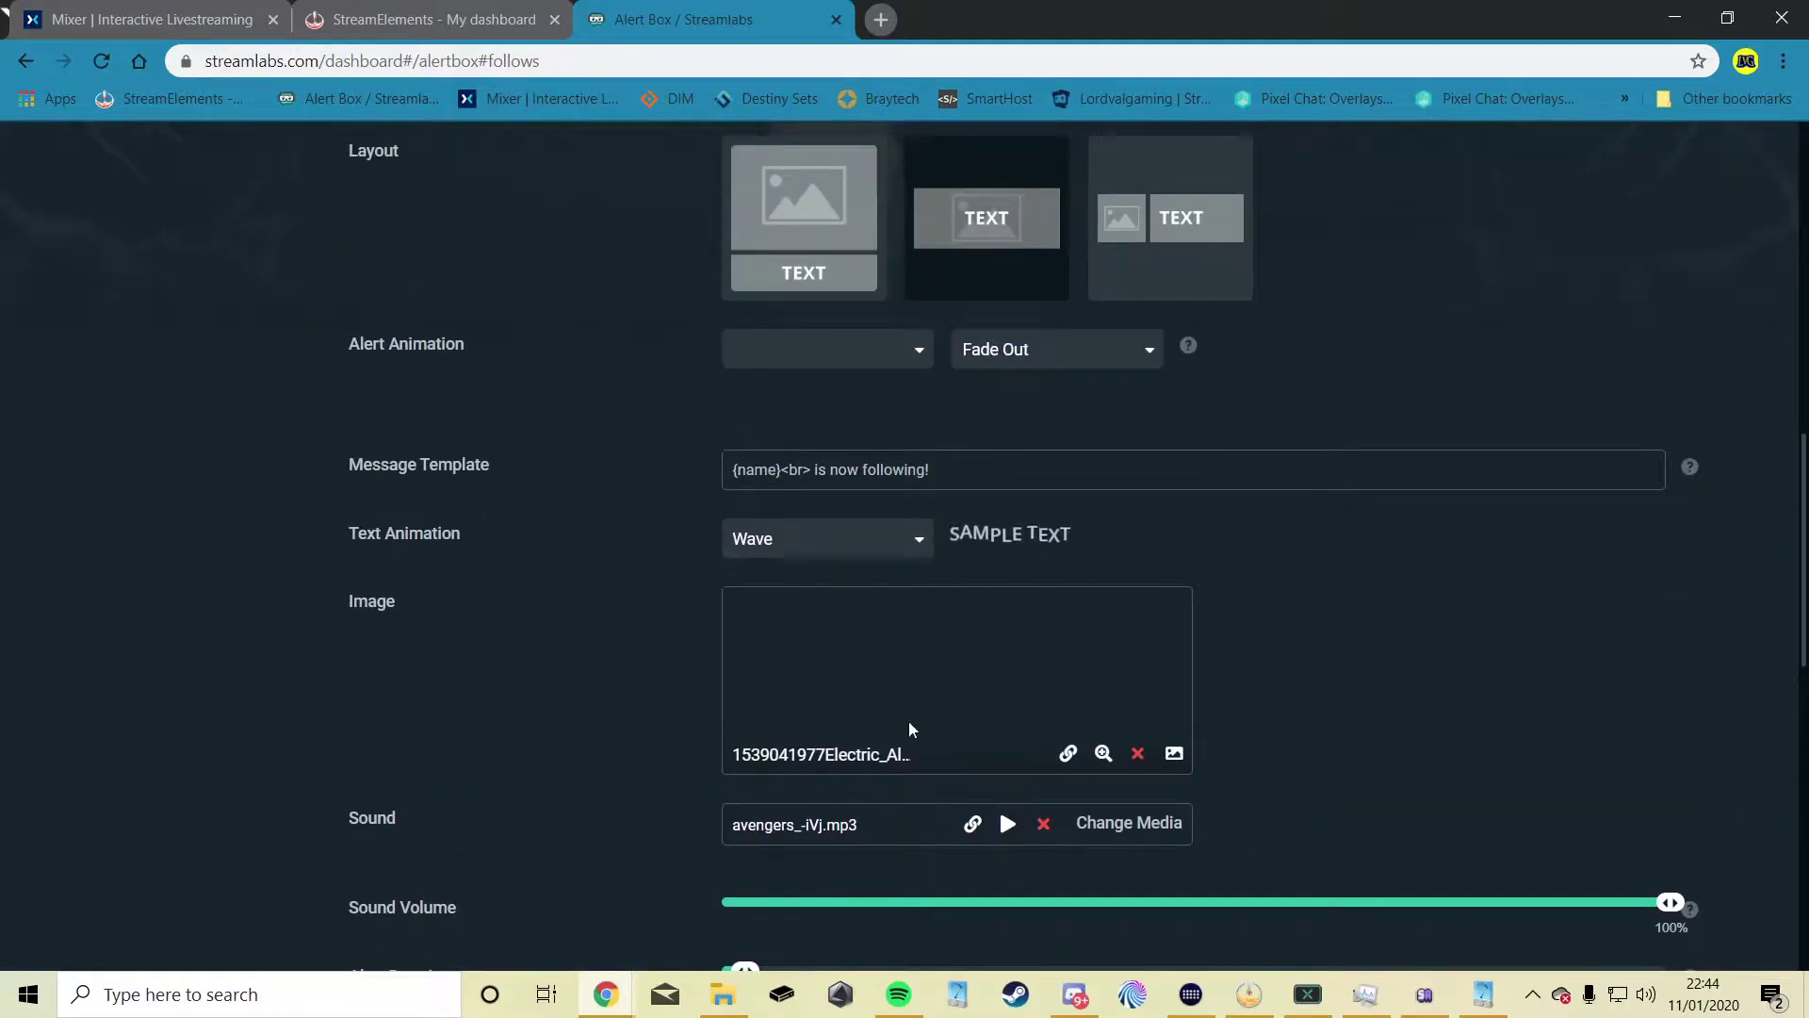
pyautogui.scroll(-10, 514, 723)
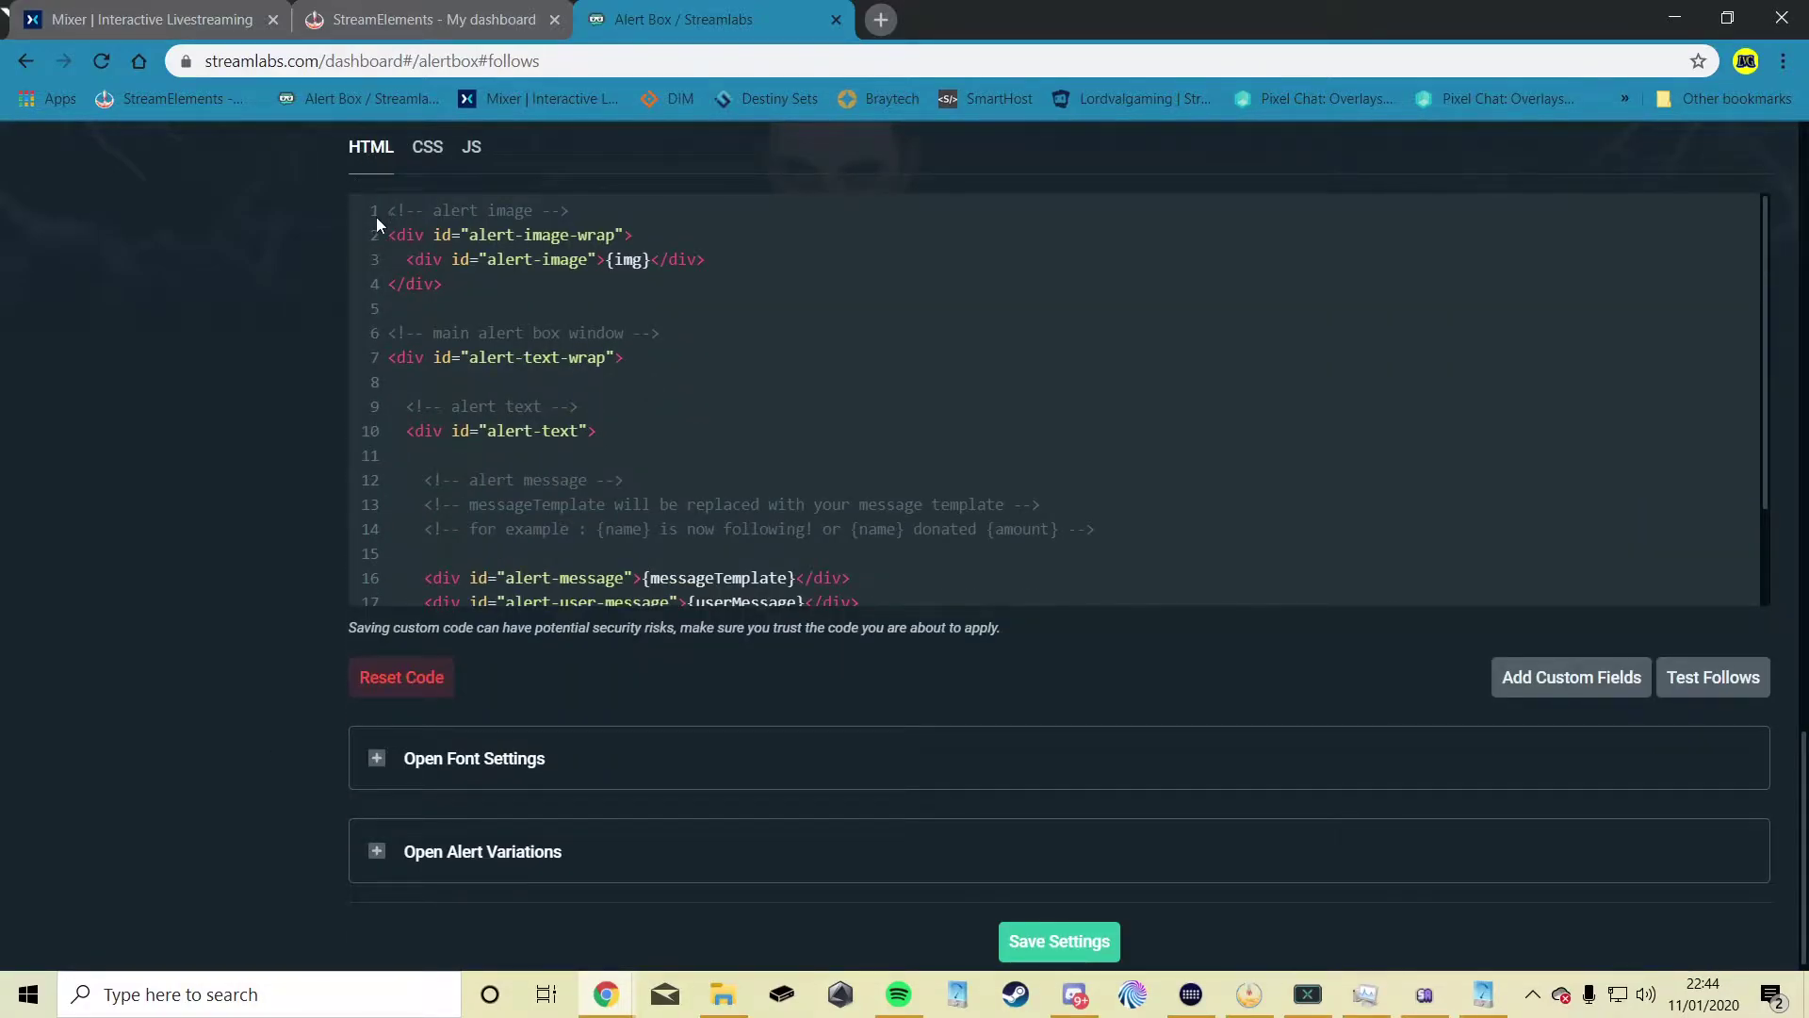
pyautogui.click(428, 153)
pyautogui.click(471, 154)
pyautogui.click(375, 155)
pyautogui.click(427, 147)
pyautogui.moveTo(472, 149); pyautogui.dragTo(483, 141)
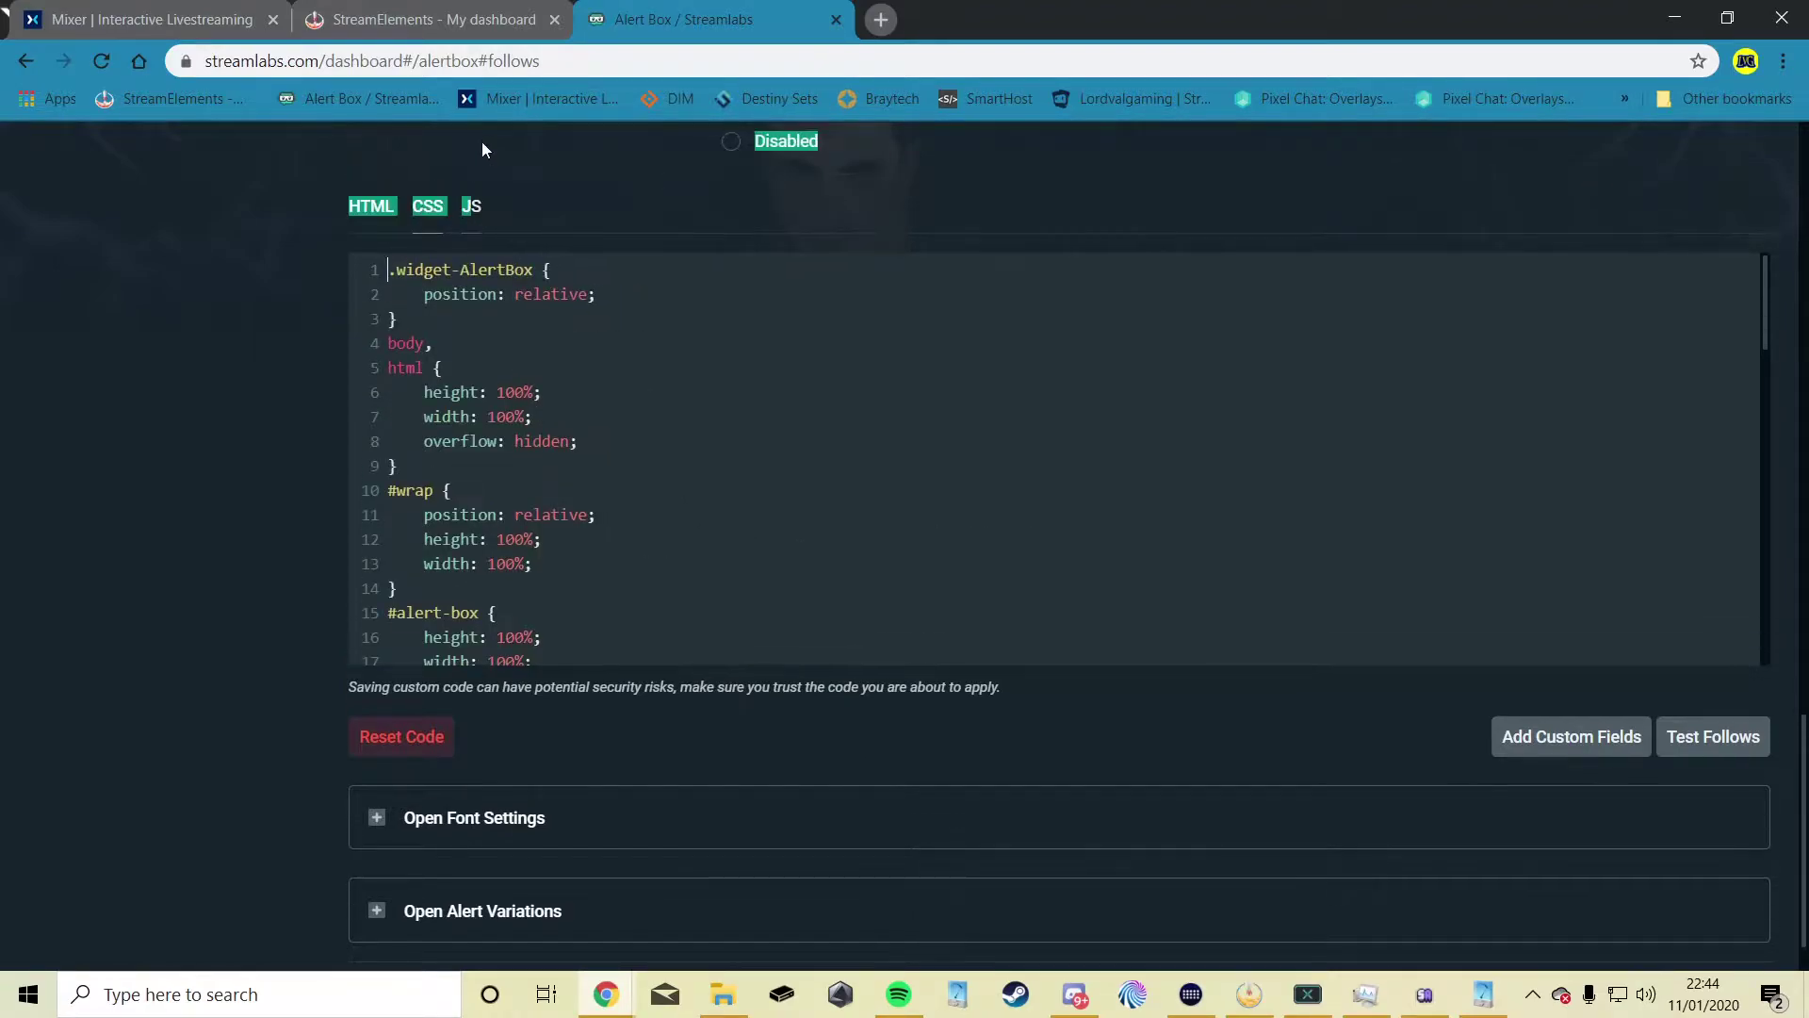
pyautogui.click(471, 215)
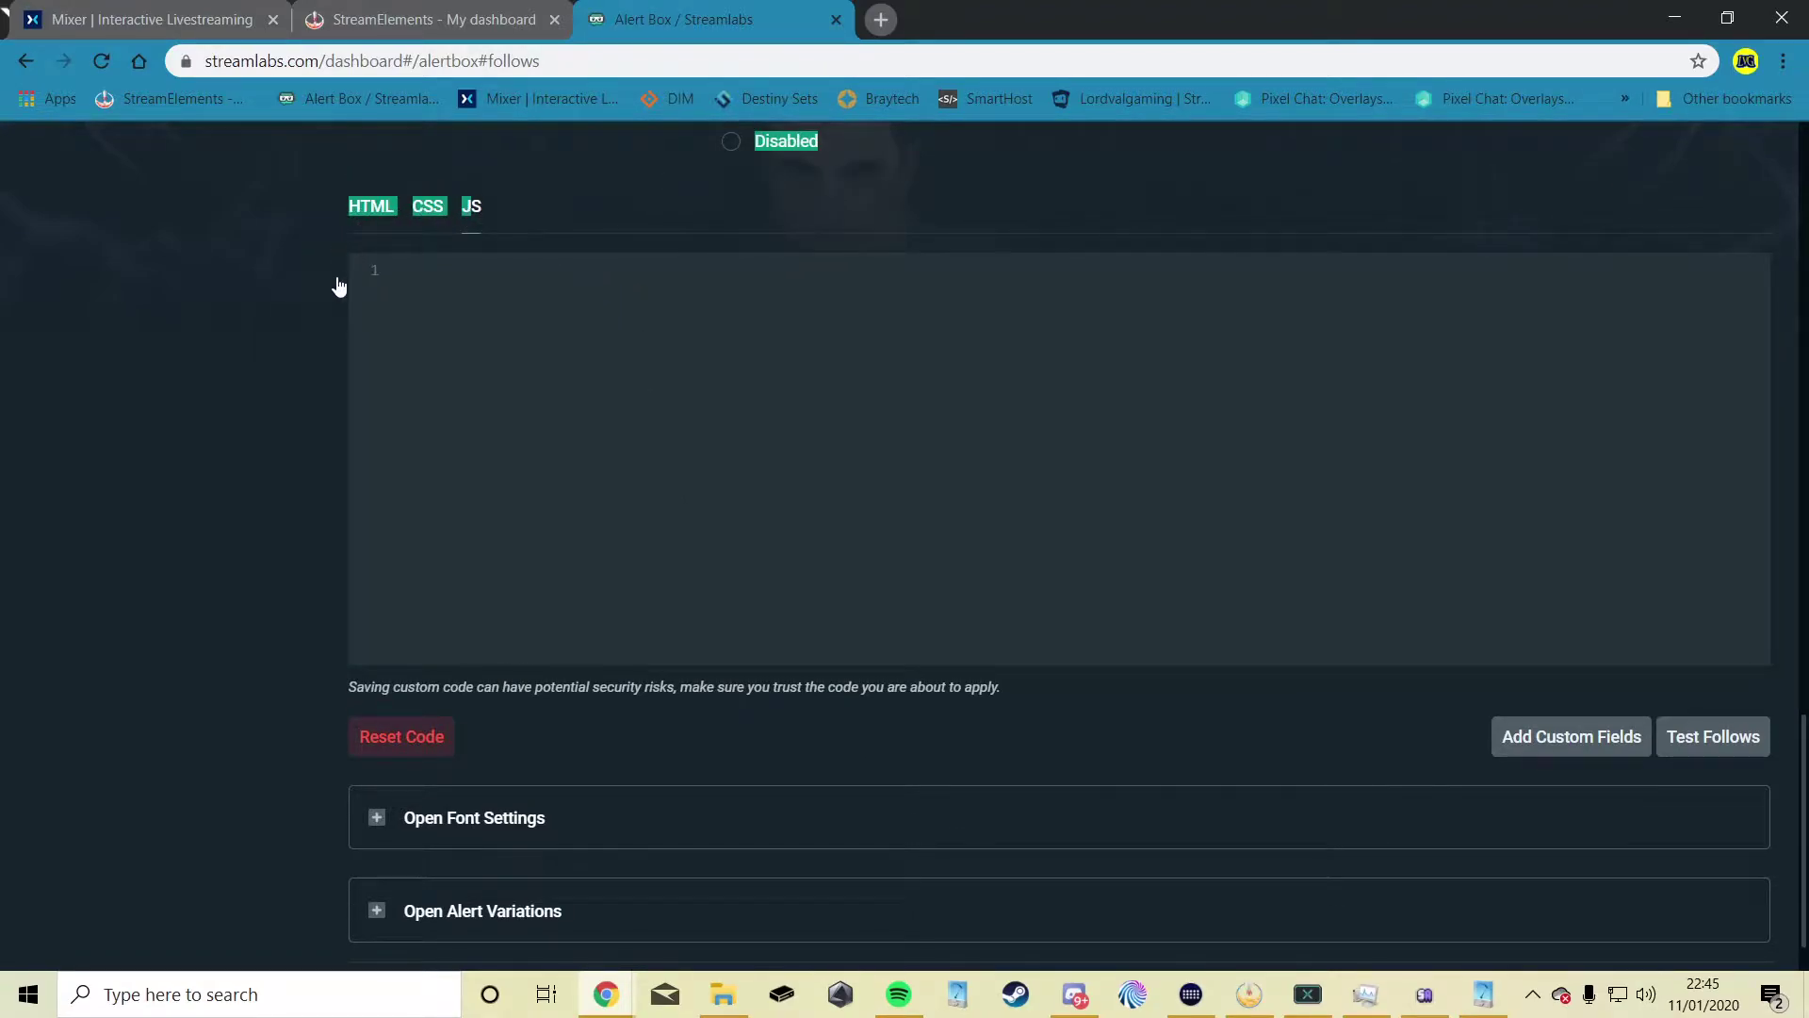
pyautogui.click(355, 210)
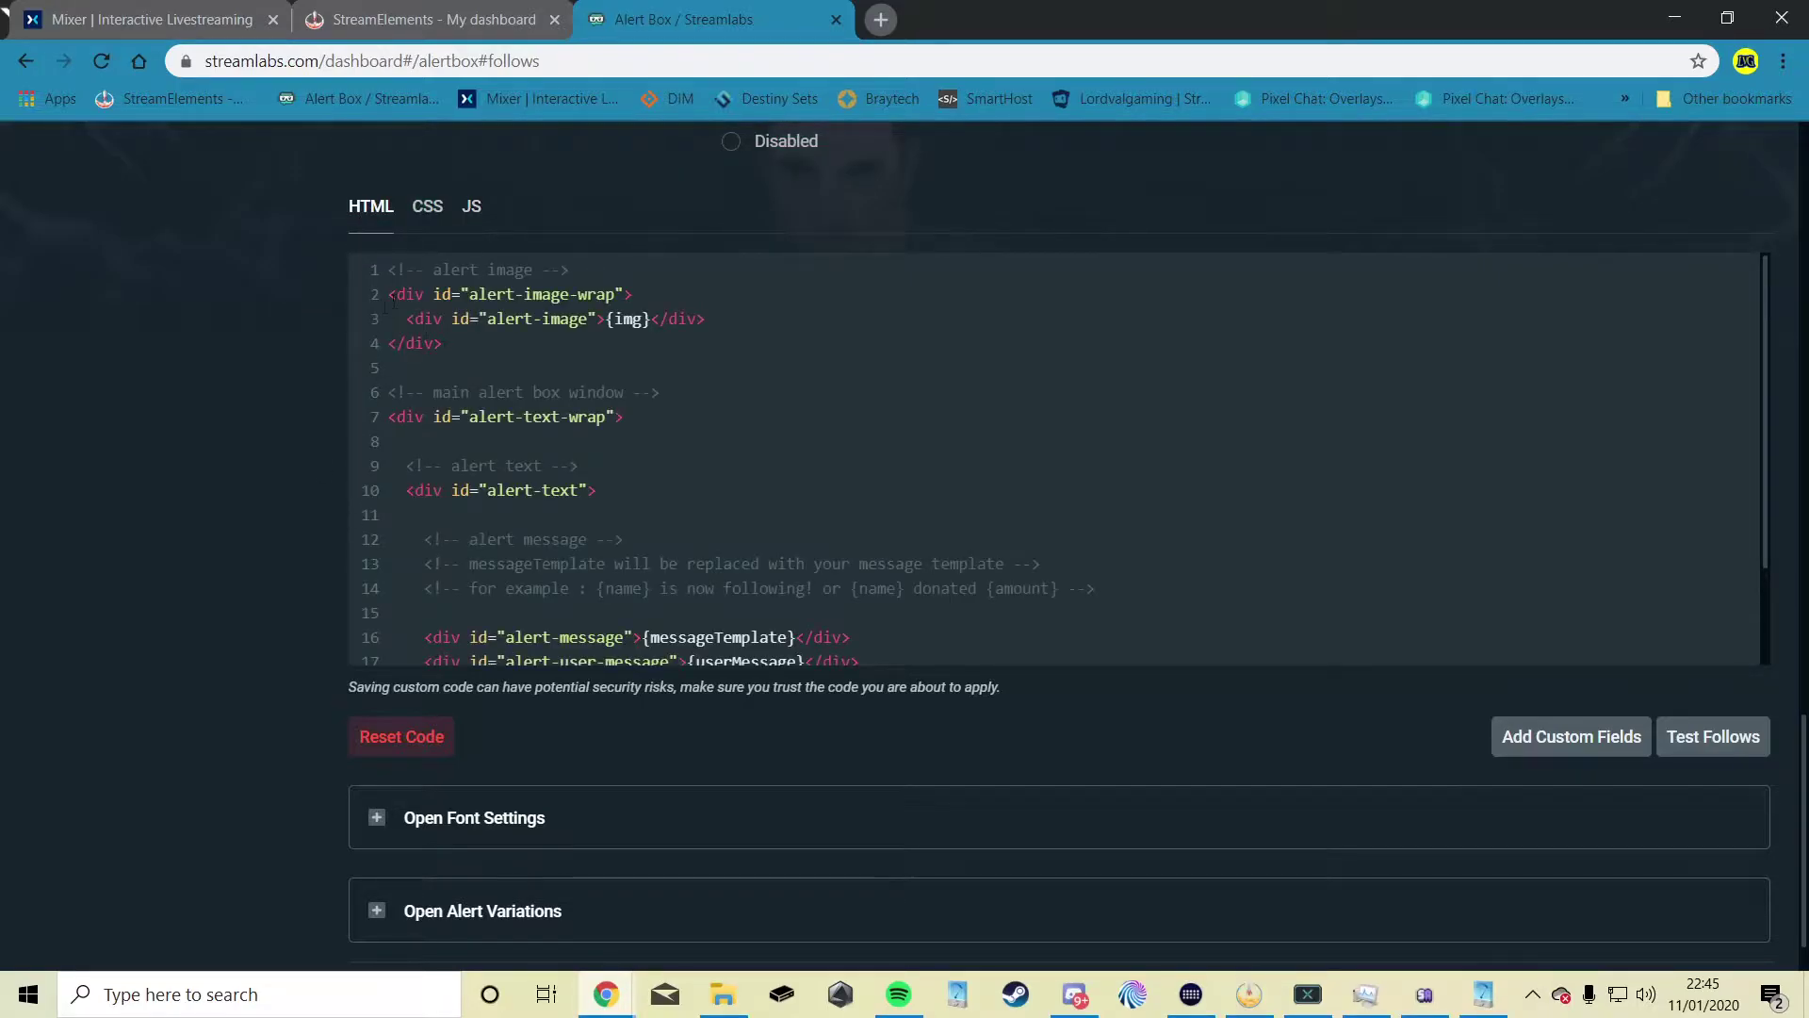
# Step: Expand the follow alert's font settings to review the font, size, weight and colors, and collapse them again
pyautogui.scroll(4, 236, 664)
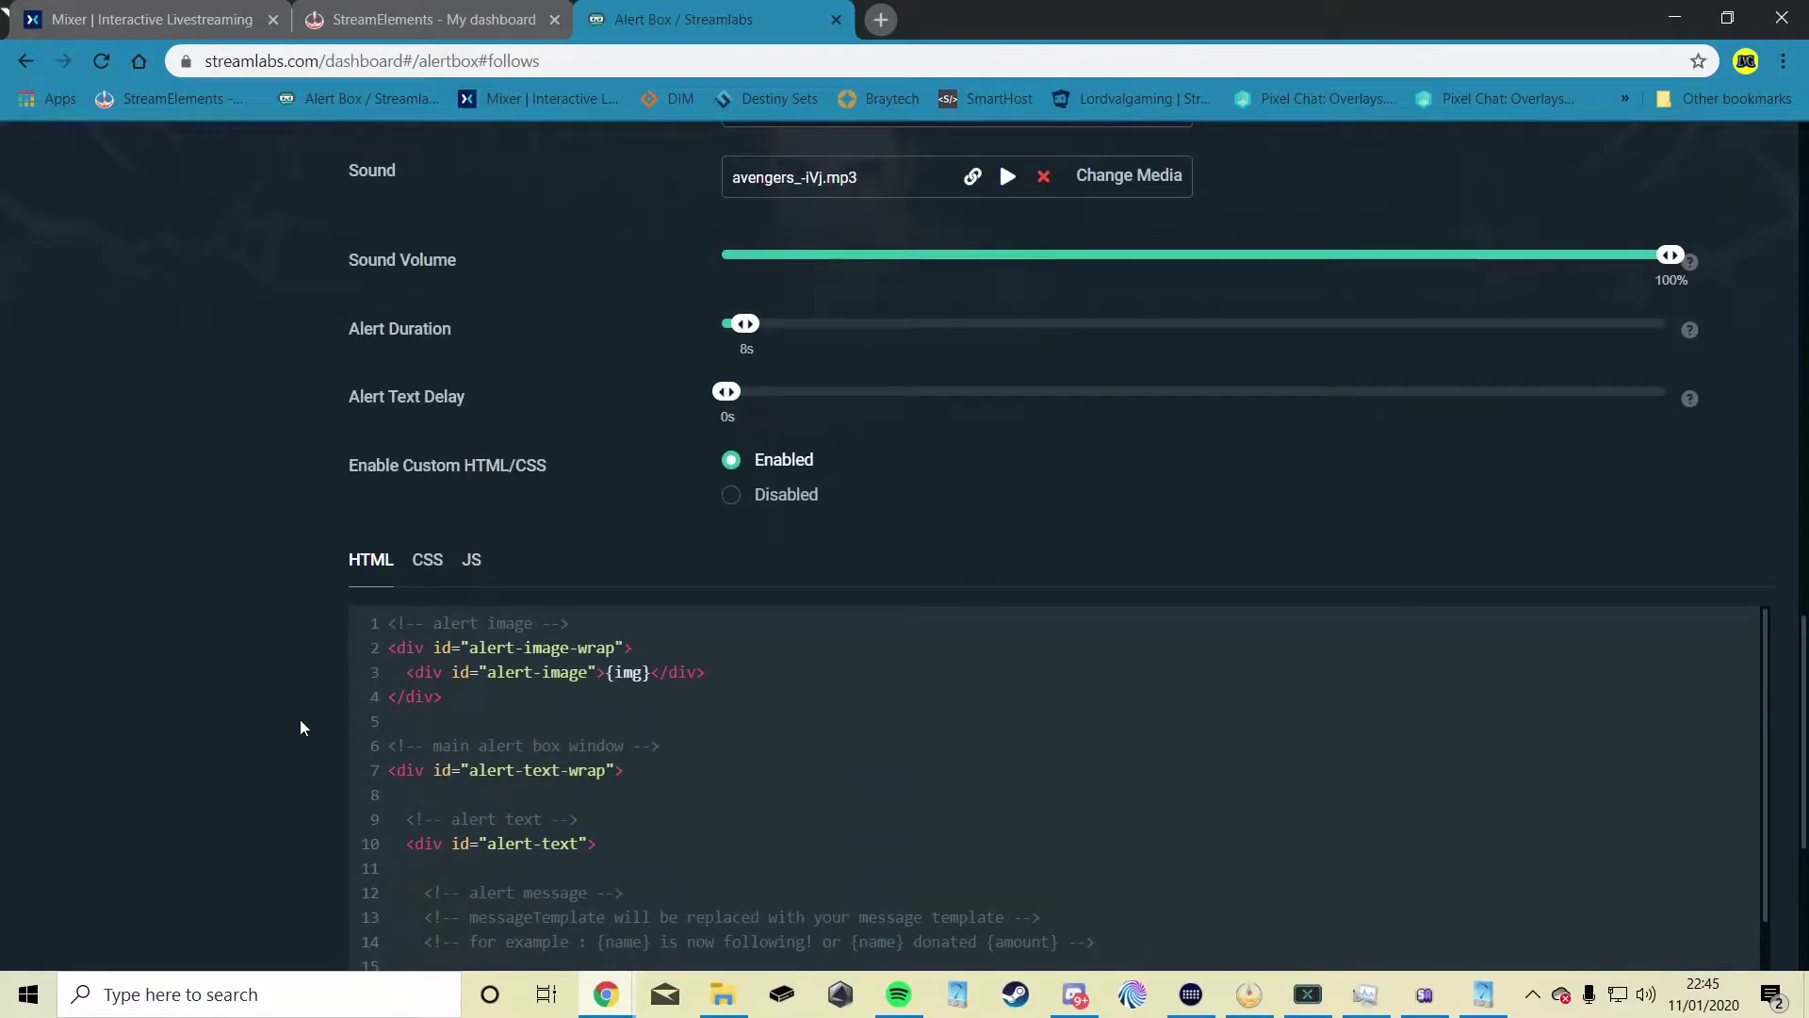
pyautogui.scroll(1, 182, 625)
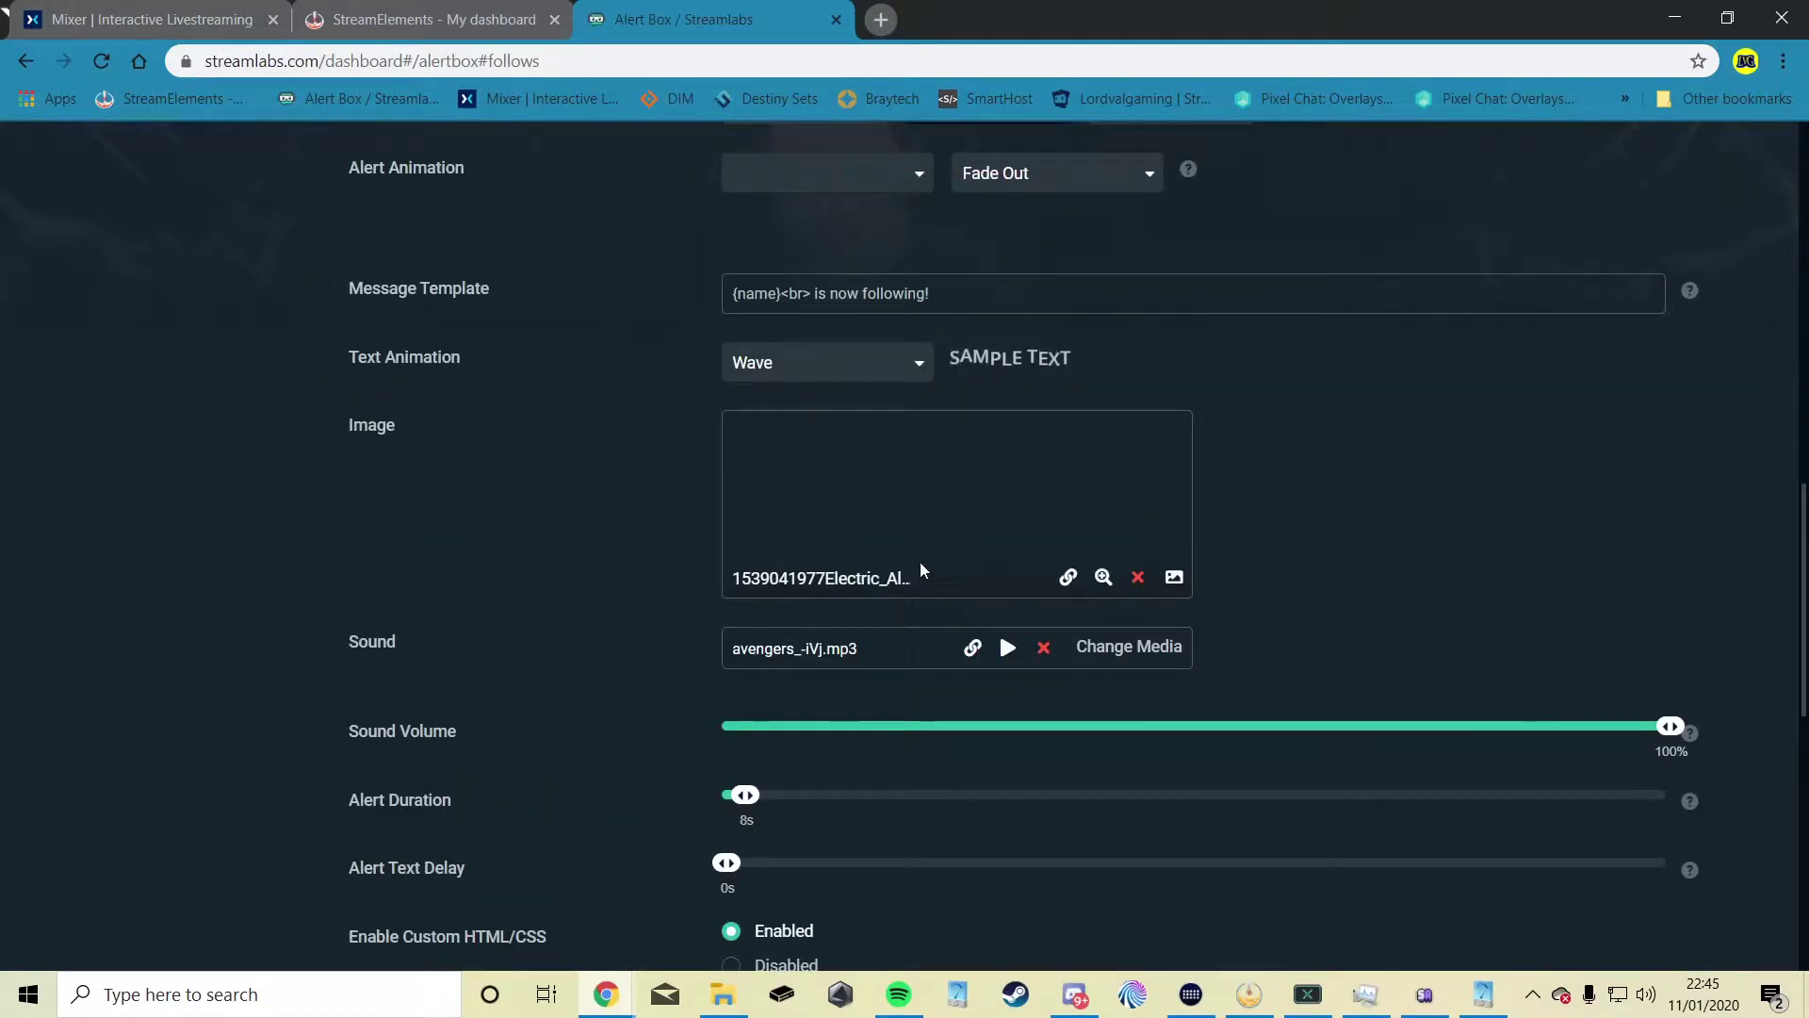
pyautogui.scroll(-8, 337, 585)
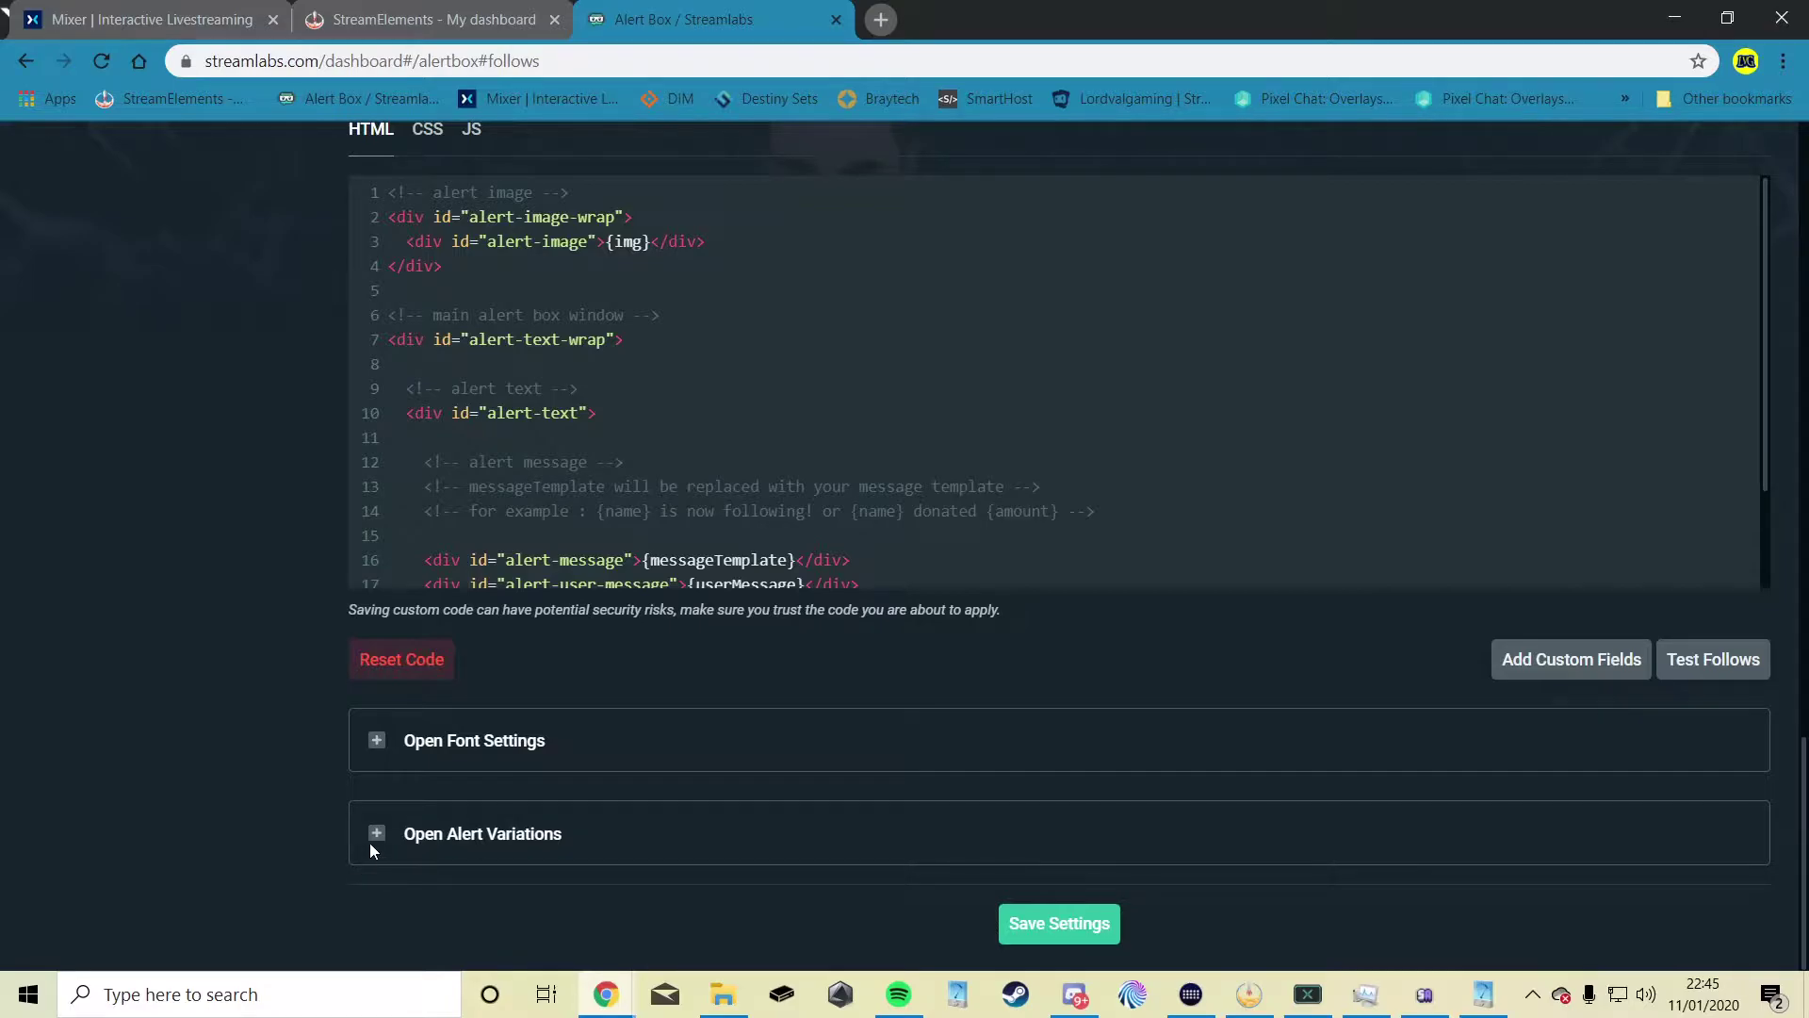
pyautogui.click(376, 741)
pyautogui.scroll(-3, 275, 782)
pyautogui.scroll(2, 377, 643)
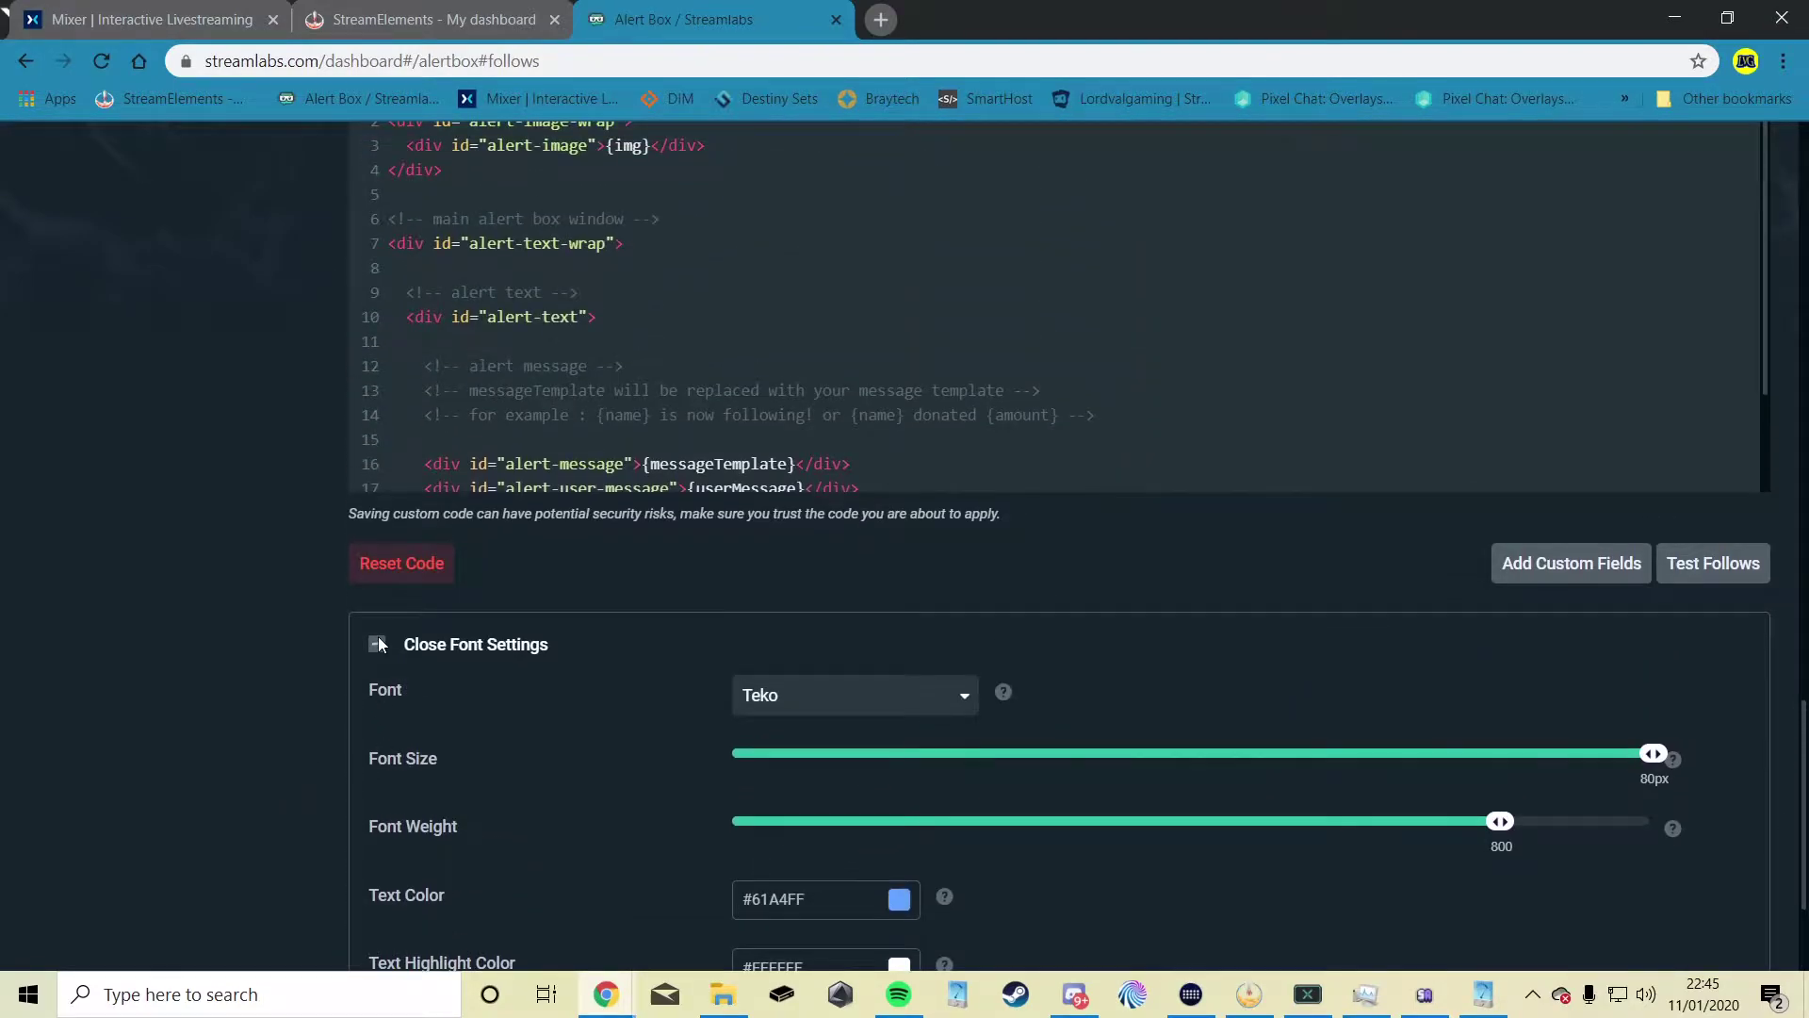
pyautogui.click(377, 643)
# Step: Expand the follow alert's variations and review the list of random replacement alerts
pyautogui.click(365, 833)
pyautogui.scroll(-8, 283, 641)
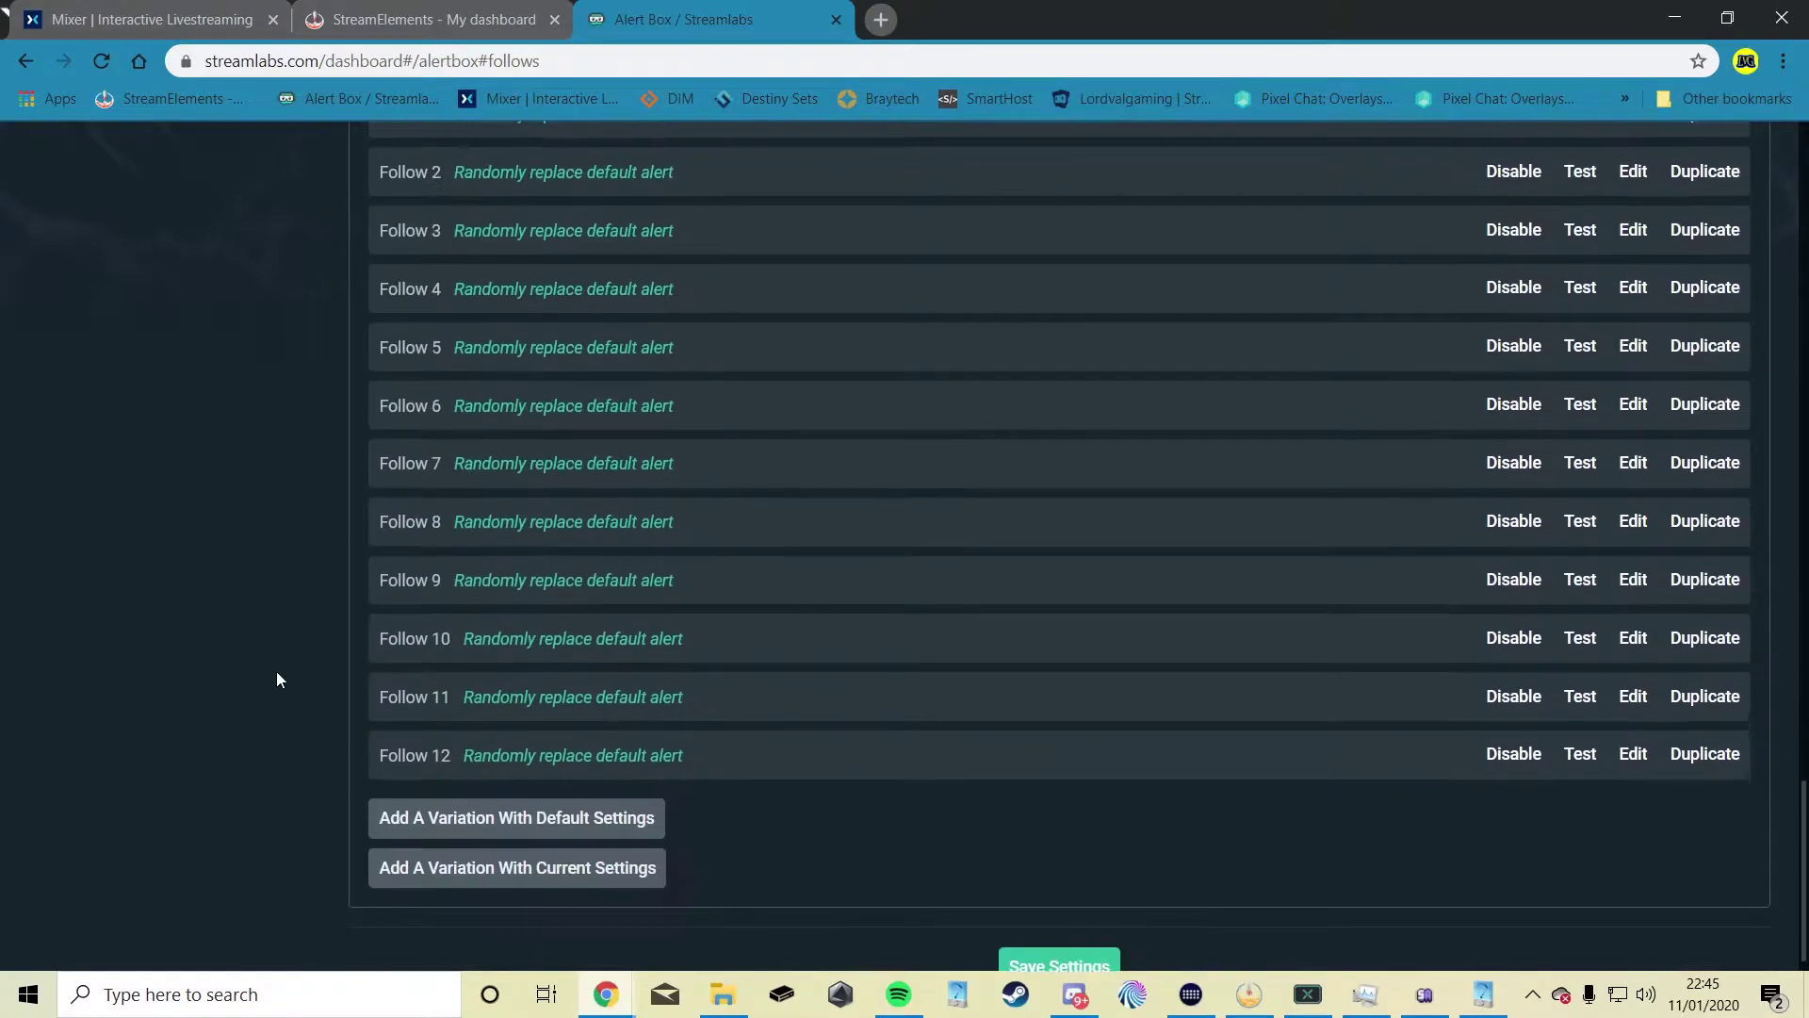
pyautogui.scroll(3, 284, 675)
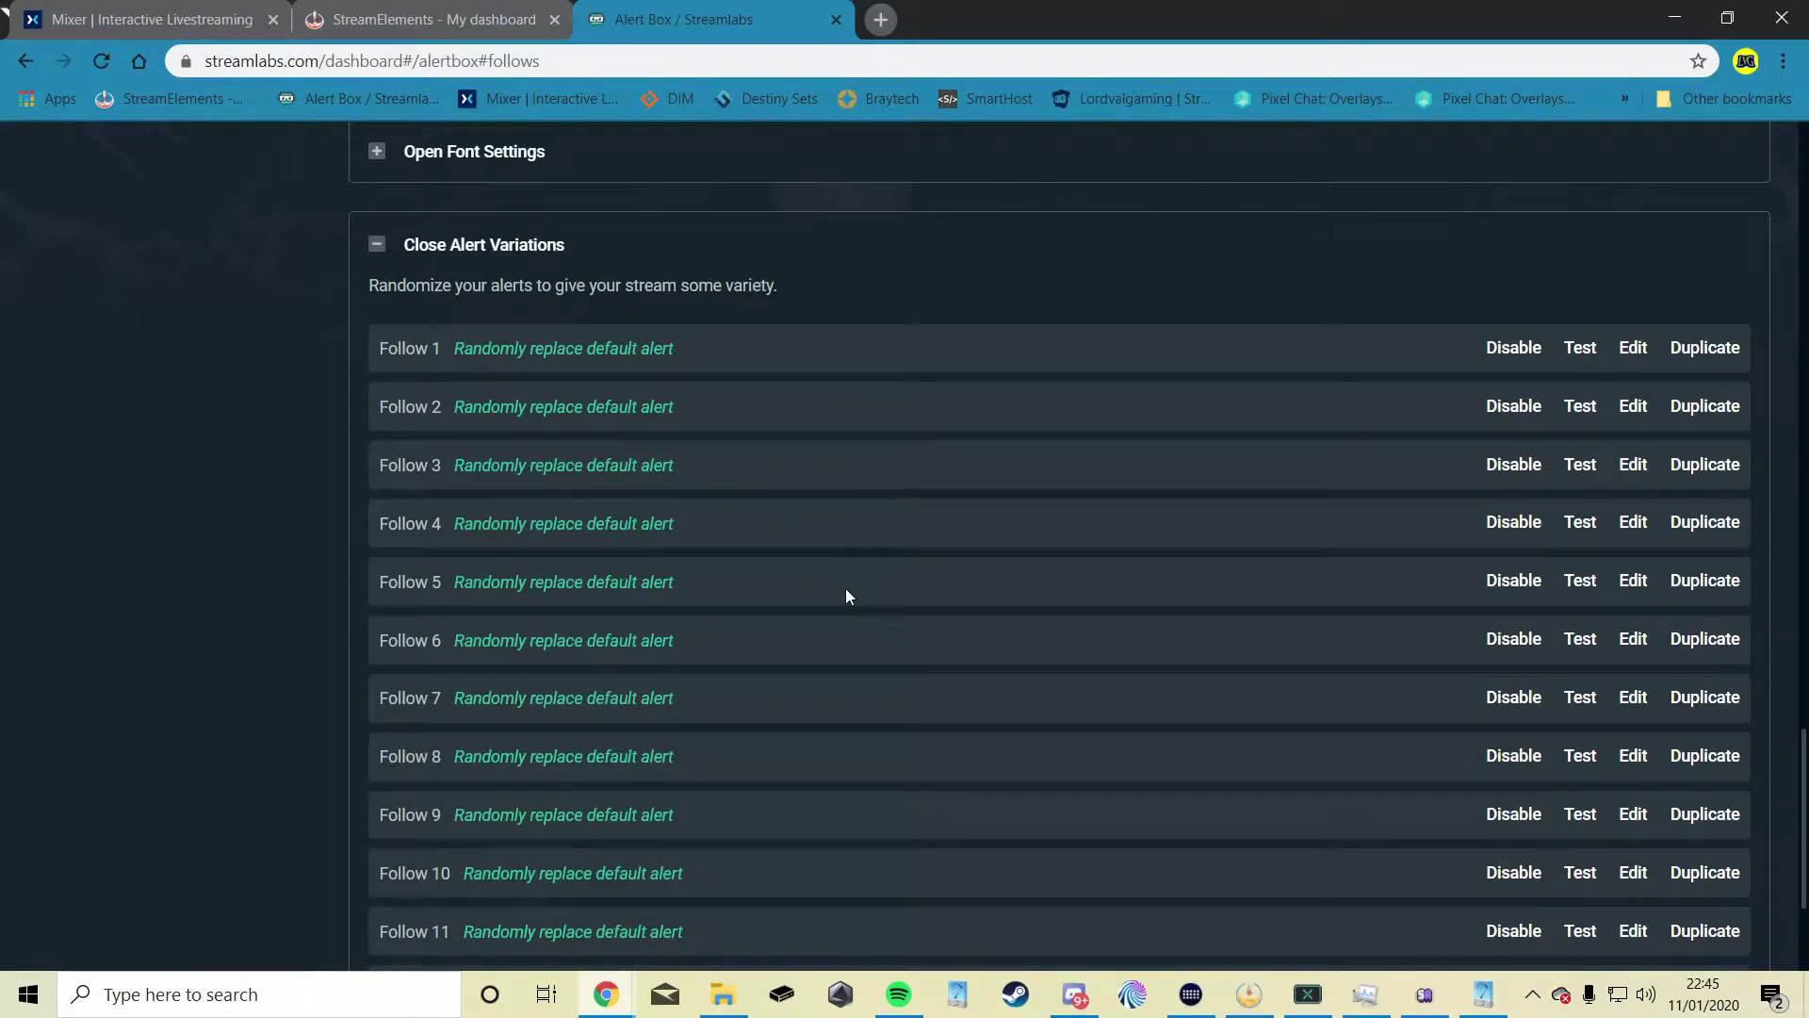
# Step: Open the Follow 4 variation, review its condition, animation, image, sound, font and custom code settings, and close it without saving
pyautogui.click(1630, 528)
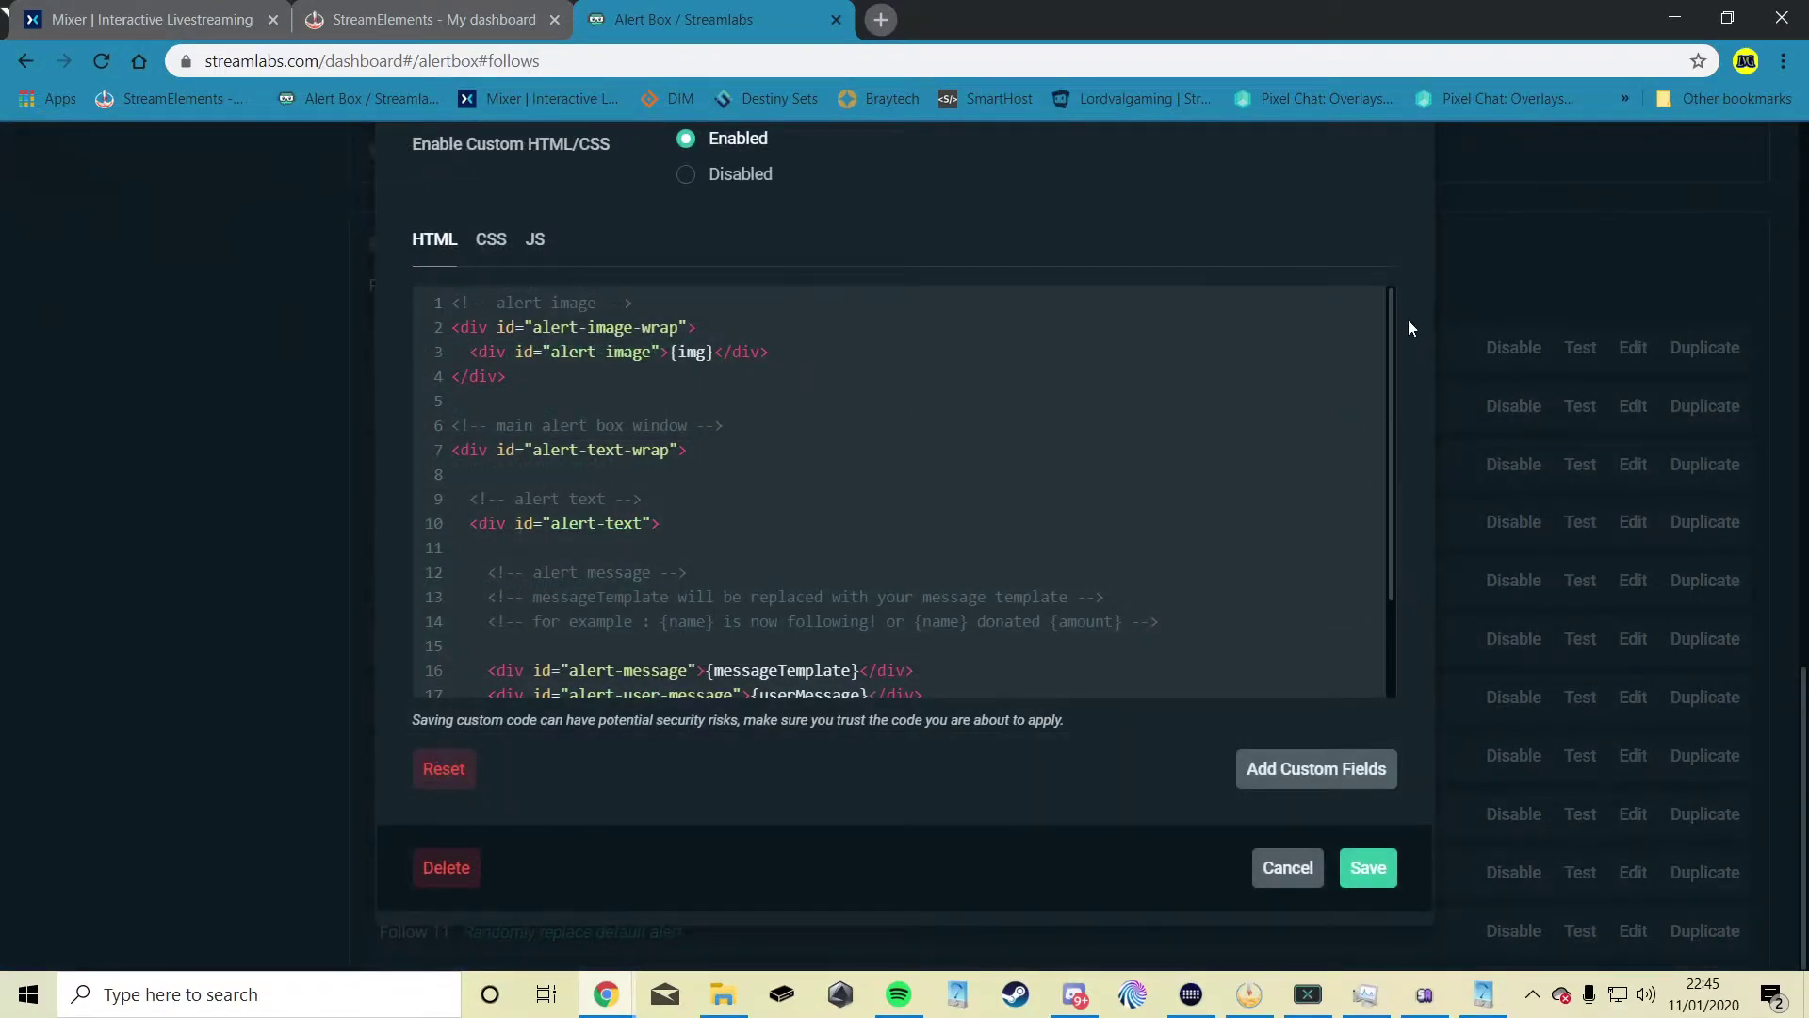
pyautogui.scroll(3, 1410, 326)
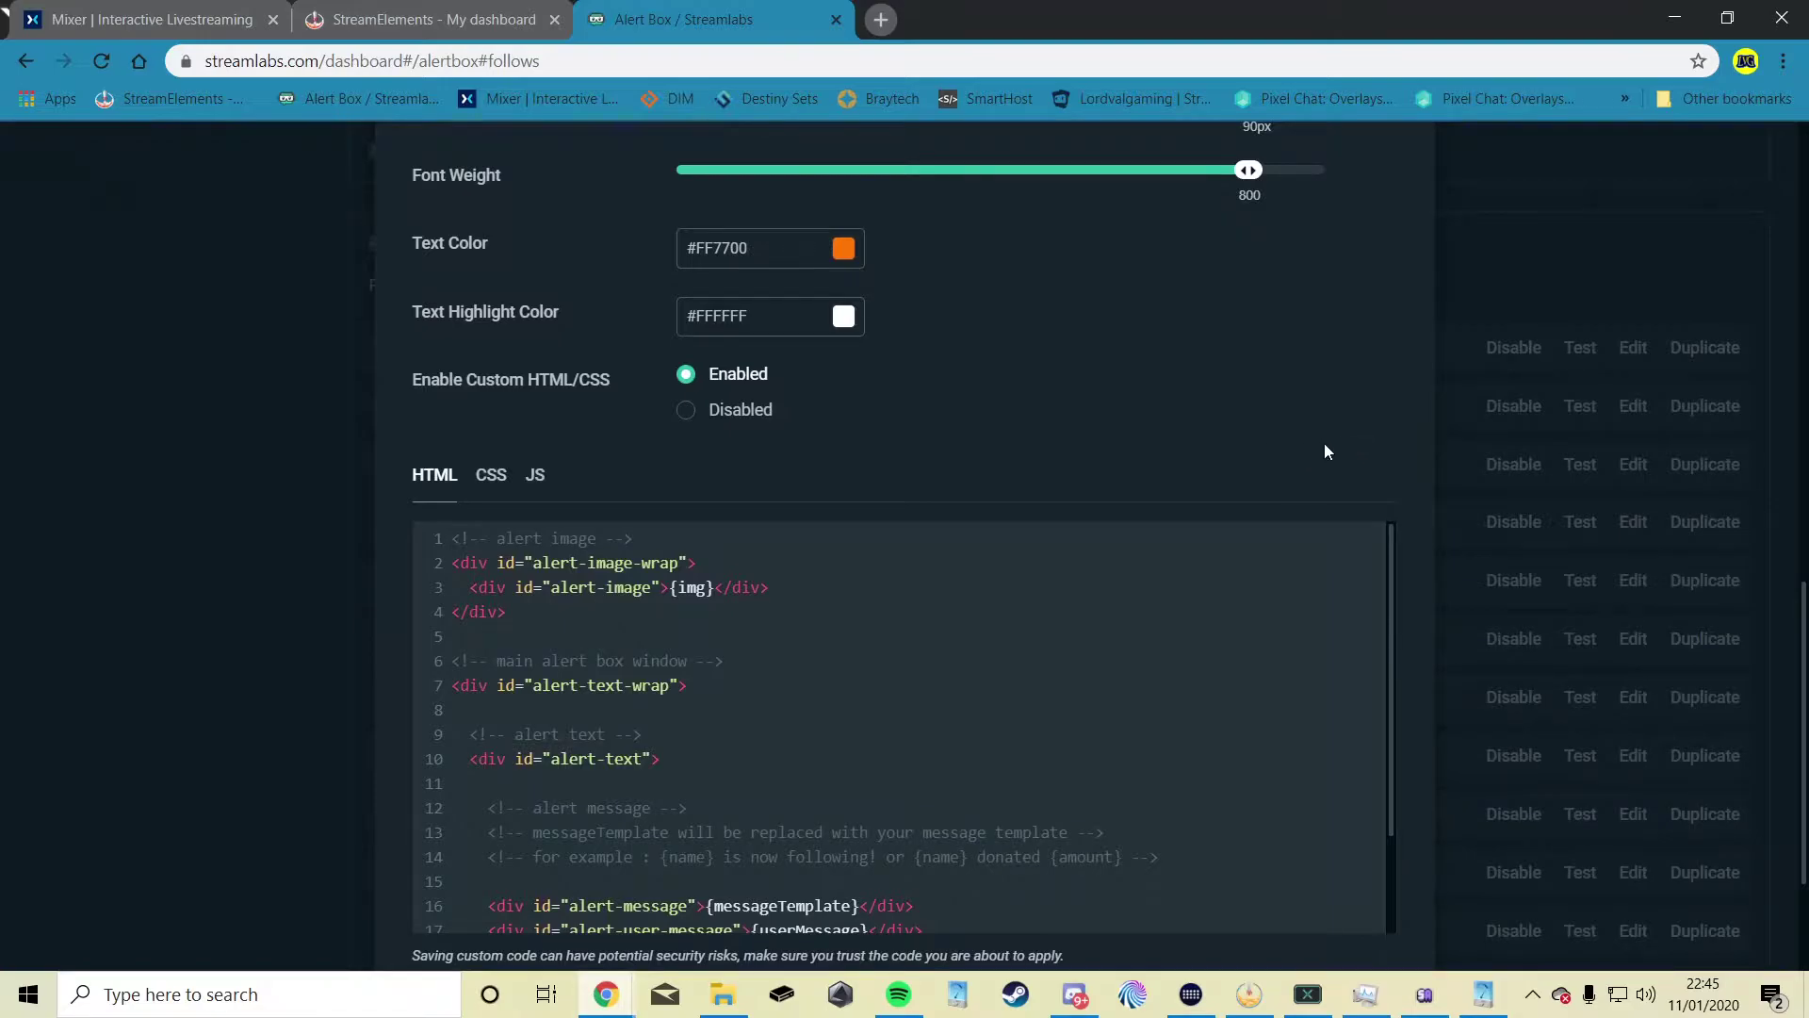
pyautogui.scroll(2, 1329, 450)
pyautogui.scroll(2, 1353, 564)
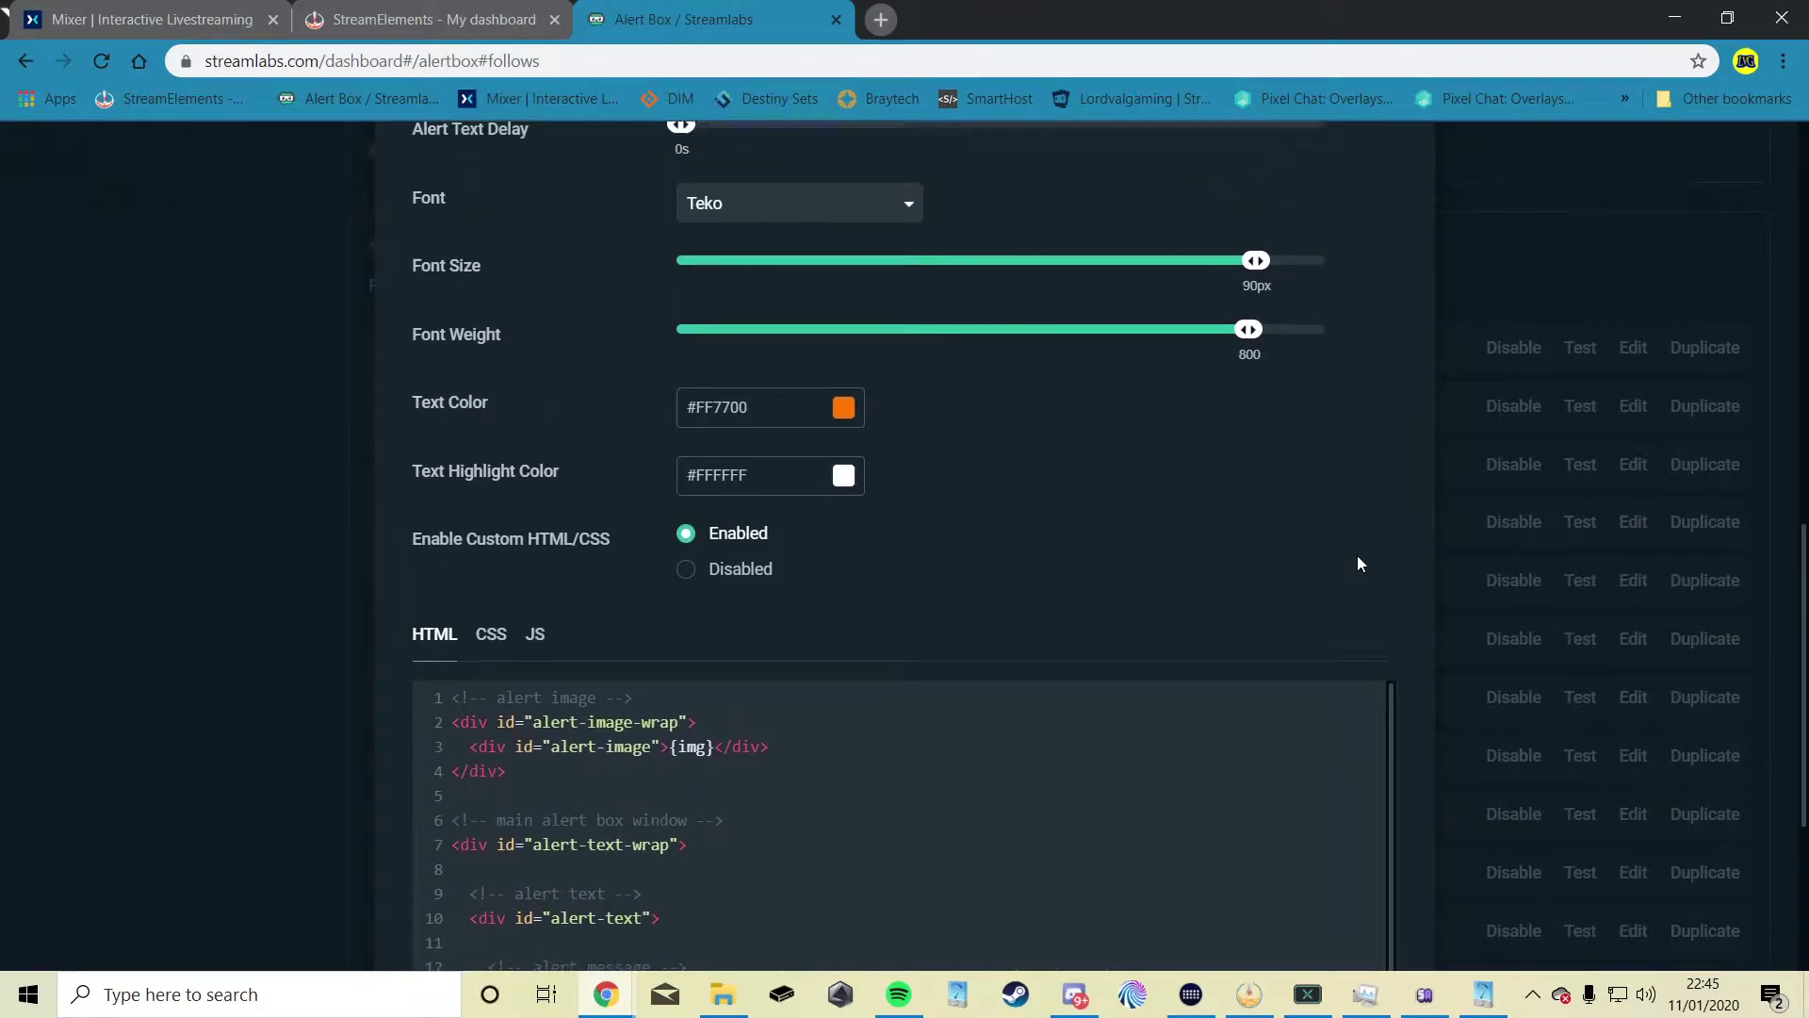
pyautogui.scroll(10, 1366, 688)
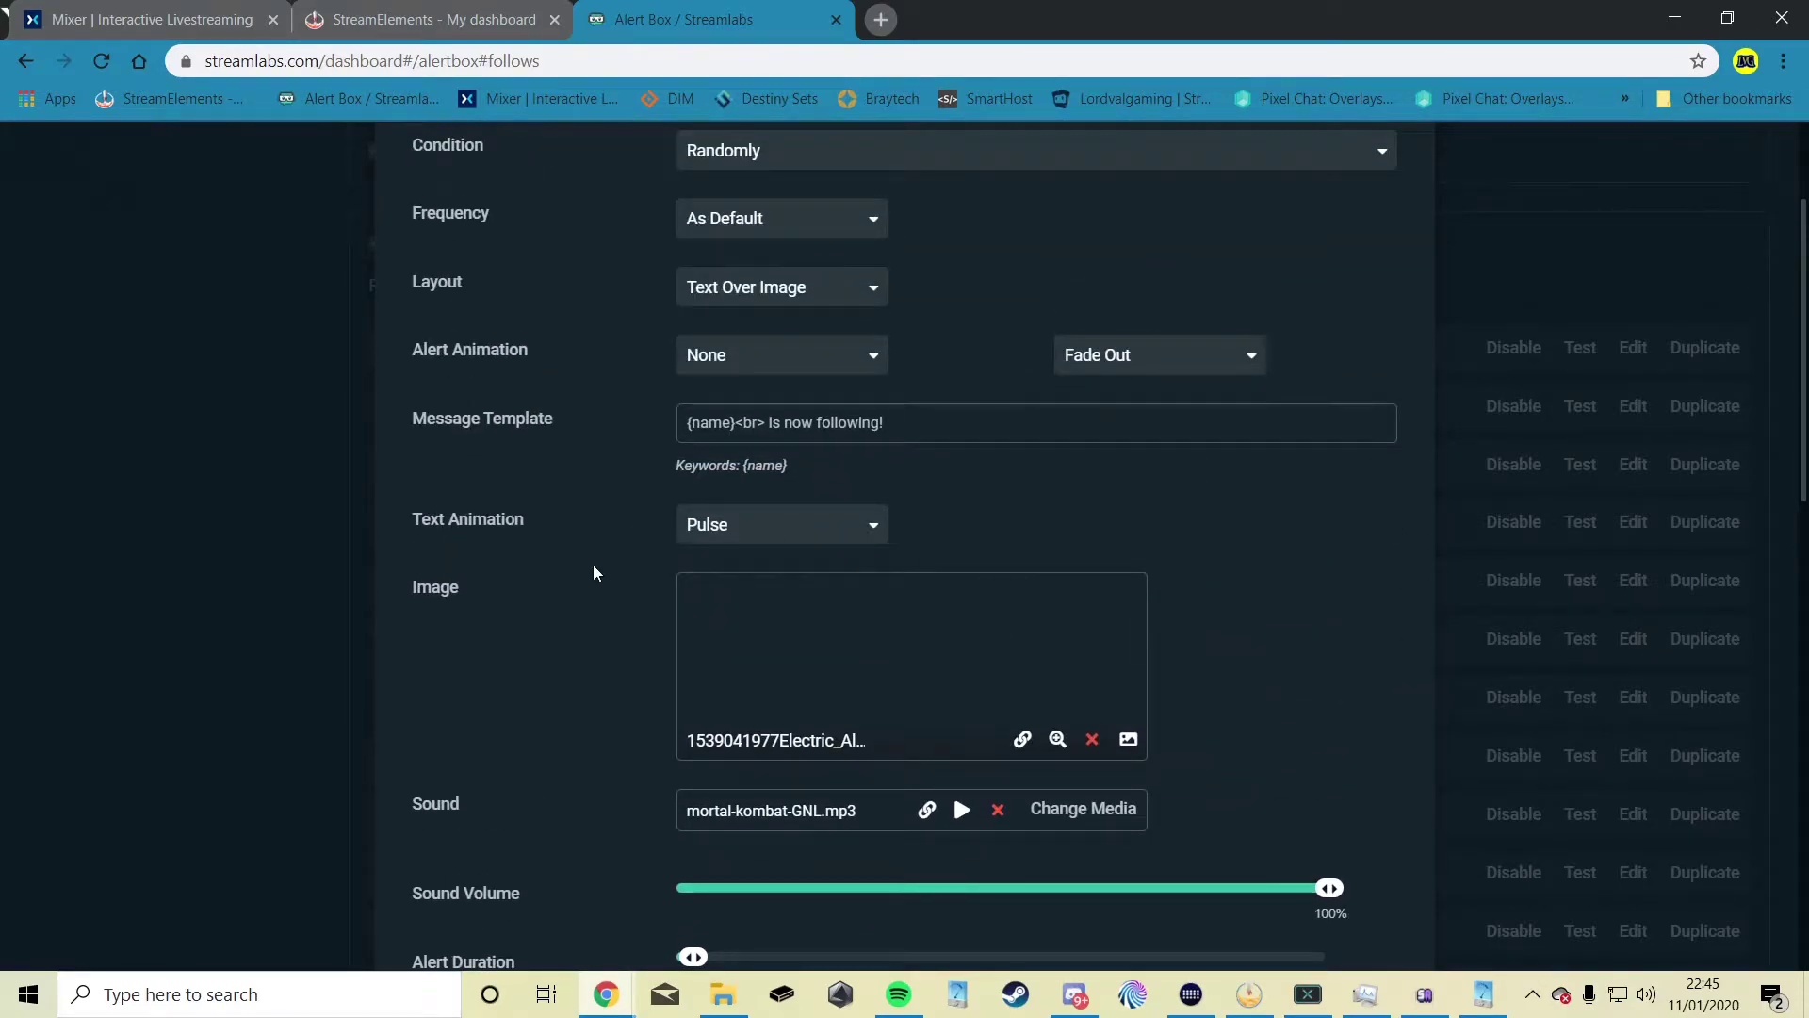
pyautogui.scroll(4, 597, 580)
pyautogui.scroll(-6, 594, 578)
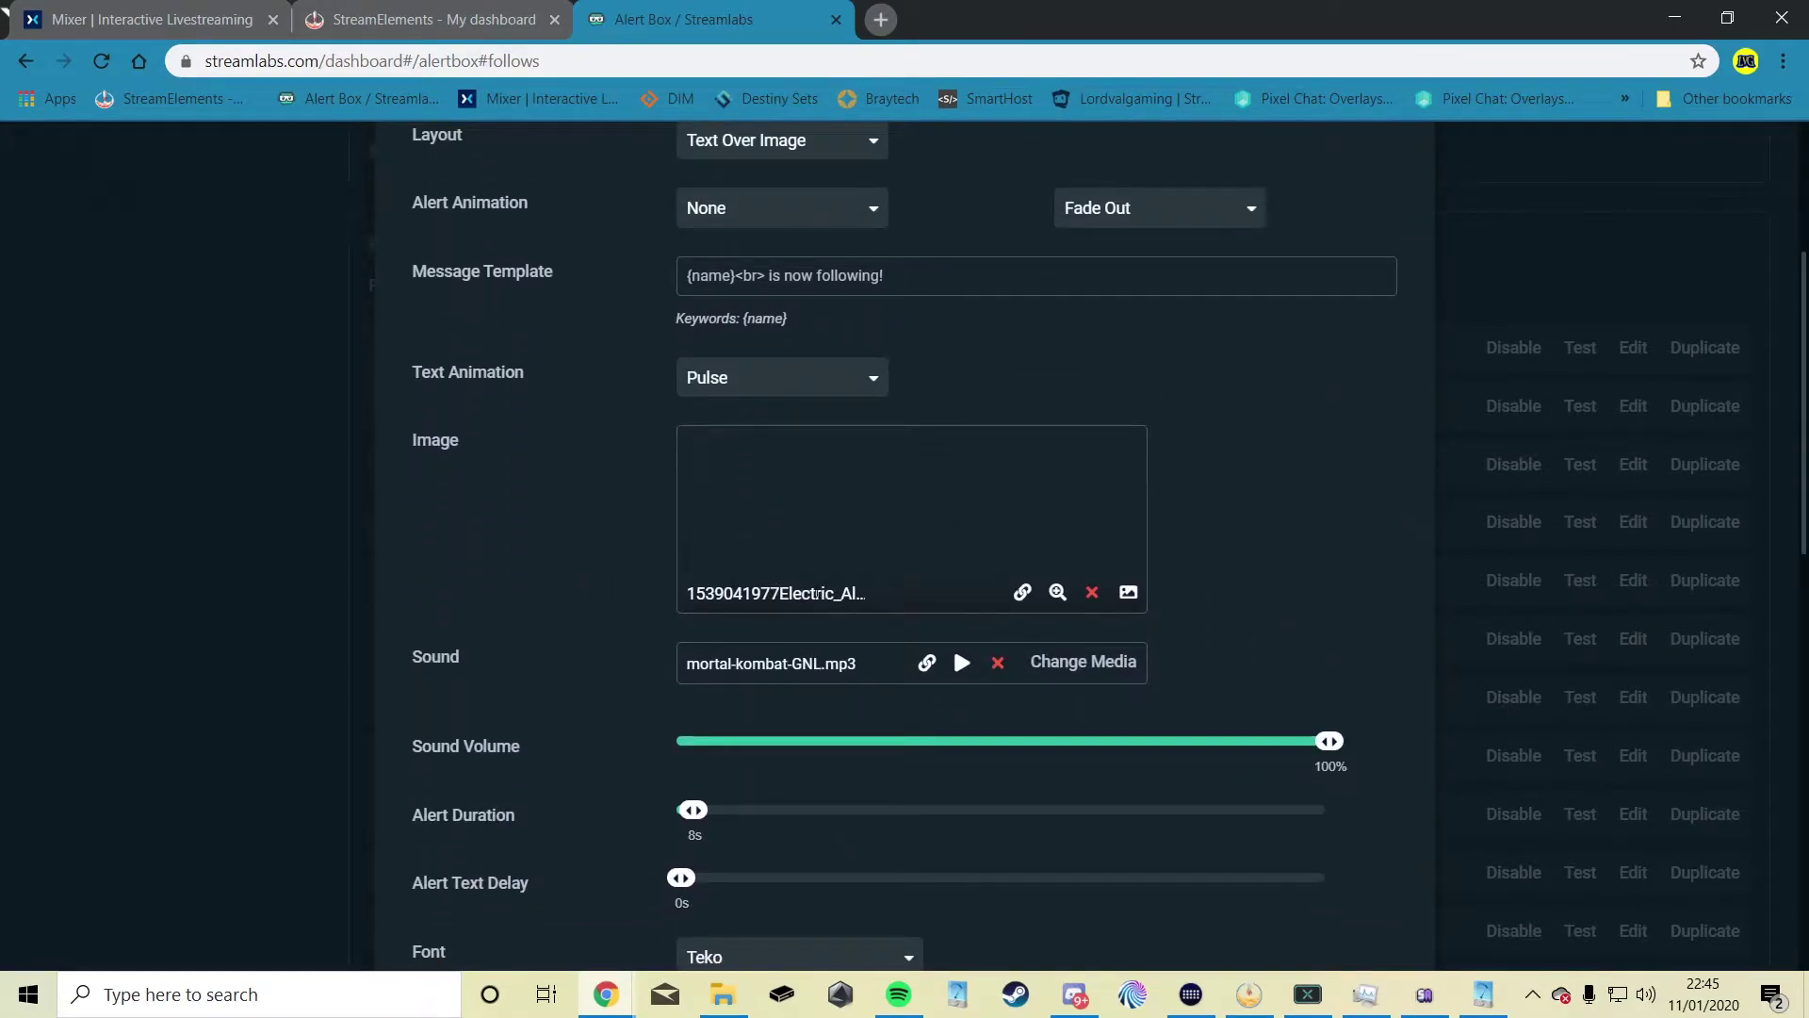
pyautogui.moveTo(884, 591); pyautogui.dragTo(615, 582)
pyautogui.click(783, 593)
pyautogui.scroll(-2, 612, 547)
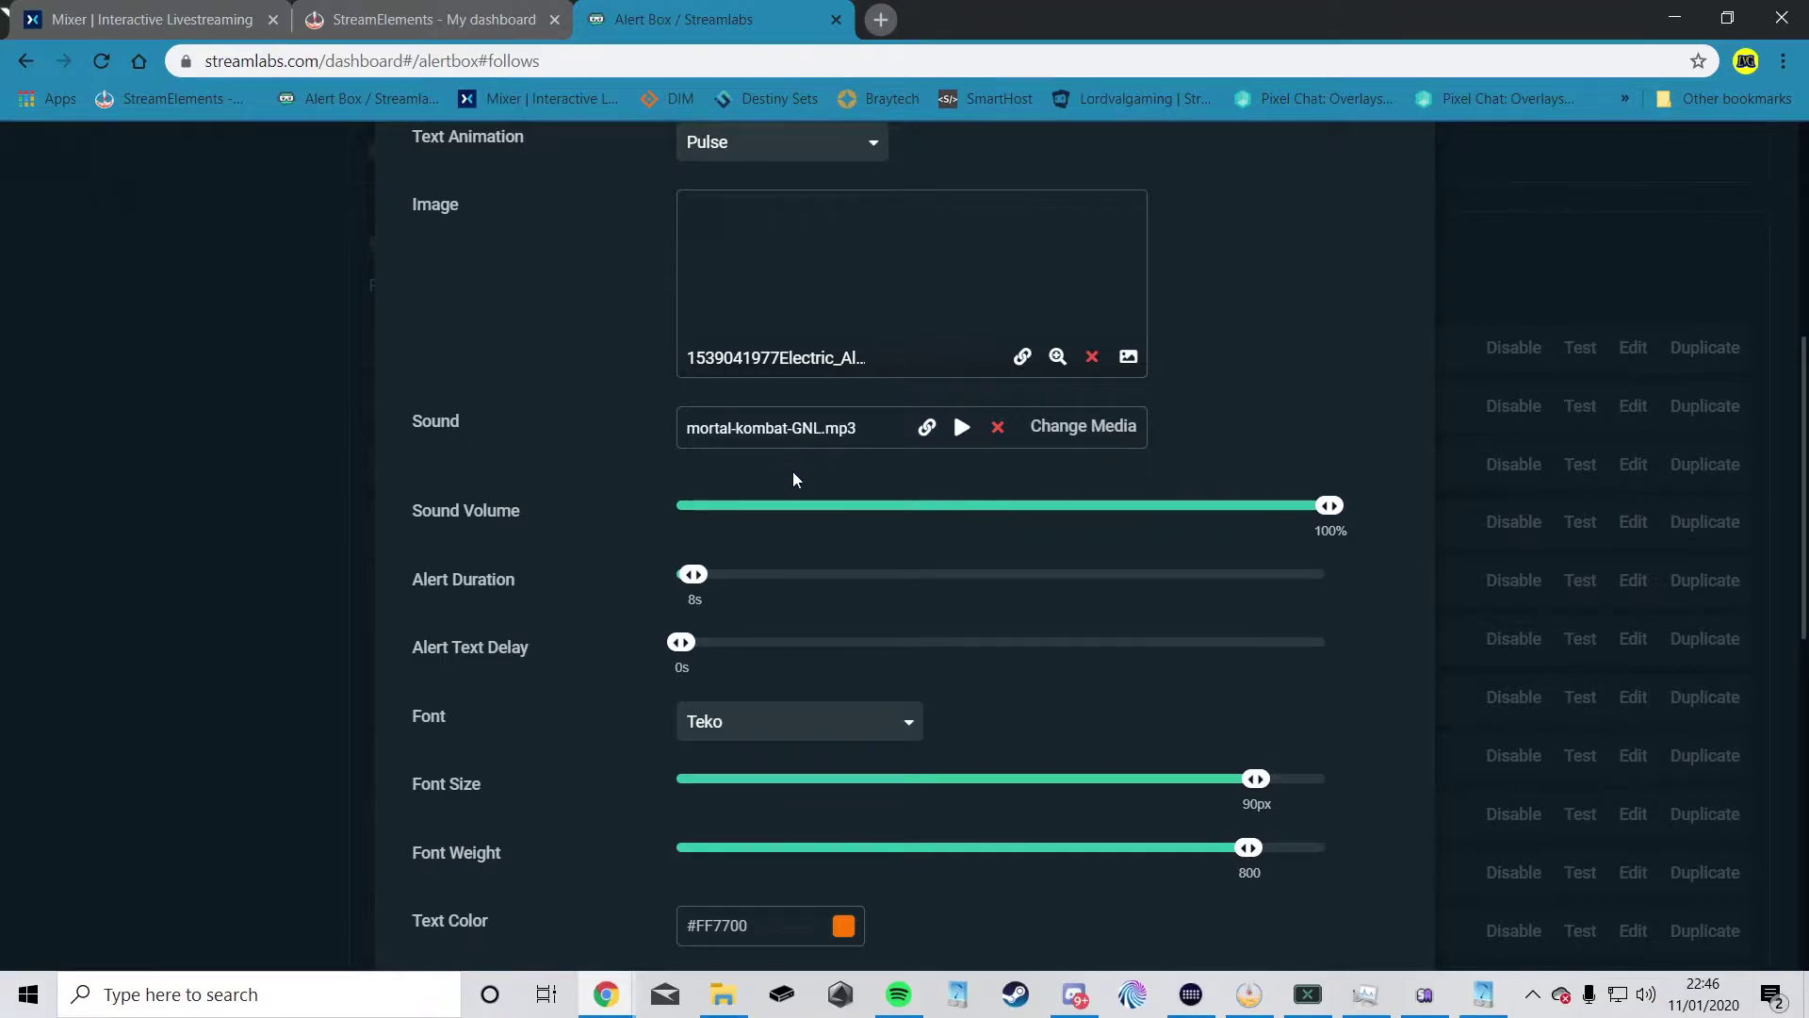
pyautogui.scroll(-3, 674, 857)
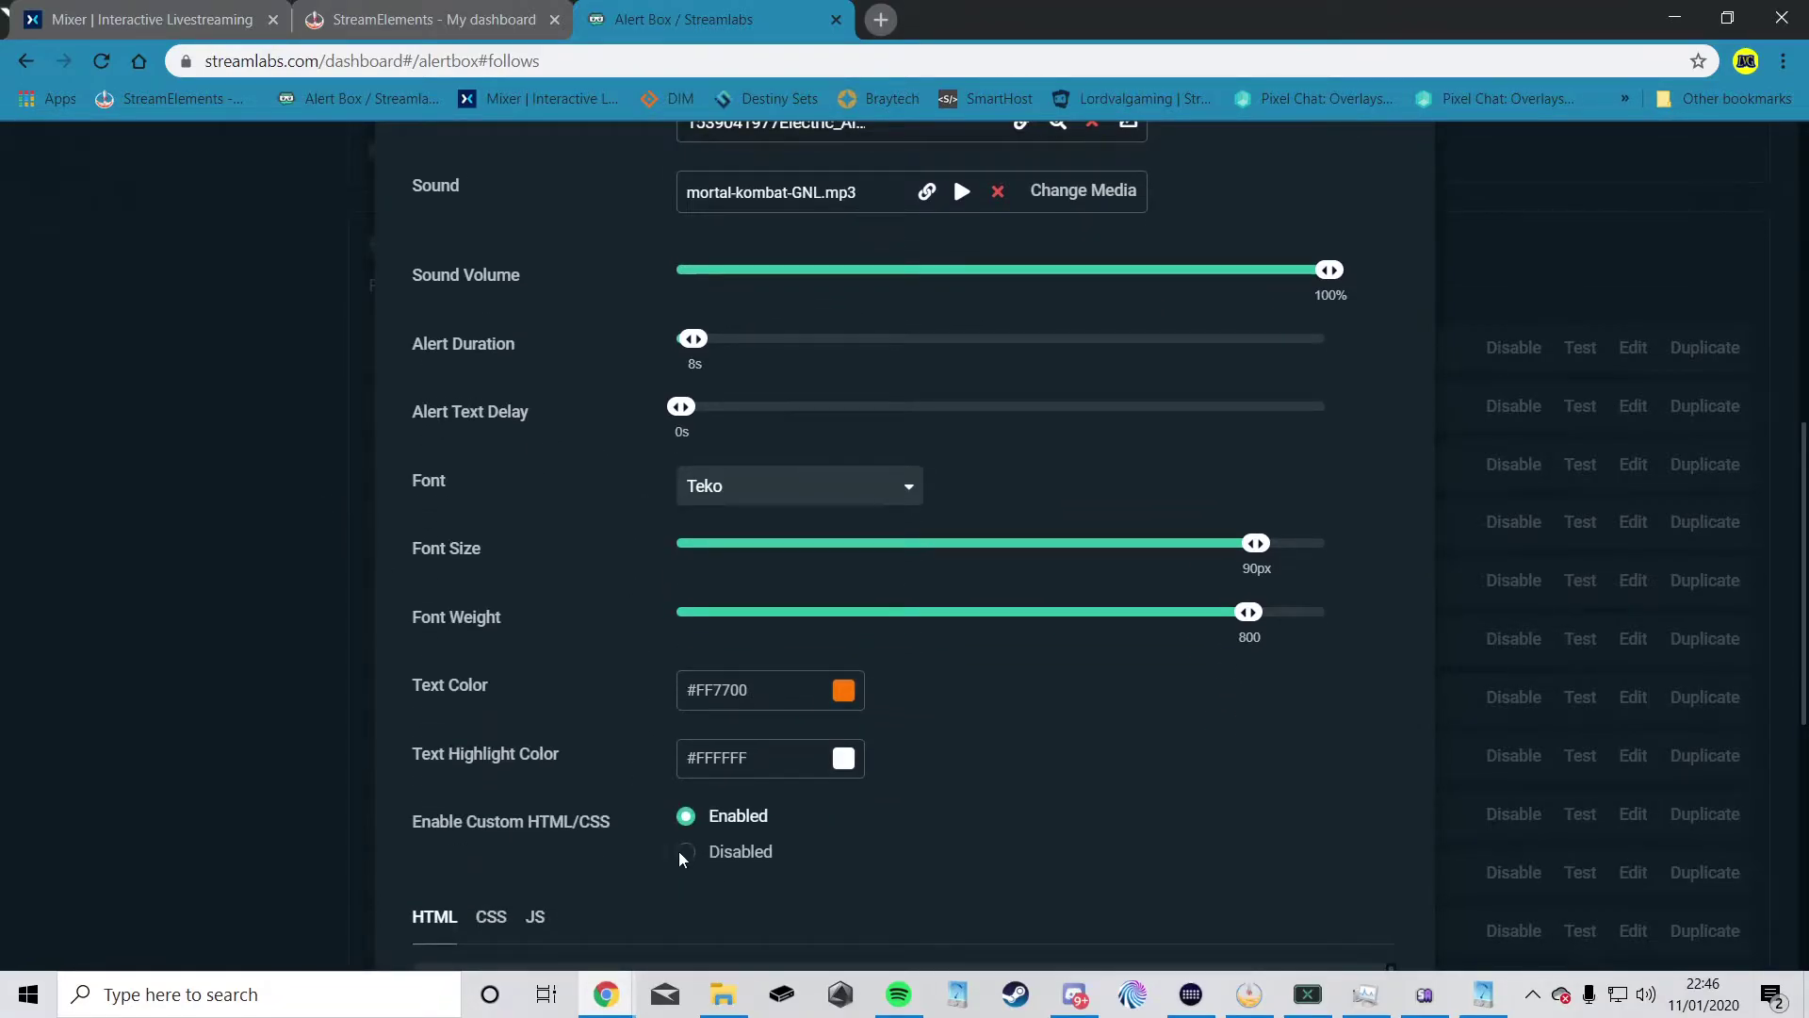
pyautogui.scroll(-7, 716, 788)
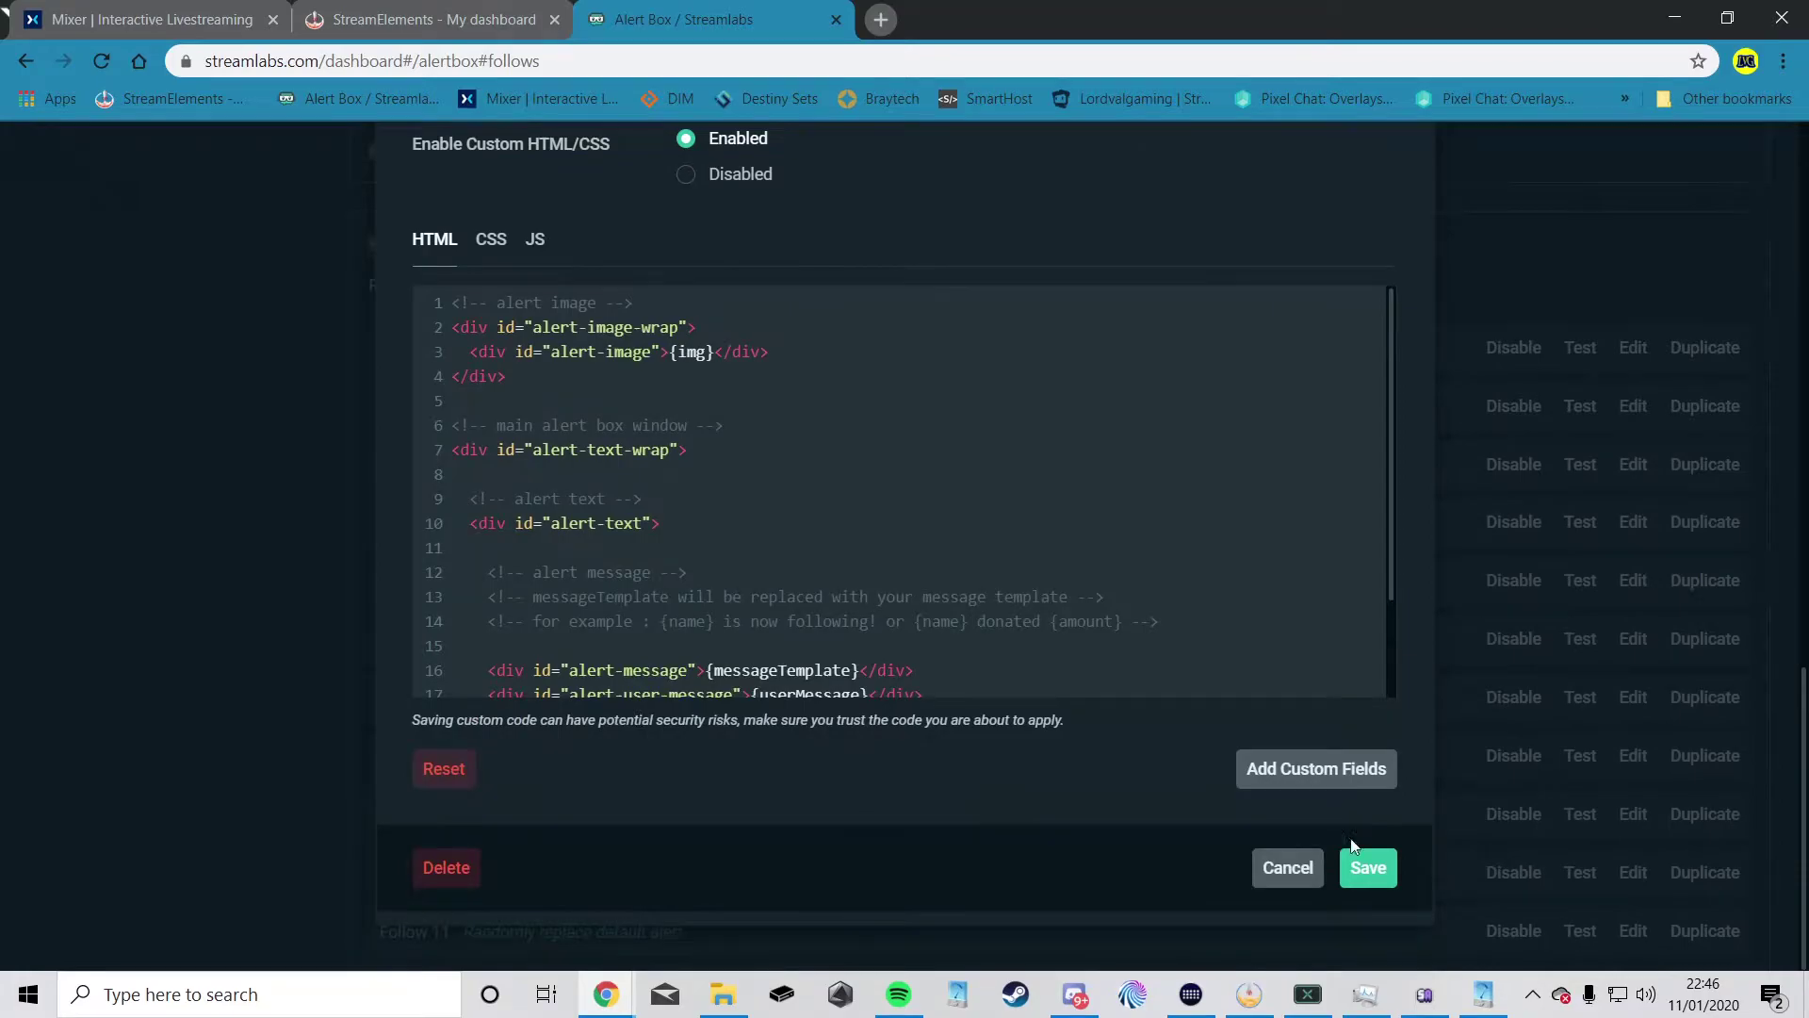
pyautogui.click(1320, 867)
# Step: Open the Follow 7 variation, review its text animation, sound, font and color settings, and close it without saving
pyautogui.click(1634, 699)
pyautogui.scroll(12, 590, 513)
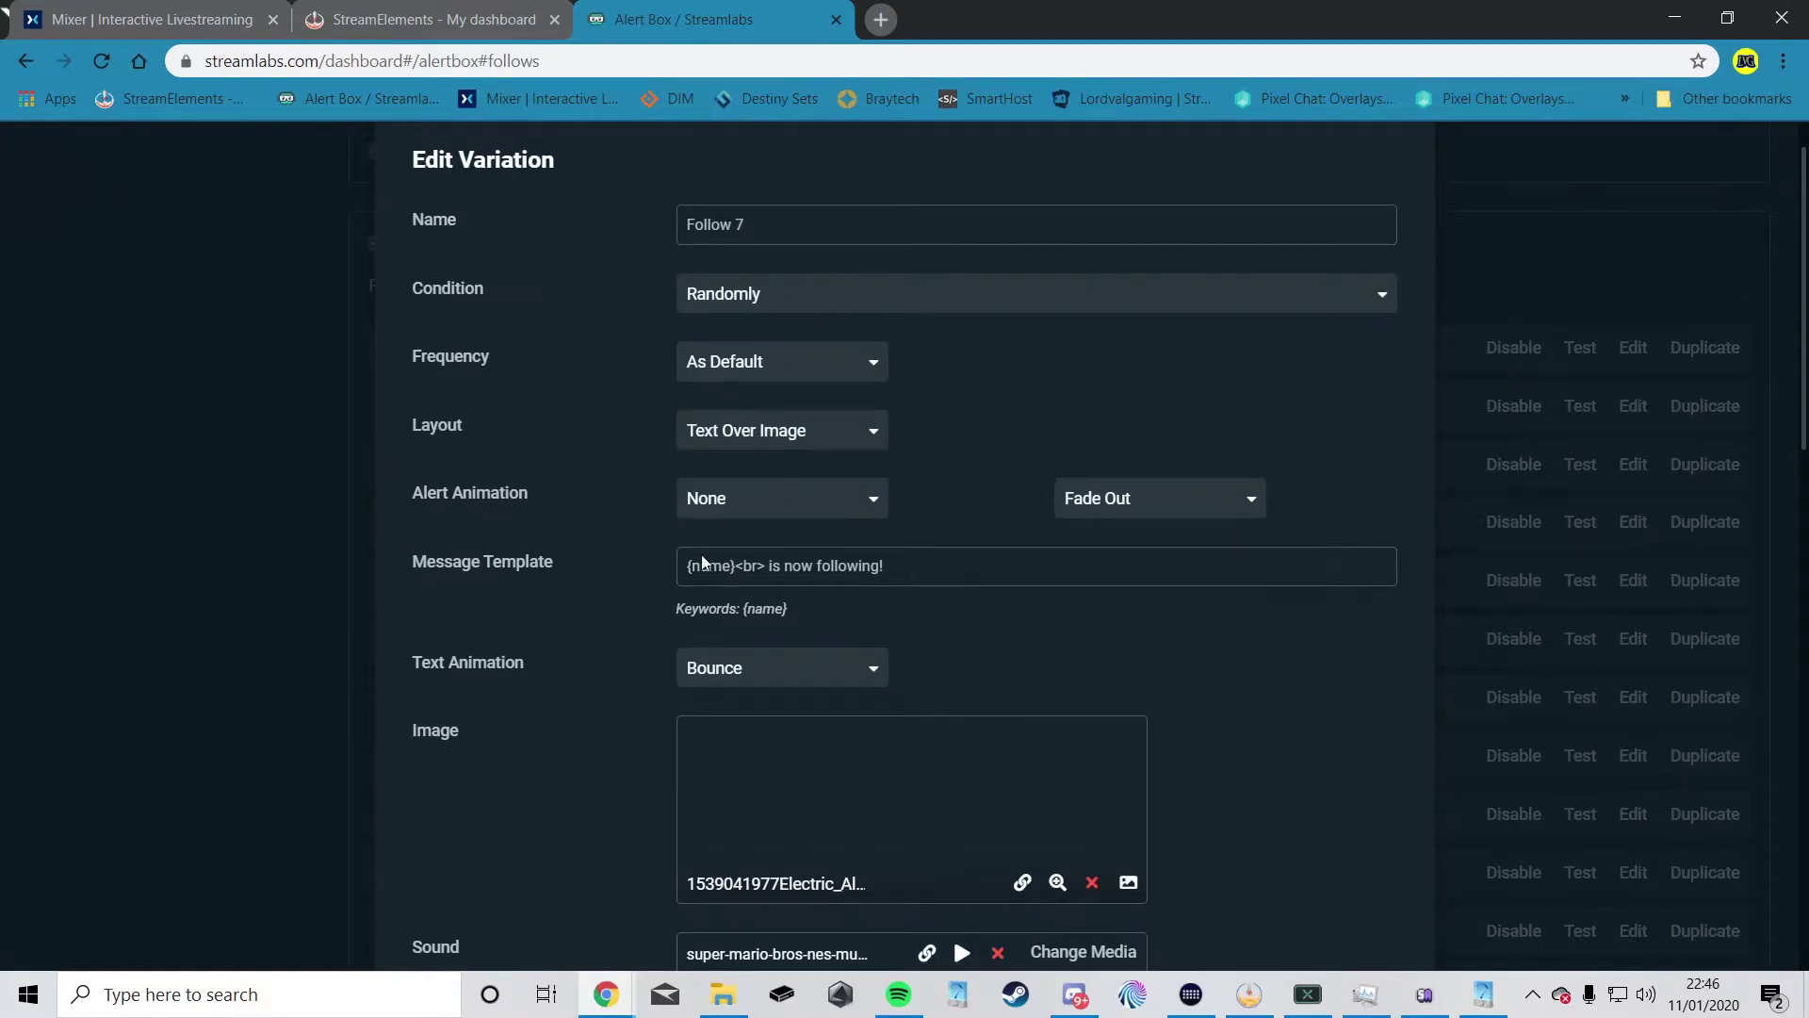
pyautogui.scroll(-4, 694, 537)
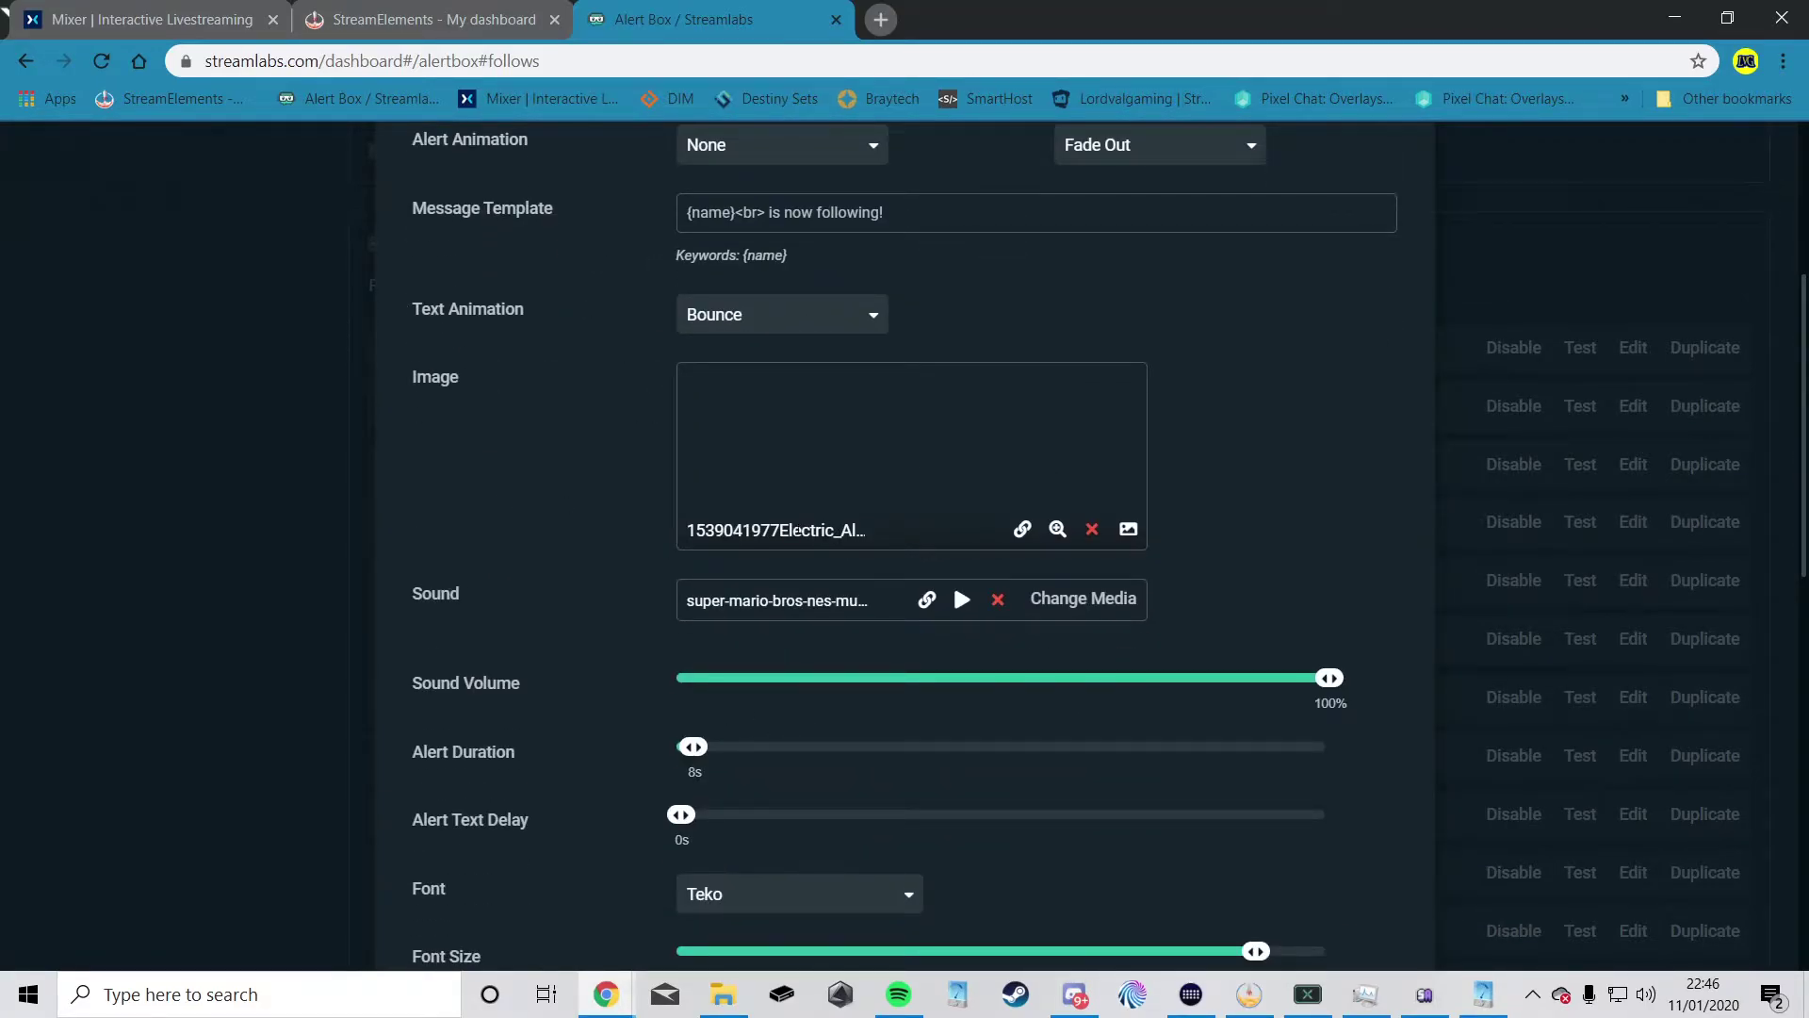
pyautogui.scroll(-1, 751, 572)
pyautogui.scroll(-7, 586, 494)
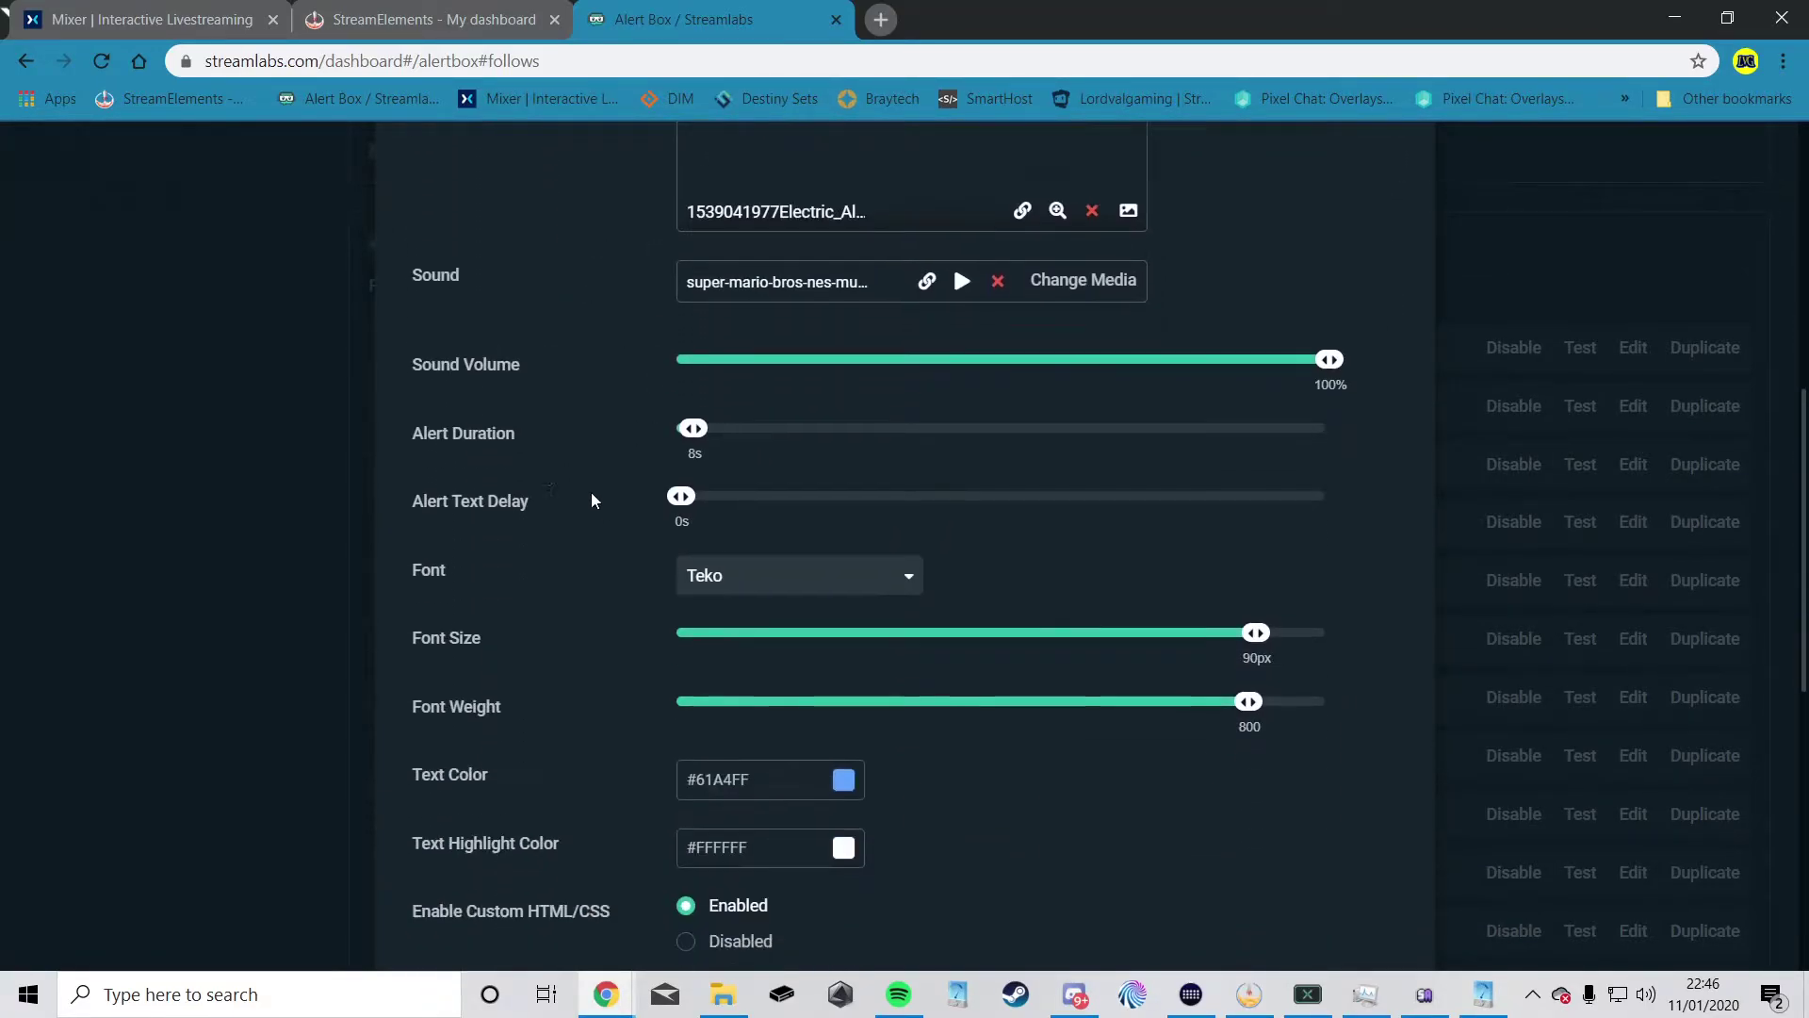
pyautogui.scroll(-2, 1109, 534)
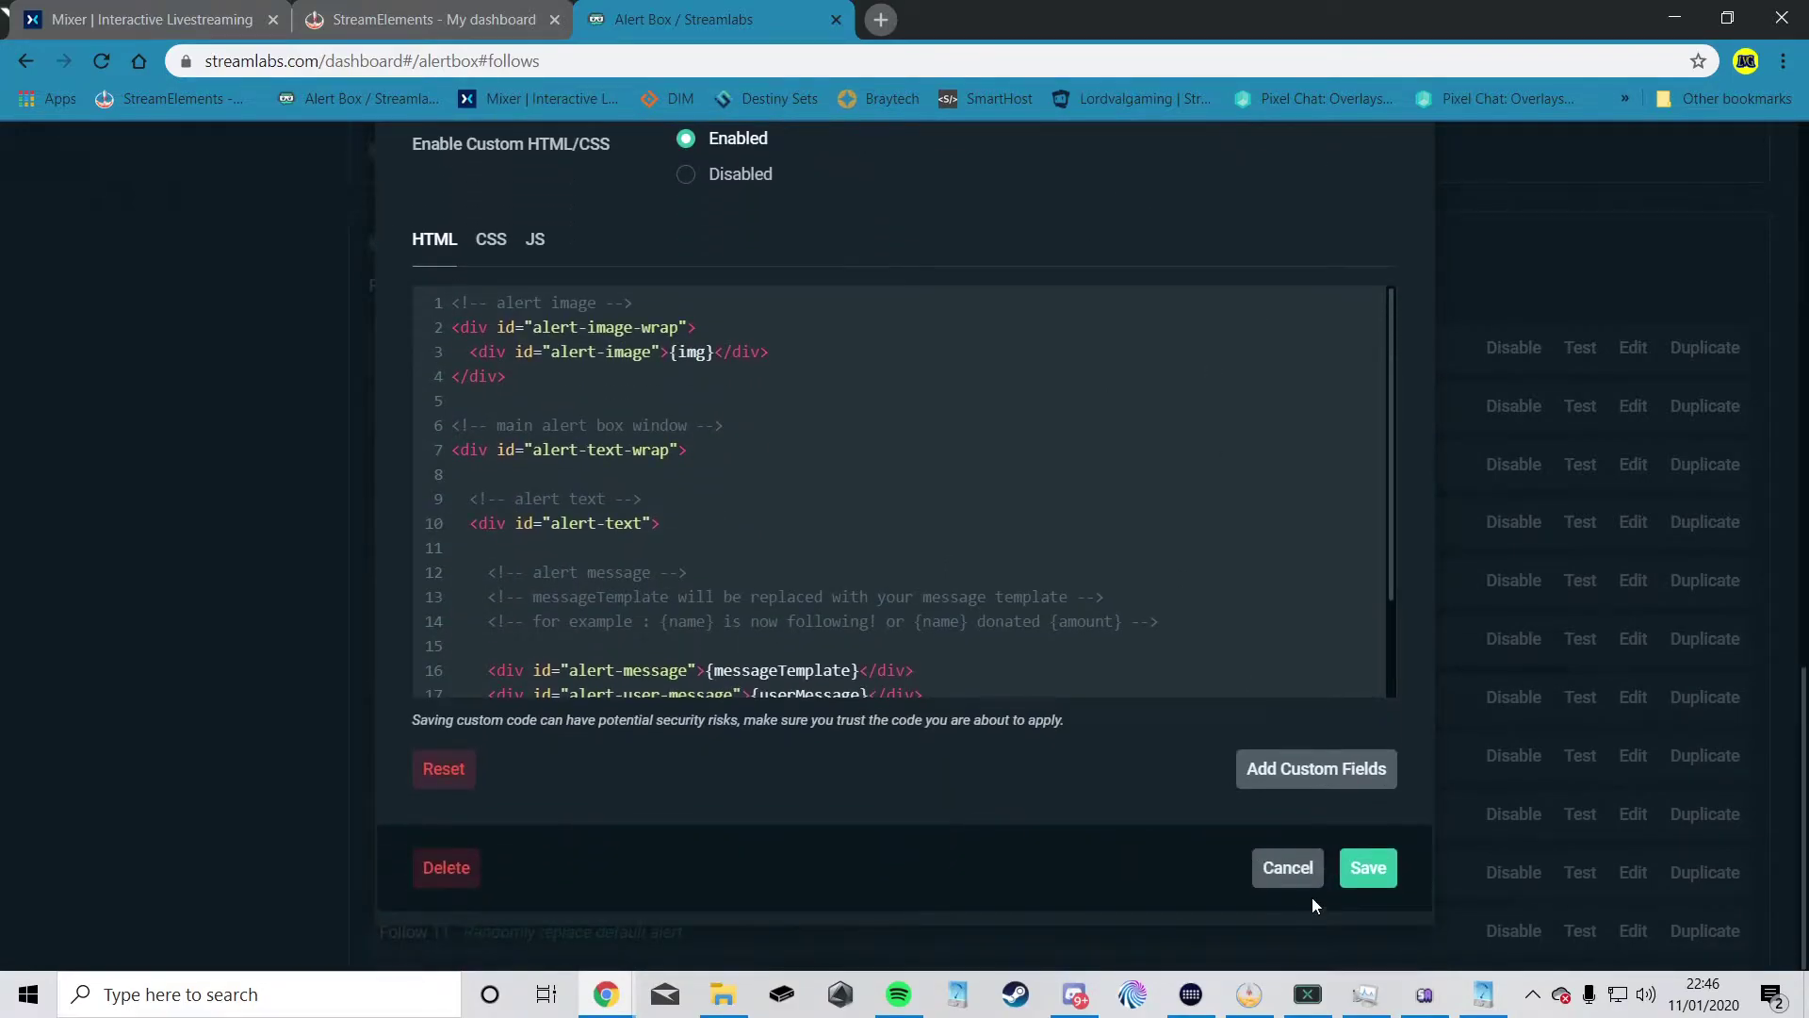
pyautogui.click(1289, 871)
# Step: Start a new follow alert variation from the current settings and set its text color to #A92929
pyautogui.scroll(-3, 1129, 629)
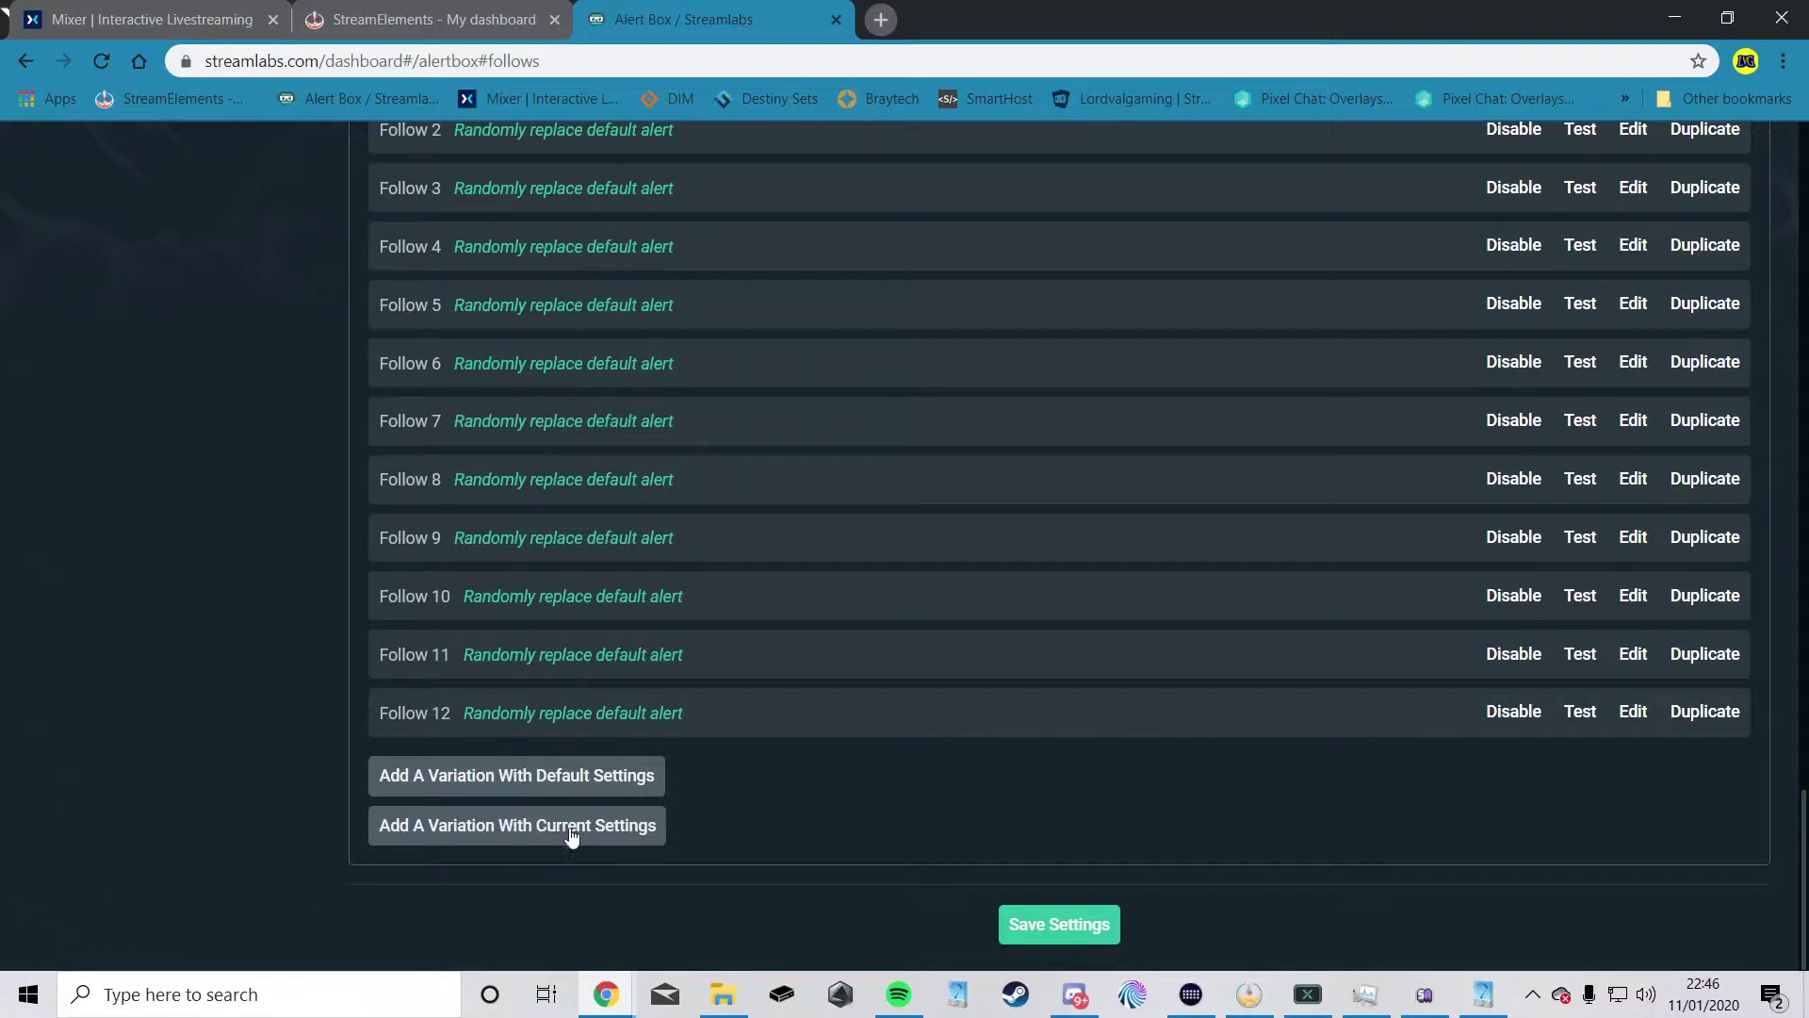
pyautogui.scroll(3, 239, 702)
pyautogui.scroll(15, 239, 703)
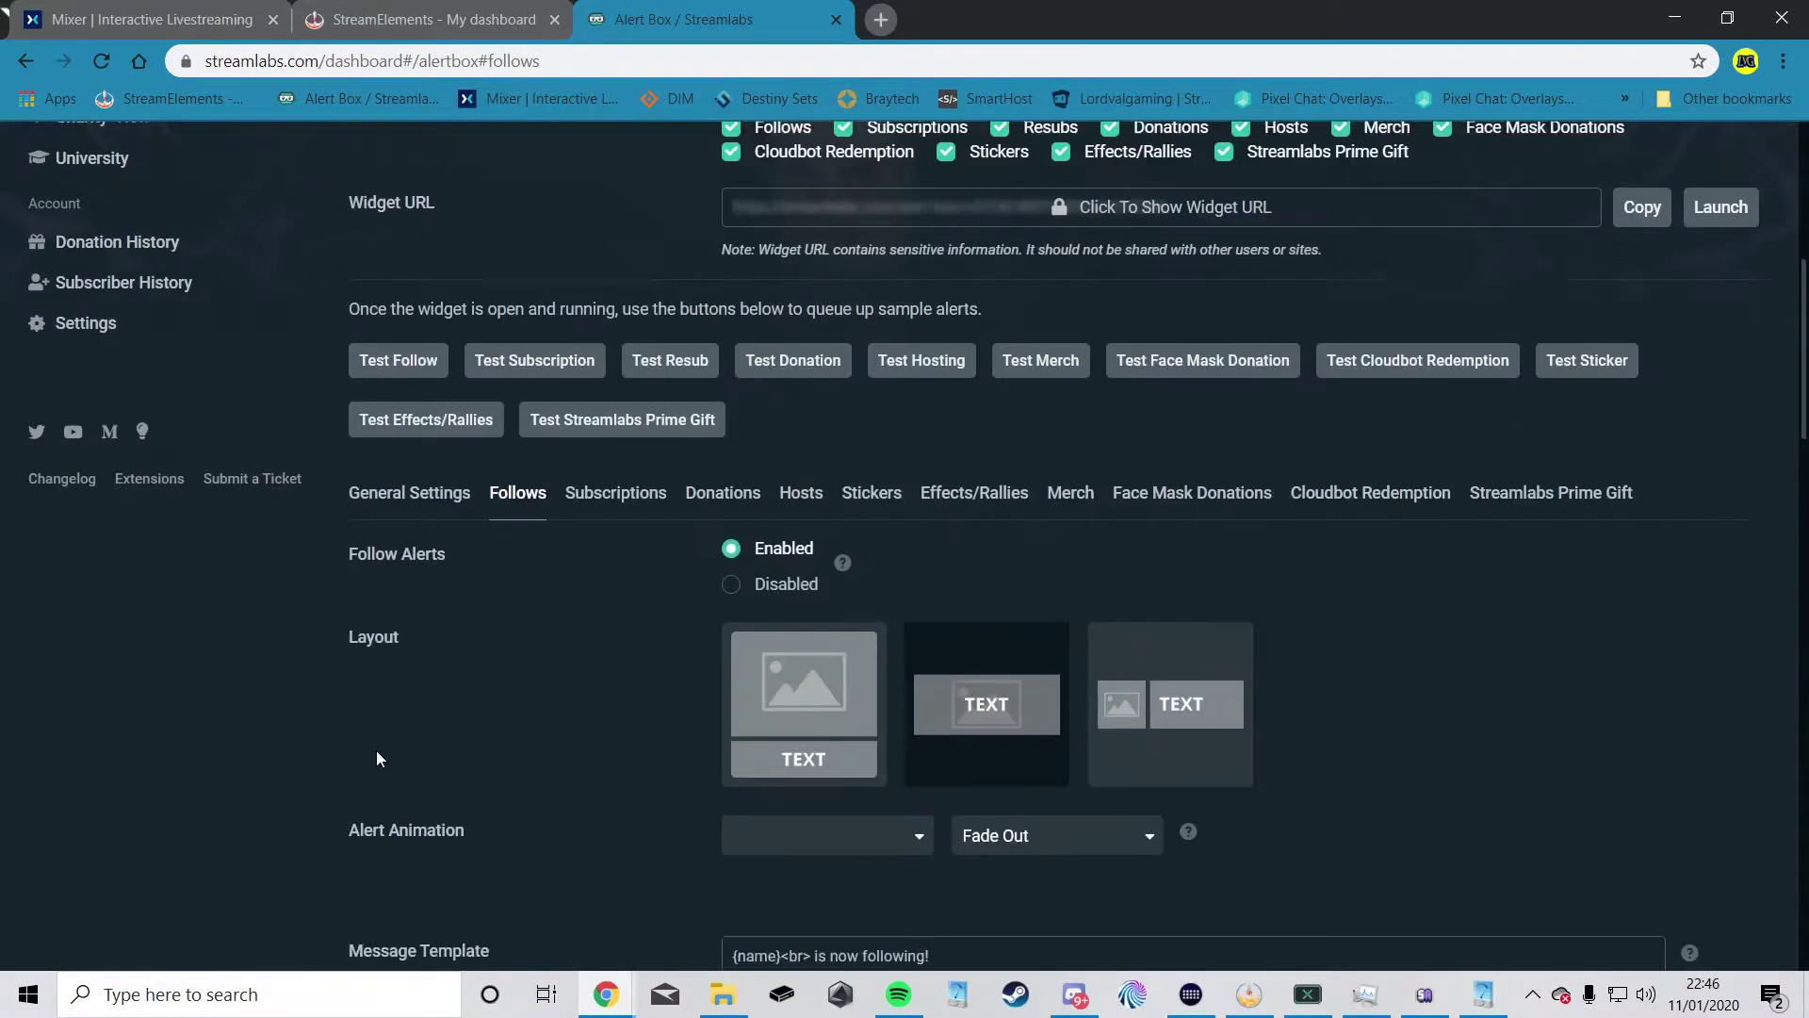
pyautogui.scroll(-7, 199, 775)
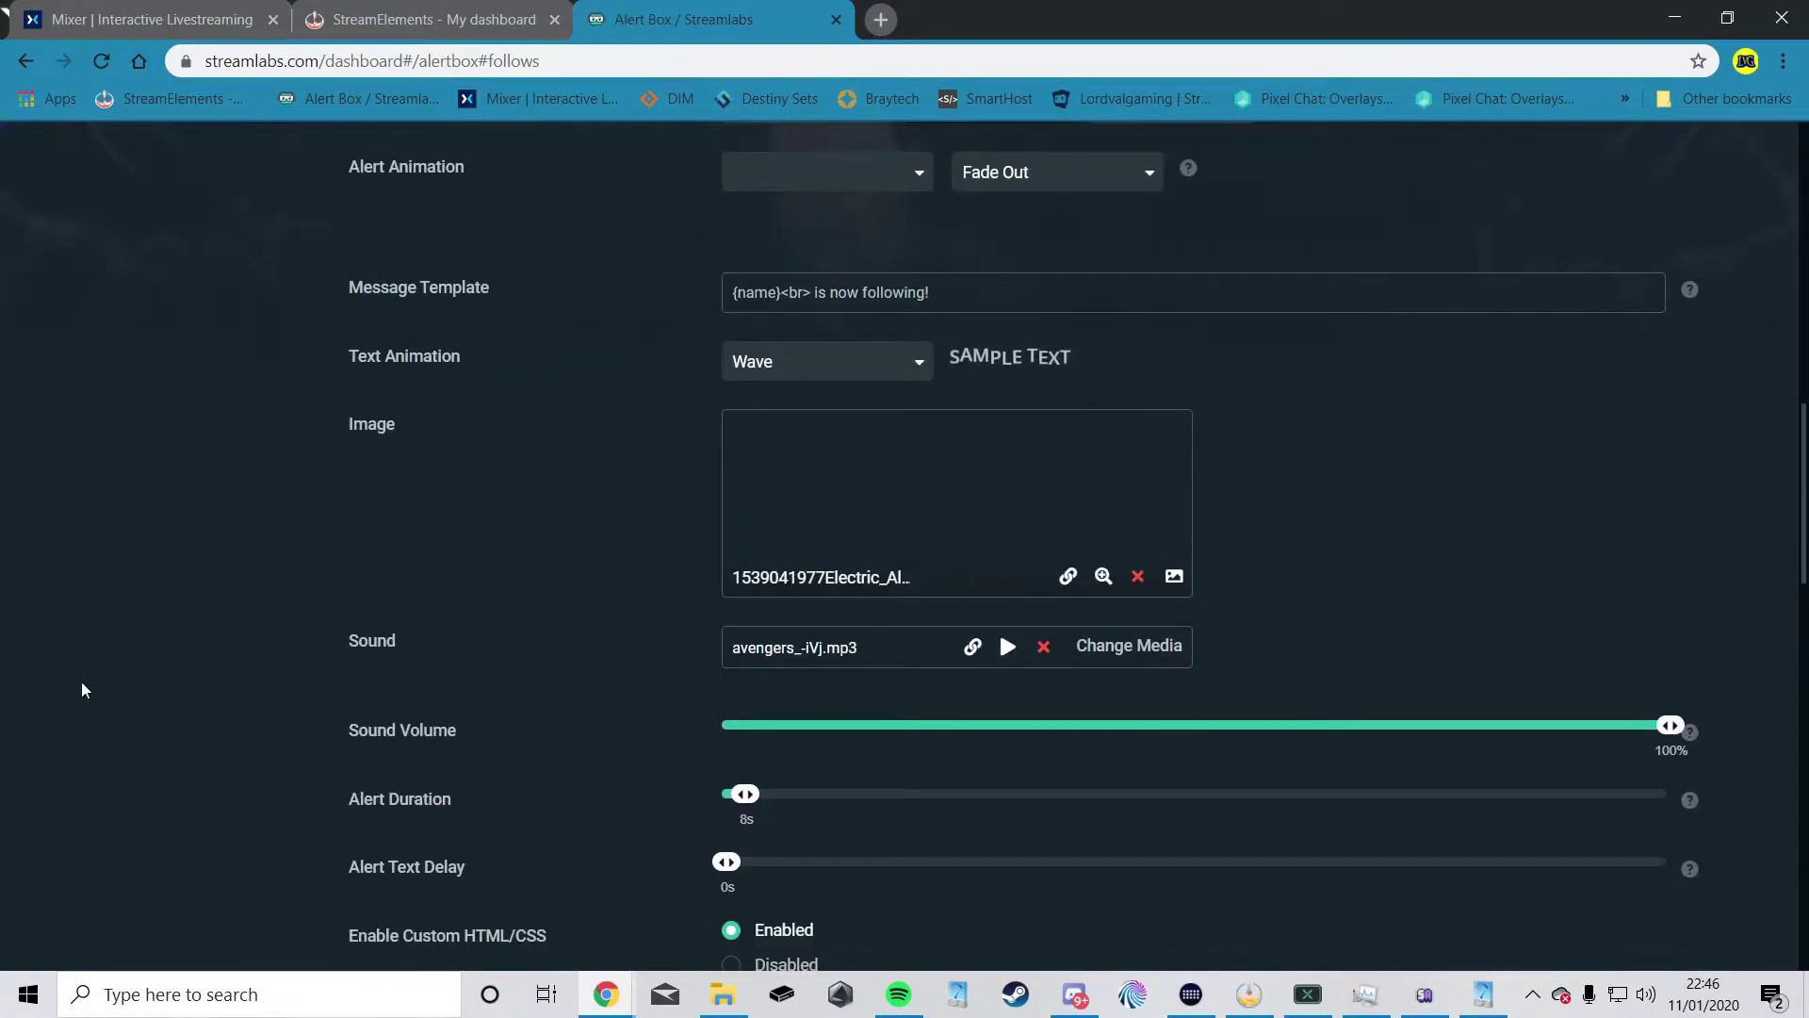
pyautogui.scroll(-15, 77, 675)
pyautogui.click(563, 837)
pyautogui.scroll(3, 1036, 471)
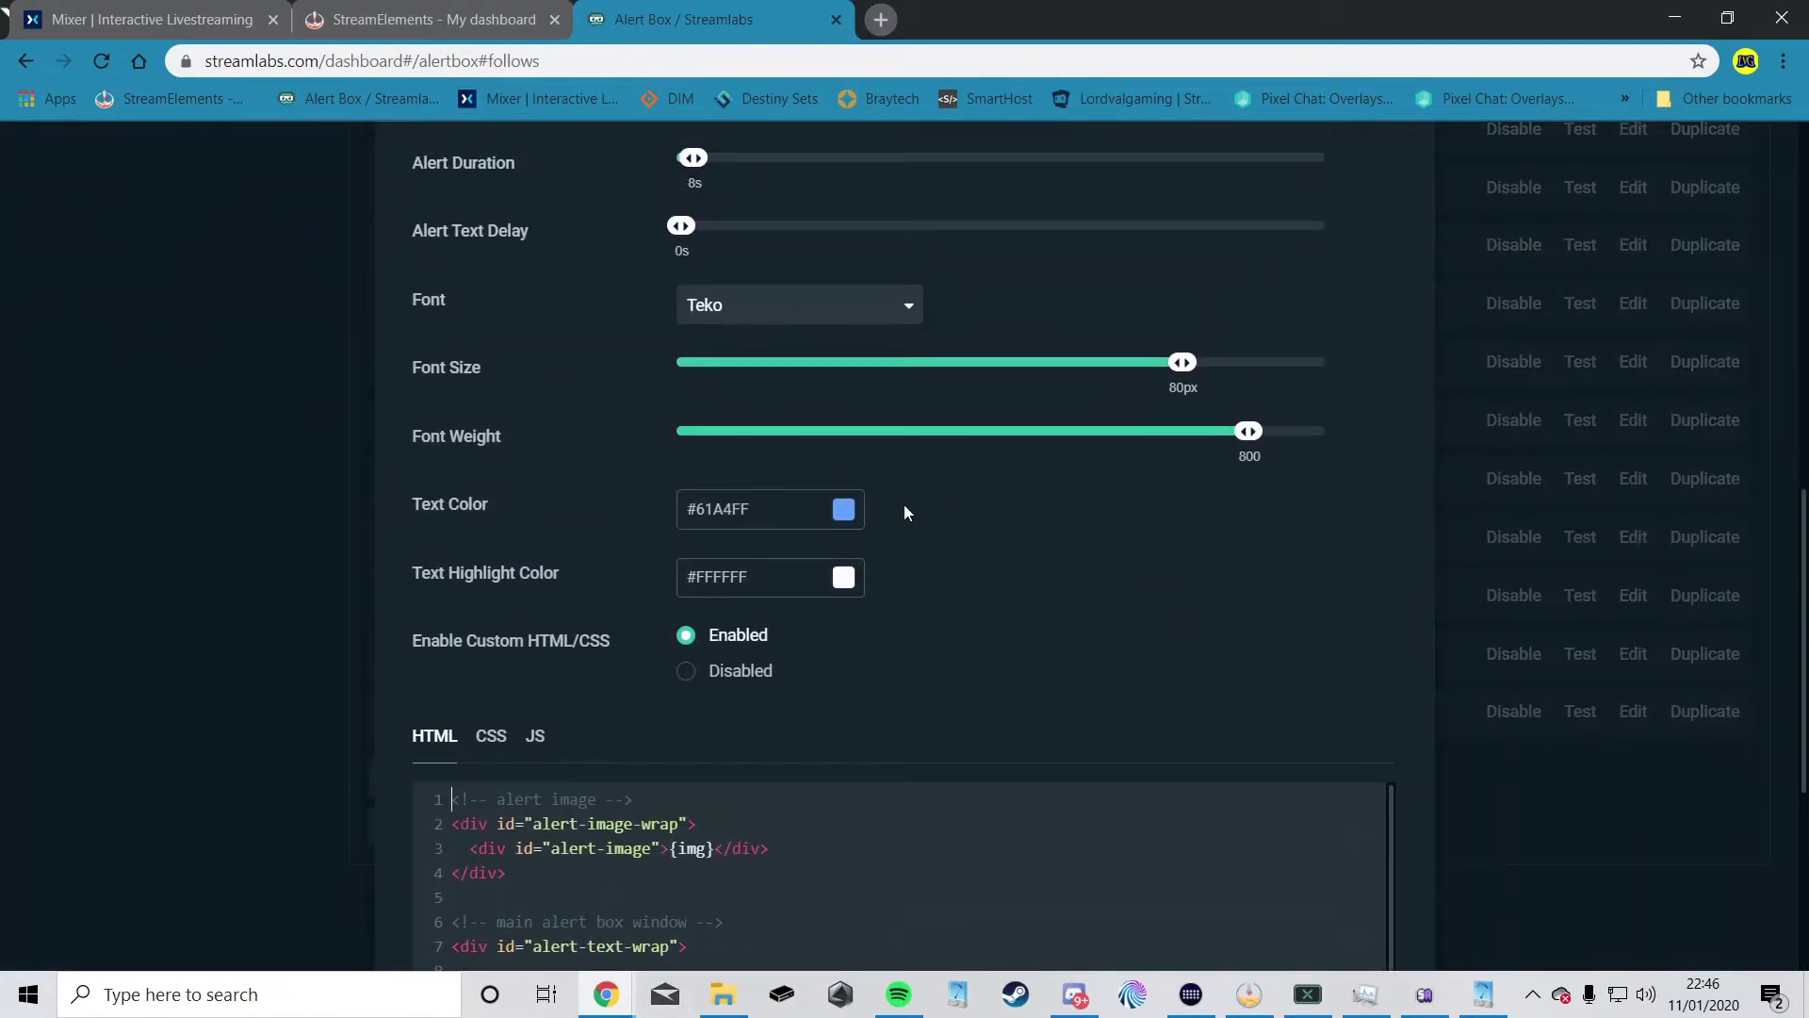
pyautogui.click(843, 508)
pyautogui.click(881, 583)
pyautogui.click(1308, 598)
# Step: Preview combobreaker-AGY.mp3 in the media gallery as the new variation's sound, and discard the variation
pyautogui.scroll(4, 545, 509)
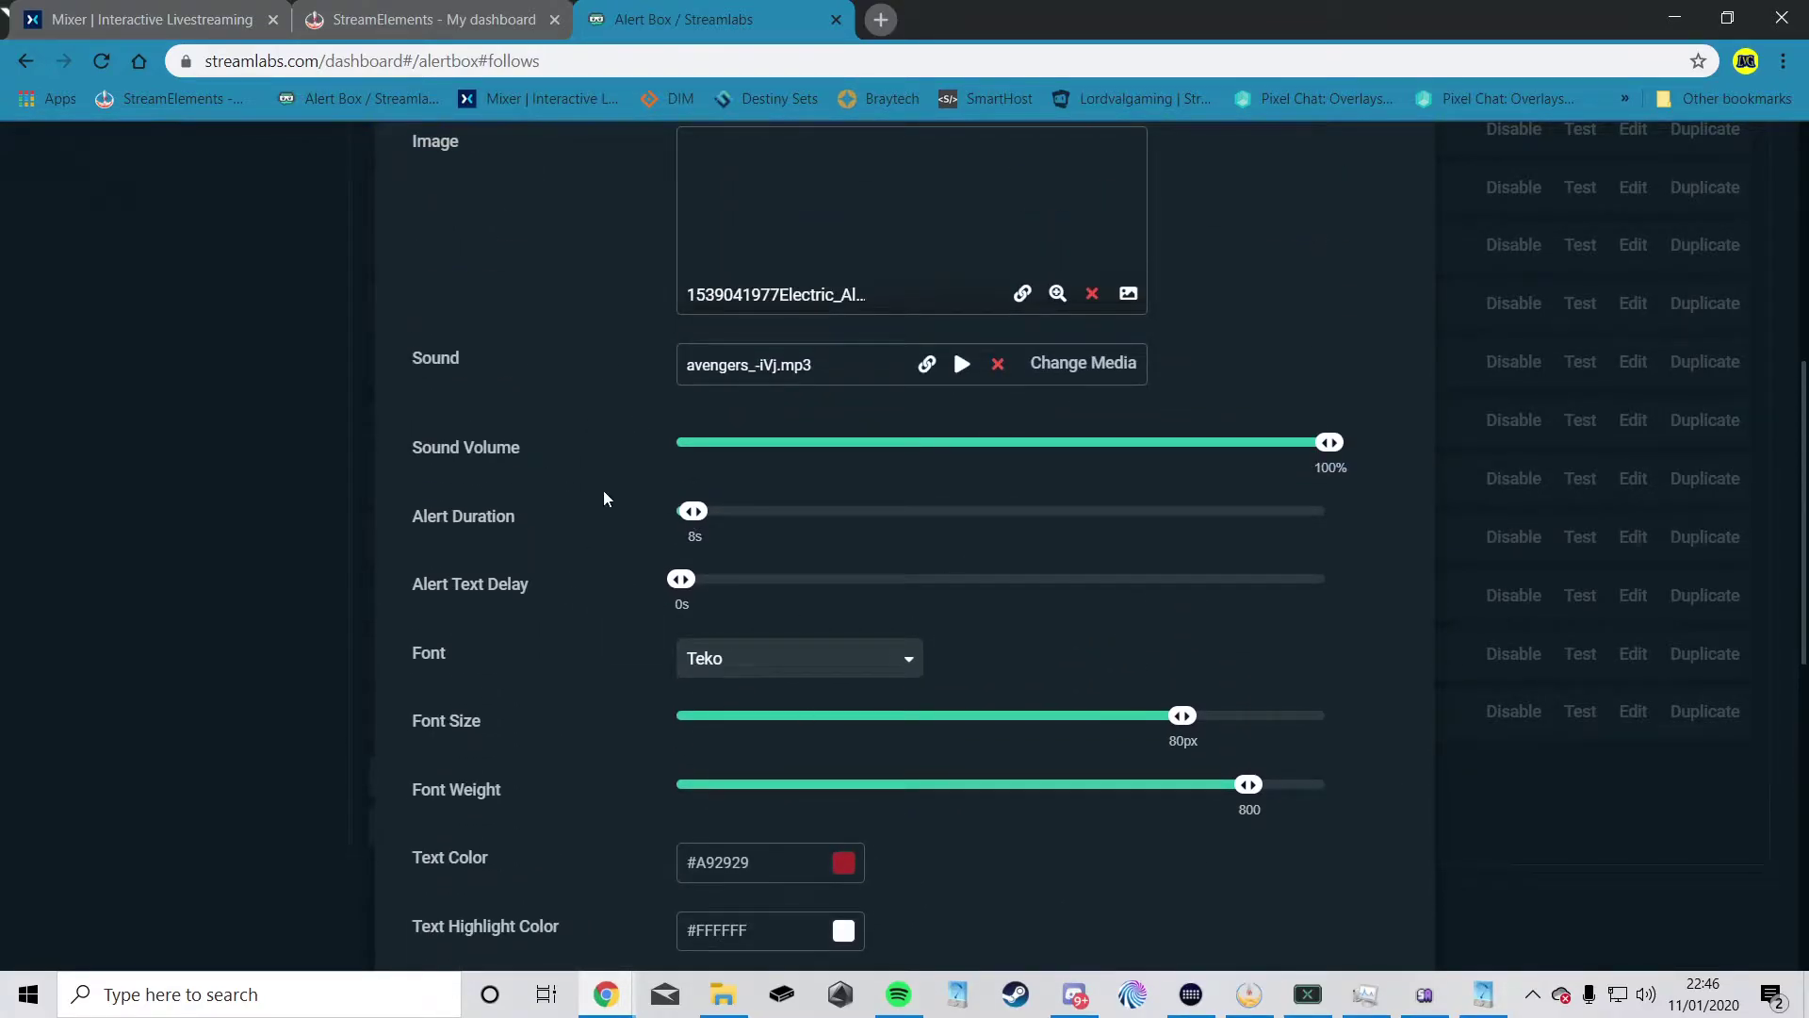
pyautogui.scroll(5, 597, 481)
pyautogui.scroll(-2, 867, 495)
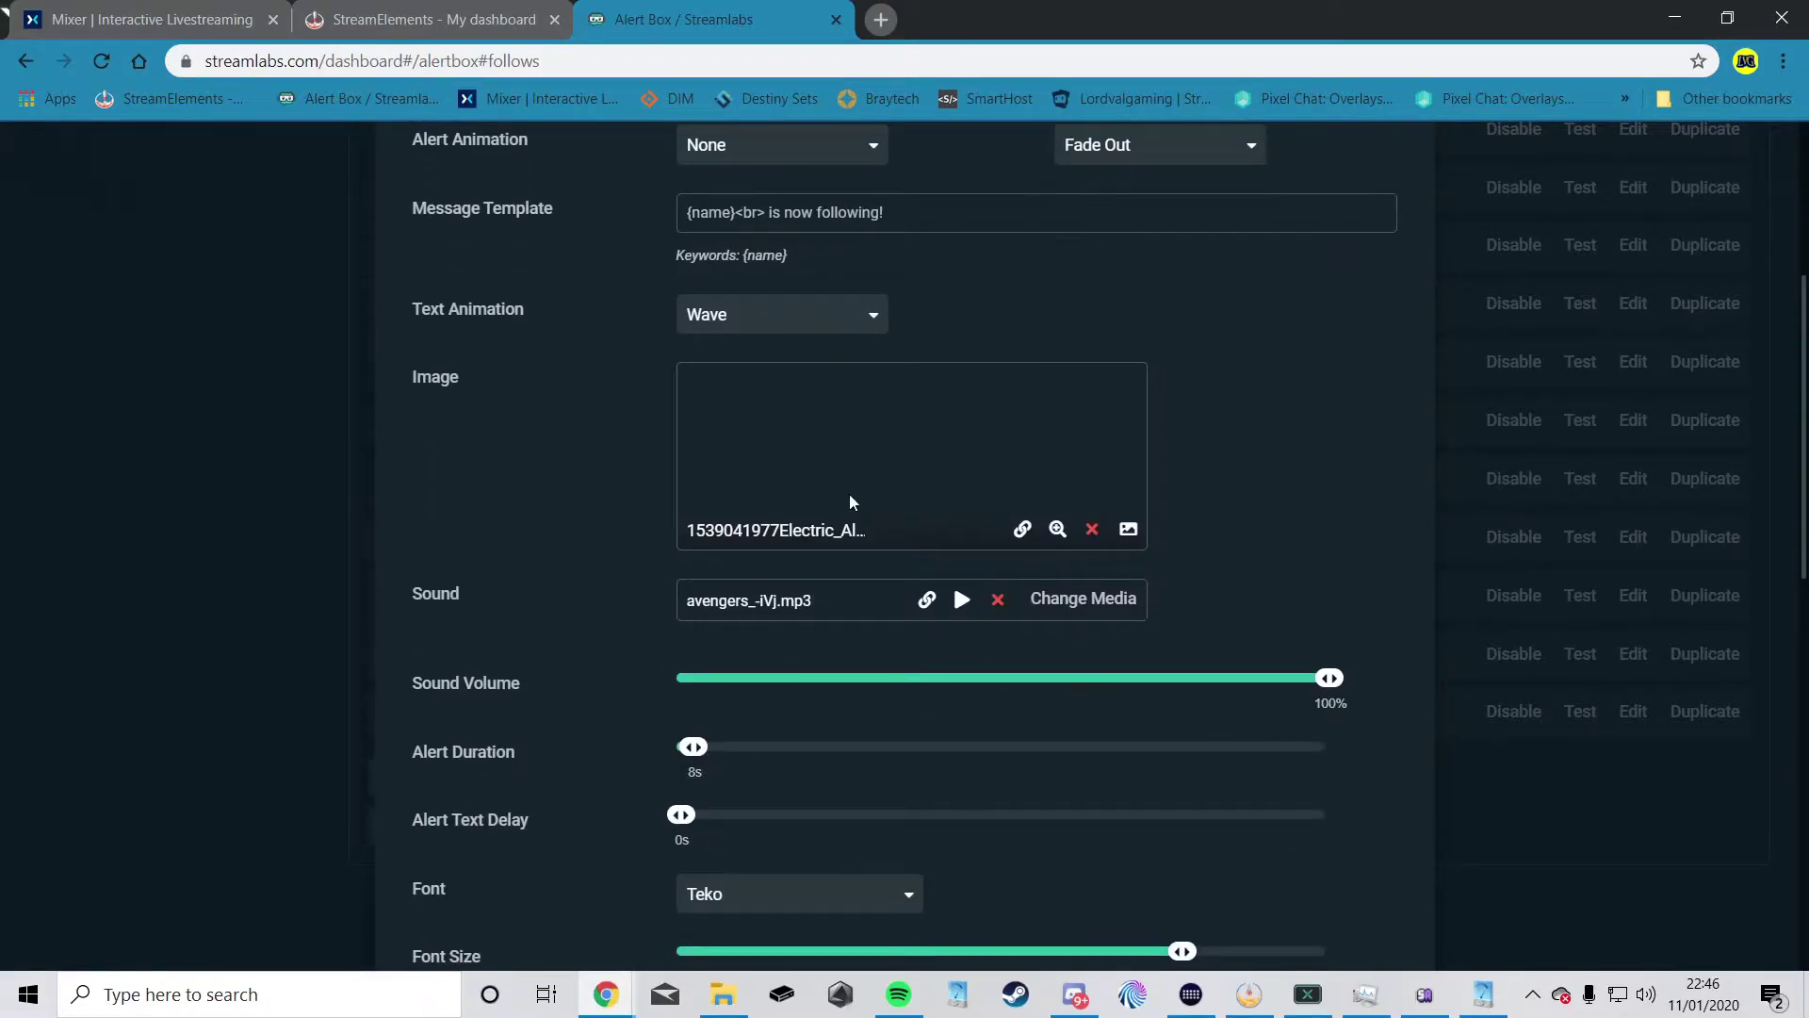
pyautogui.scroll(-2, 622, 533)
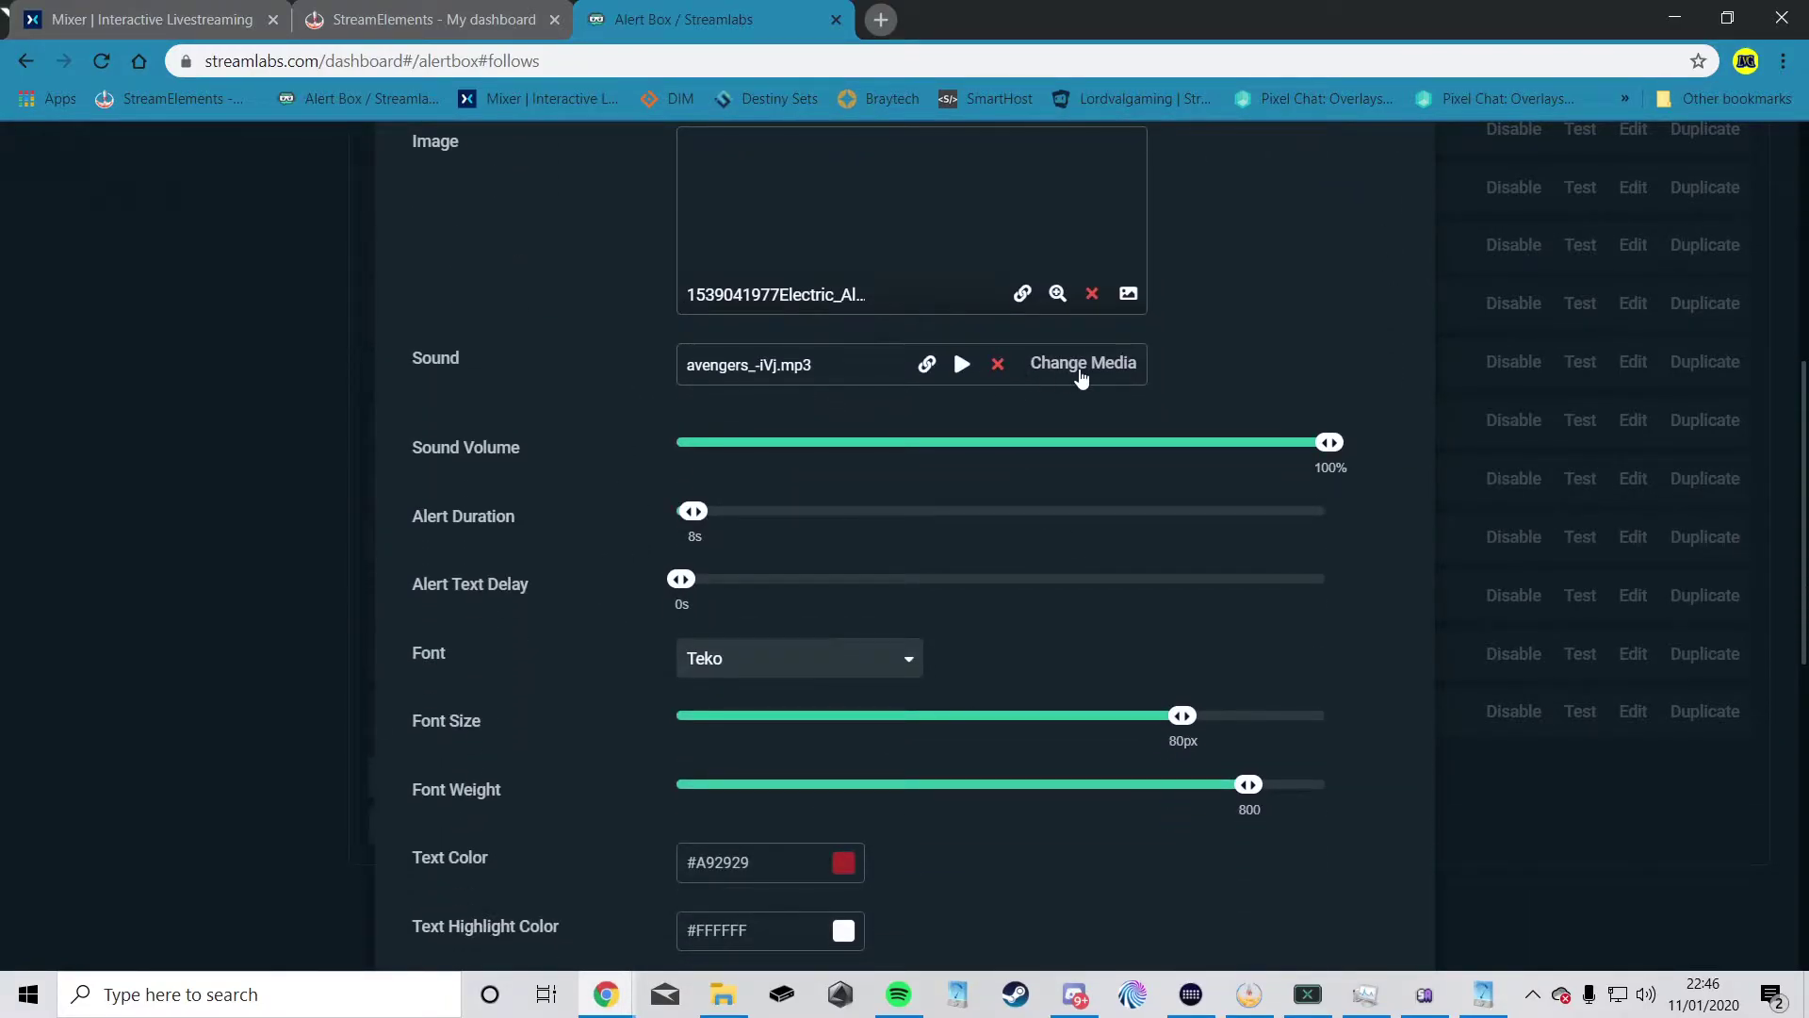
pyautogui.click(1076, 376)
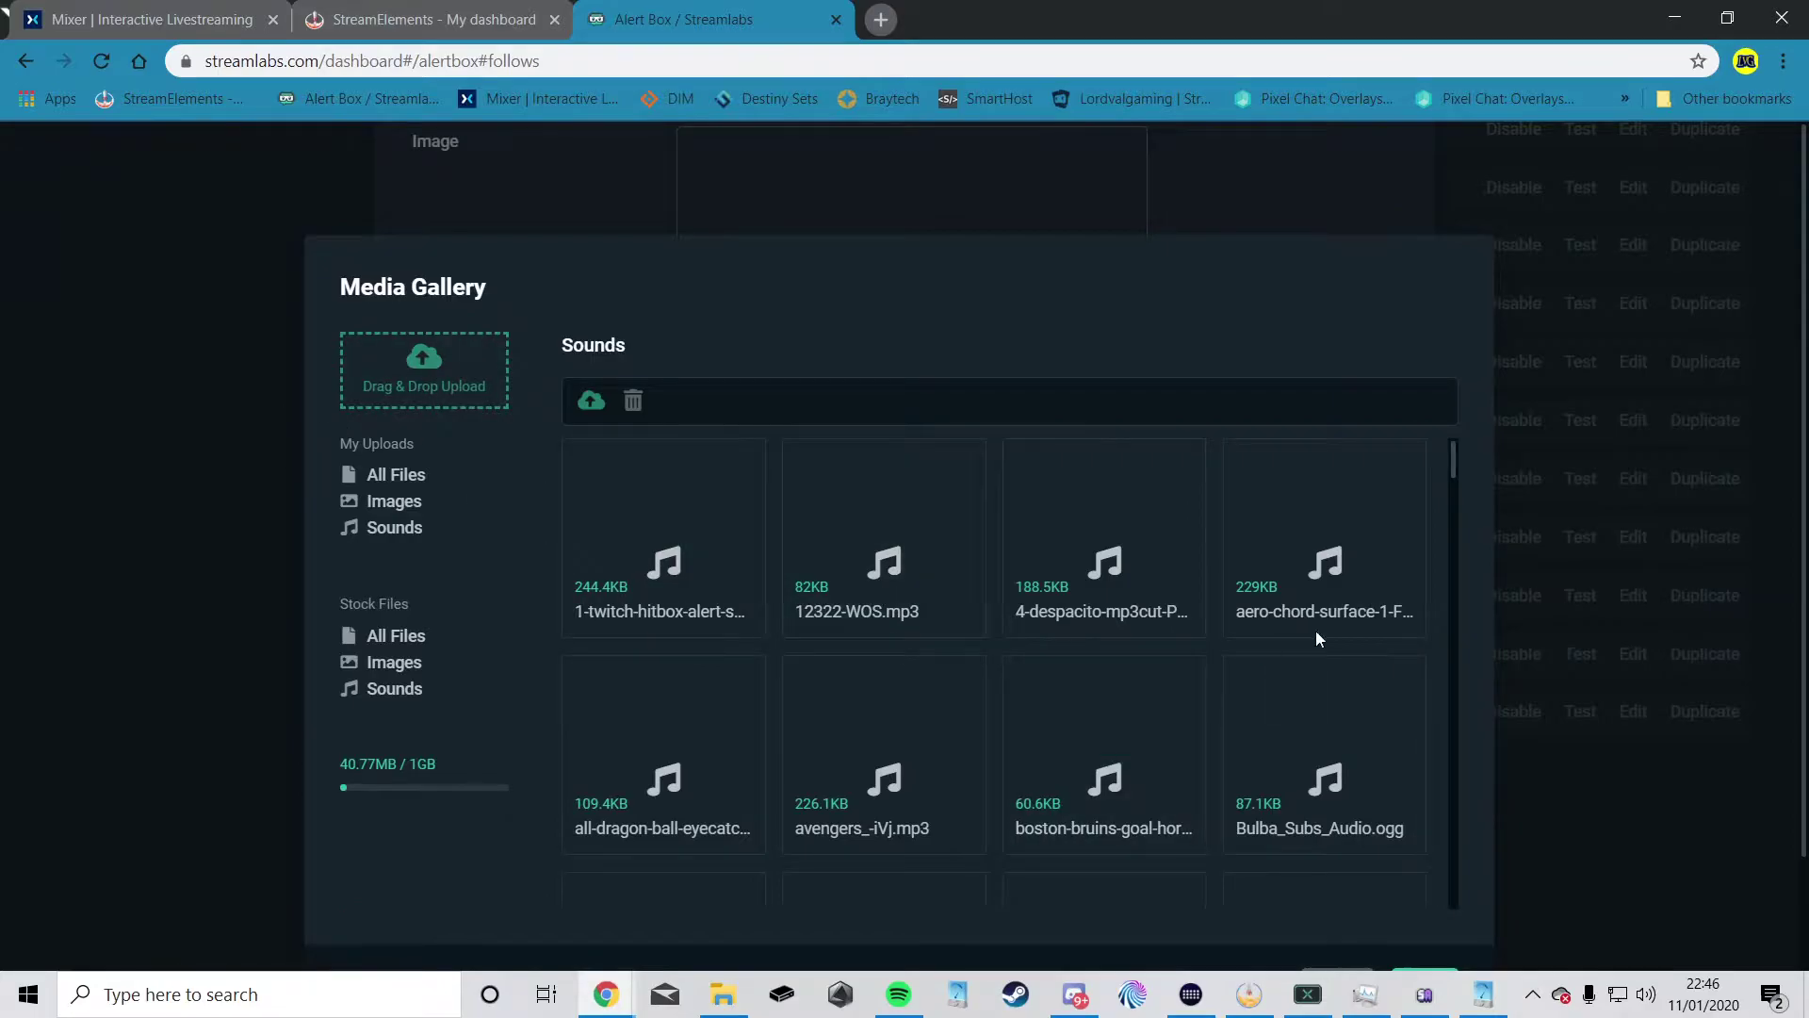
pyautogui.scroll(-7, 1262, 655)
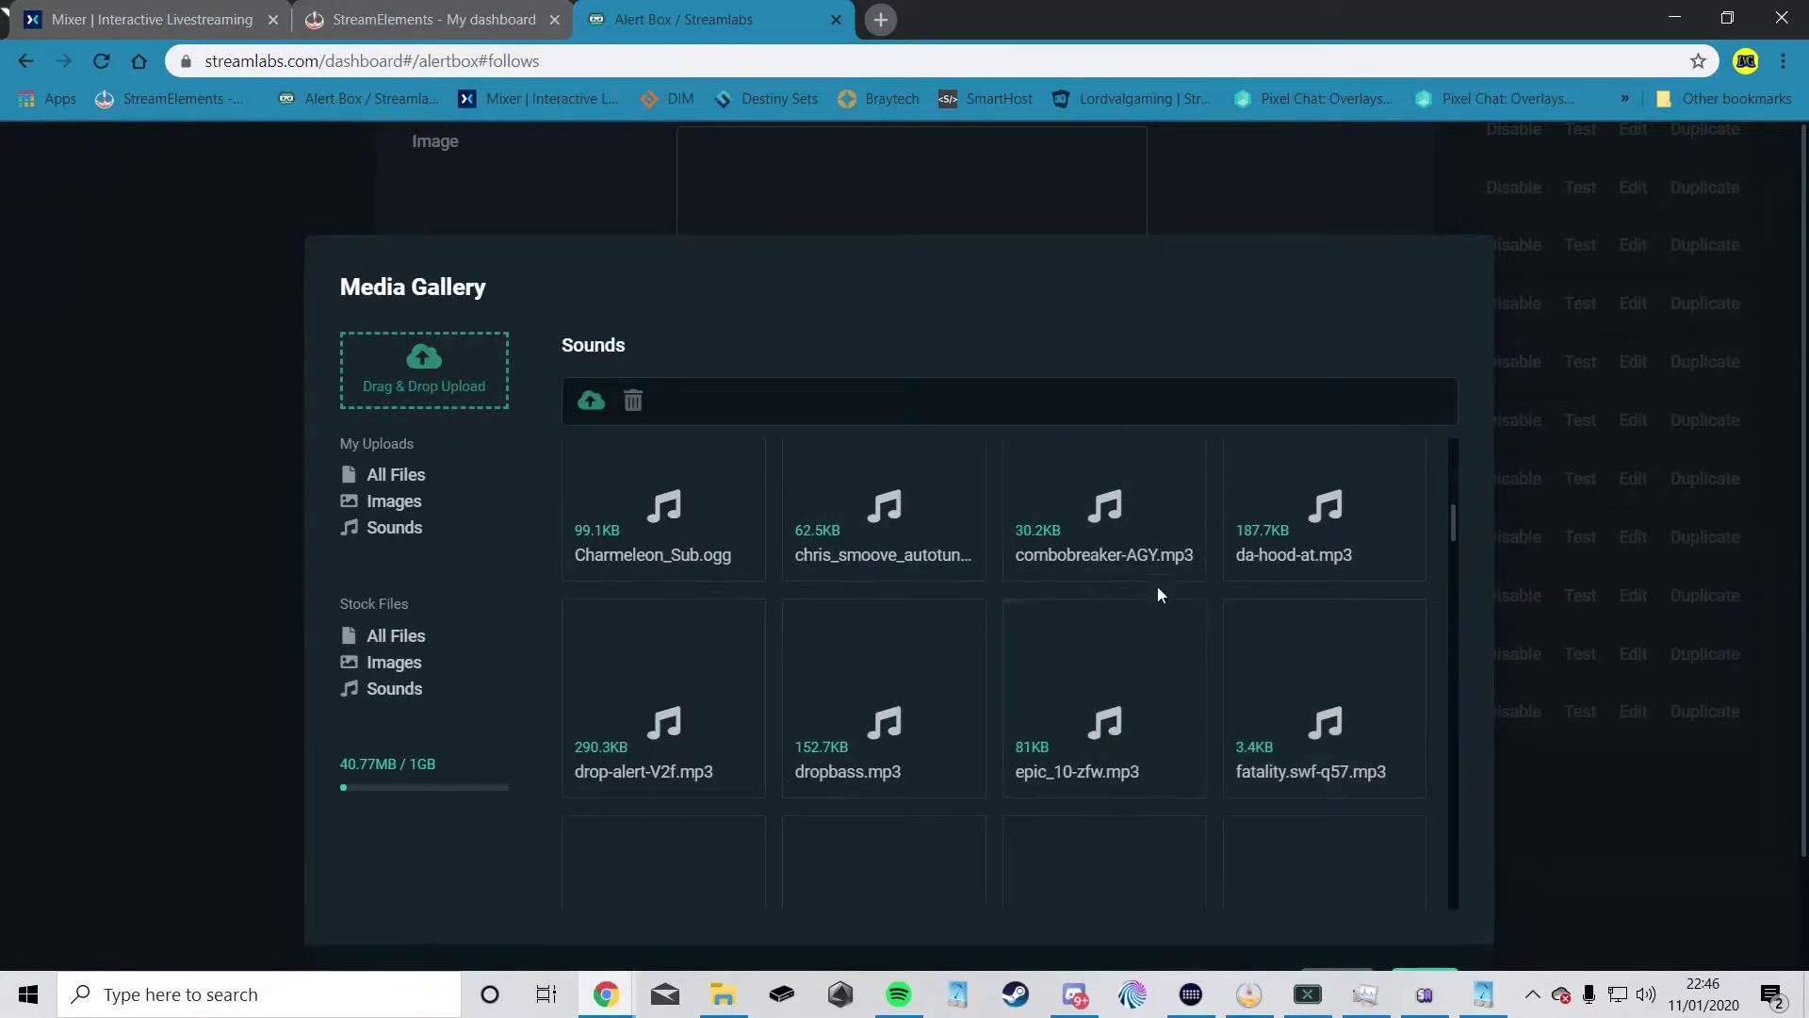
pyautogui.click(1133, 535)
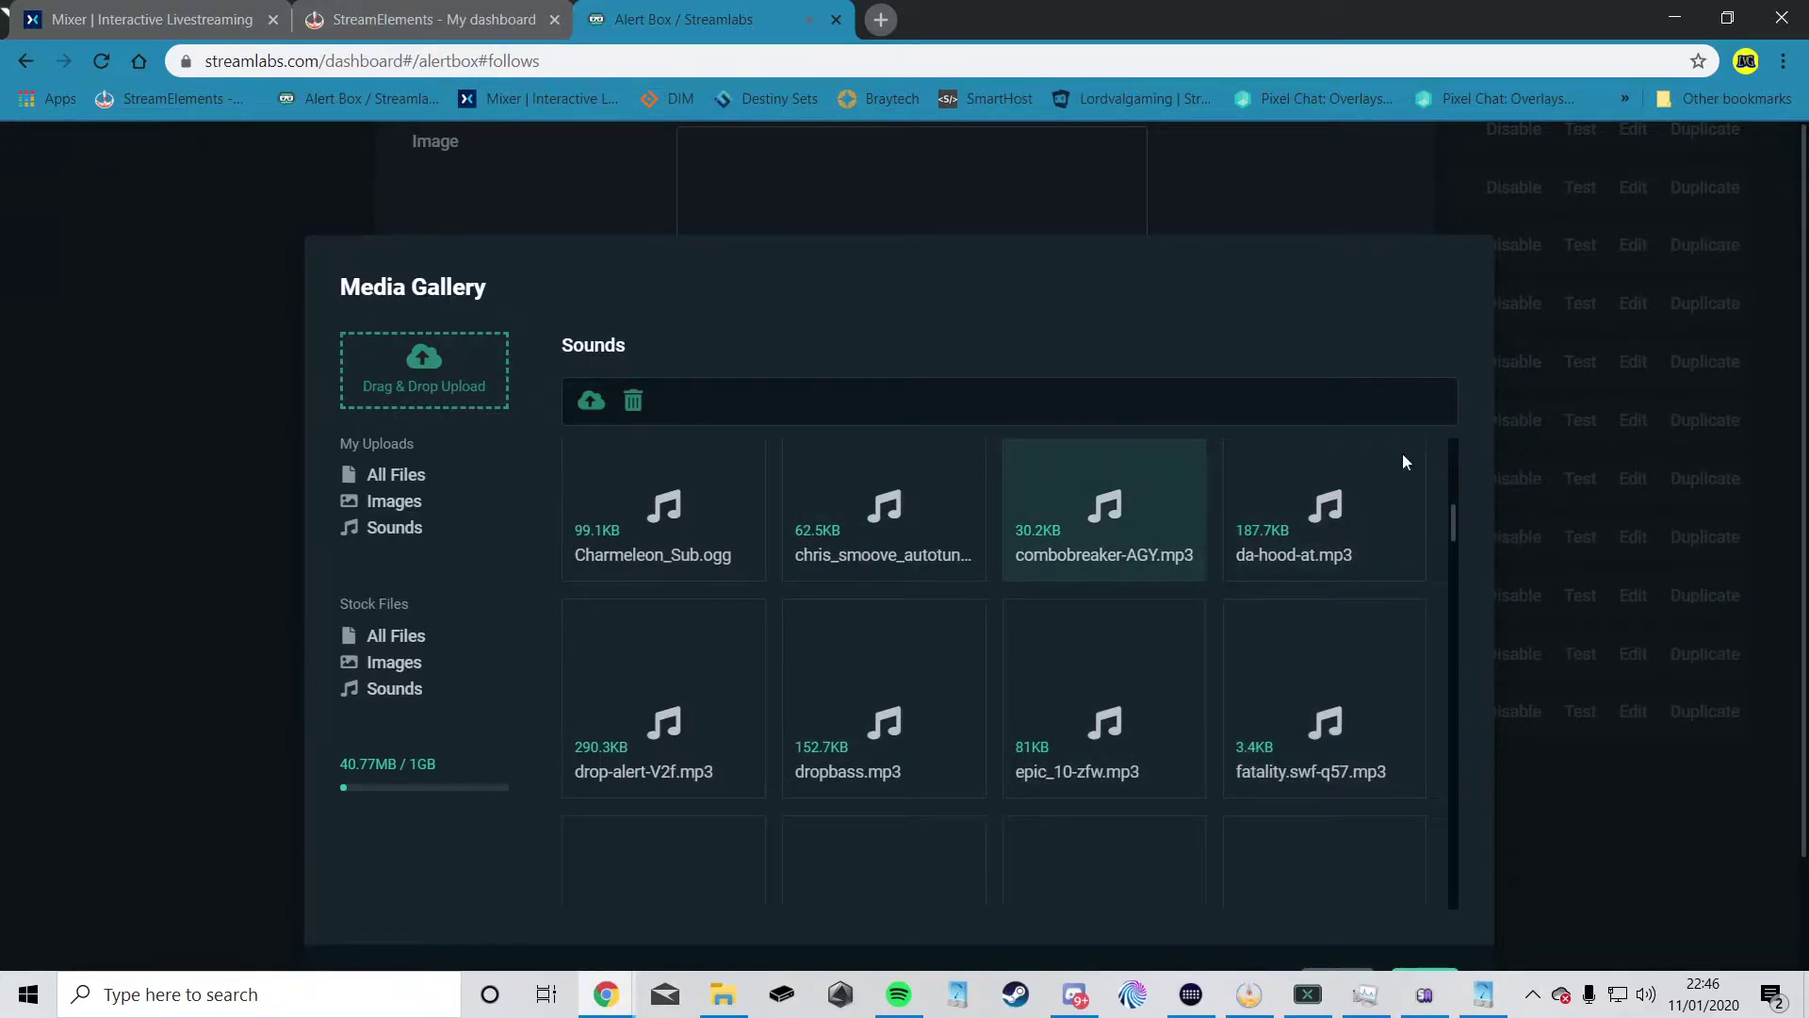
pyautogui.scroll(-5, 1432, 660)
pyautogui.click(1357, 855)
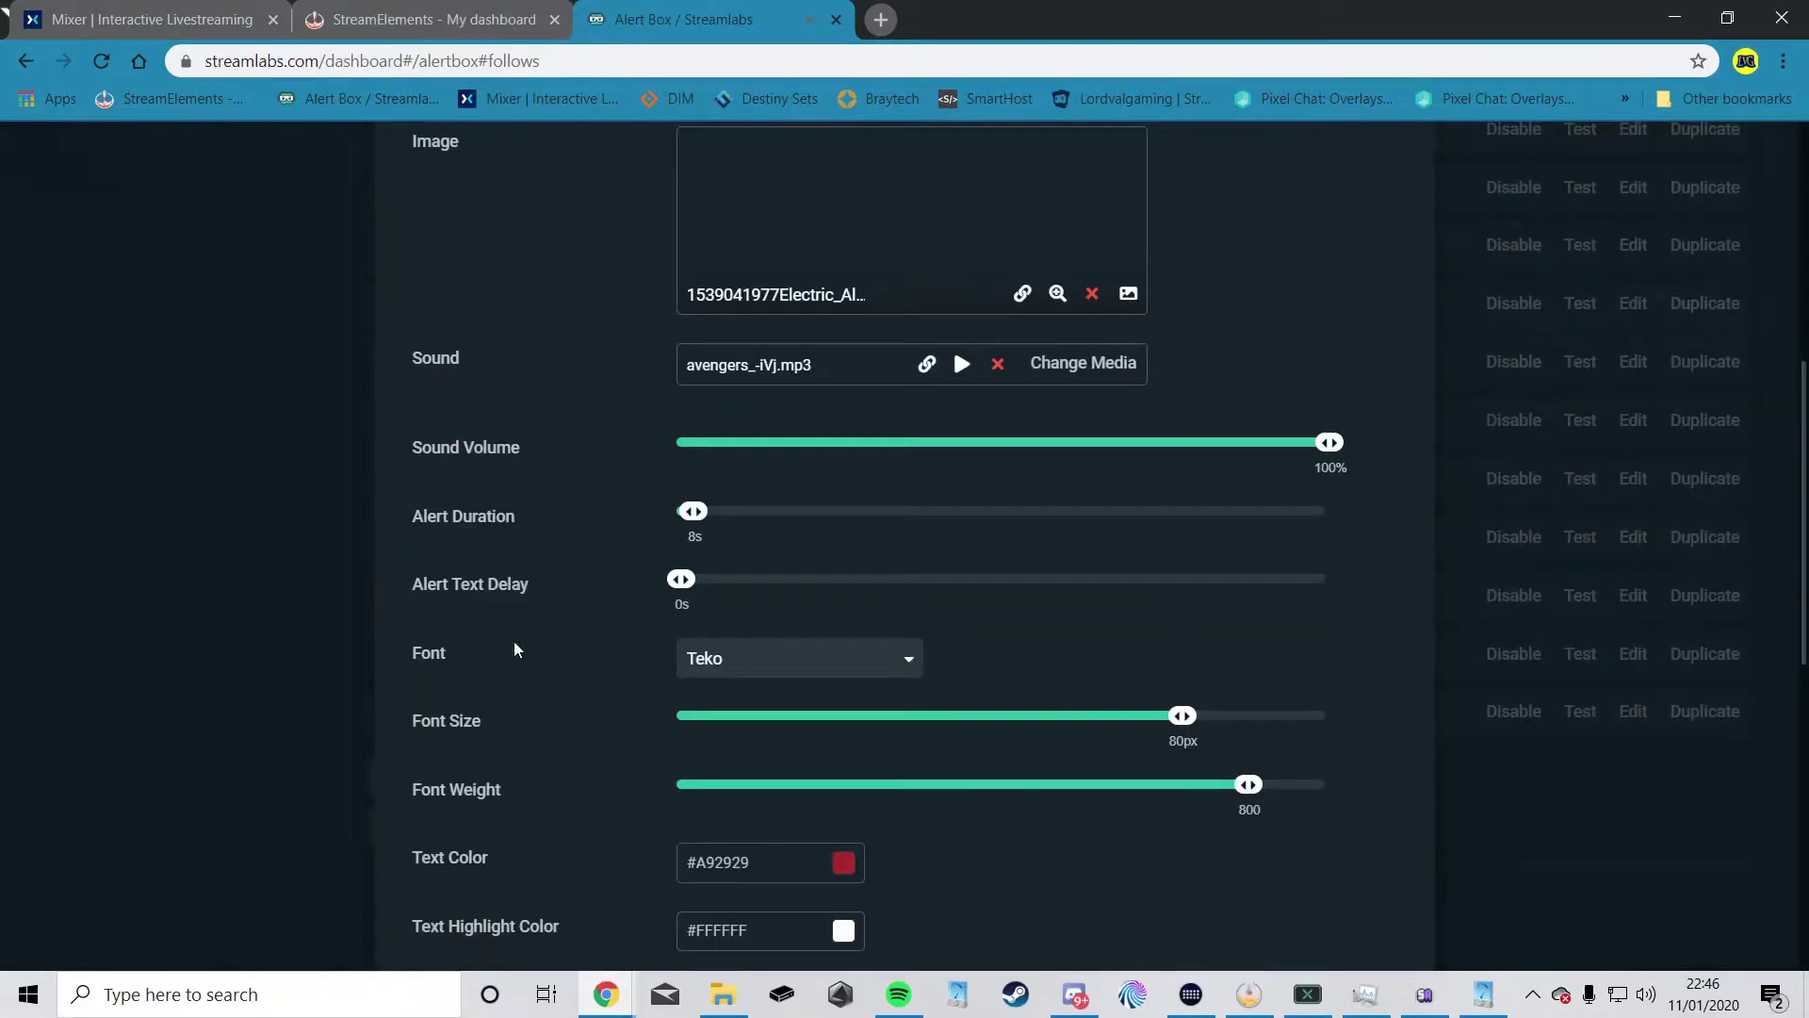
pyautogui.scroll(-10, 538, 650)
pyautogui.click(1282, 891)
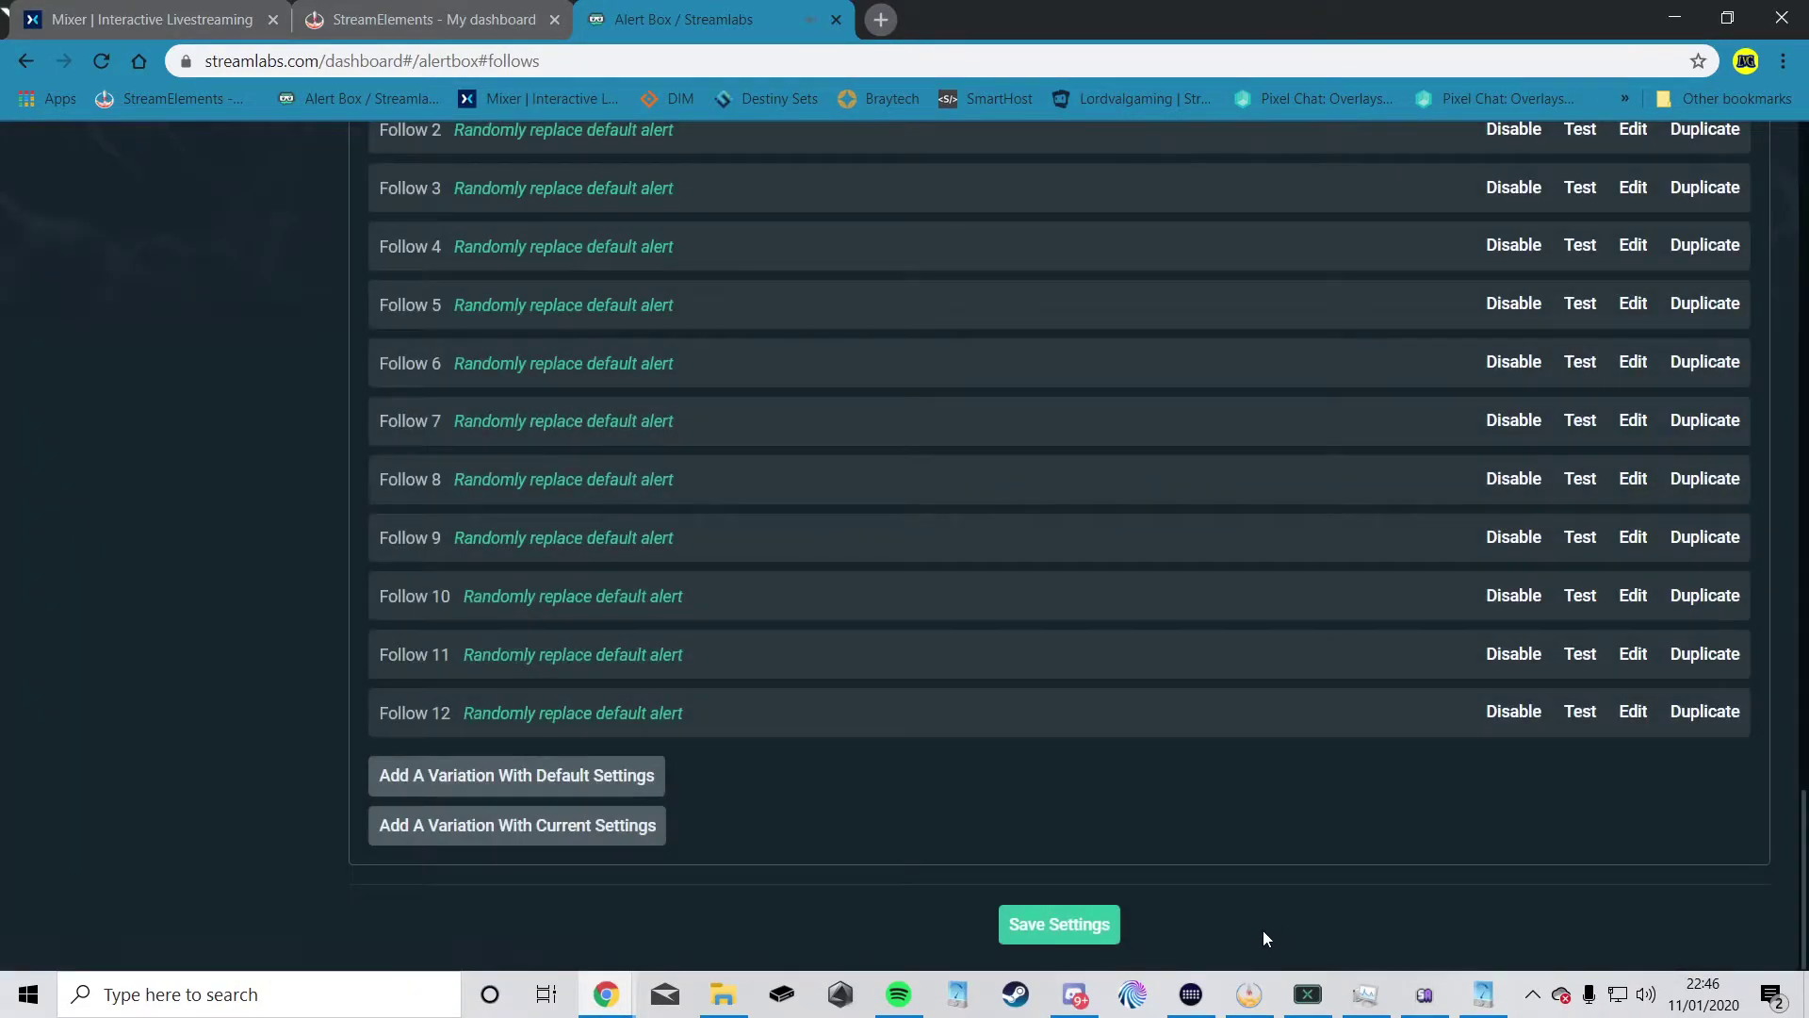
# Step: Review the Subscriptions alert settings and the Donations alert settings, including layout, minimum amounts, duration and custom code
pyautogui.scroll(10, 286, 801)
pyautogui.scroll(12, 262, 870)
pyautogui.scroll(-4, 323, 924)
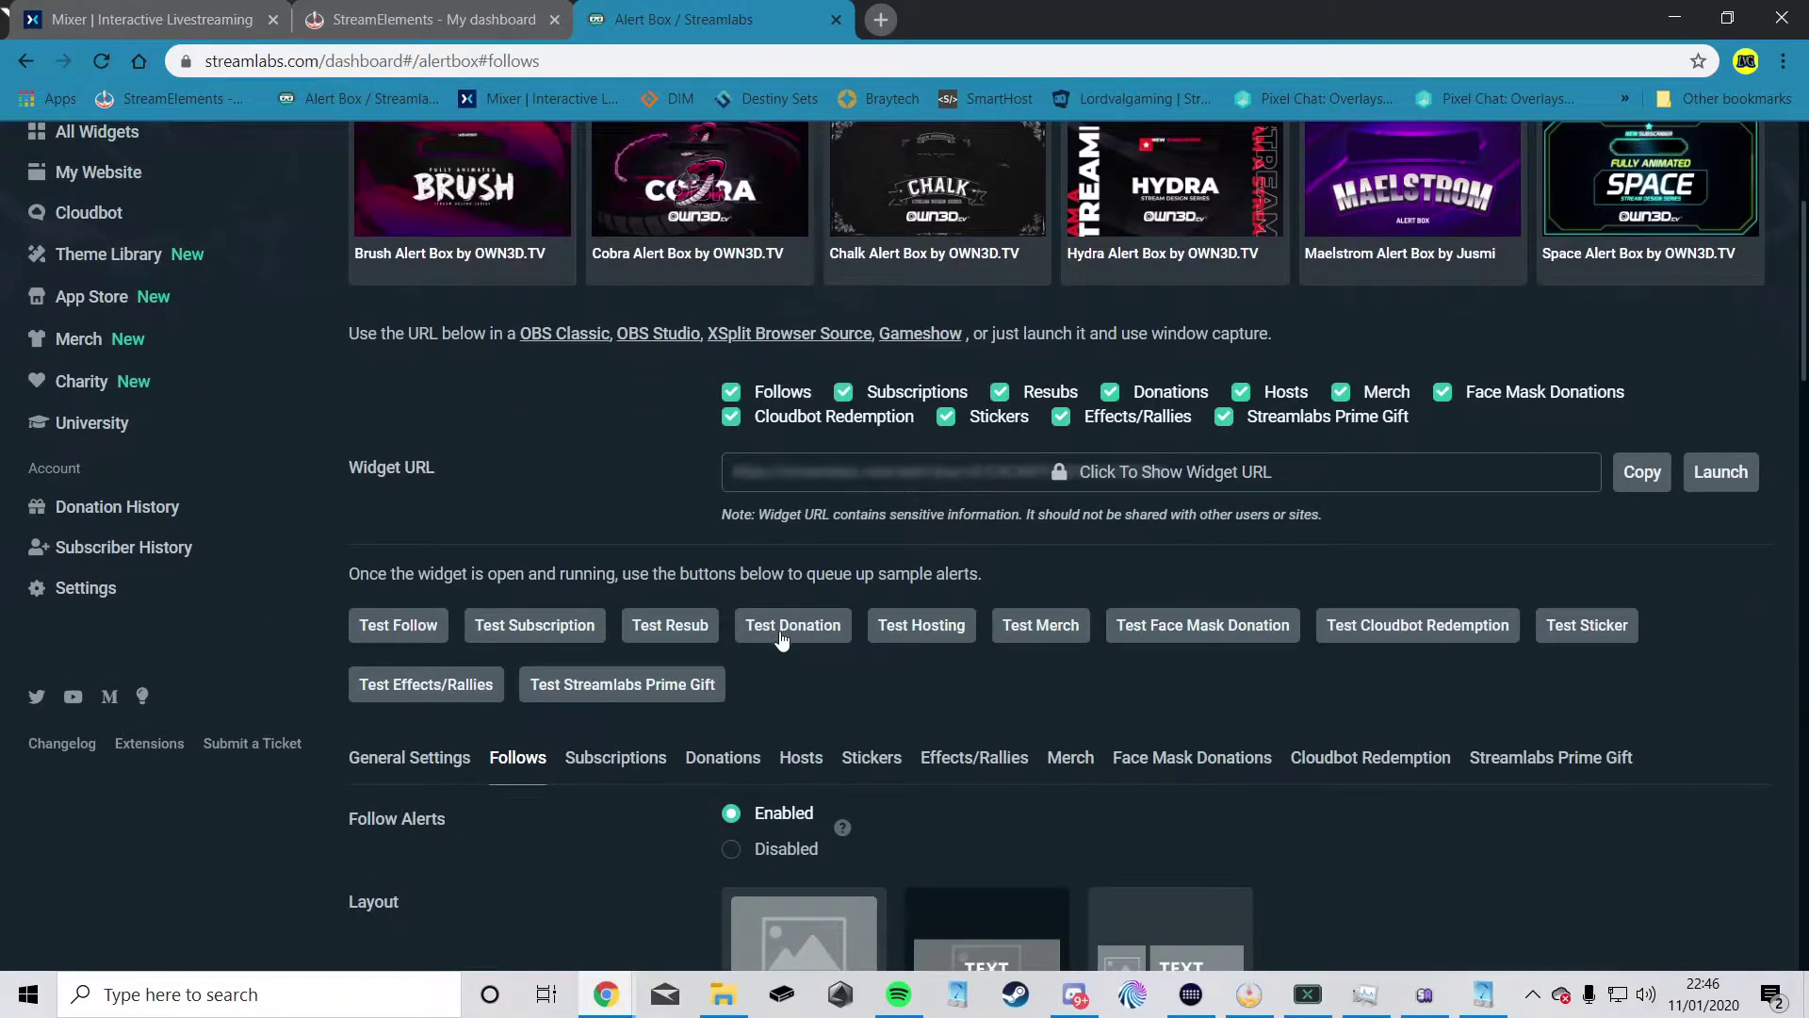
pyautogui.scroll(-3, 588, 804)
pyautogui.click(615, 521)
pyautogui.scroll(-6, 329, 697)
pyautogui.scroll(6, 341, 744)
pyautogui.click(723, 521)
pyautogui.scroll(-14, 906, 560)
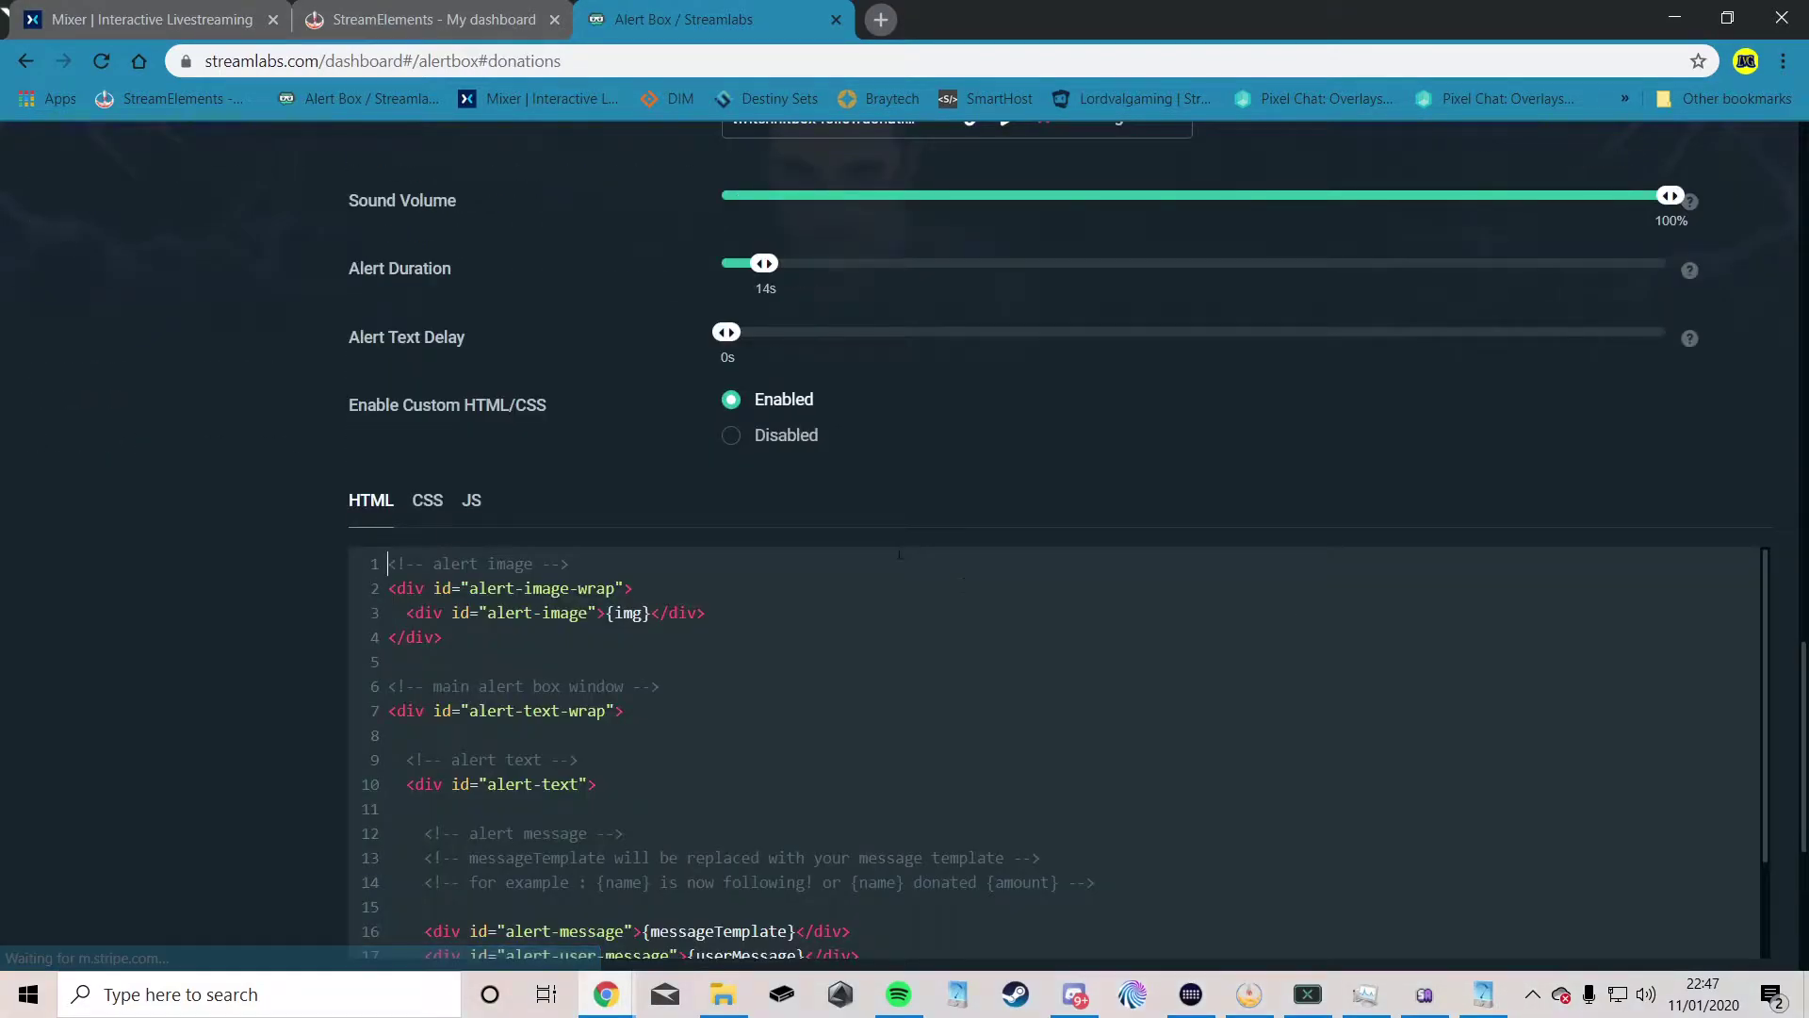
pyautogui.scroll(13, 1075, 495)
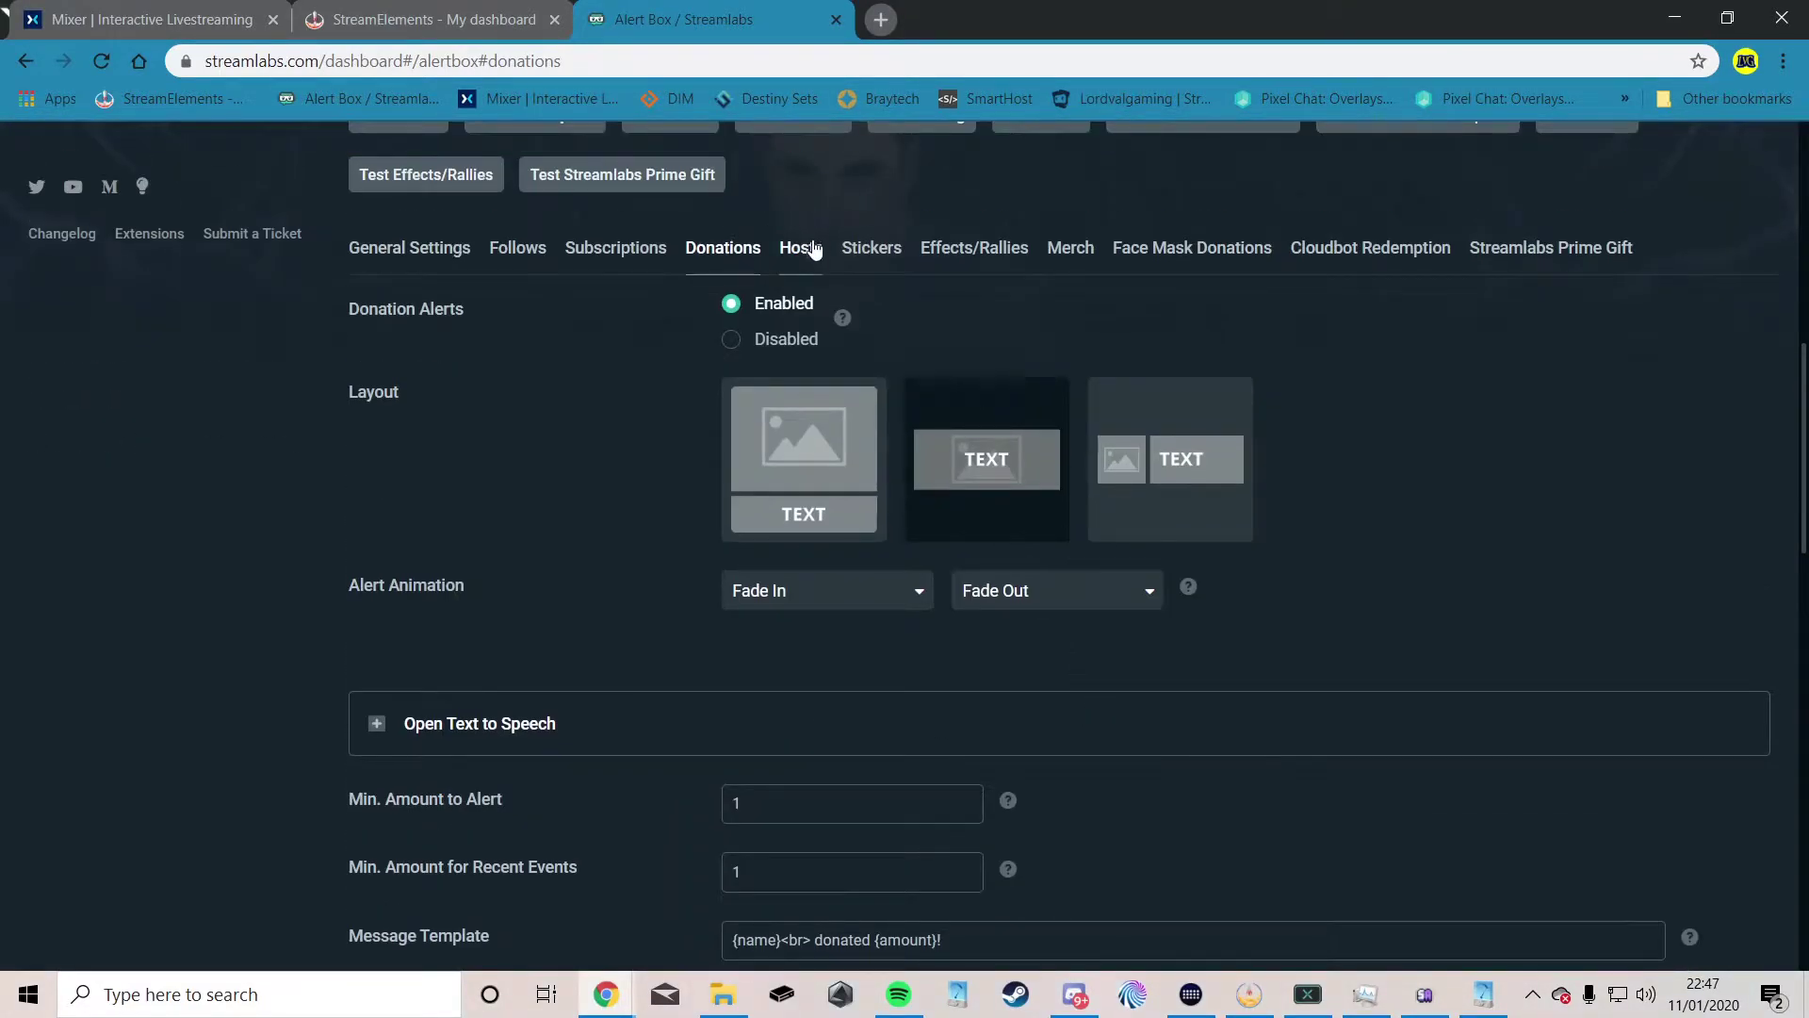
# Step: Review the Hosts alert settings, including auto hosts, viewer minimum, message template, text animation, image and sound
pyautogui.click(815, 247)
pyautogui.scroll(-9, 1090, 403)
pyautogui.scroll(4, 574, 579)
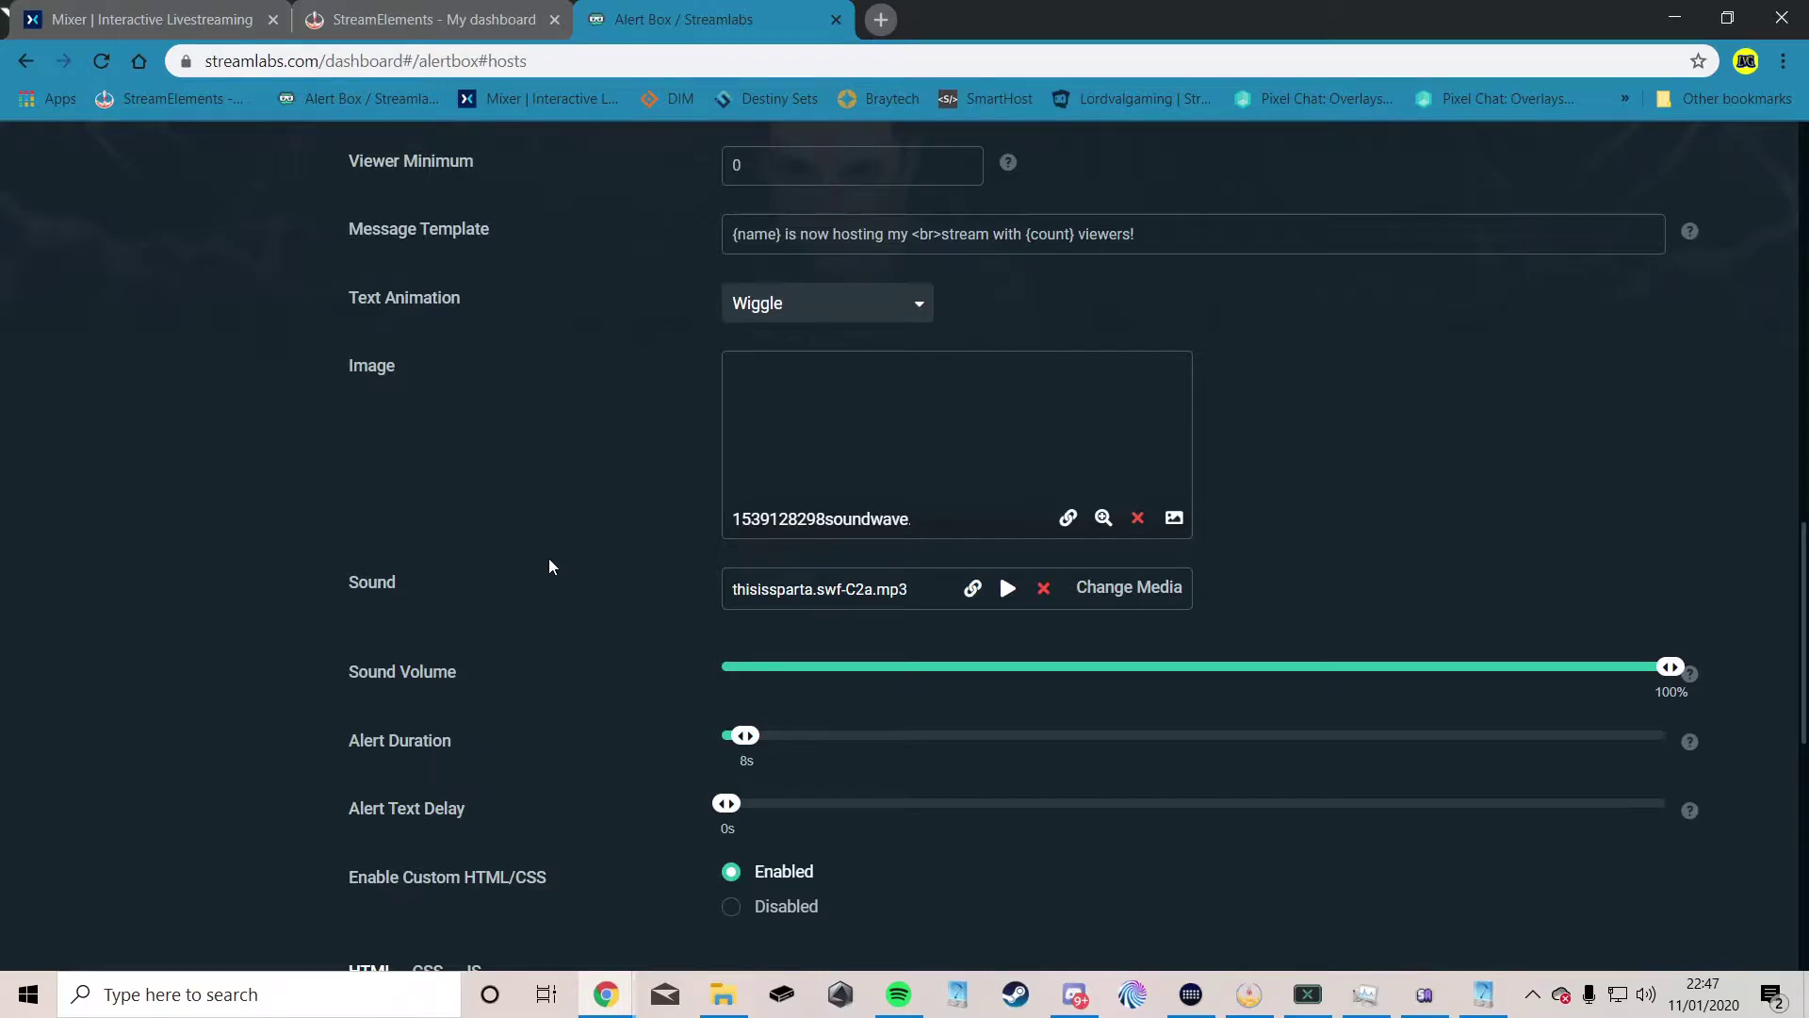
pyautogui.scroll(3, 542, 563)
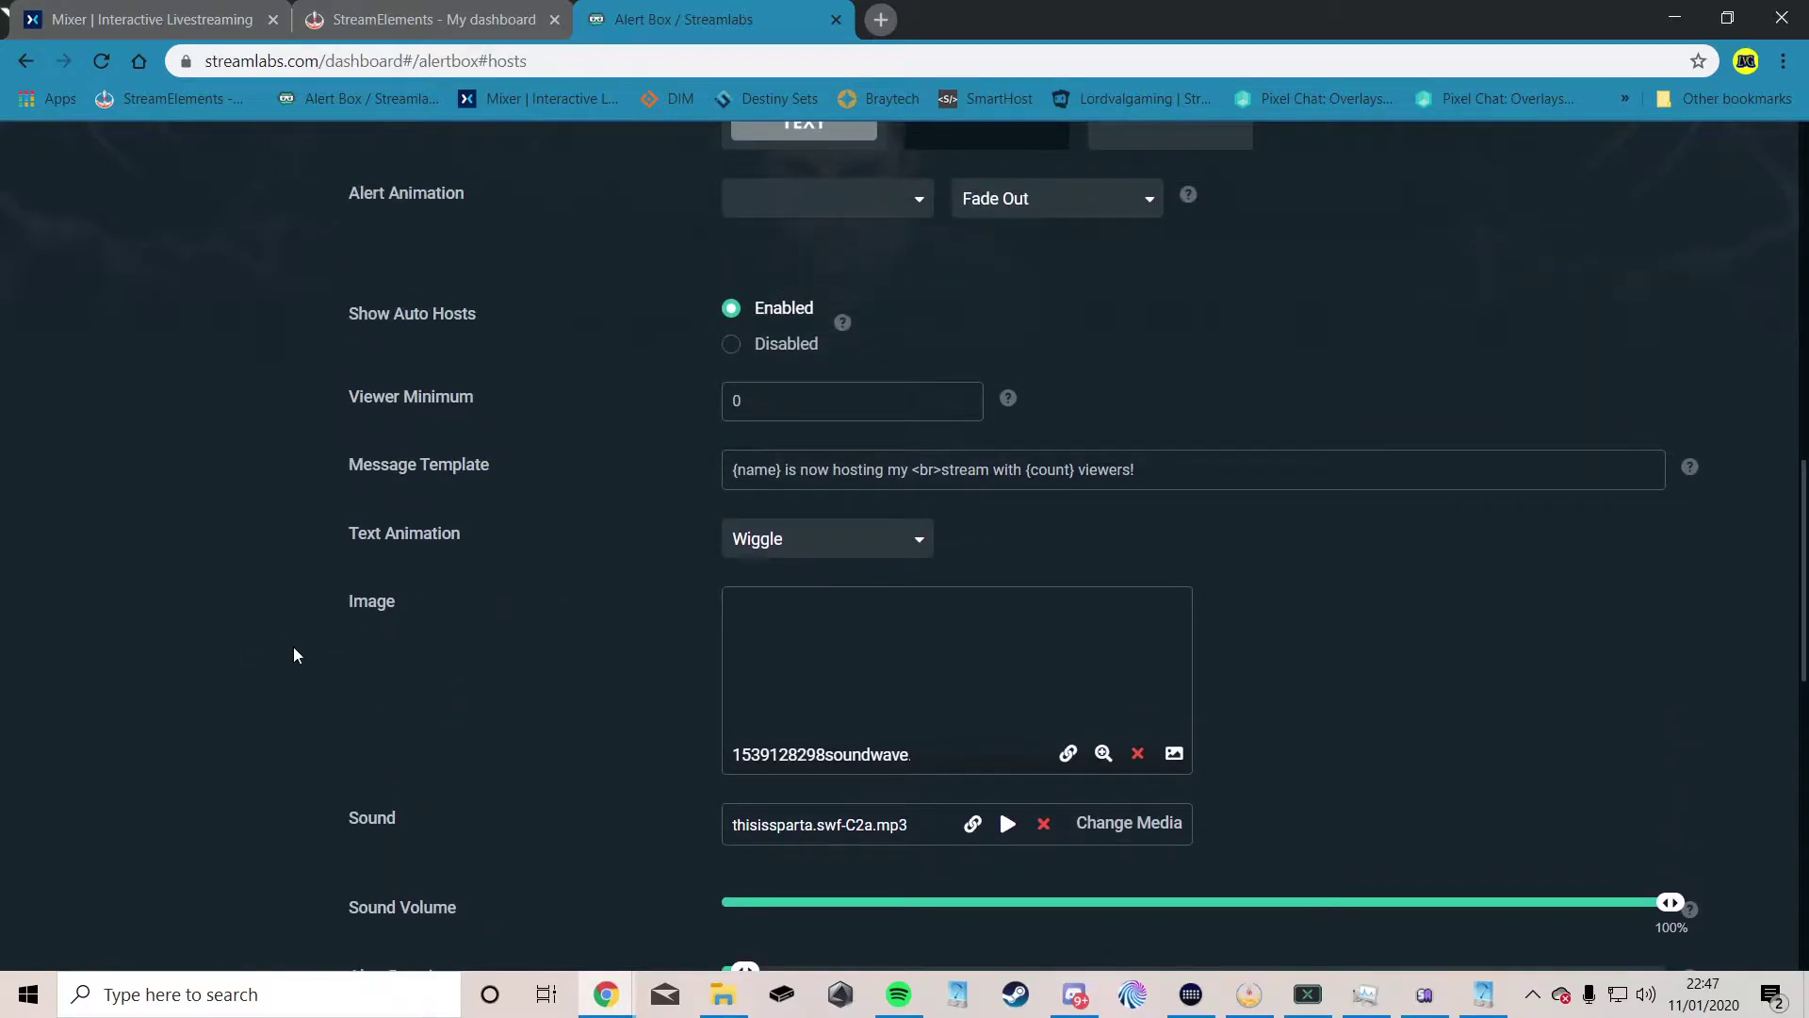
pyautogui.scroll(-10, 320, 675)
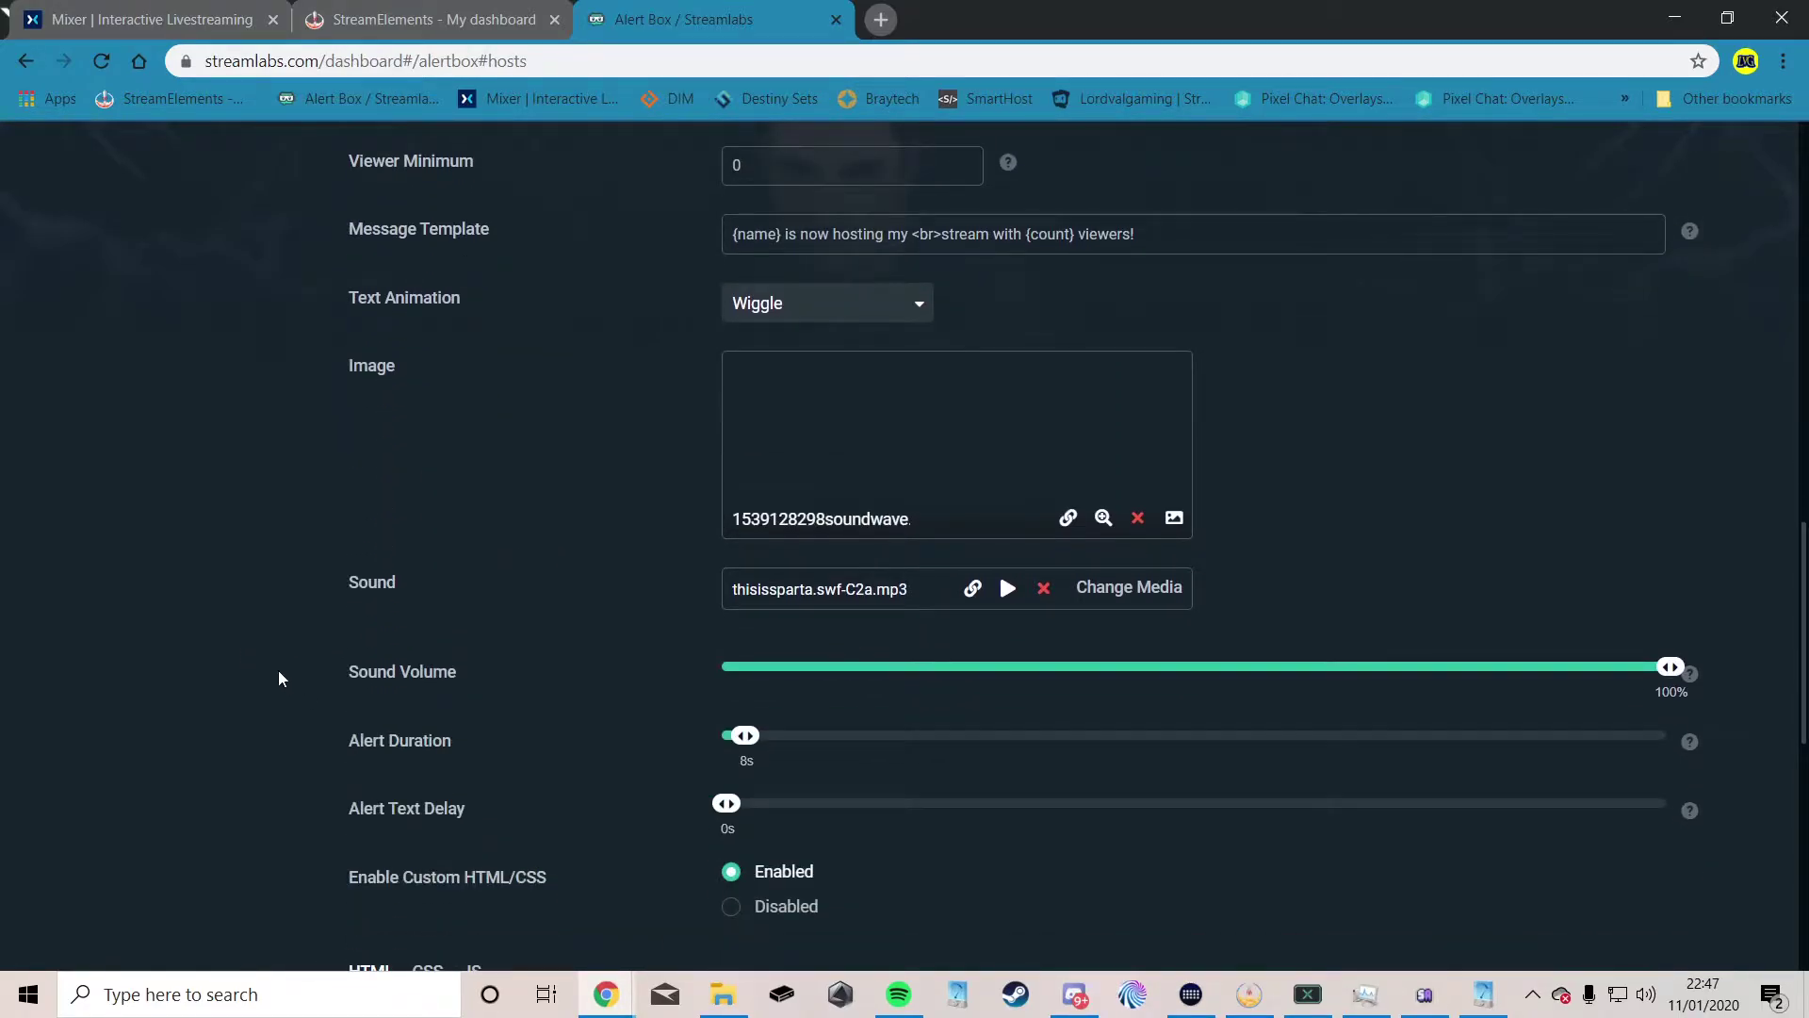
pyautogui.scroll(15, 307, 756)
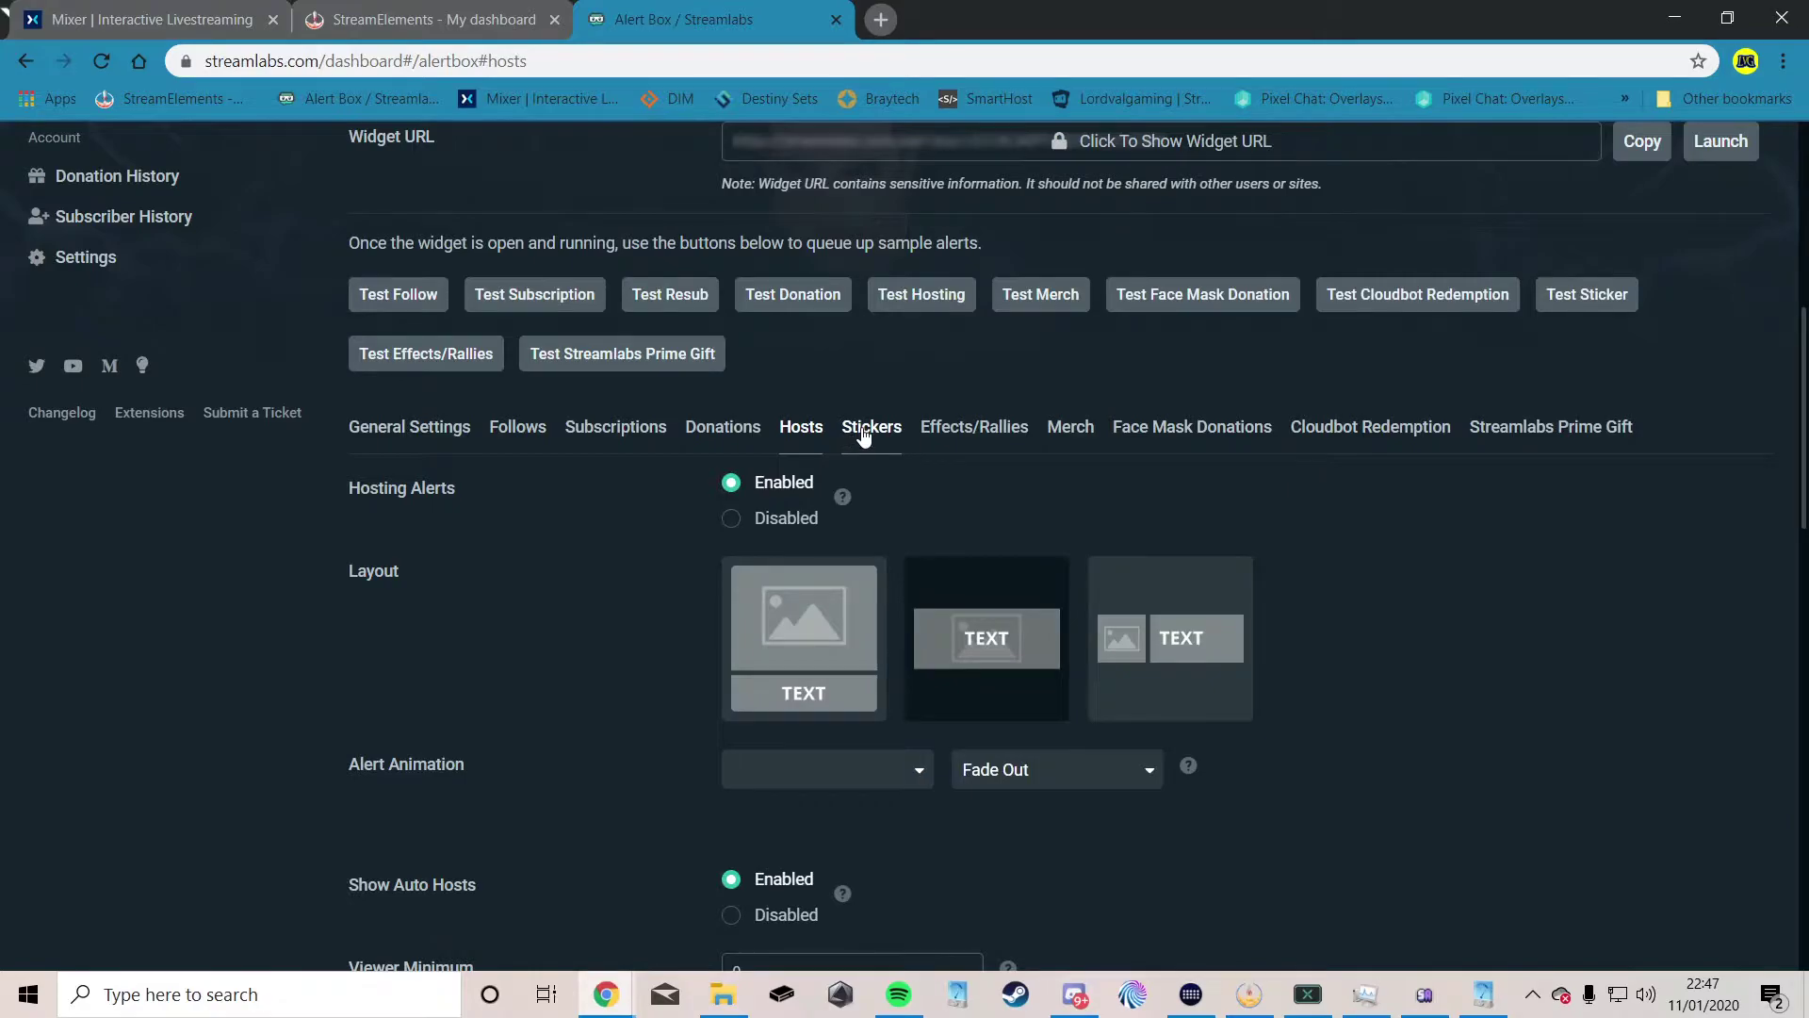
# Step: Compare the Stickers alert settings with the Effects/Rallies settings for sparks, embers and skill image, ending on Stickers
pyautogui.click(881, 433)
pyautogui.click(974, 458)
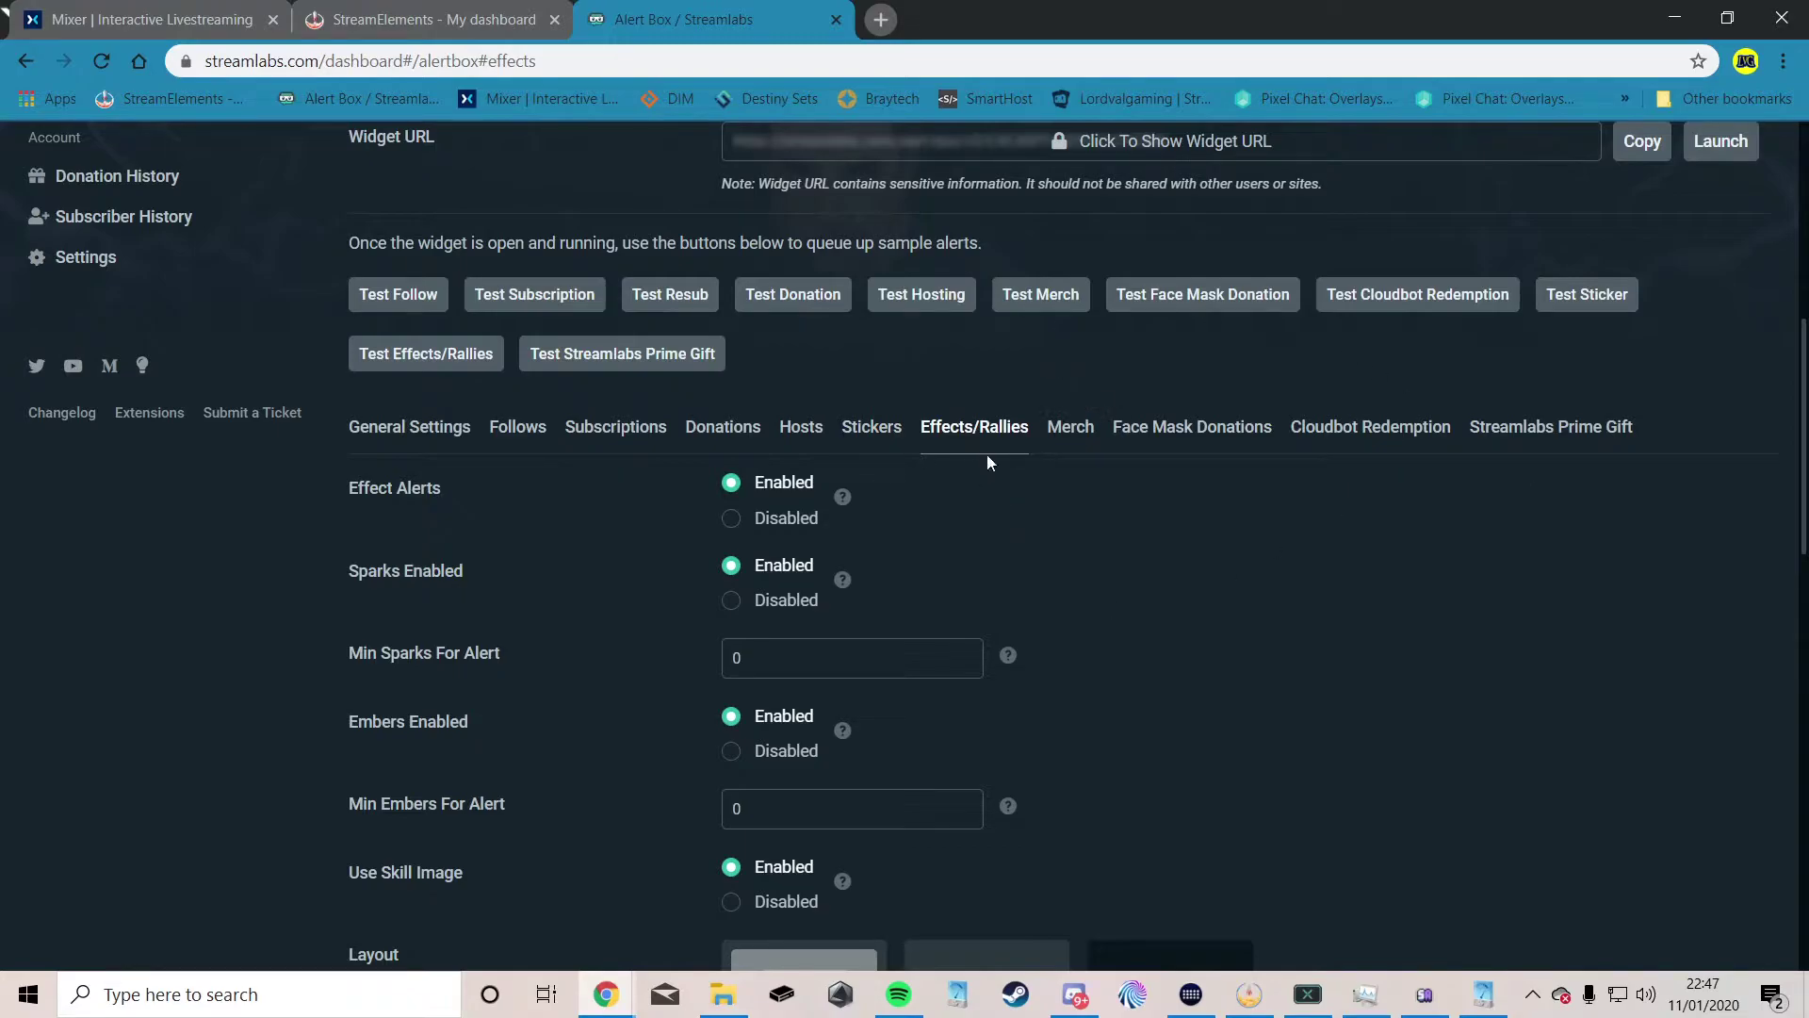
pyautogui.click(886, 424)
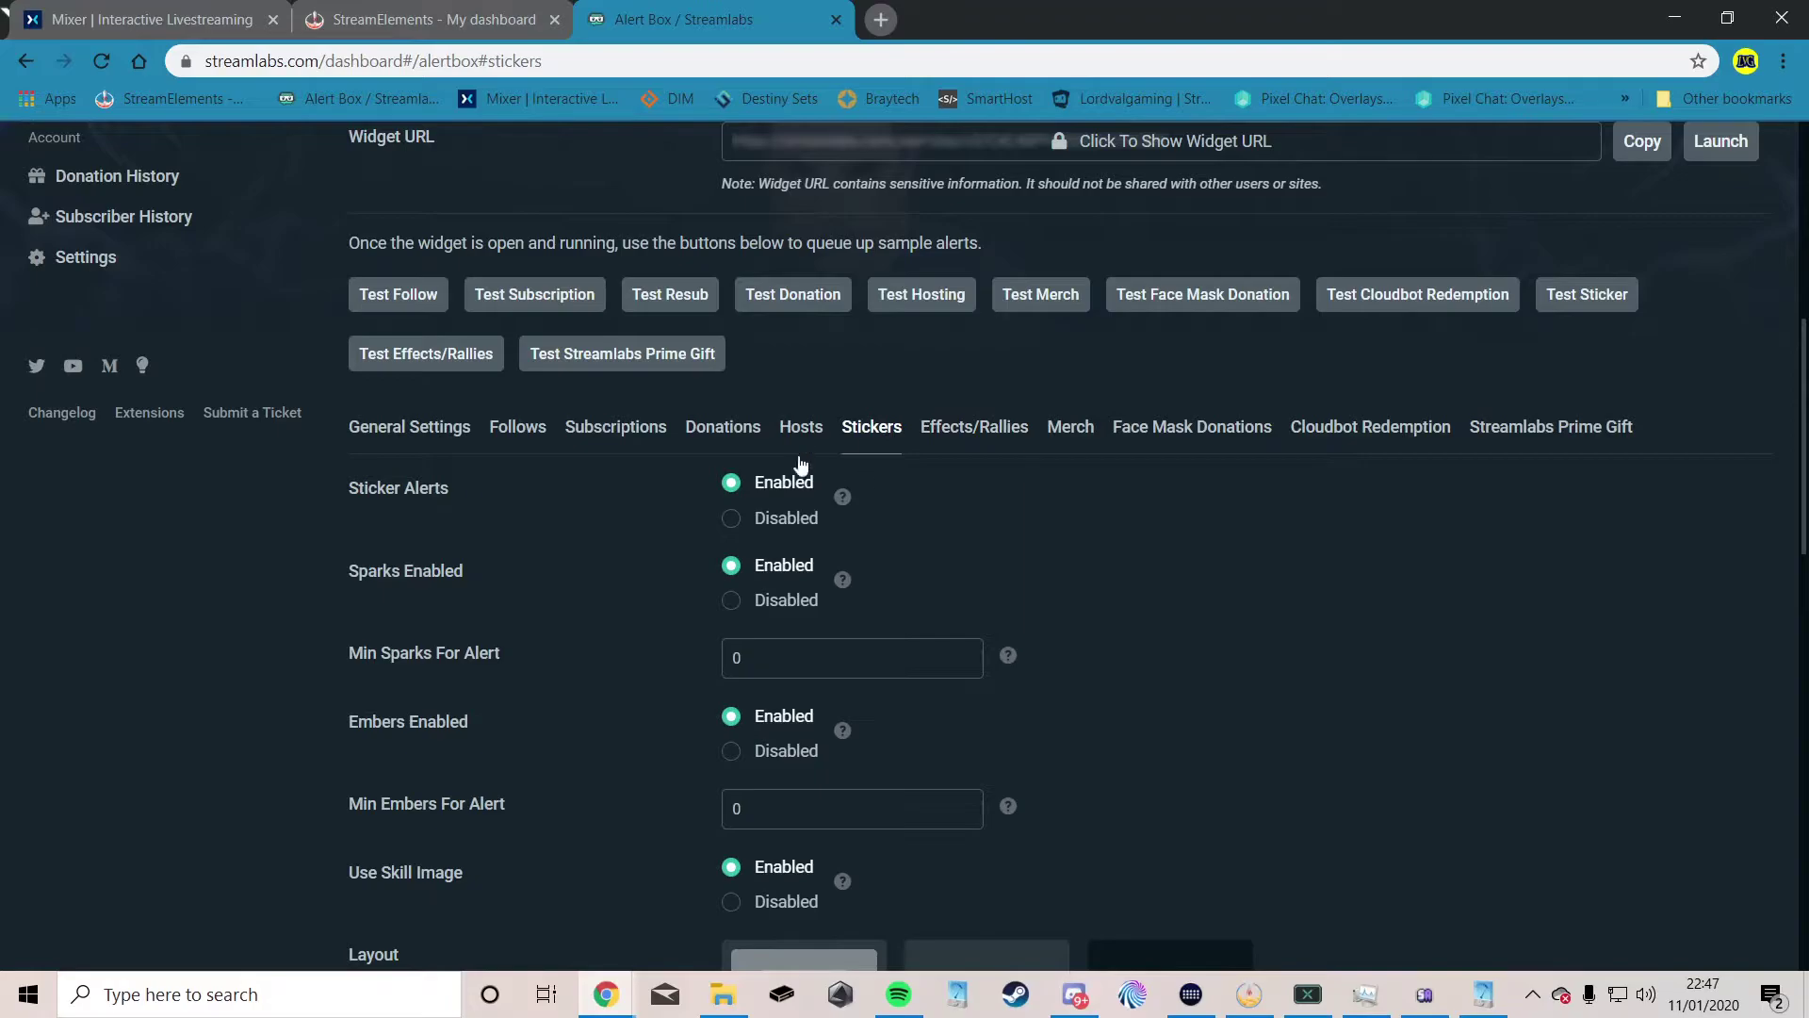
# Step: Examine the Stickers alert settings, from layout and animation to the Embers Enabled option
pyautogui.scroll(-3, 614, 565)
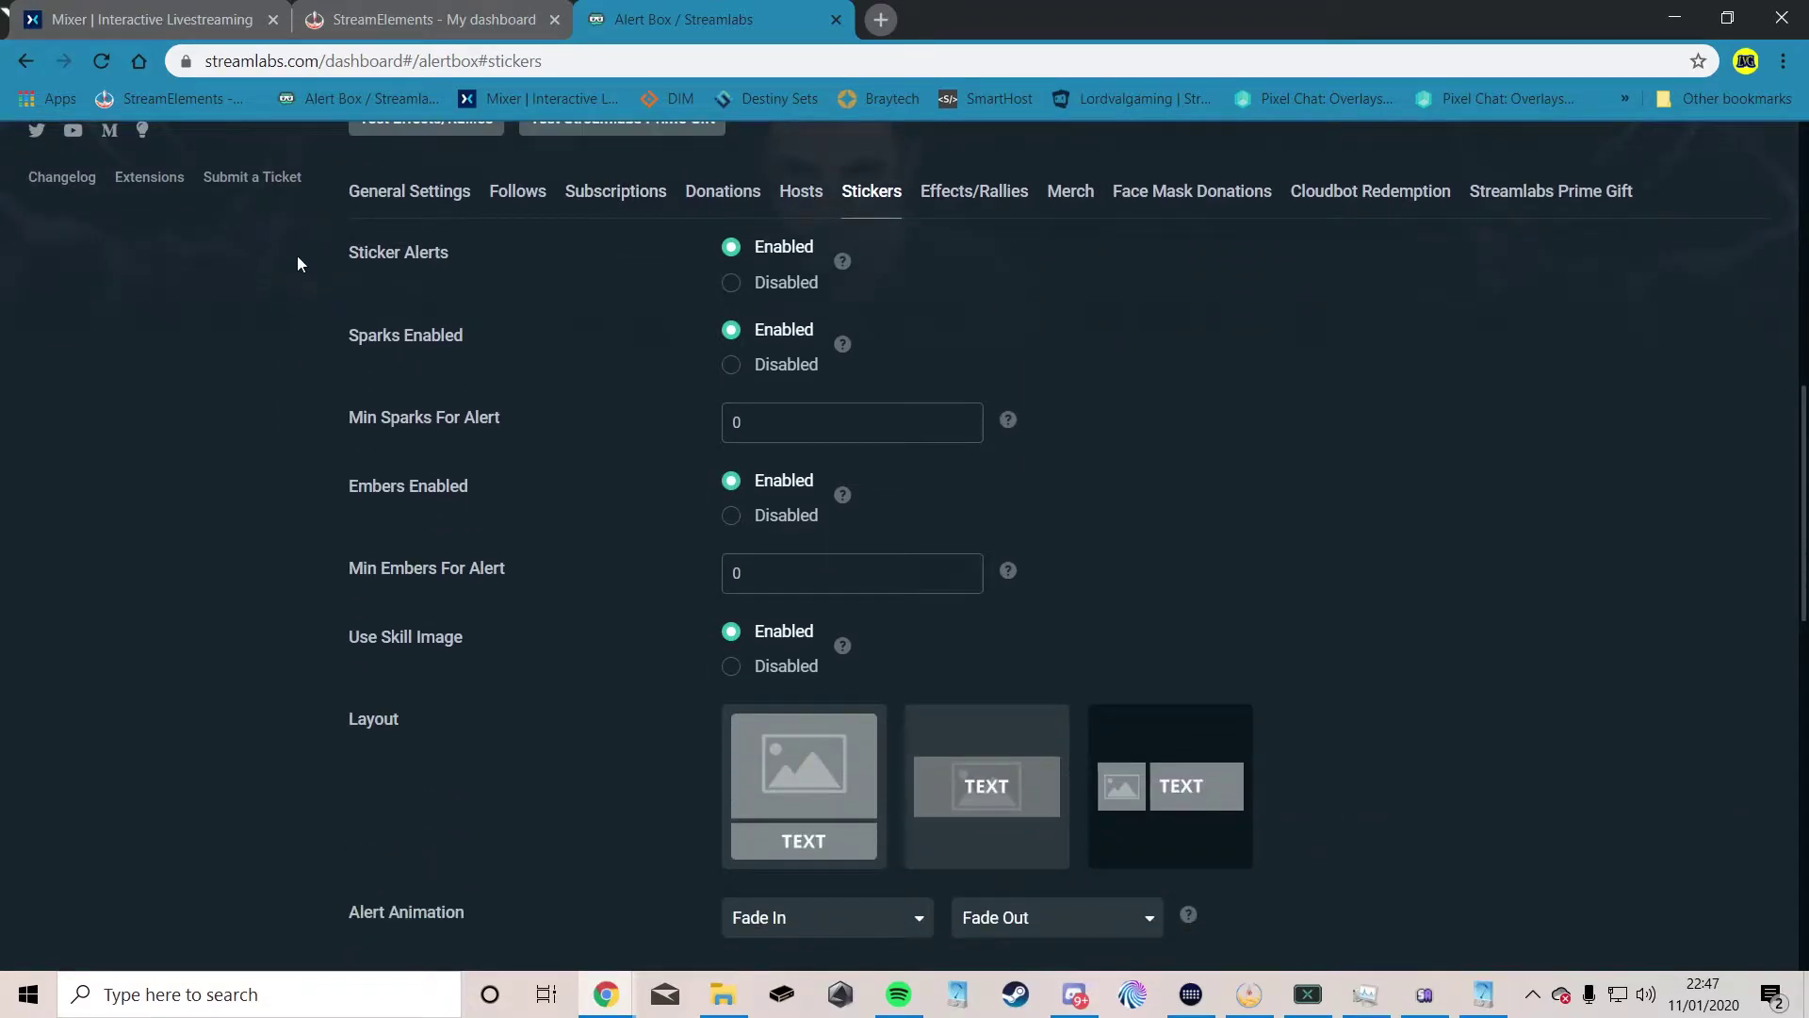
pyautogui.scroll(-4, 654, 523)
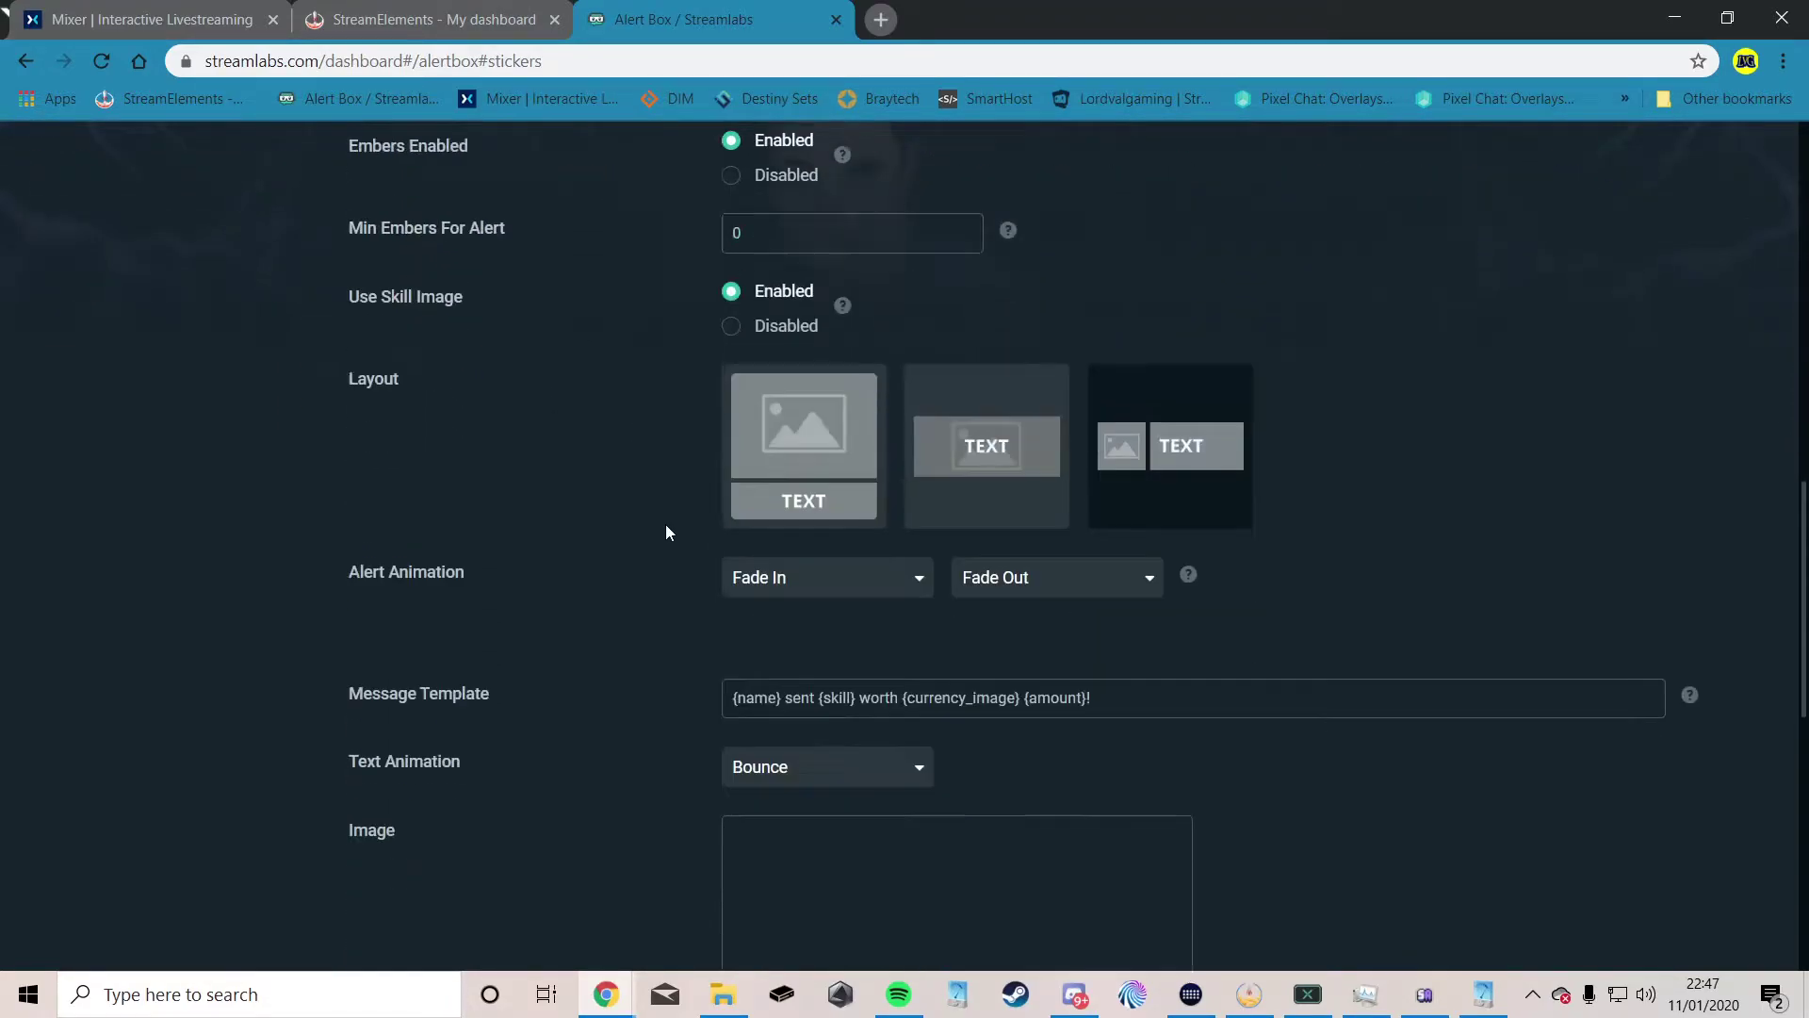
pyautogui.scroll(3, 696, 561)
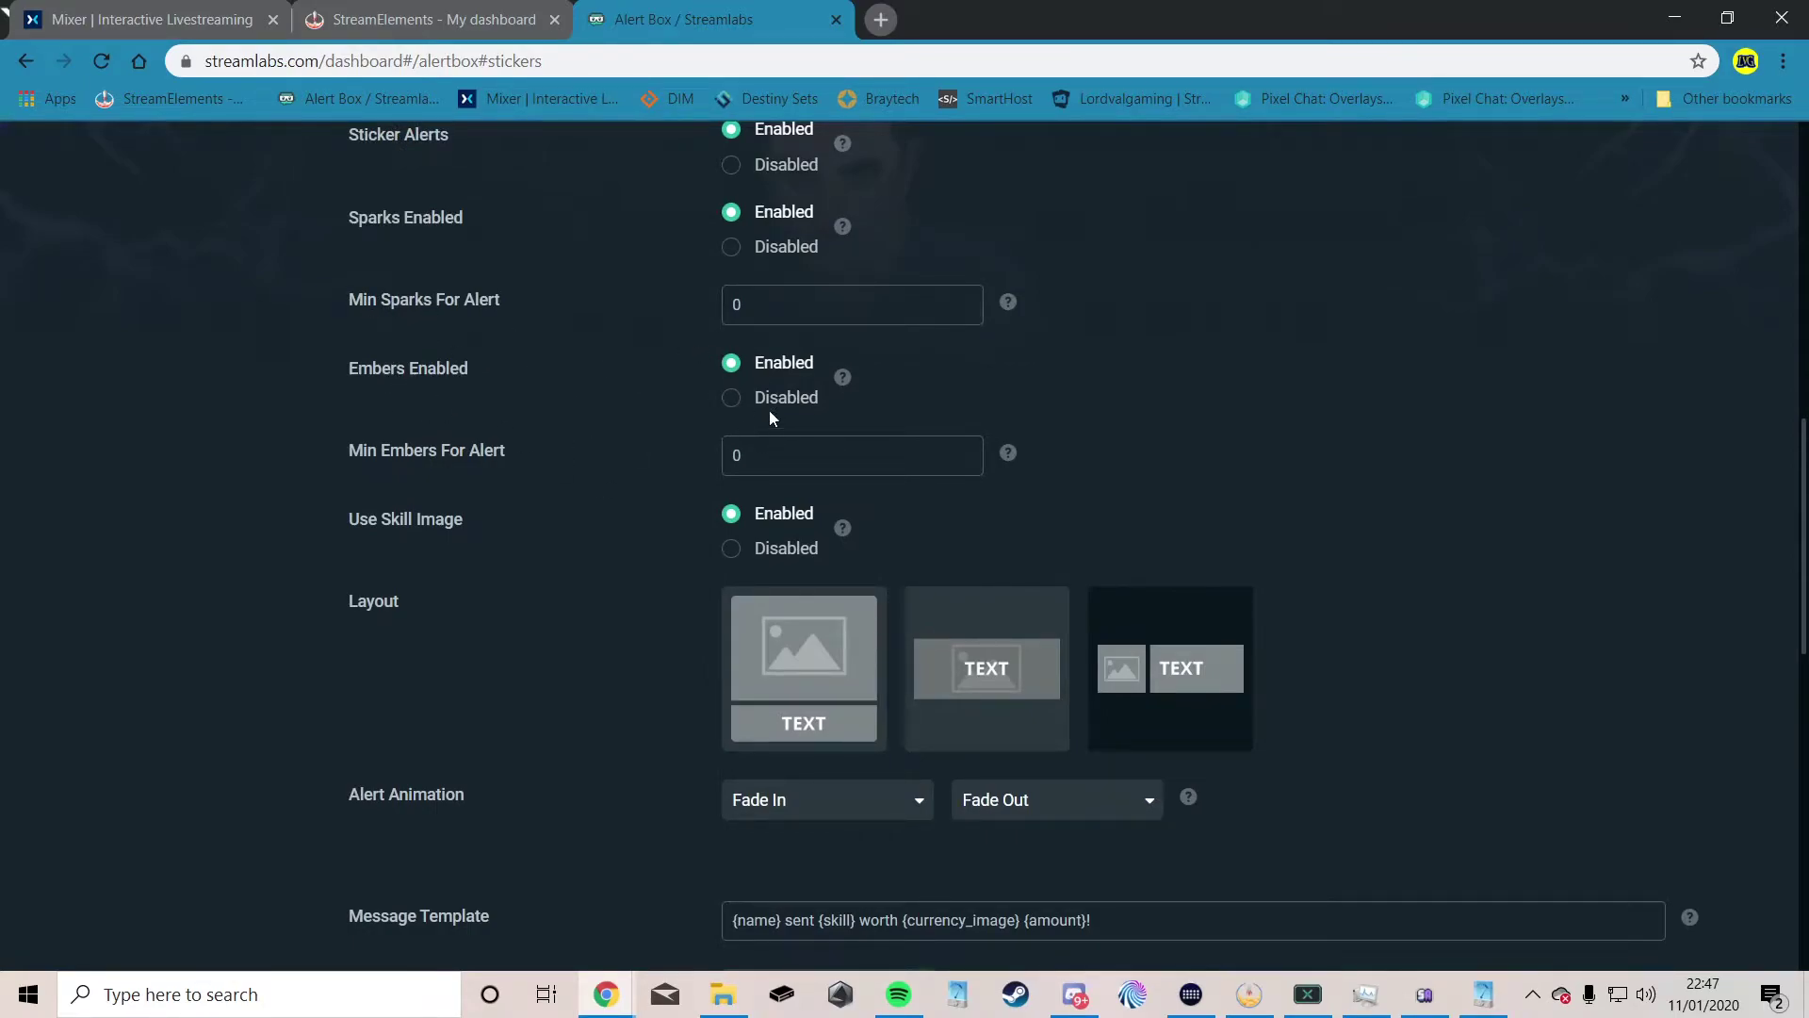
pyautogui.moveTo(349, 369); pyautogui.dragTo(521, 388)
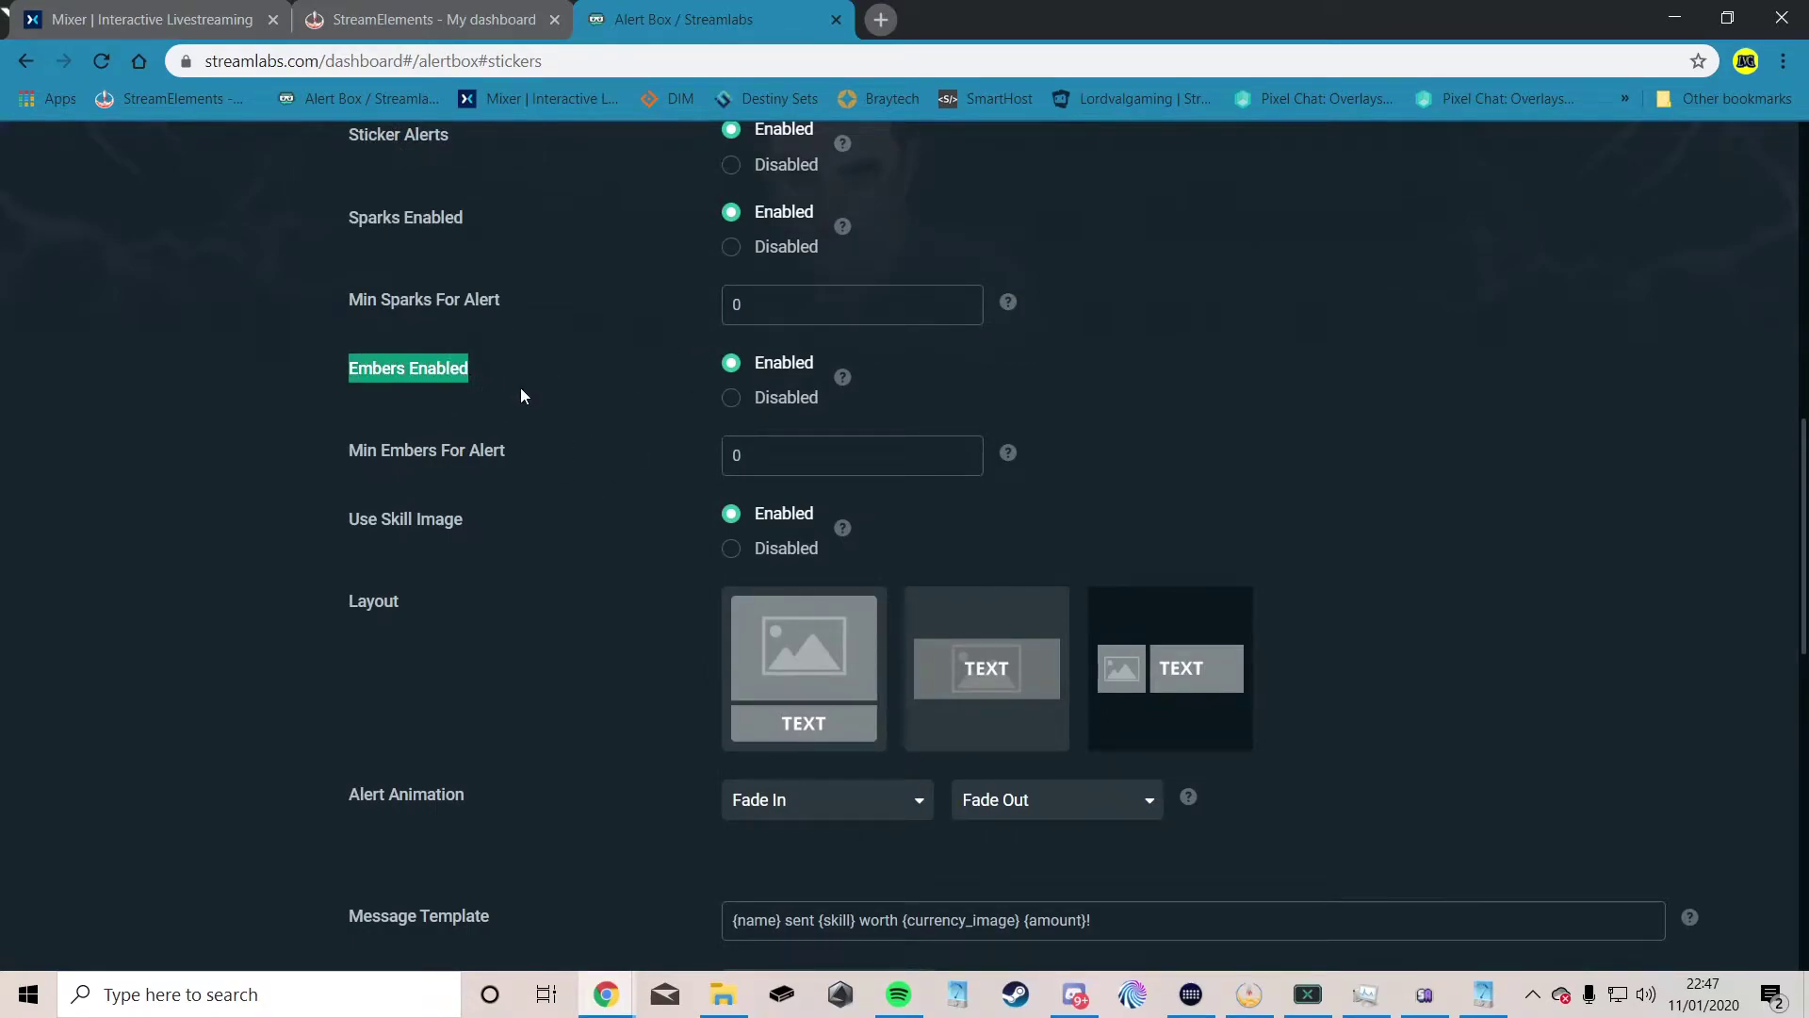
pyautogui.click(533, 400)
pyautogui.moveTo(334, 373); pyautogui.dragTo(477, 384)
pyautogui.click(500, 383)
pyautogui.click(477, 384)
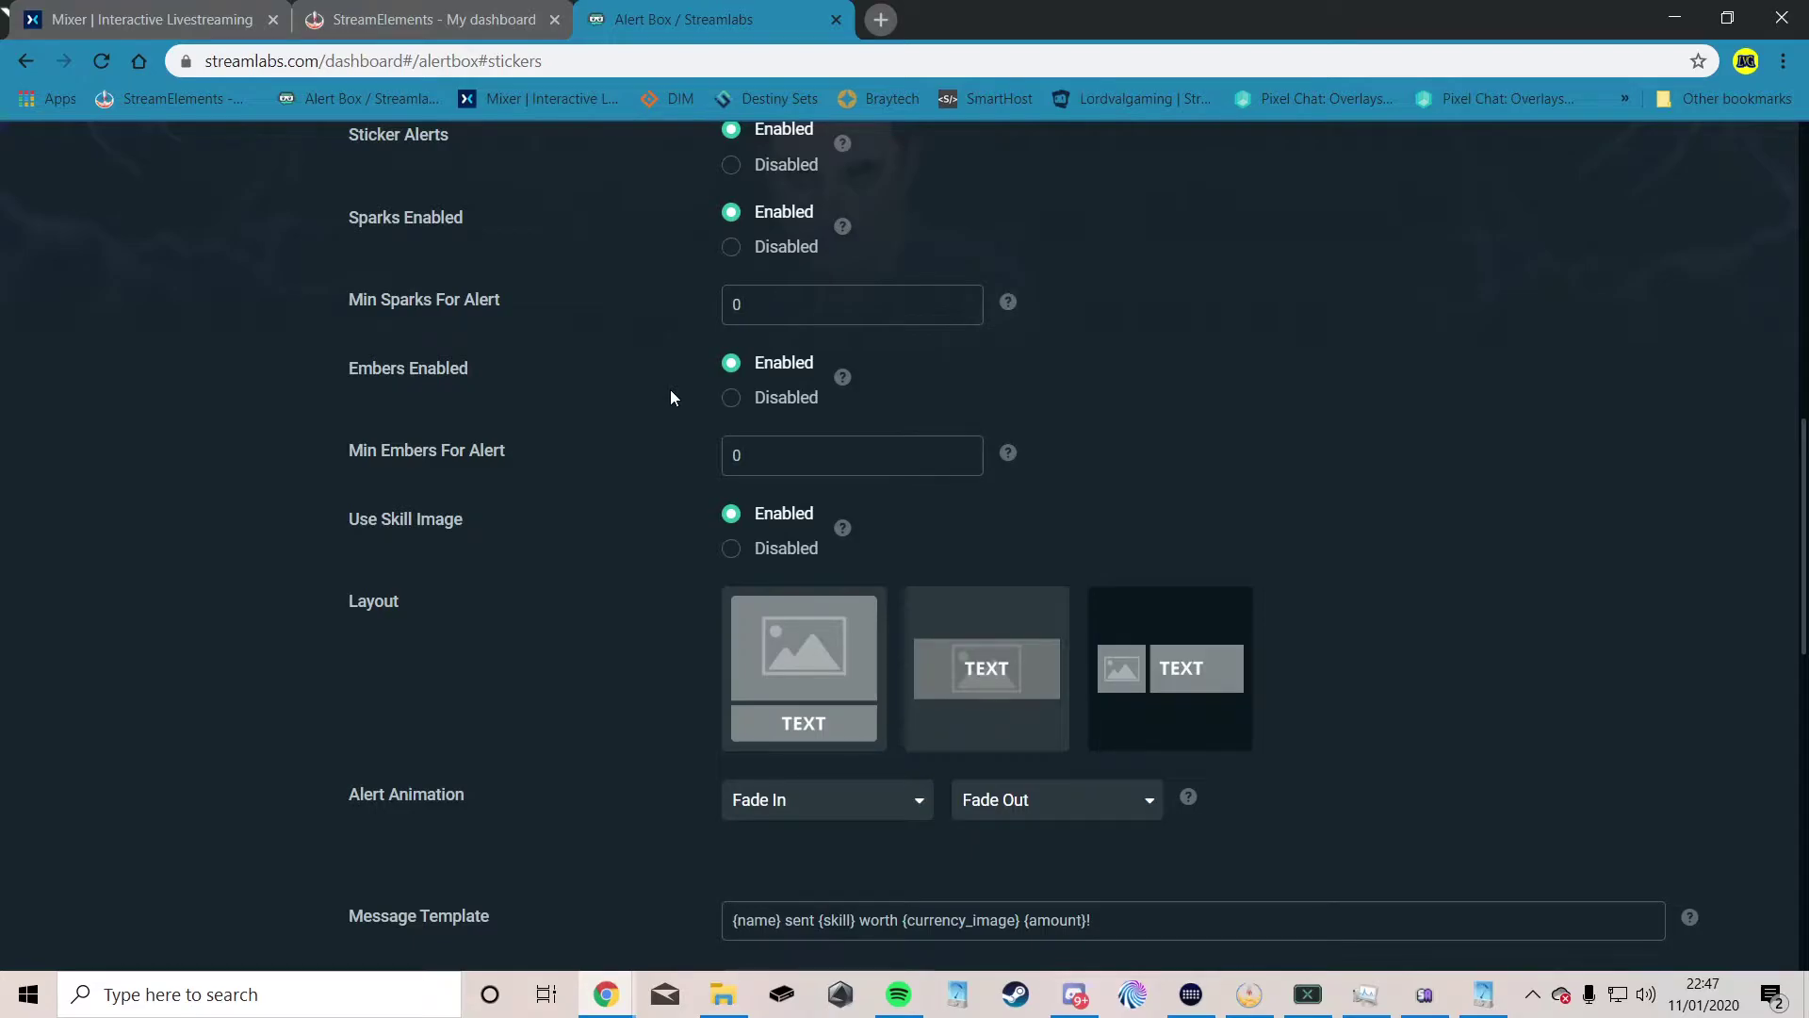
# Step: Try disabling embers for sticker alerts, compare the settings further down the page, and set embers back to Enabled
pyautogui.click(731, 397)
pyautogui.scroll(-1, 669, 570)
pyautogui.scroll(-7, 669, 575)
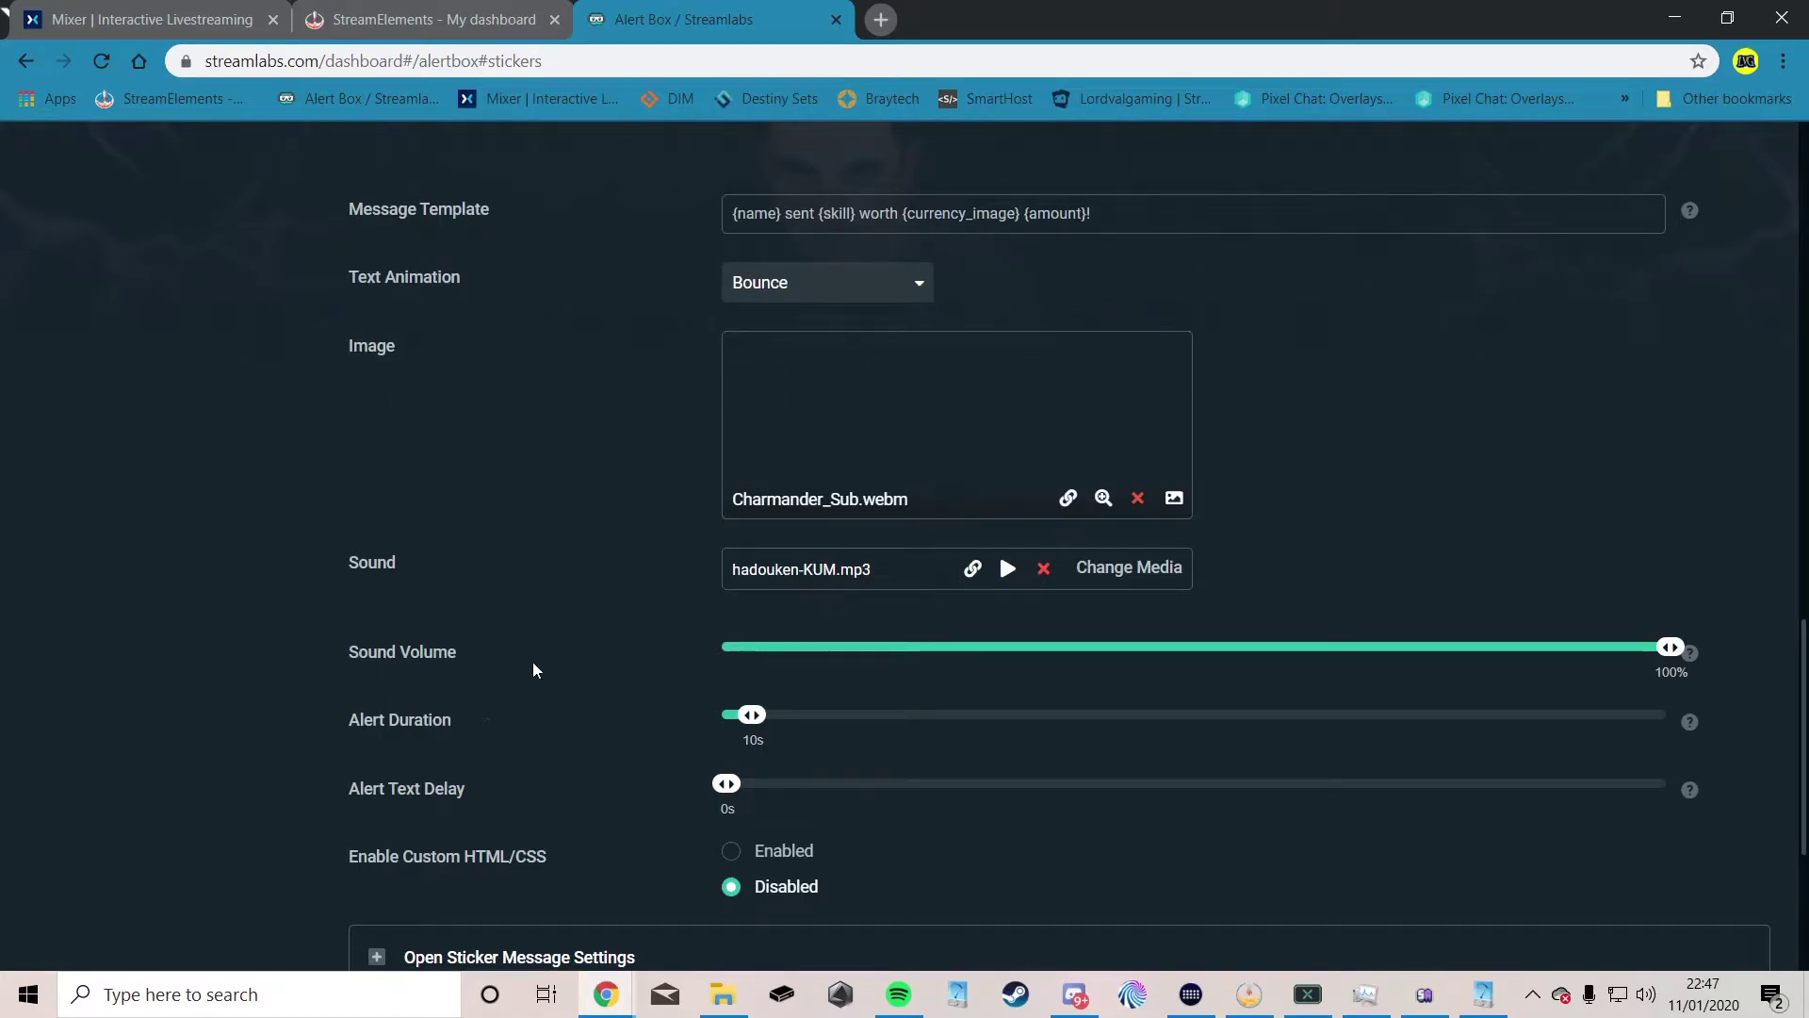
pyautogui.scroll(9, 528, 664)
pyautogui.click(731, 481)
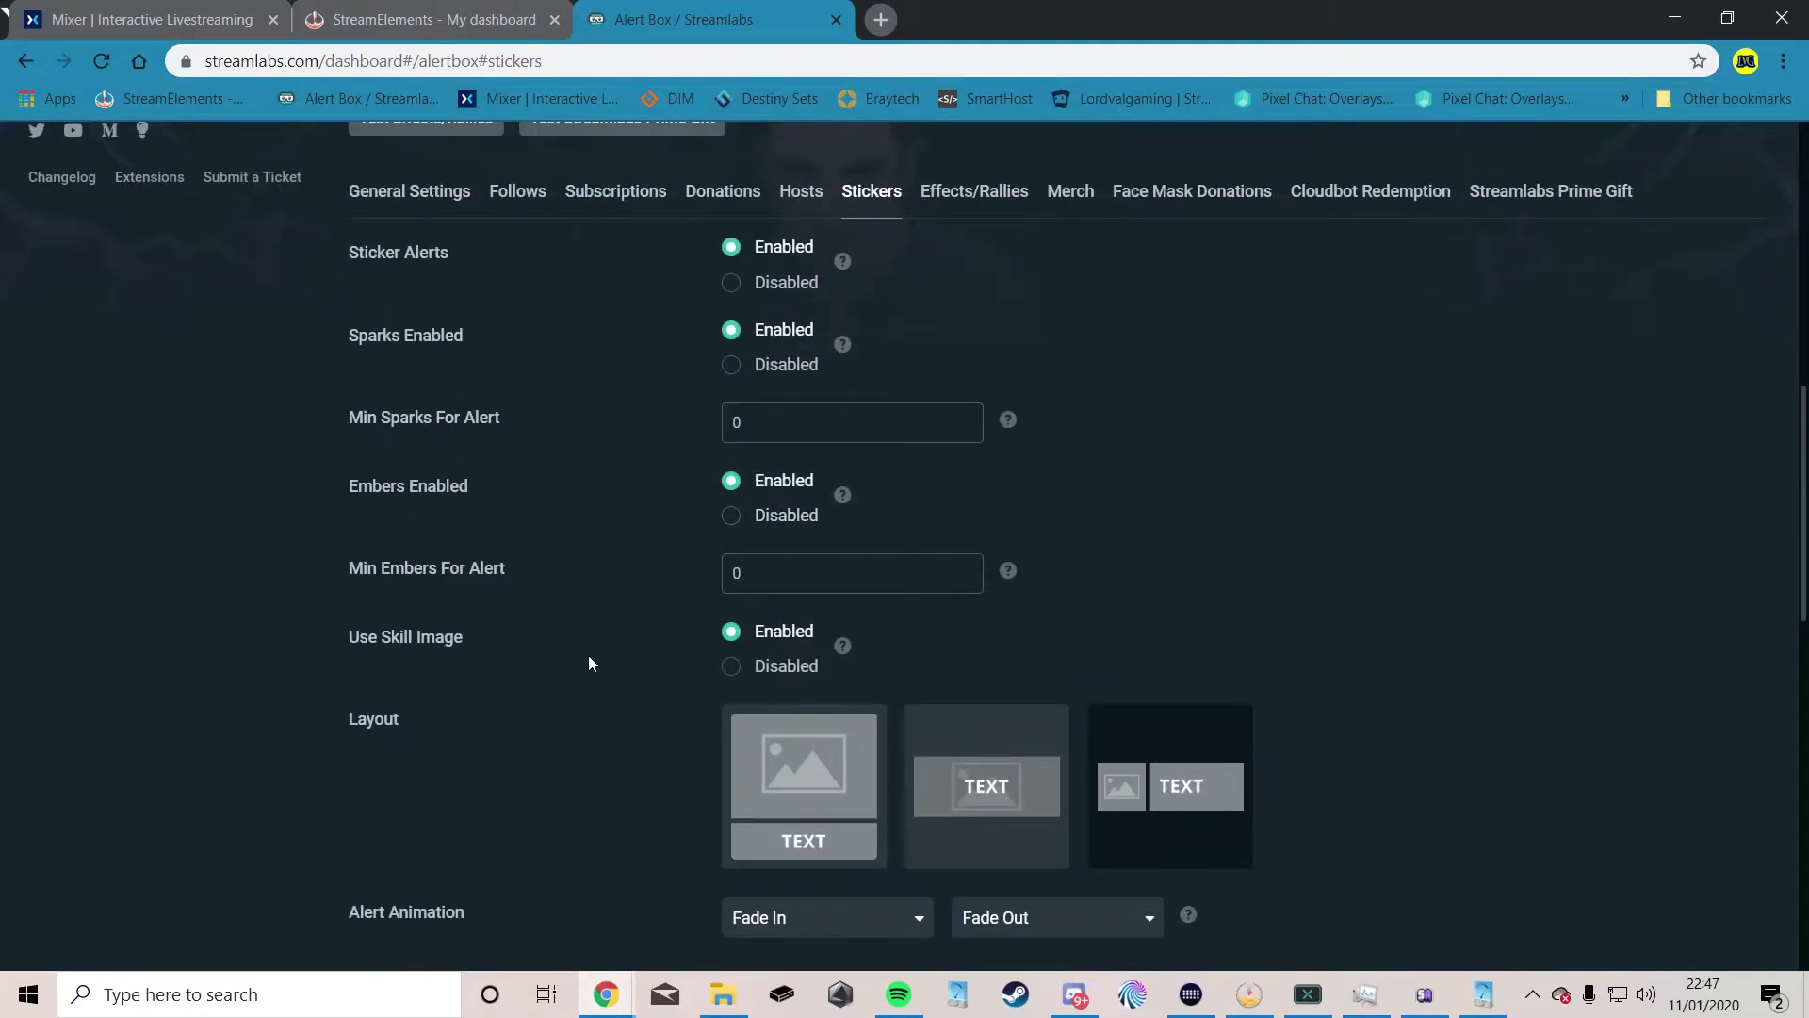
pyautogui.scroll(-9, 588, 663)
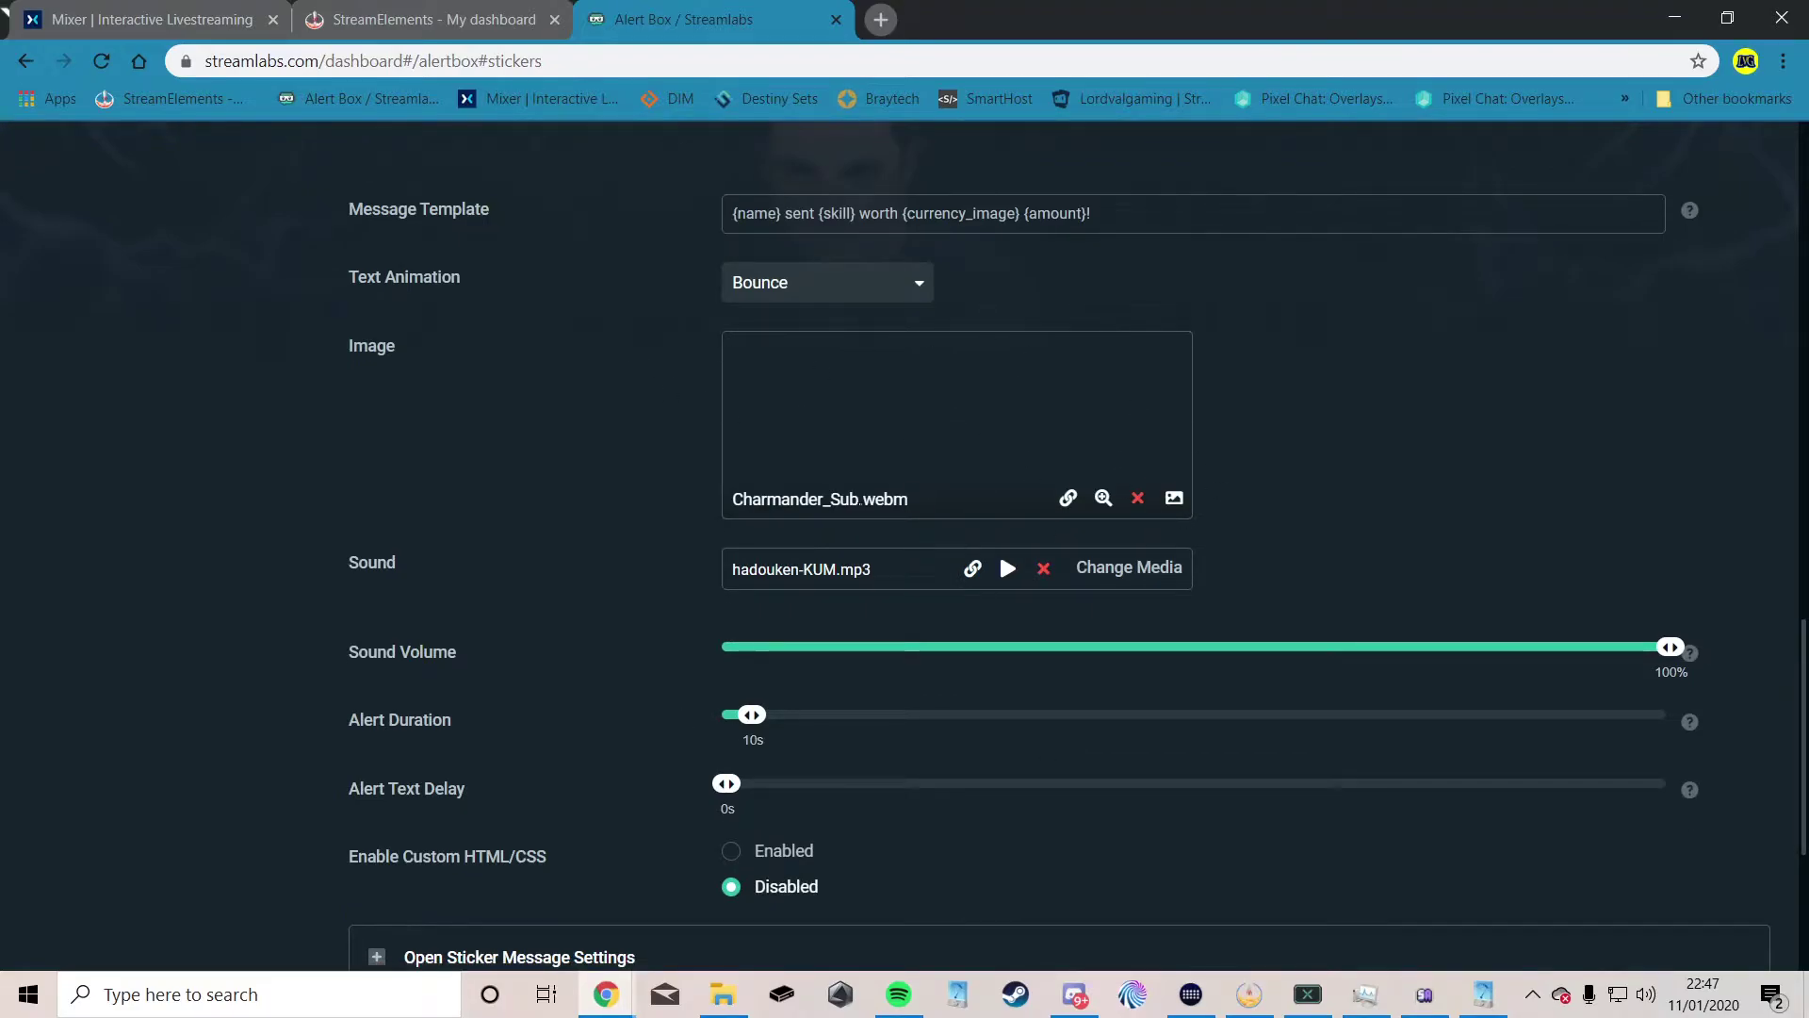
pyautogui.scroll(8, 581, 758)
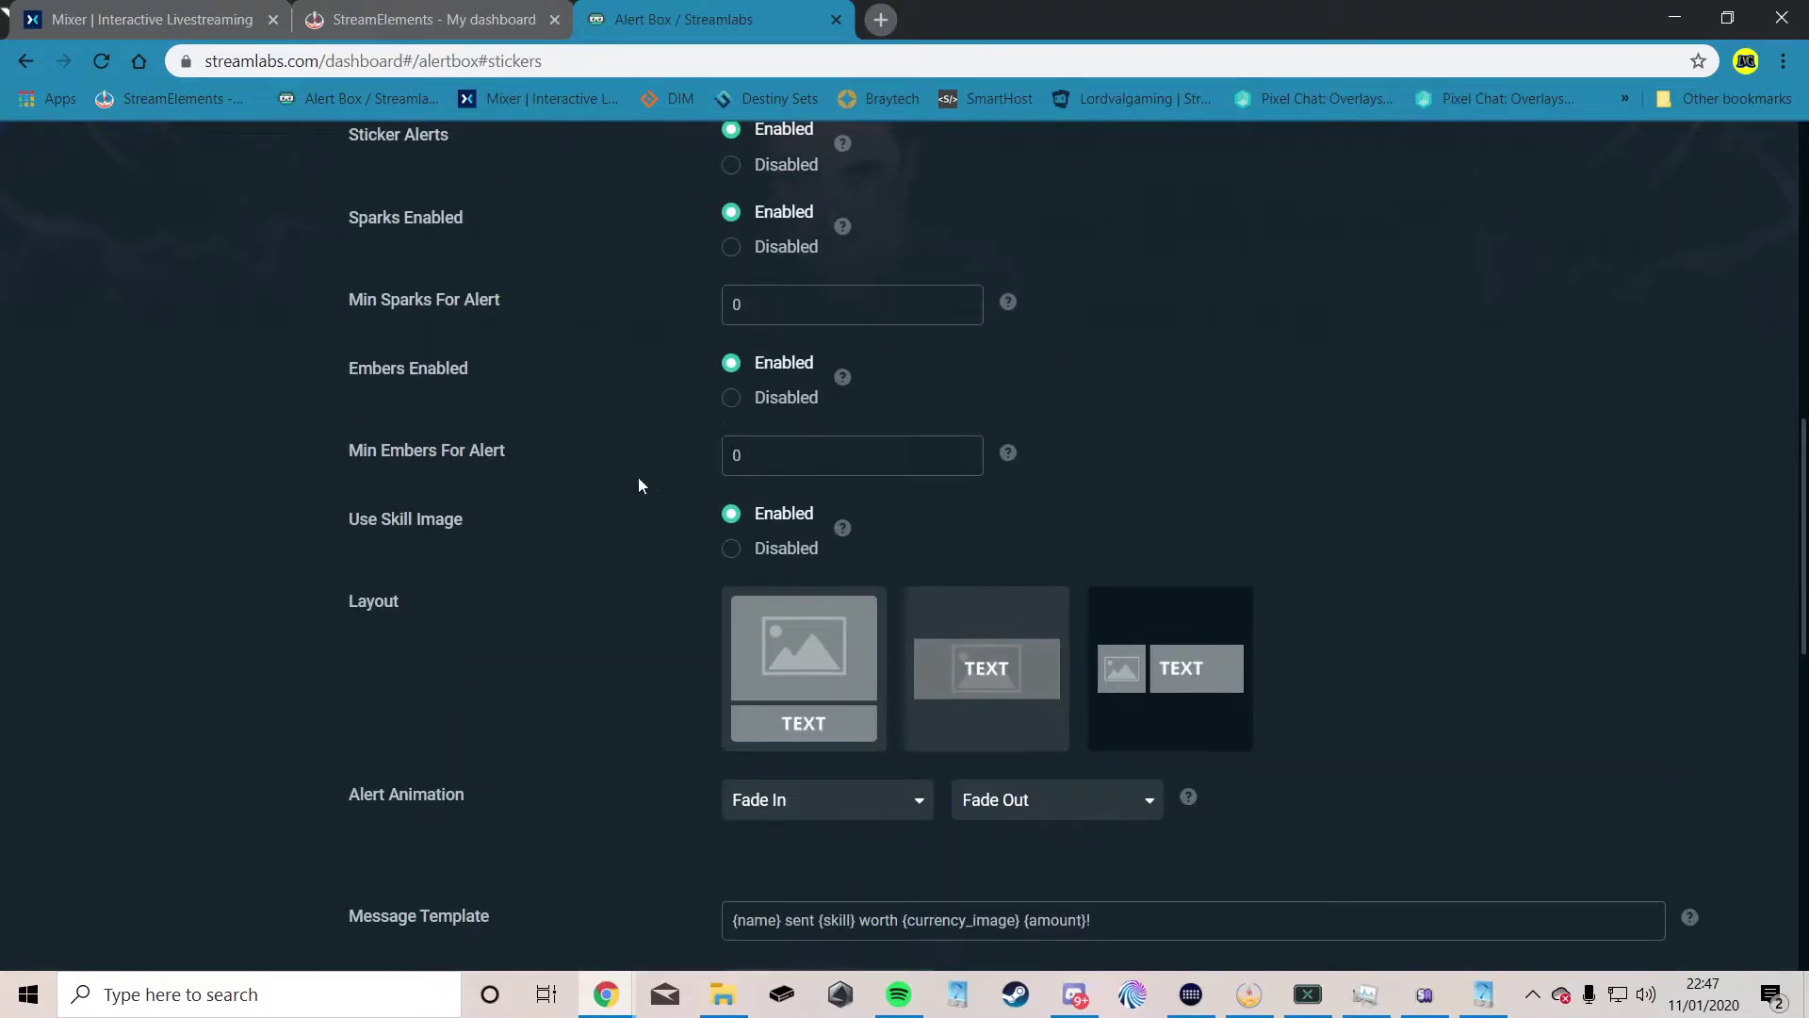
pyautogui.click(731, 397)
pyautogui.scroll(-12, 634, 472)
pyautogui.scroll(6, 941, 726)
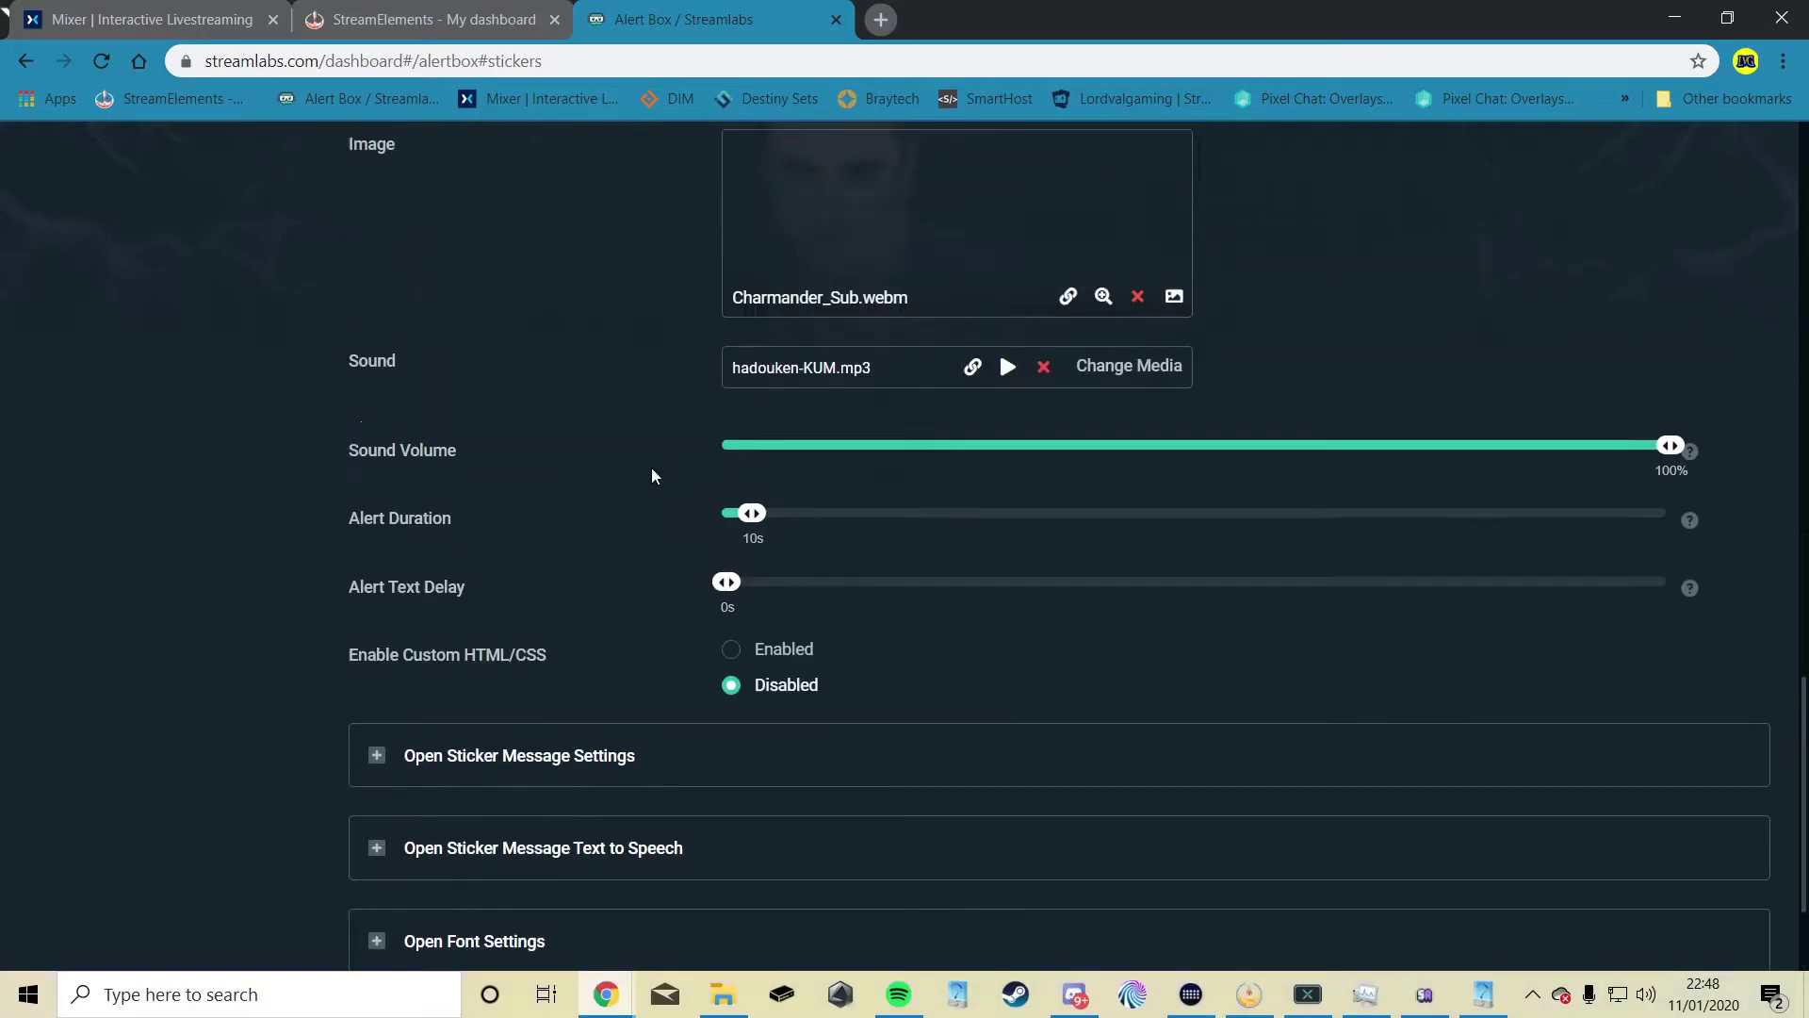
pyautogui.scroll(8, 660, 688)
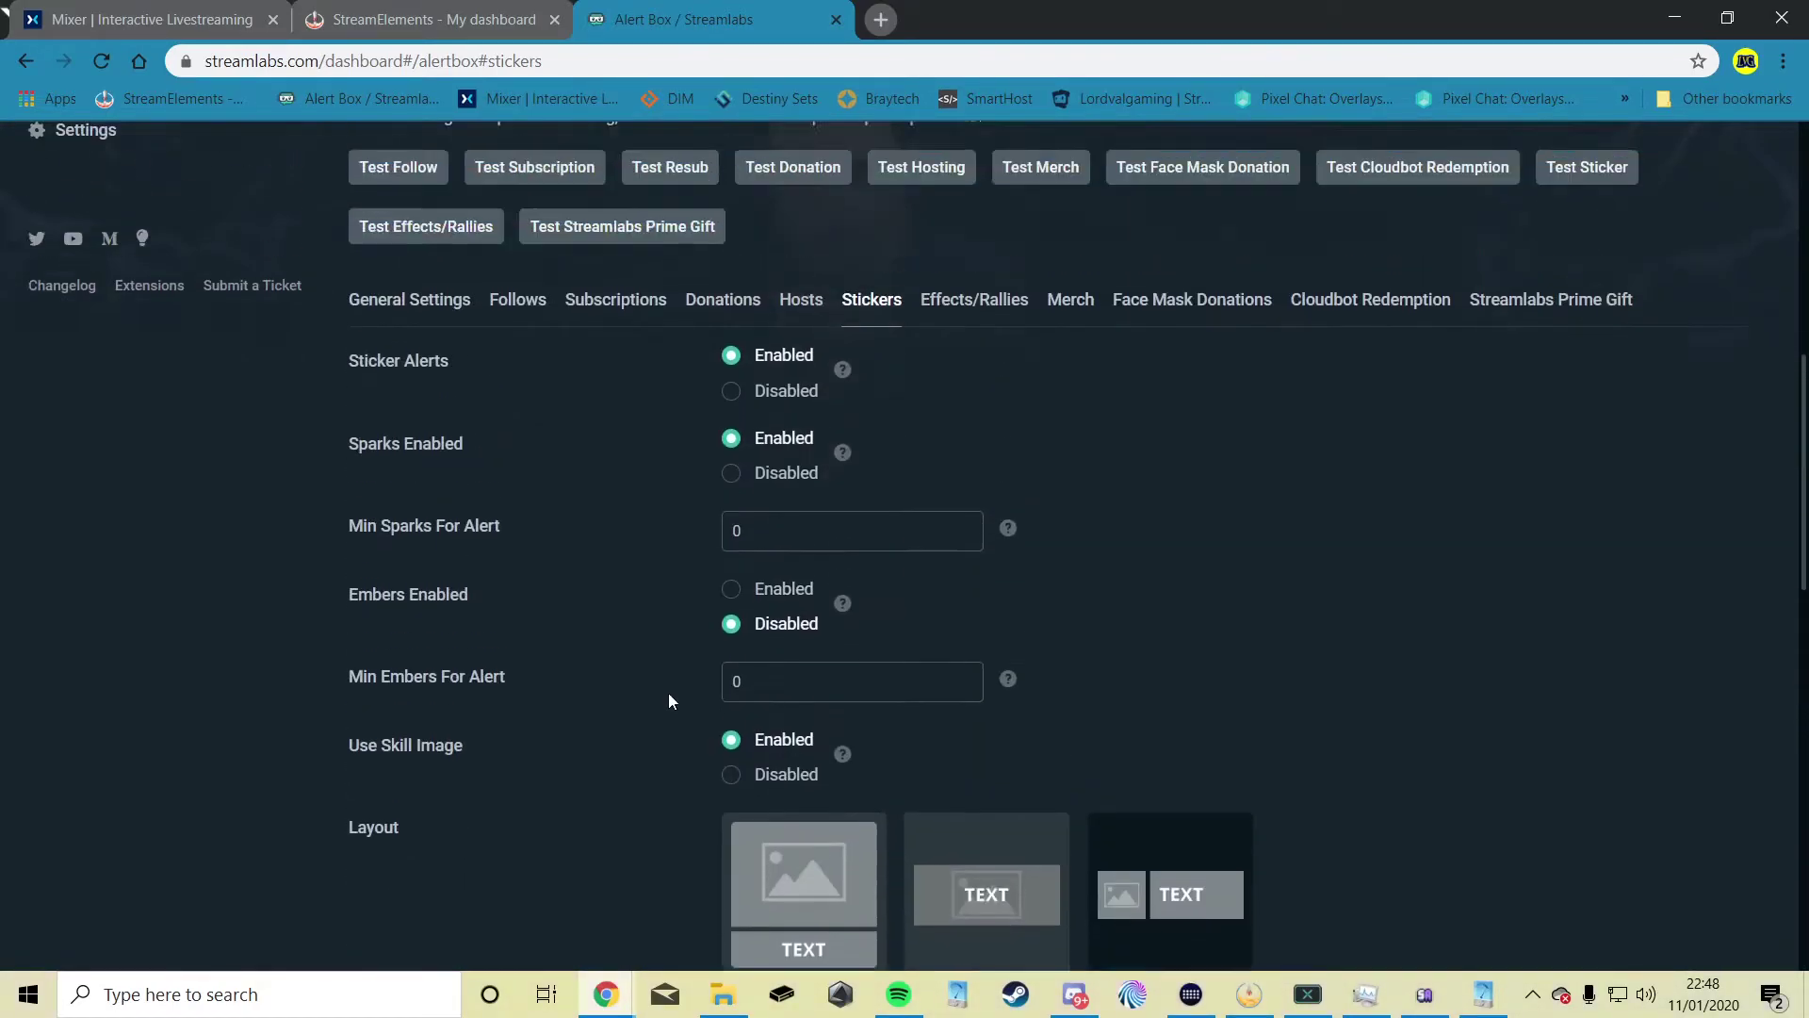
pyautogui.click(740, 669)
pyautogui.scroll(-1, 622, 727)
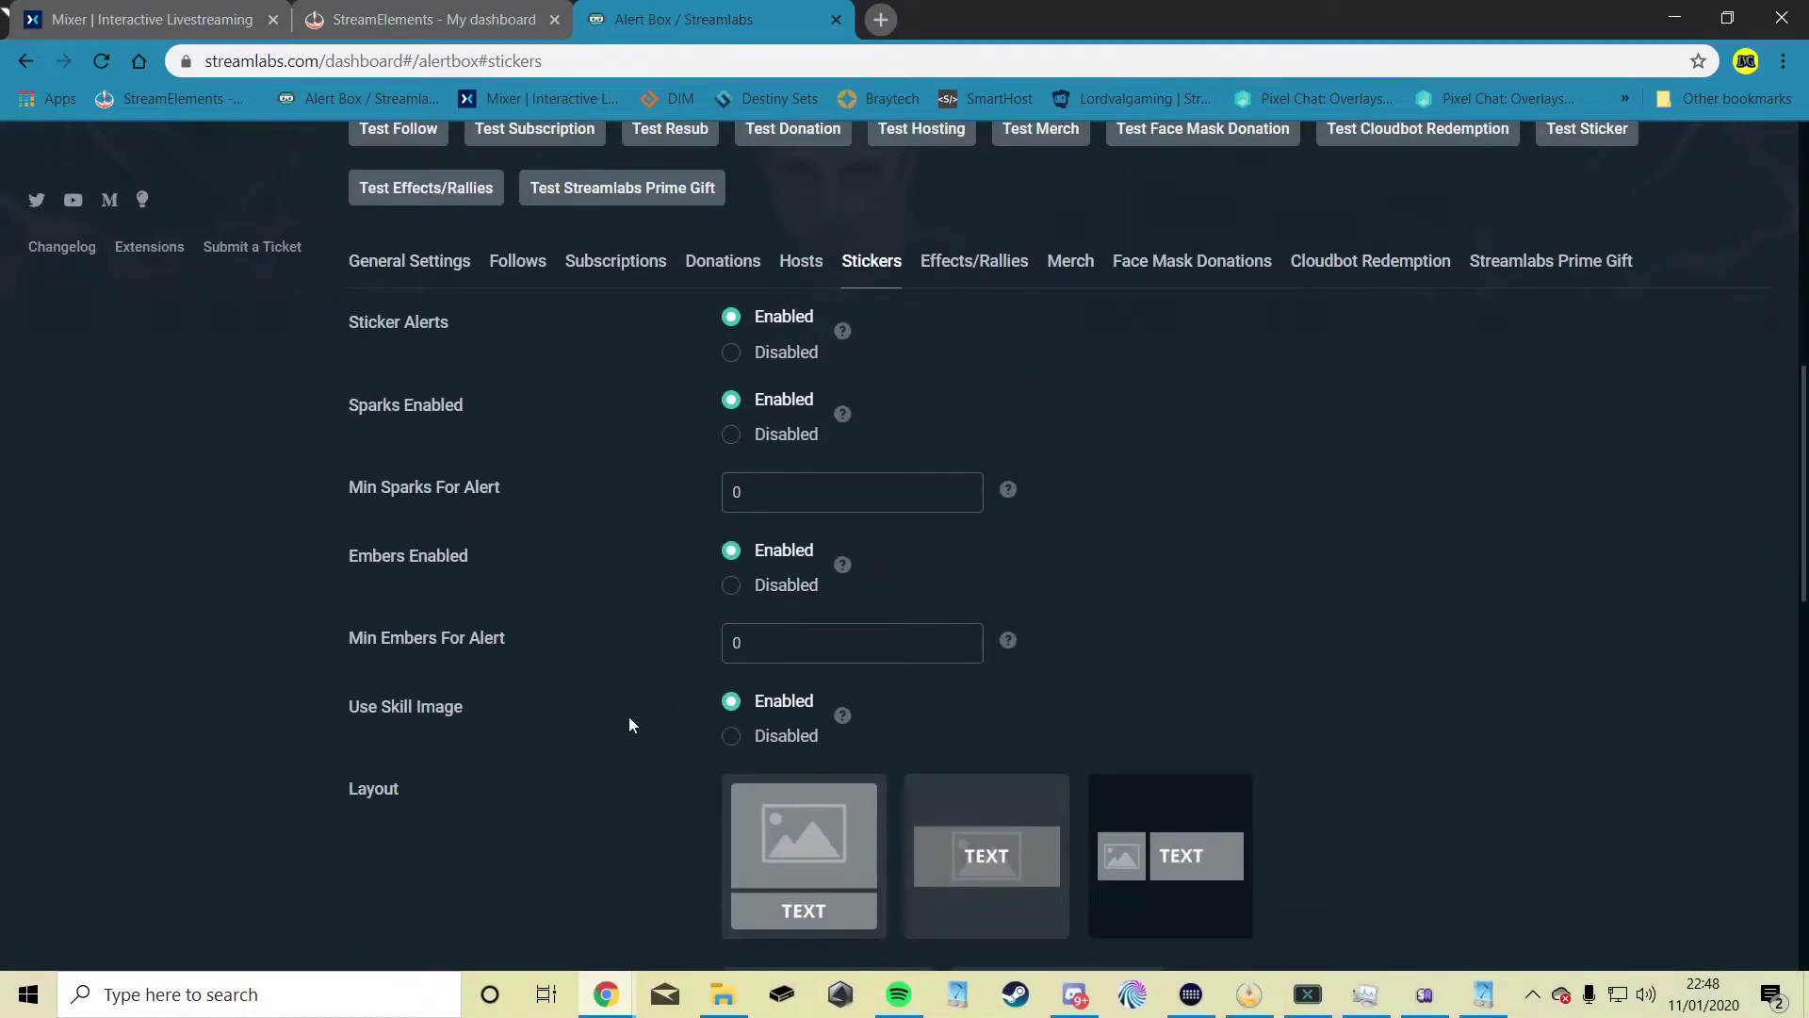
# Step: Examine the Use Skill Image option for sticker alerts along with the alert's image and sound settings
pyautogui.moveTo(358, 708); pyautogui.dragTo(479, 720)
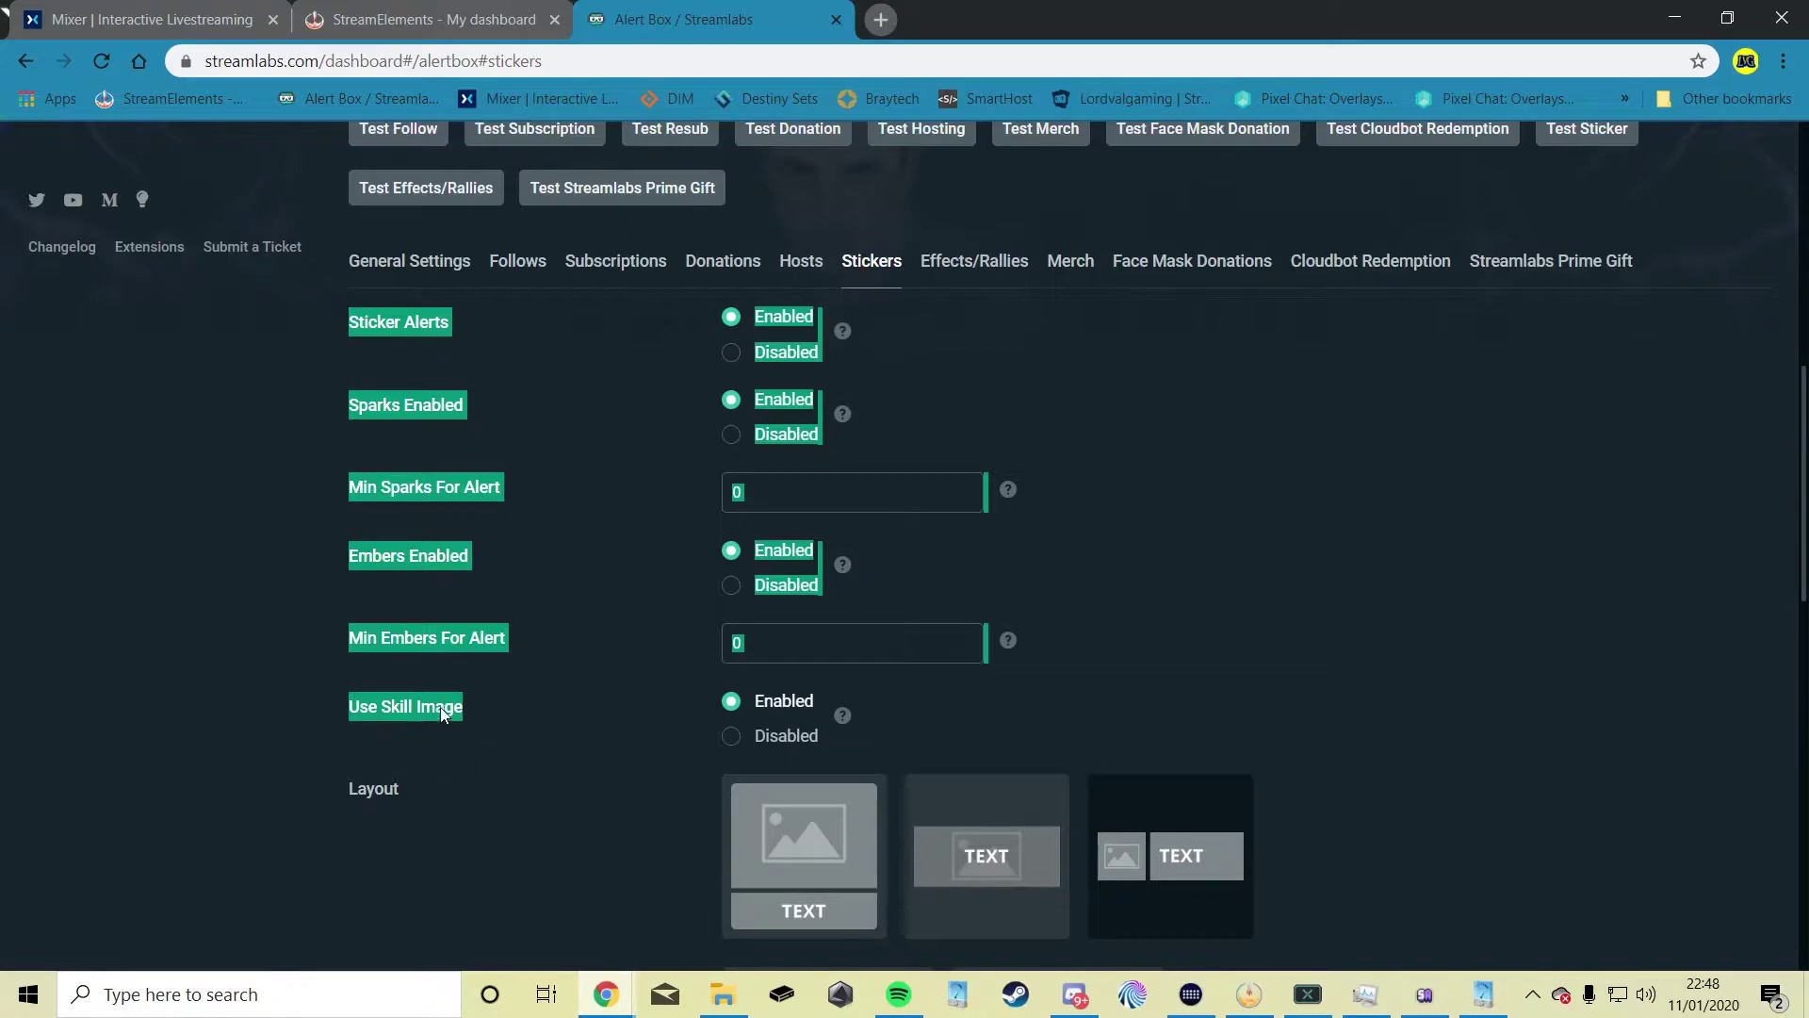
pyautogui.click(448, 715)
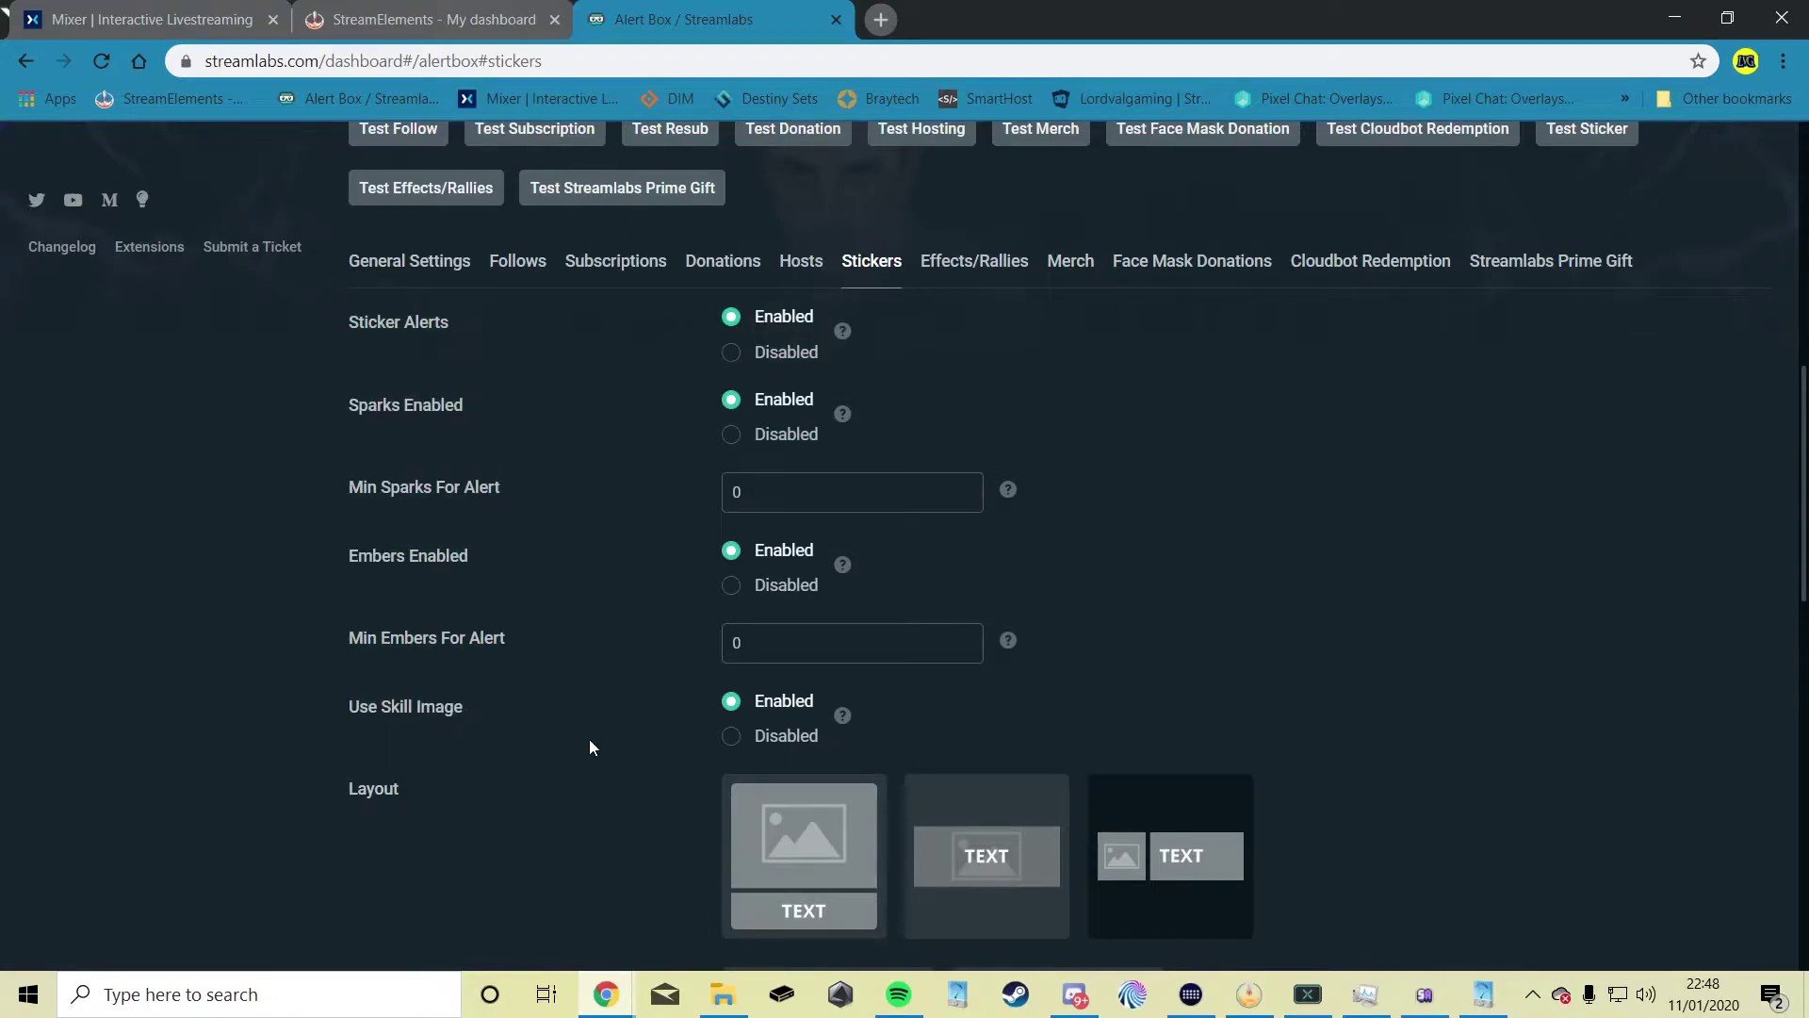
pyautogui.moveTo(463, 705); pyautogui.dragTo(347, 714)
pyautogui.click(451, 718)
pyautogui.moveTo(468, 719); pyautogui.dragTo(385, 717)
pyautogui.click(675, 741)
pyautogui.scroll(-9, 568, 846)
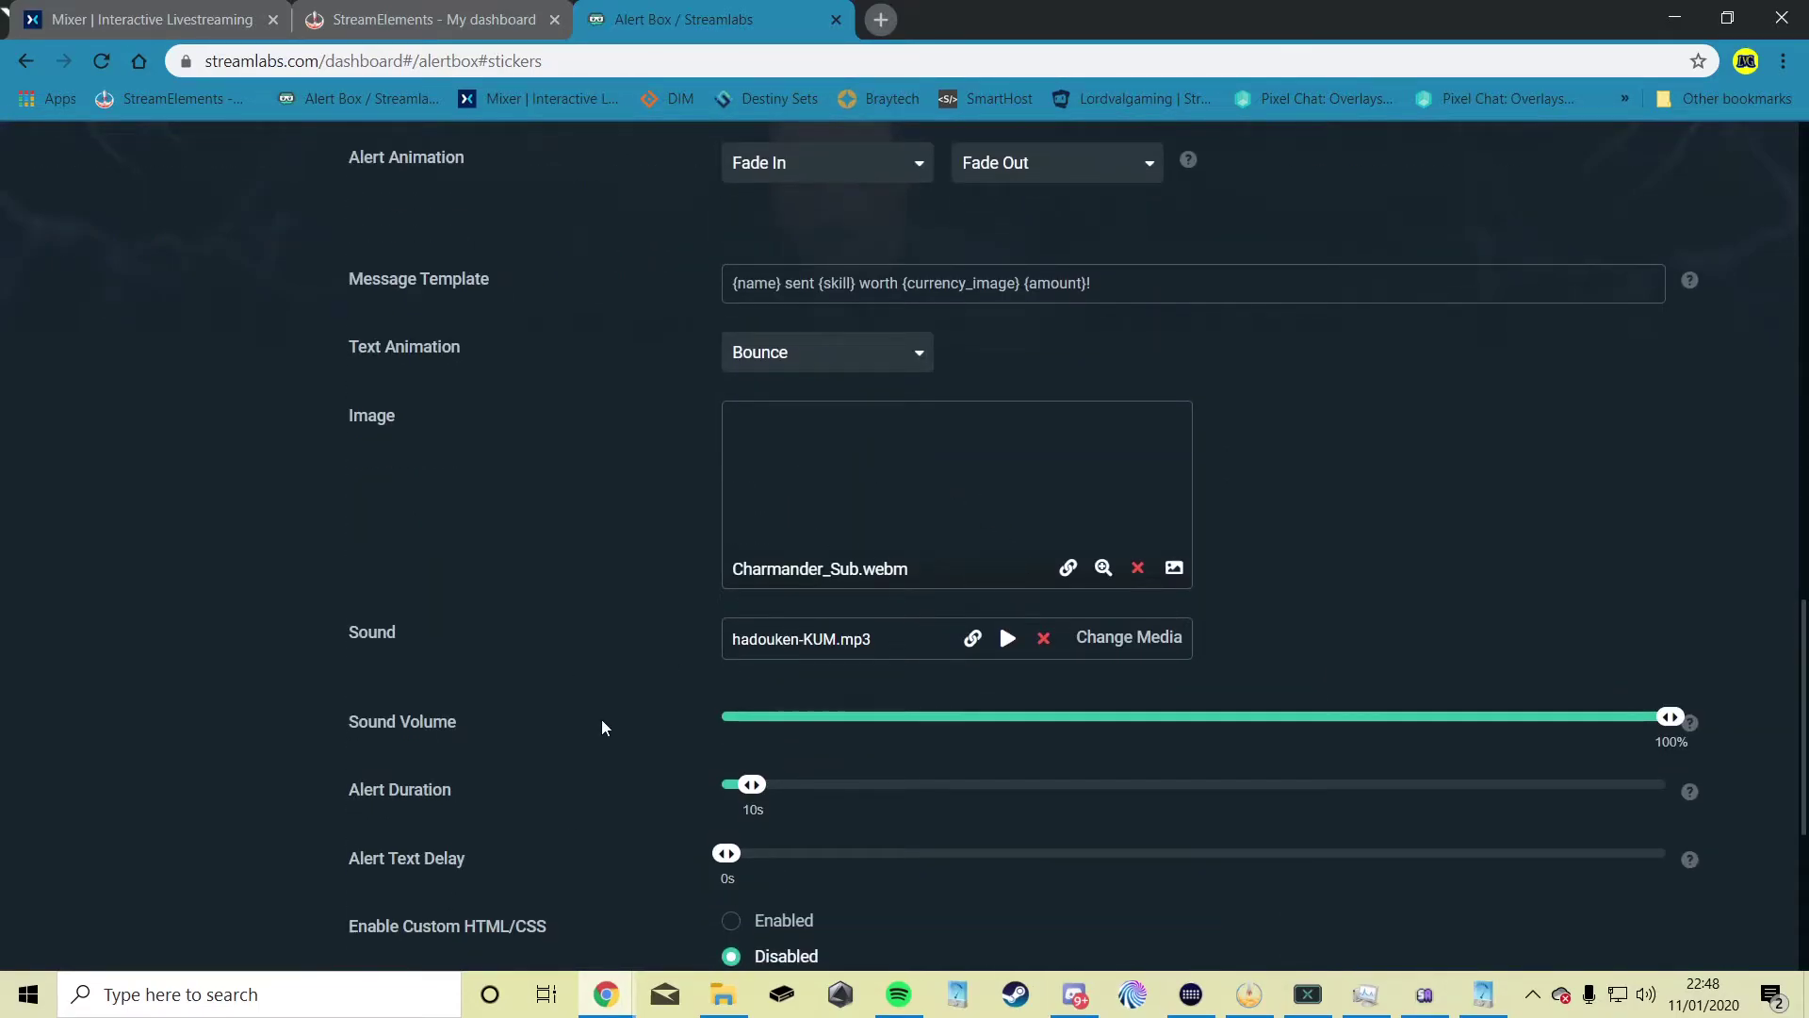
# Step: Open the Effects/Rallies alert settings and review the skill image, message template, text animation, image and sound
pyautogui.scroll(10, 606, 726)
pyautogui.scroll(-2, 948, 799)
pyautogui.click(975, 613)
pyautogui.scroll(-5, 613, 697)
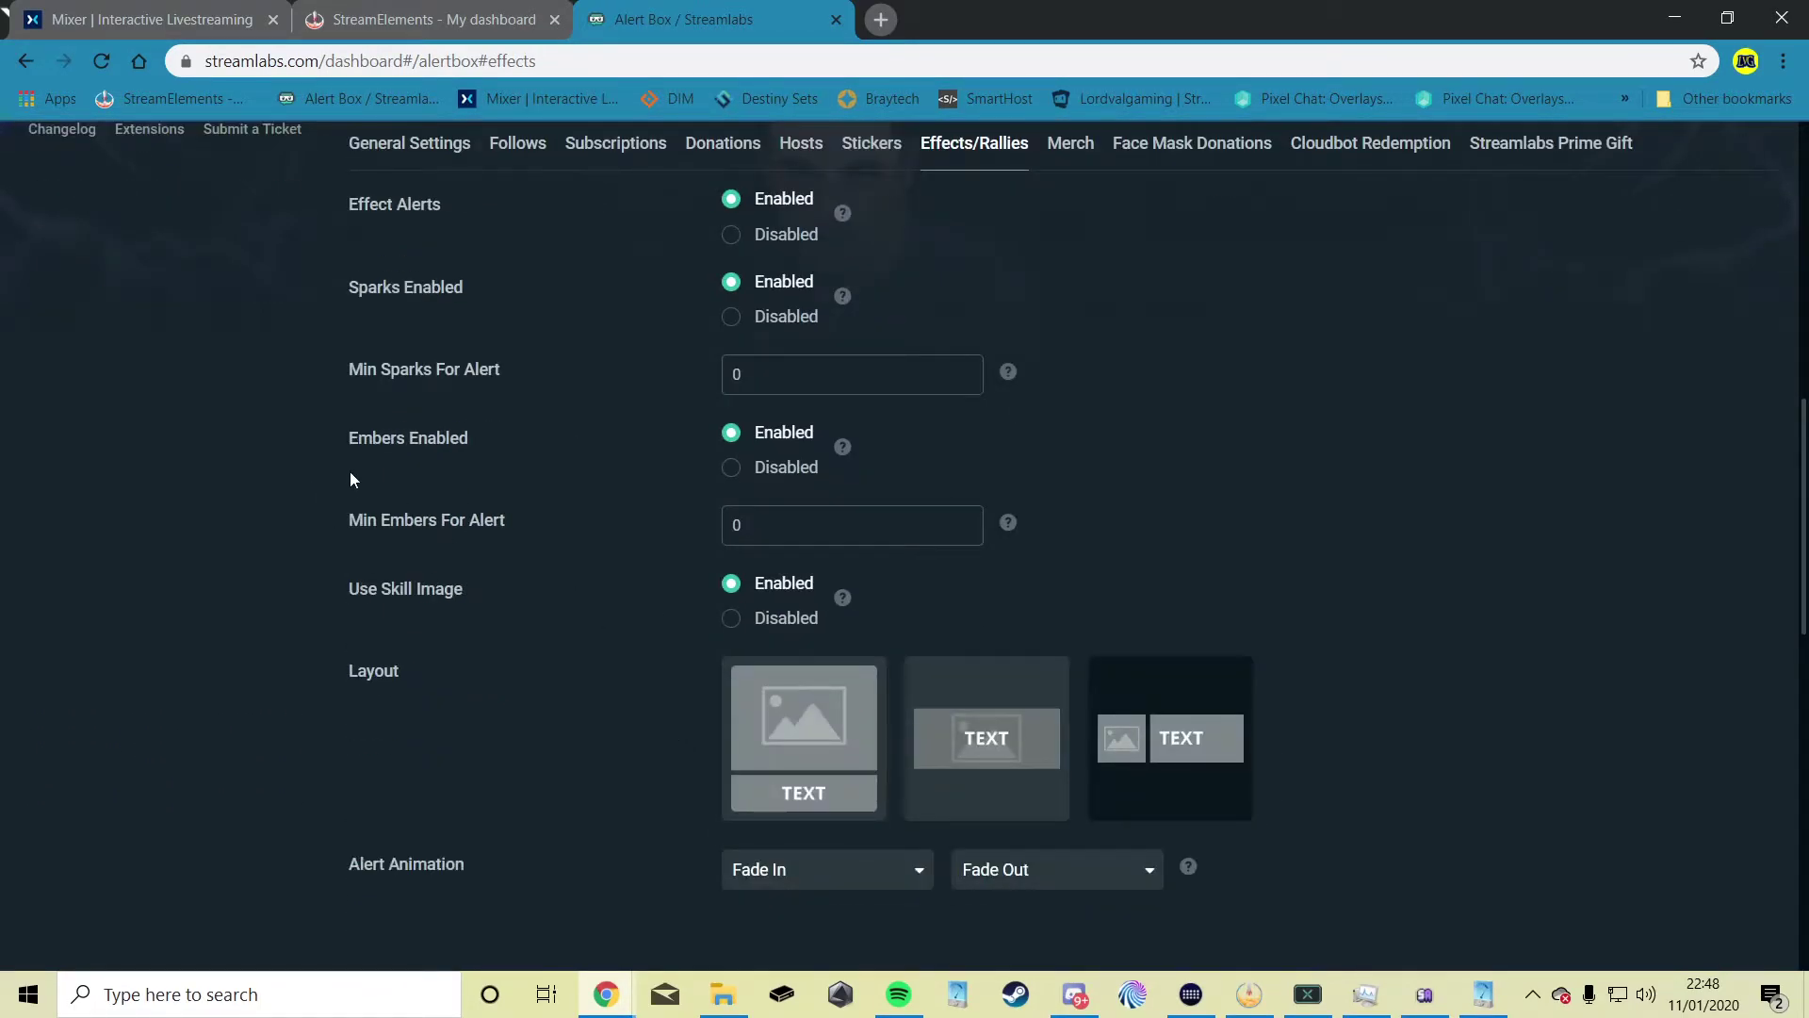
pyautogui.moveTo(292, 619); pyautogui.dragTo(432, 597)
pyautogui.click(539, 639)
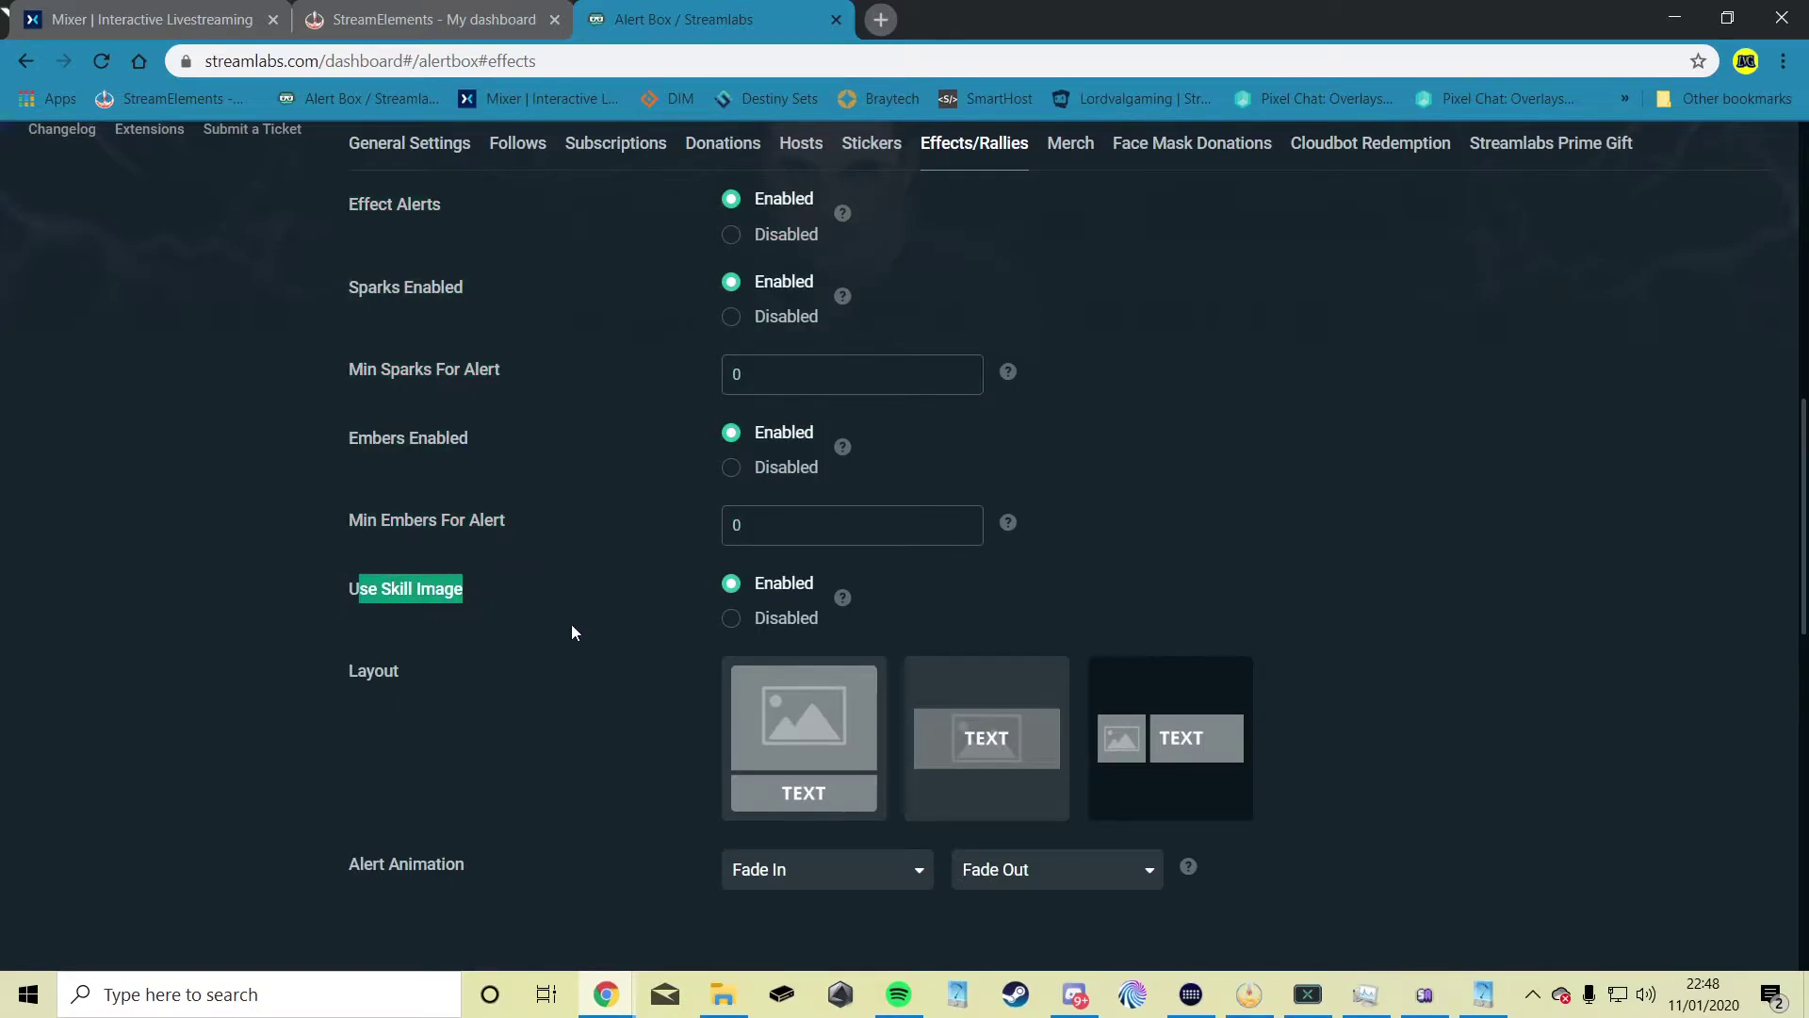
pyautogui.click(577, 604)
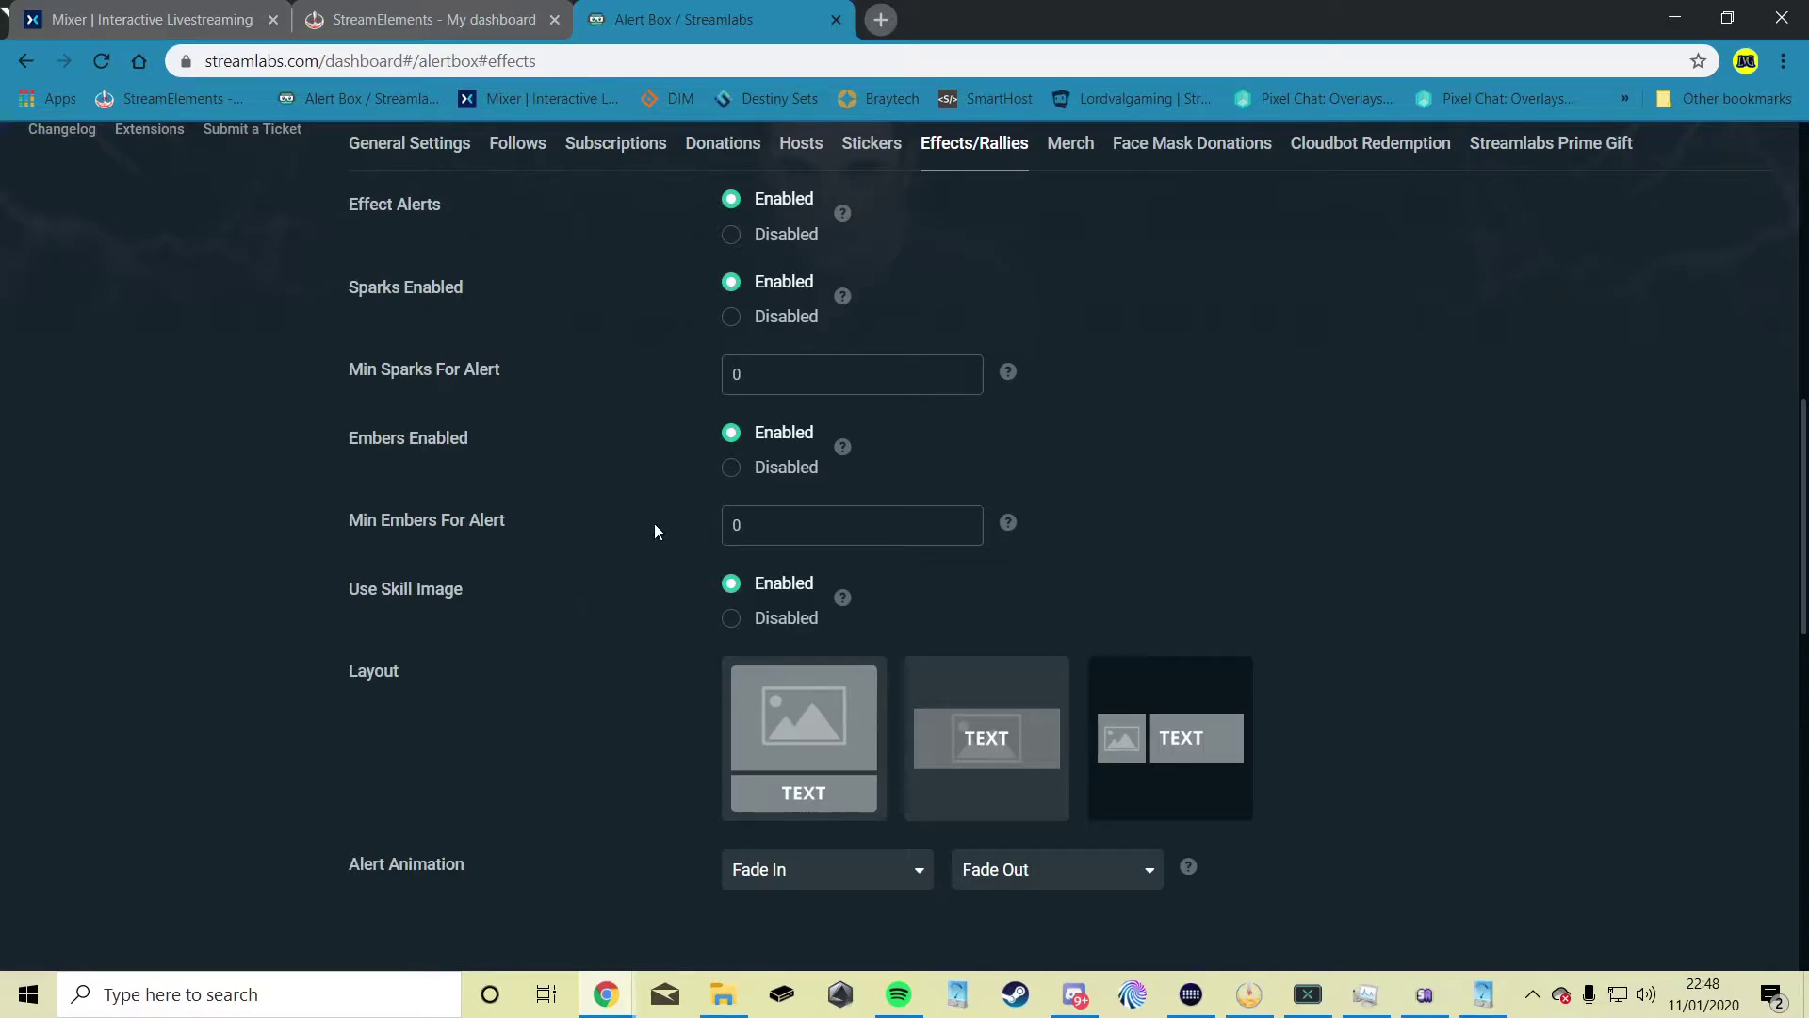
pyautogui.scroll(-6, 626, 529)
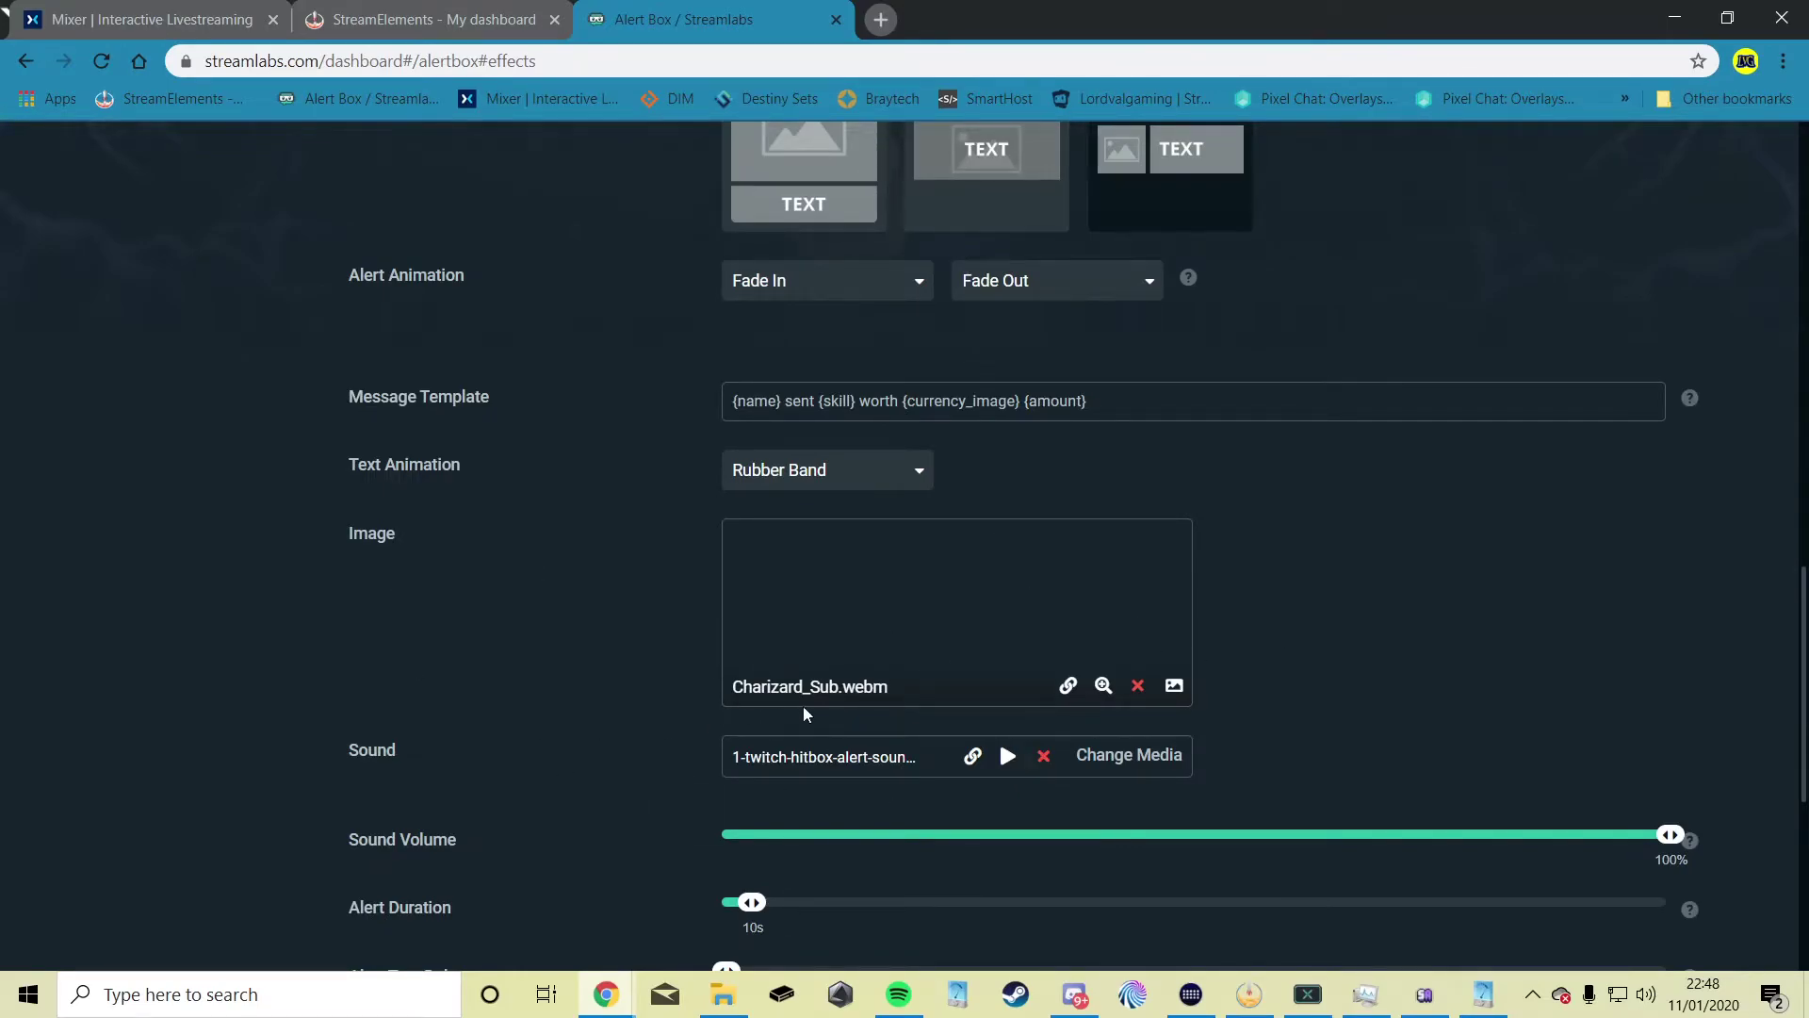
# Step: Open the gallery of all widgets and look through the available stream widgets
pyautogui.scroll(8, 500, 794)
pyautogui.scroll(8, 500, 794)
pyautogui.scroll(-3, 578, 774)
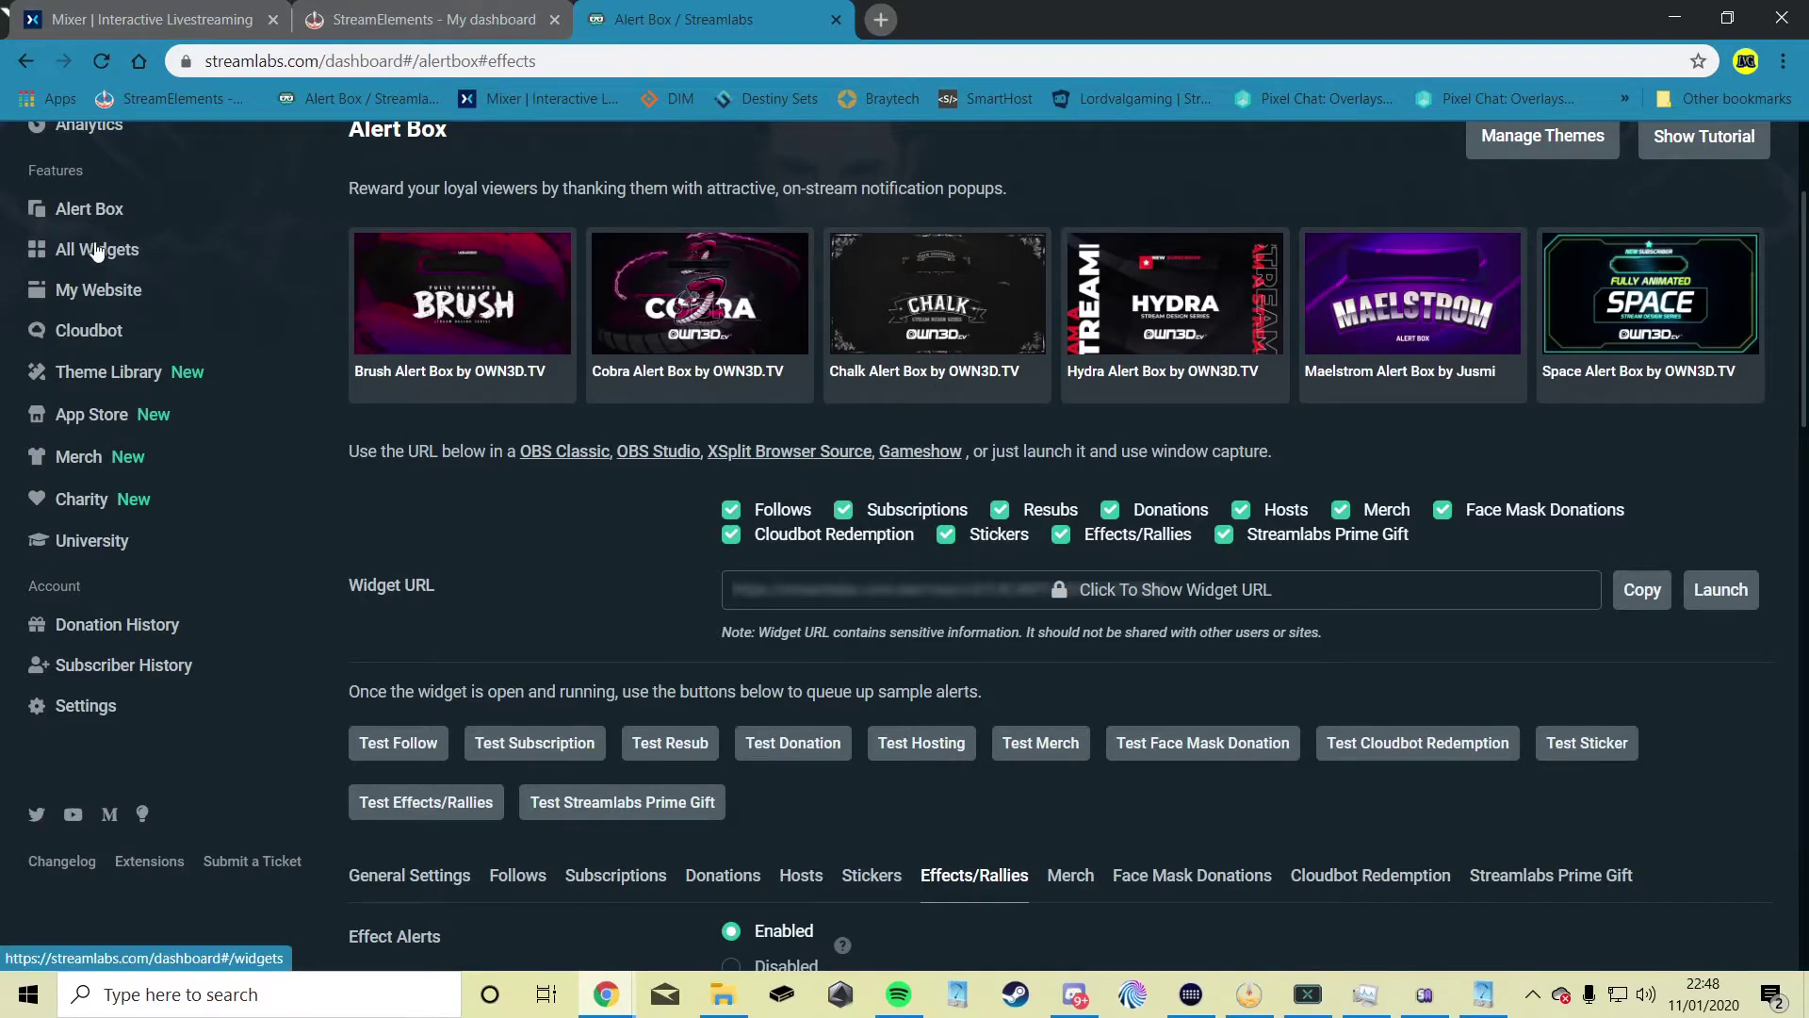
pyautogui.click(94, 250)
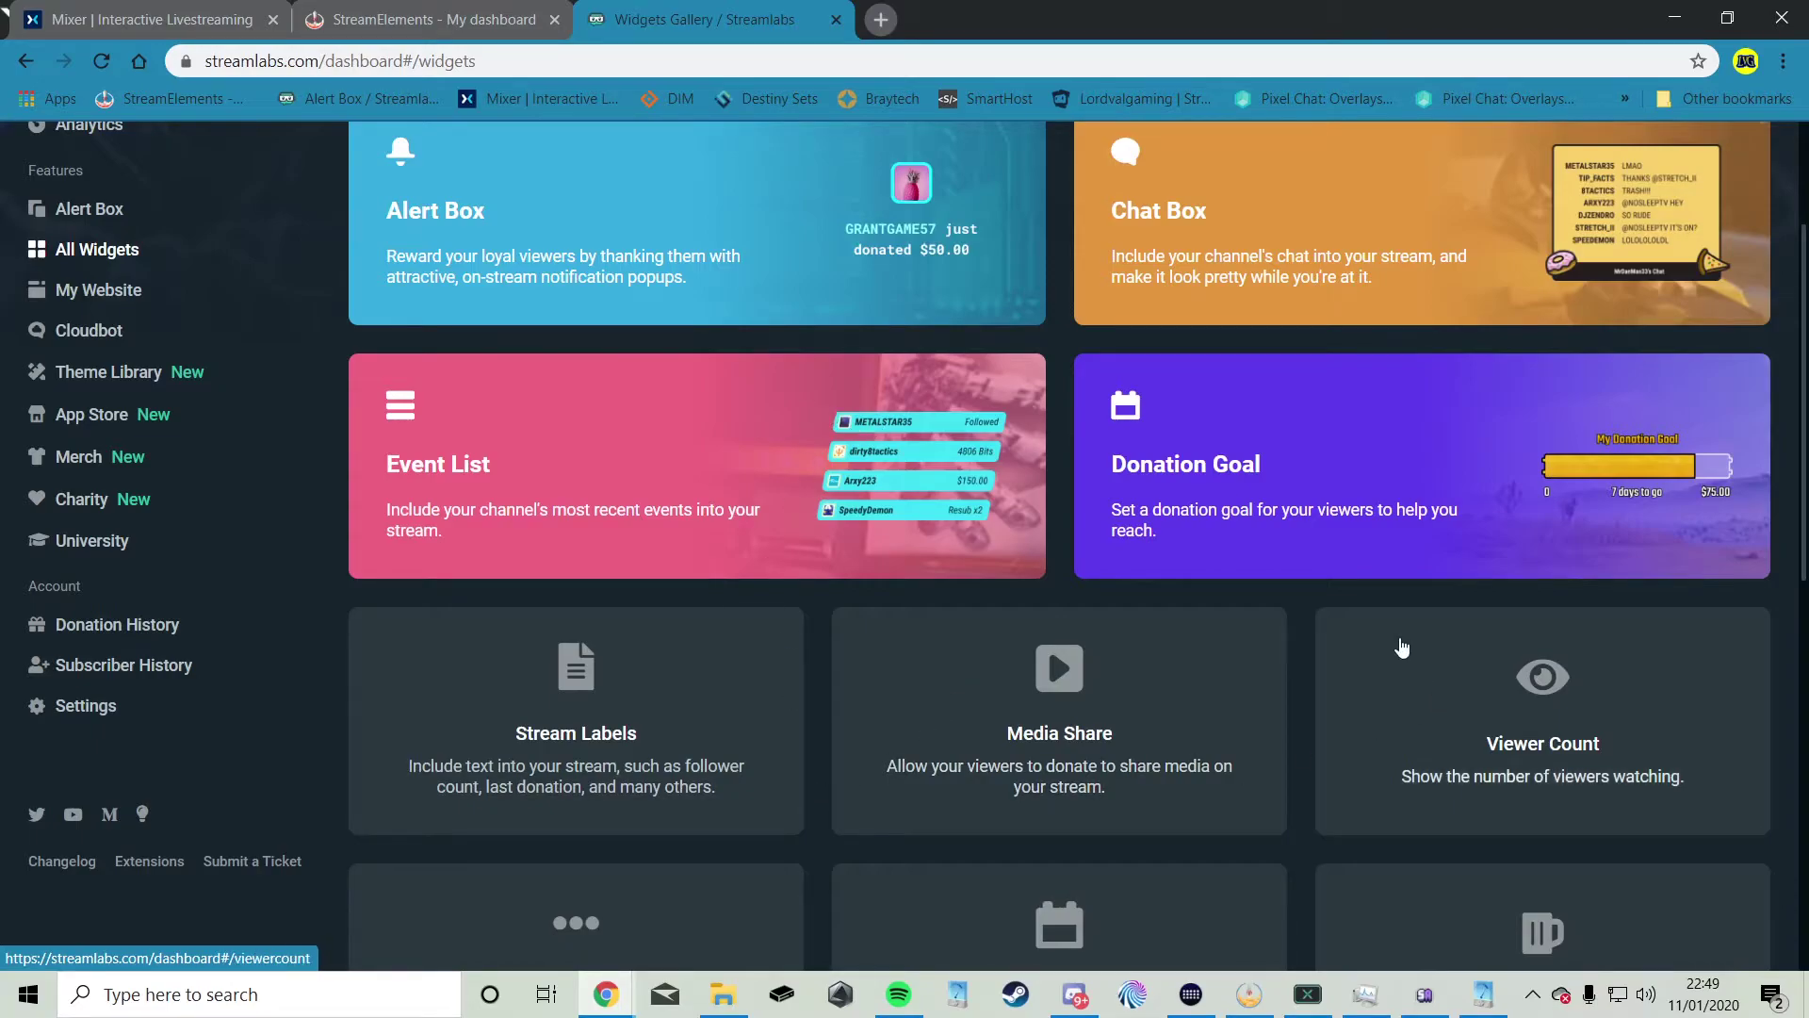
pyautogui.scroll(-5, 1258, 514)
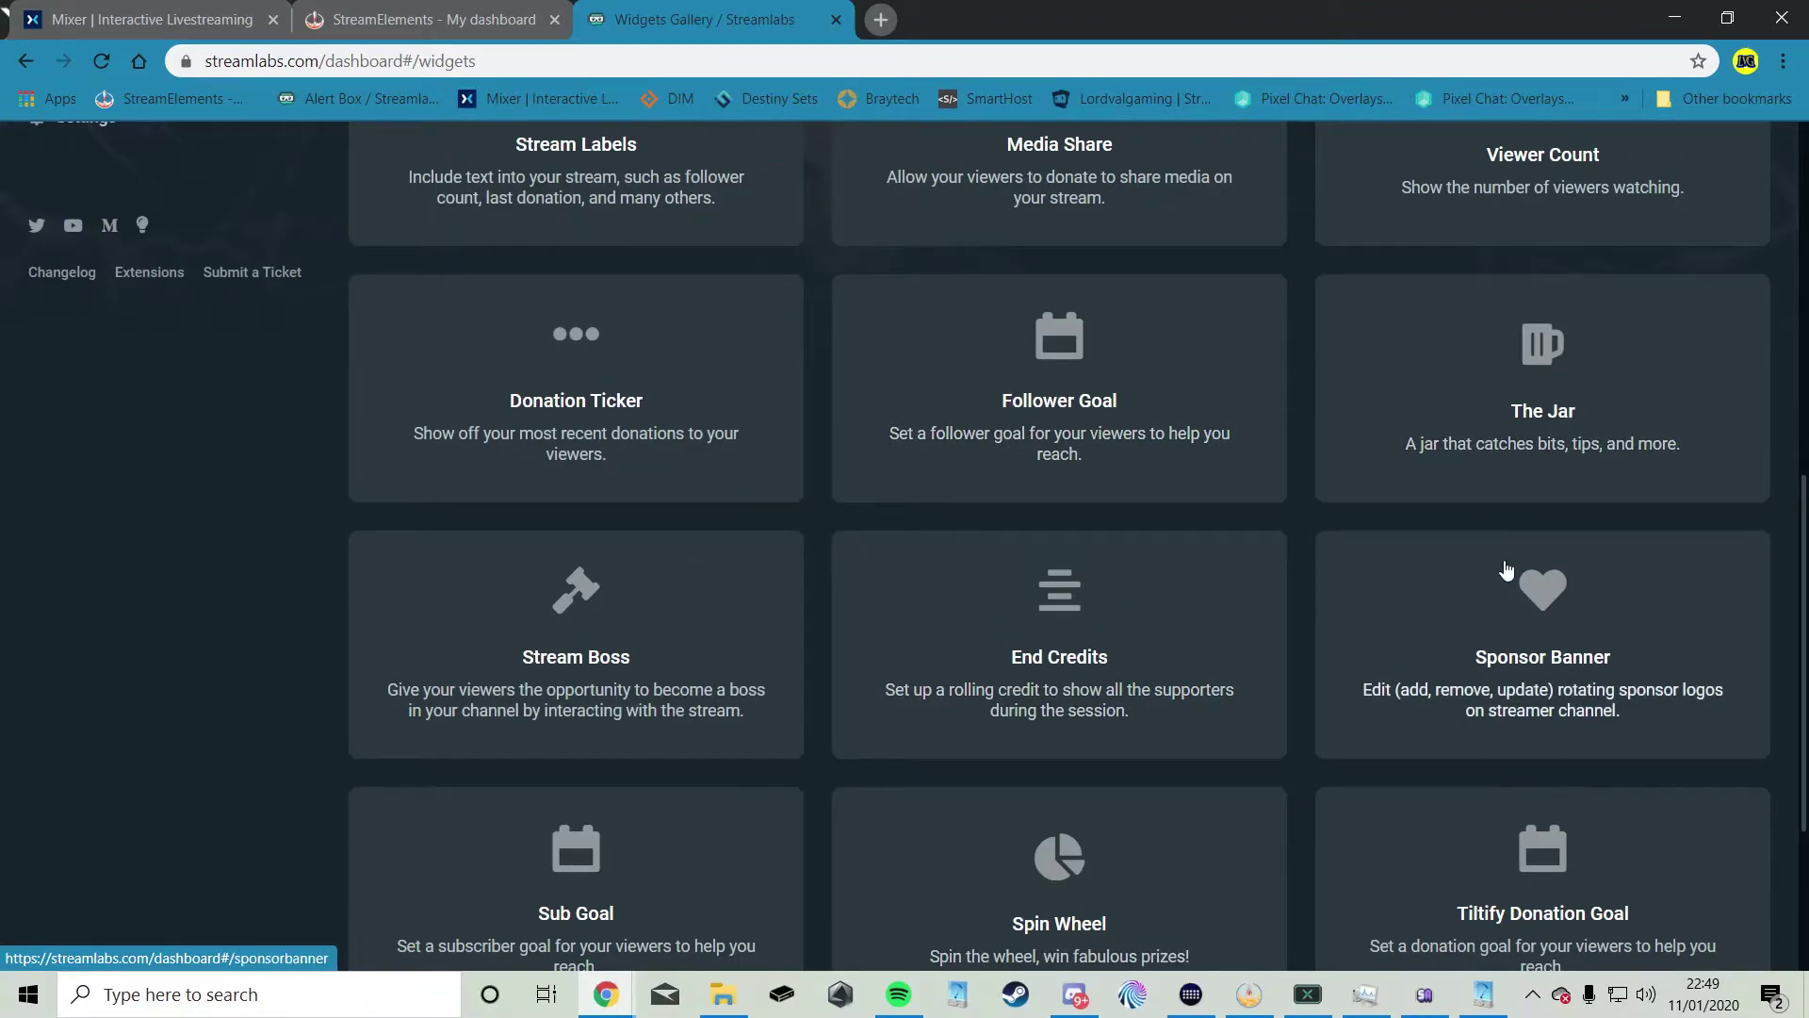
pyautogui.scroll(-2, 1419, 588)
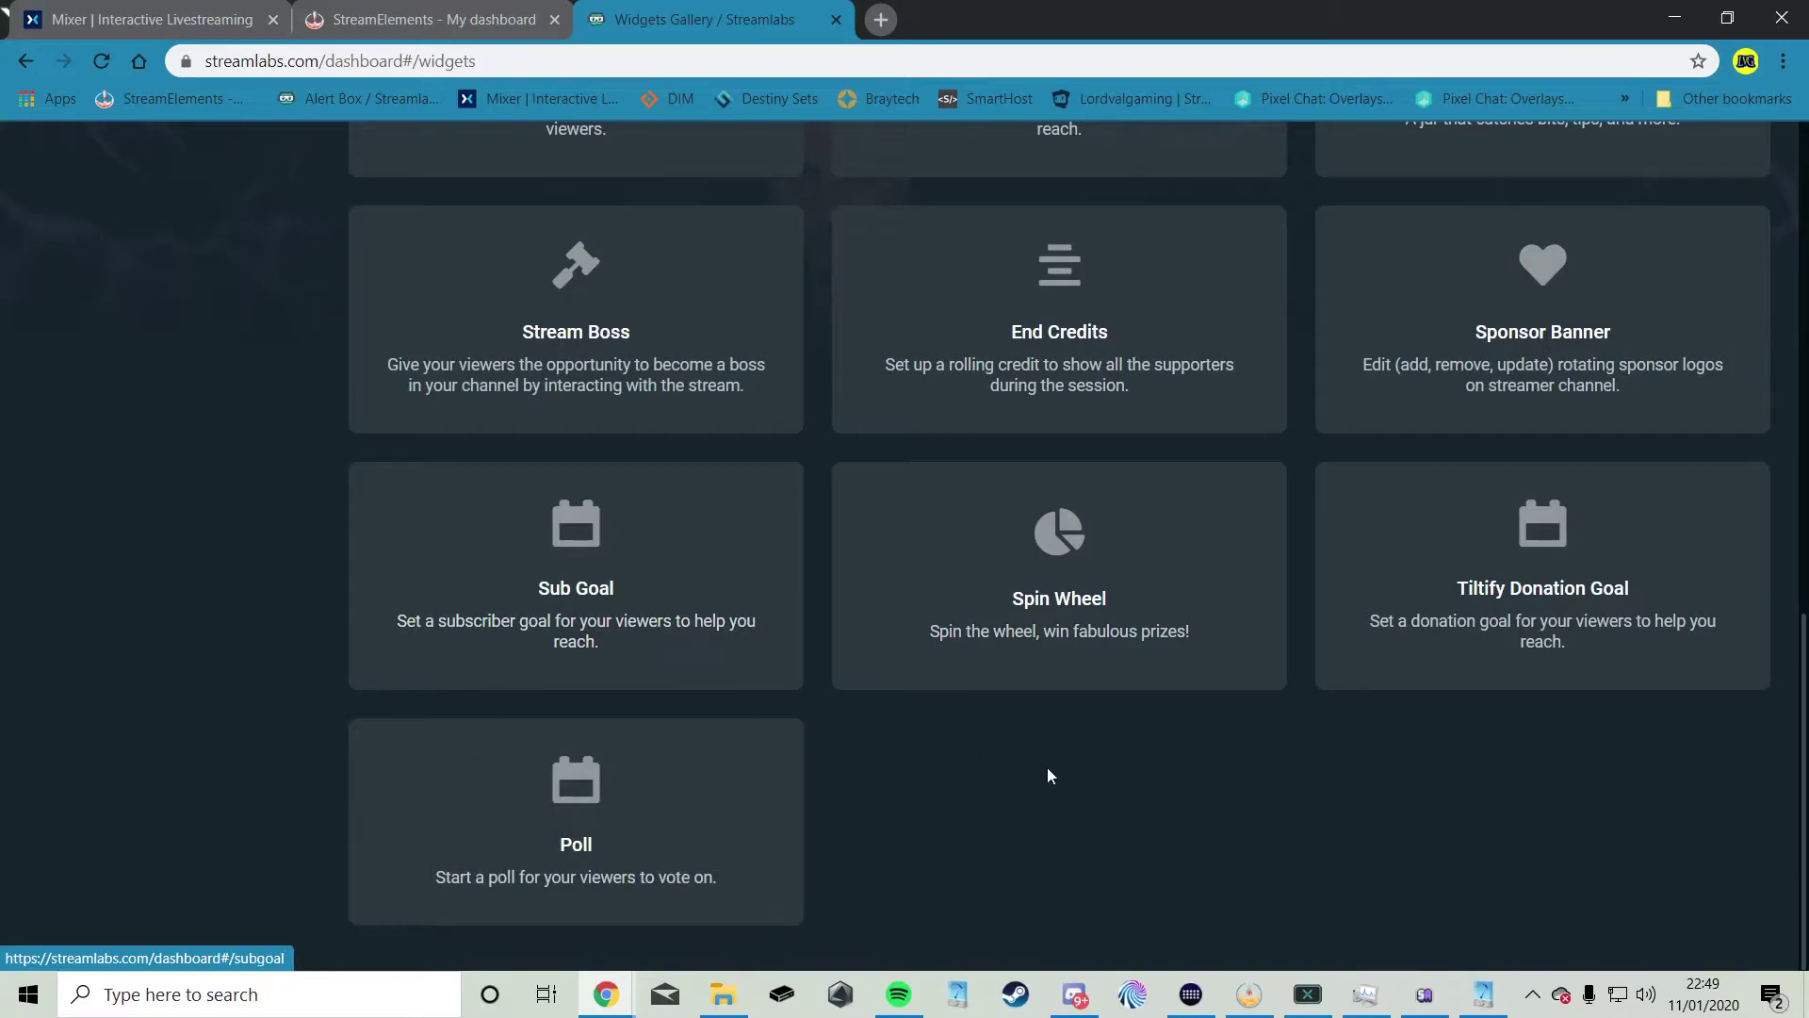
pyautogui.scroll(10, 980, 842)
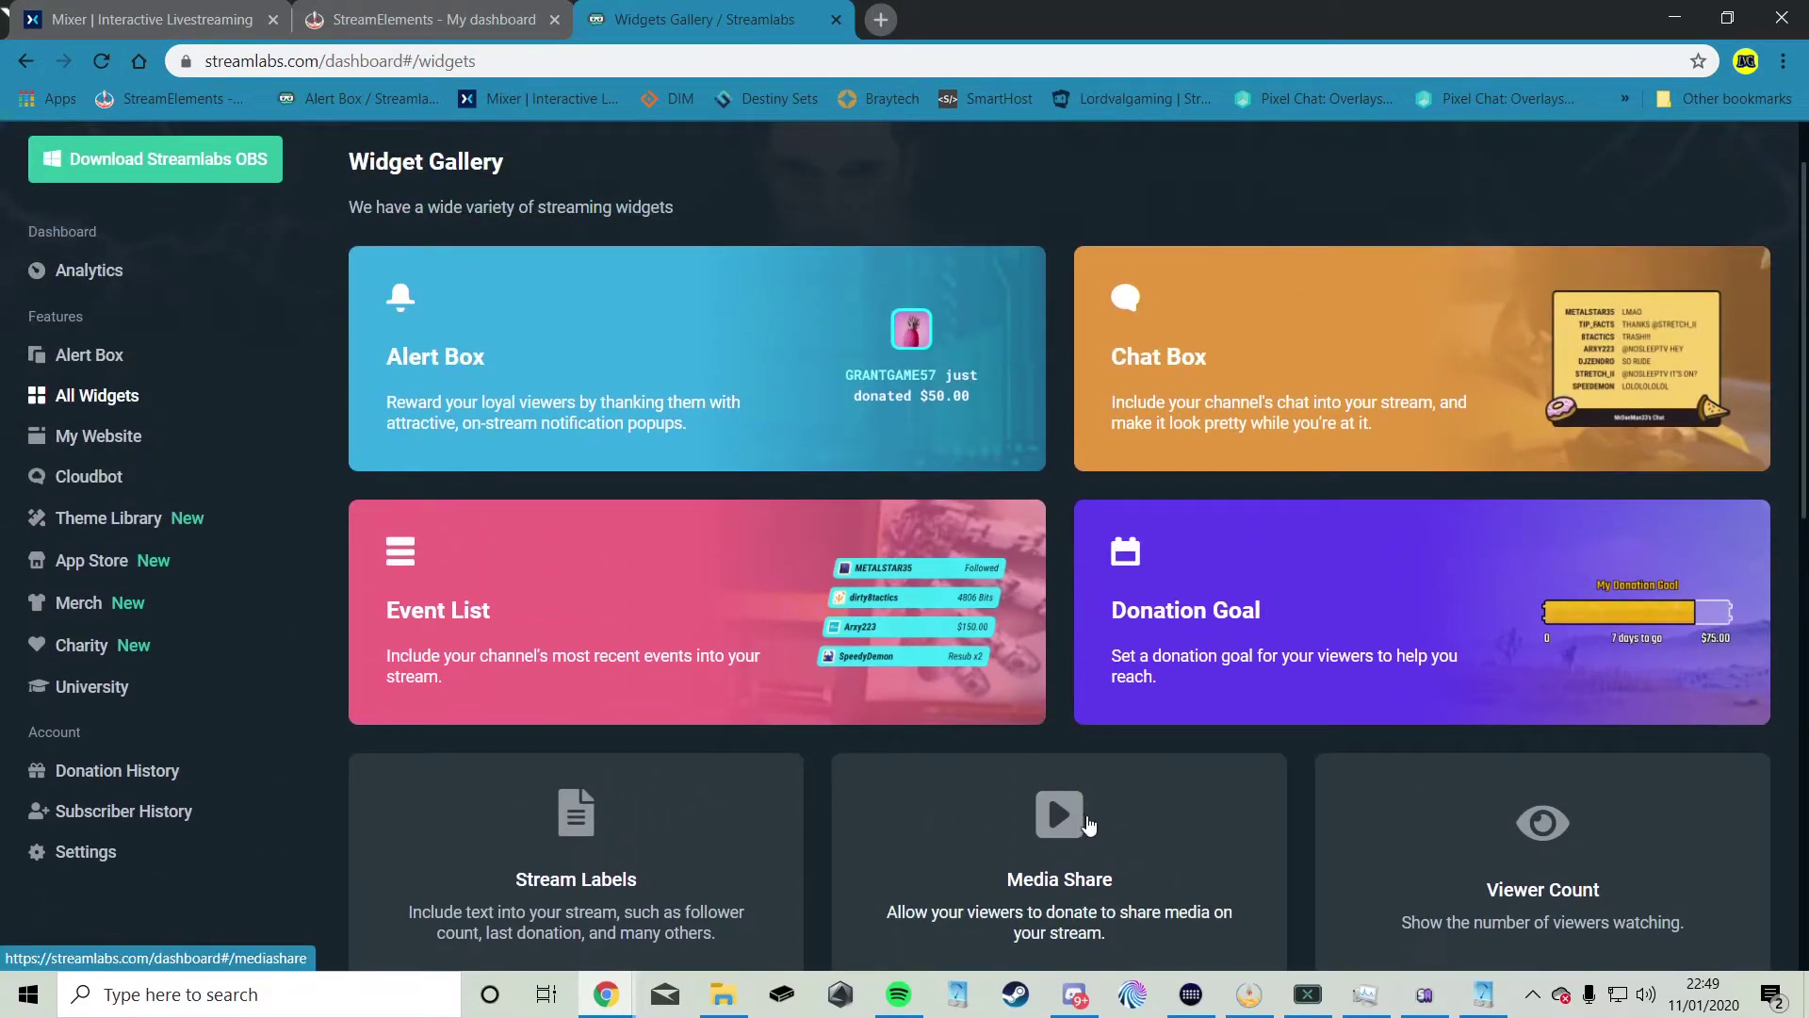
pyautogui.scroll(-1, 1082, 824)
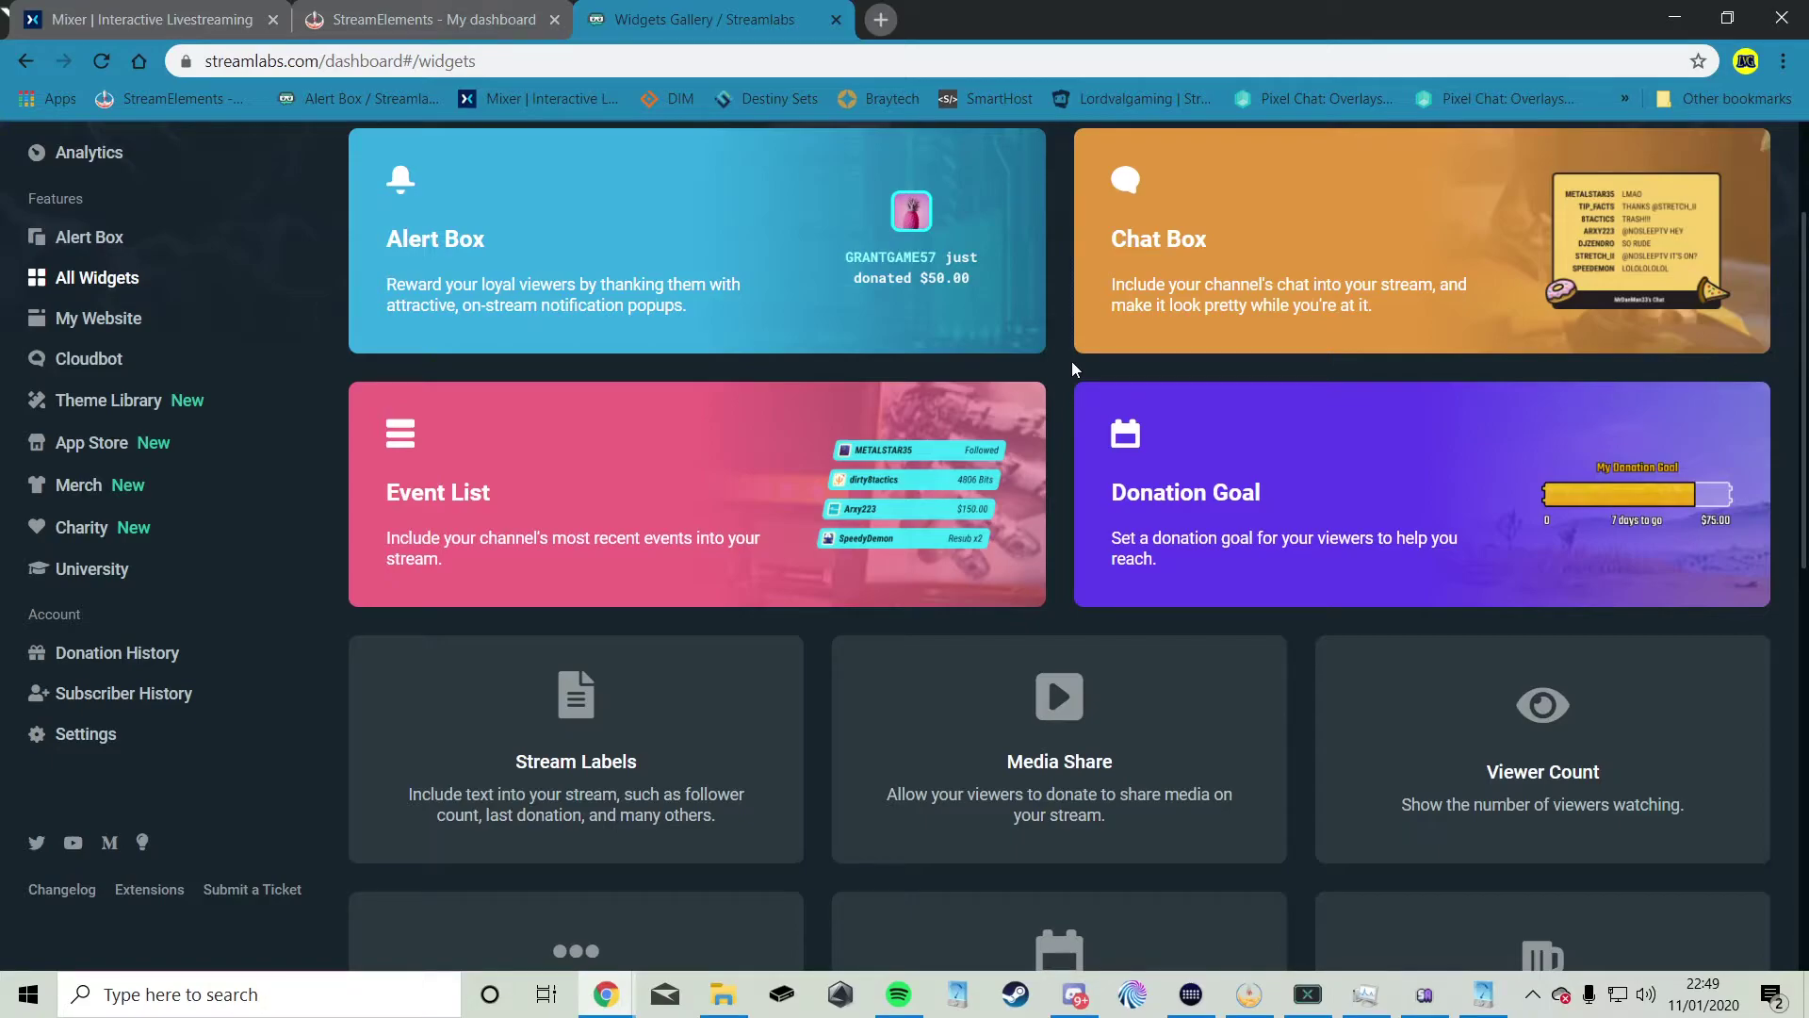
# Step: Open the Chat Box widget and look over its settings and chat preview
pyautogui.click(1161, 226)
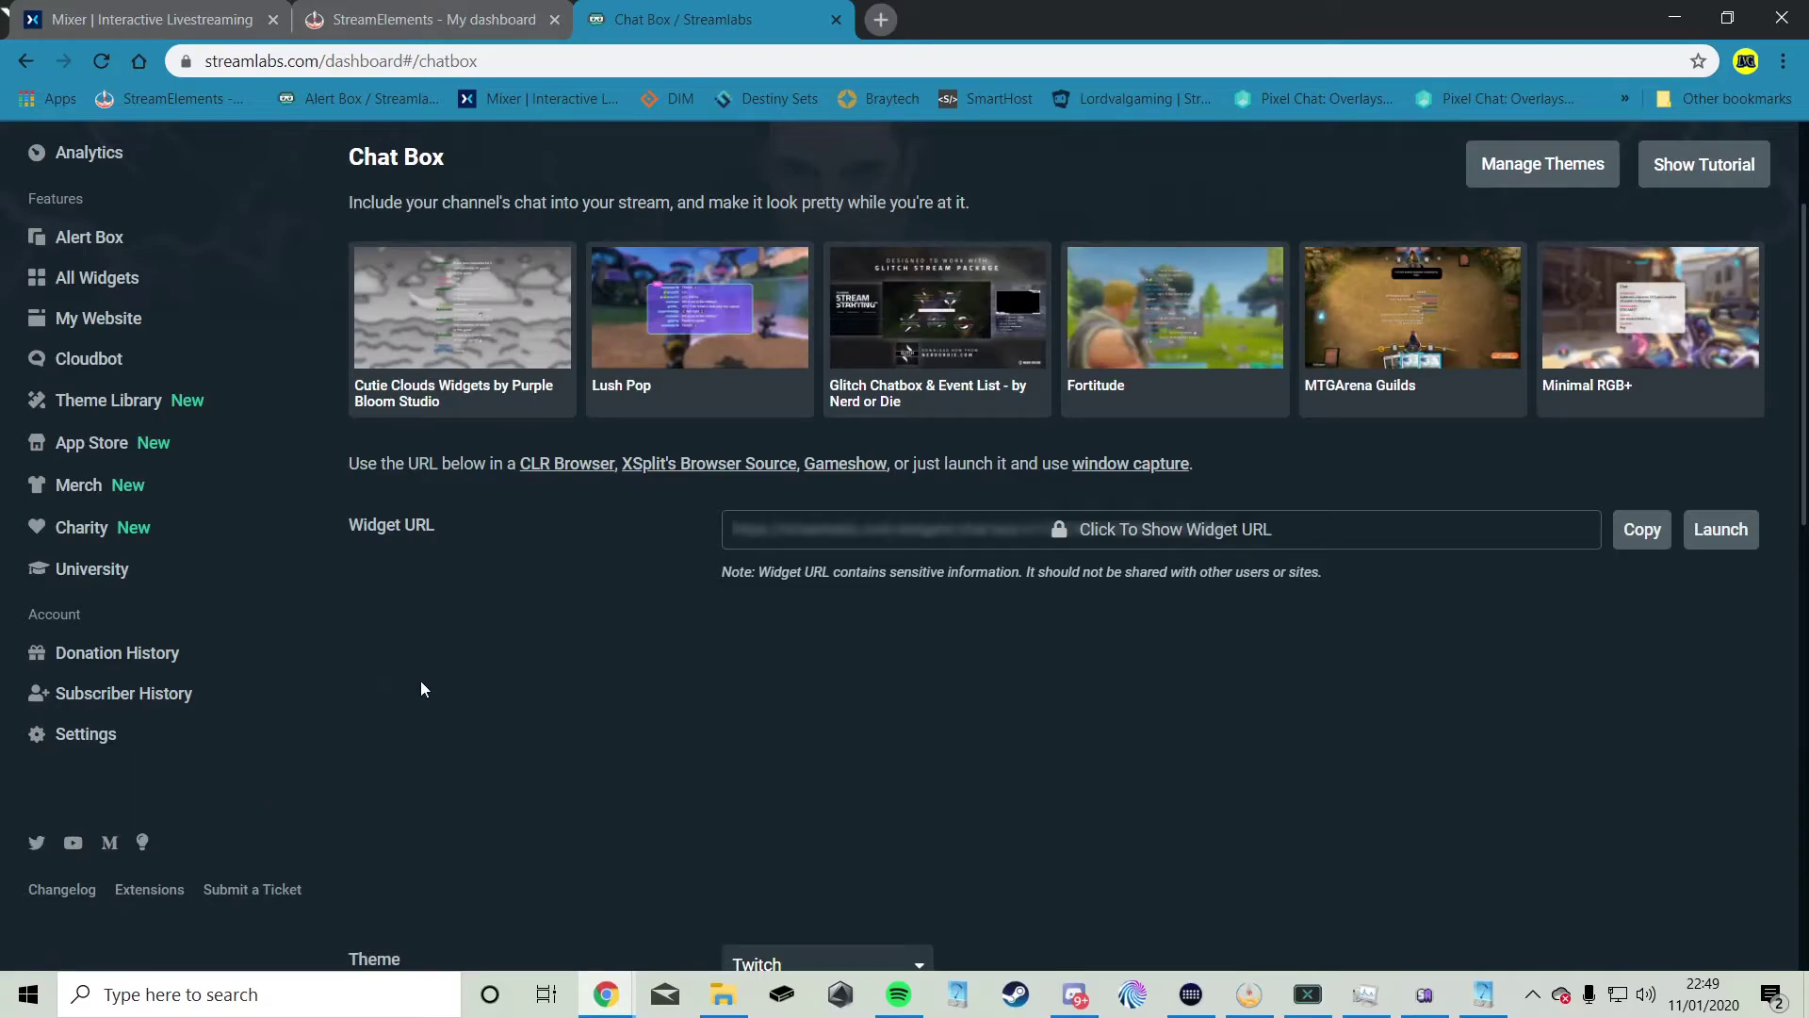
pyautogui.scroll(-12, 455, 716)
pyautogui.scroll(5, 533, 614)
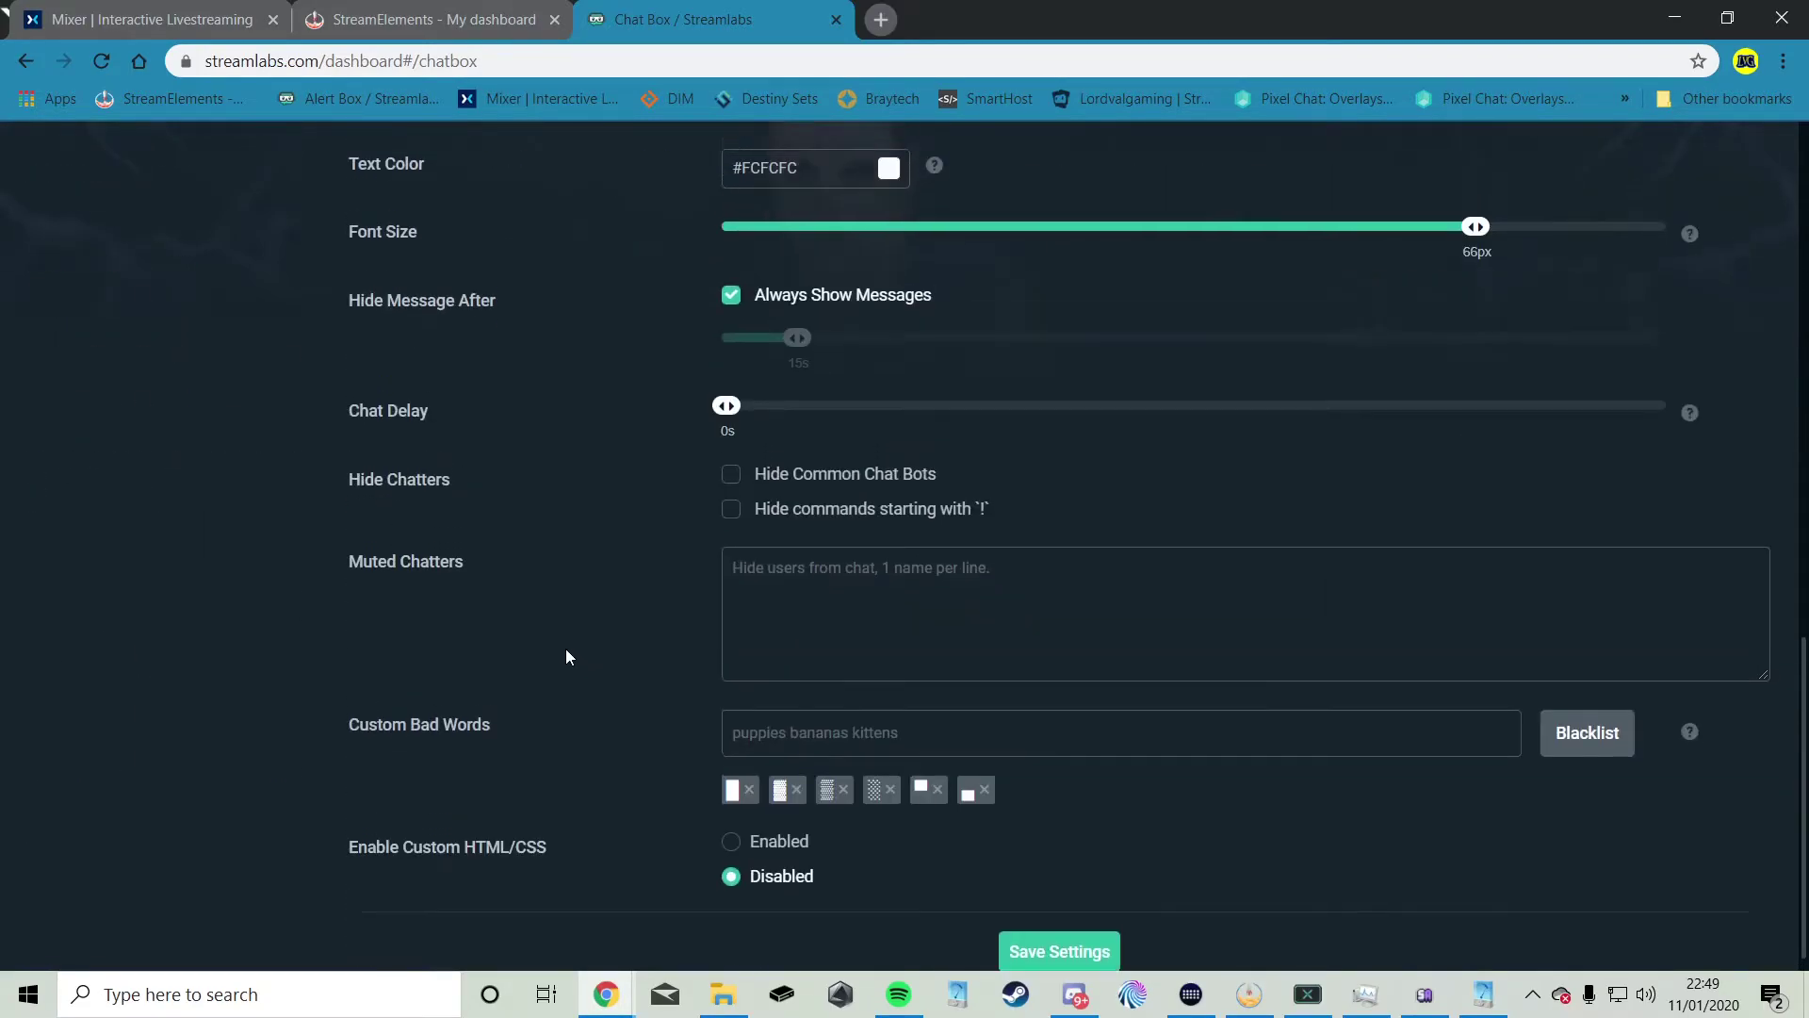
pyautogui.scroll(2, 603, 697)
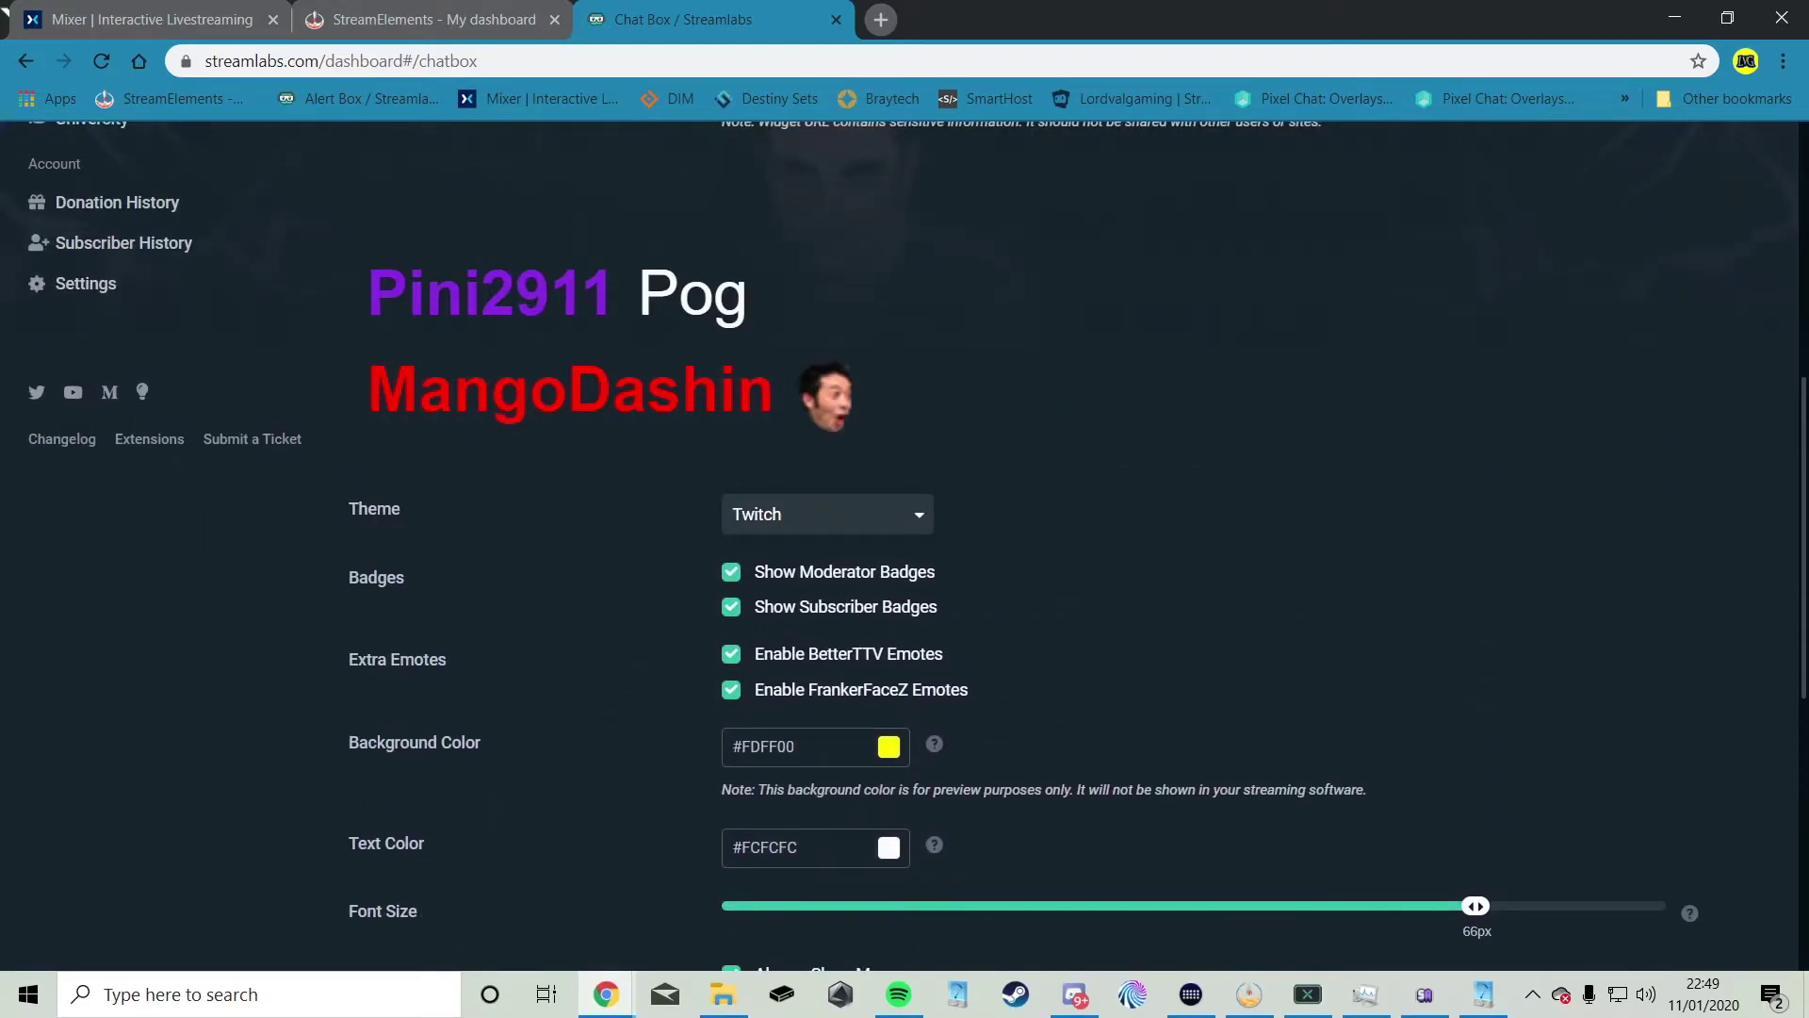
# Step: Preview the Clean and Chunky chat box themes, and switch the theme back to Twitch
pyautogui.click(931, 514)
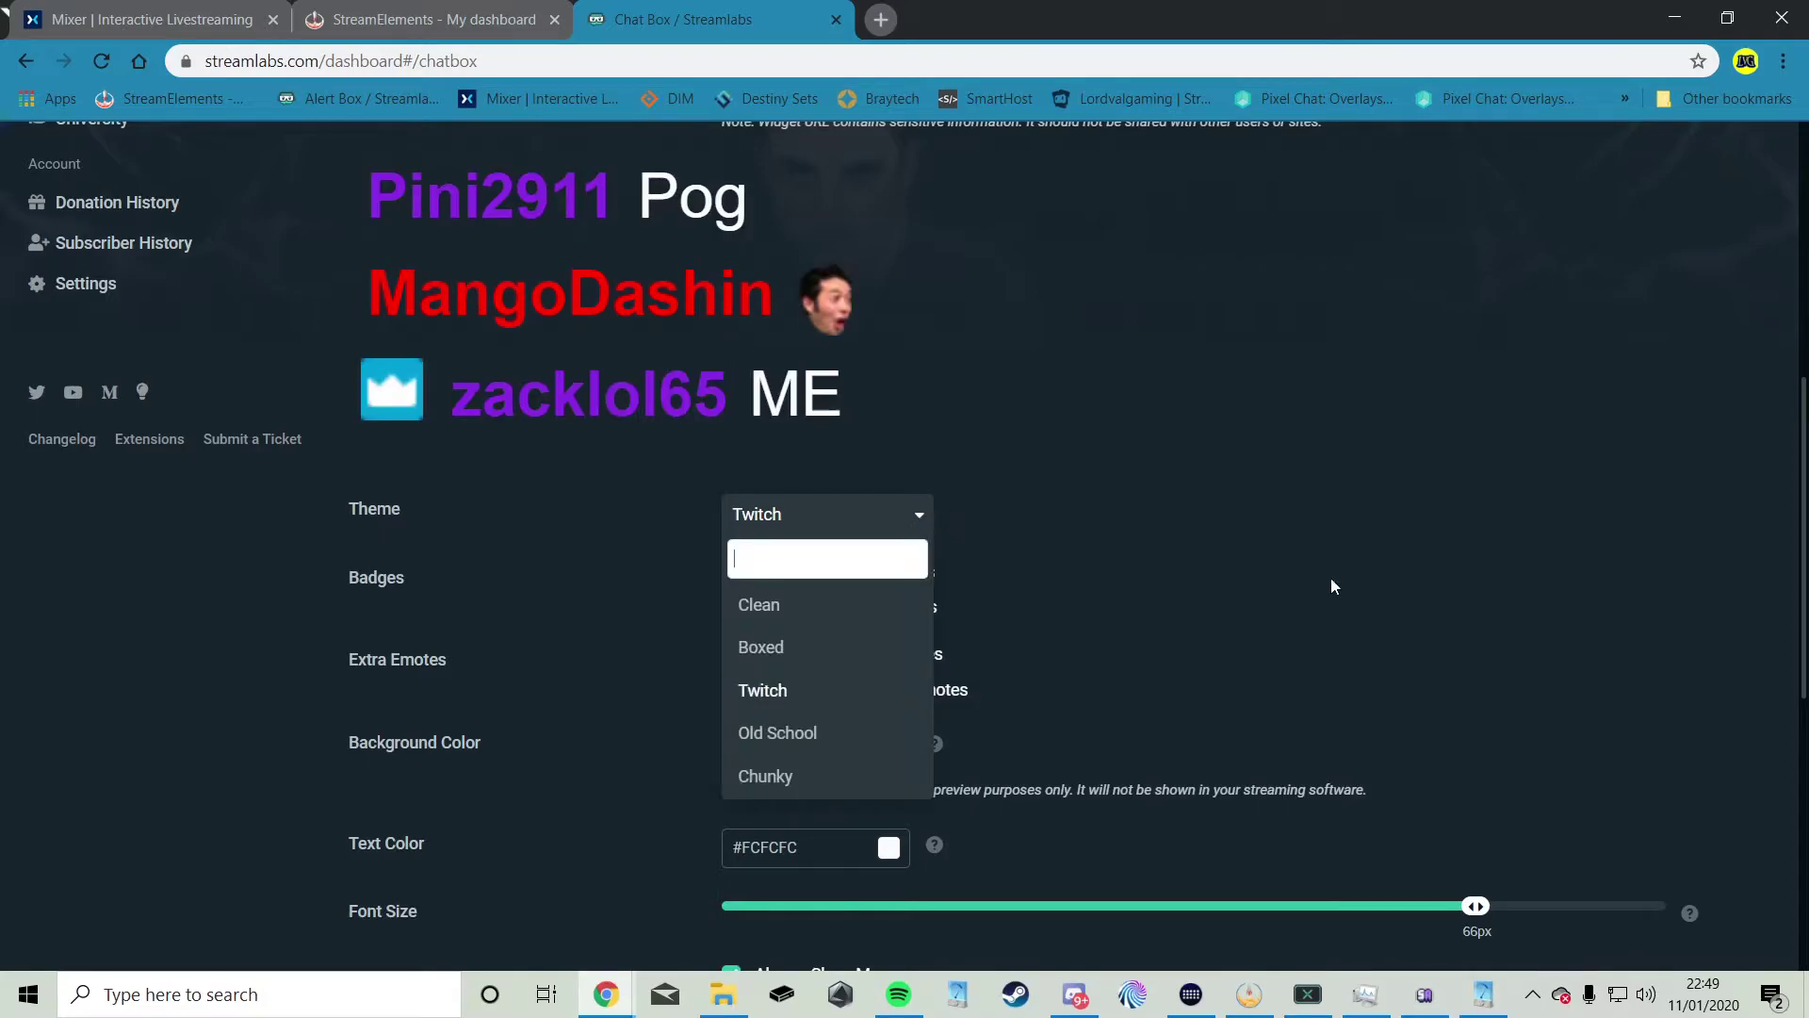
pyautogui.click(749, 604)
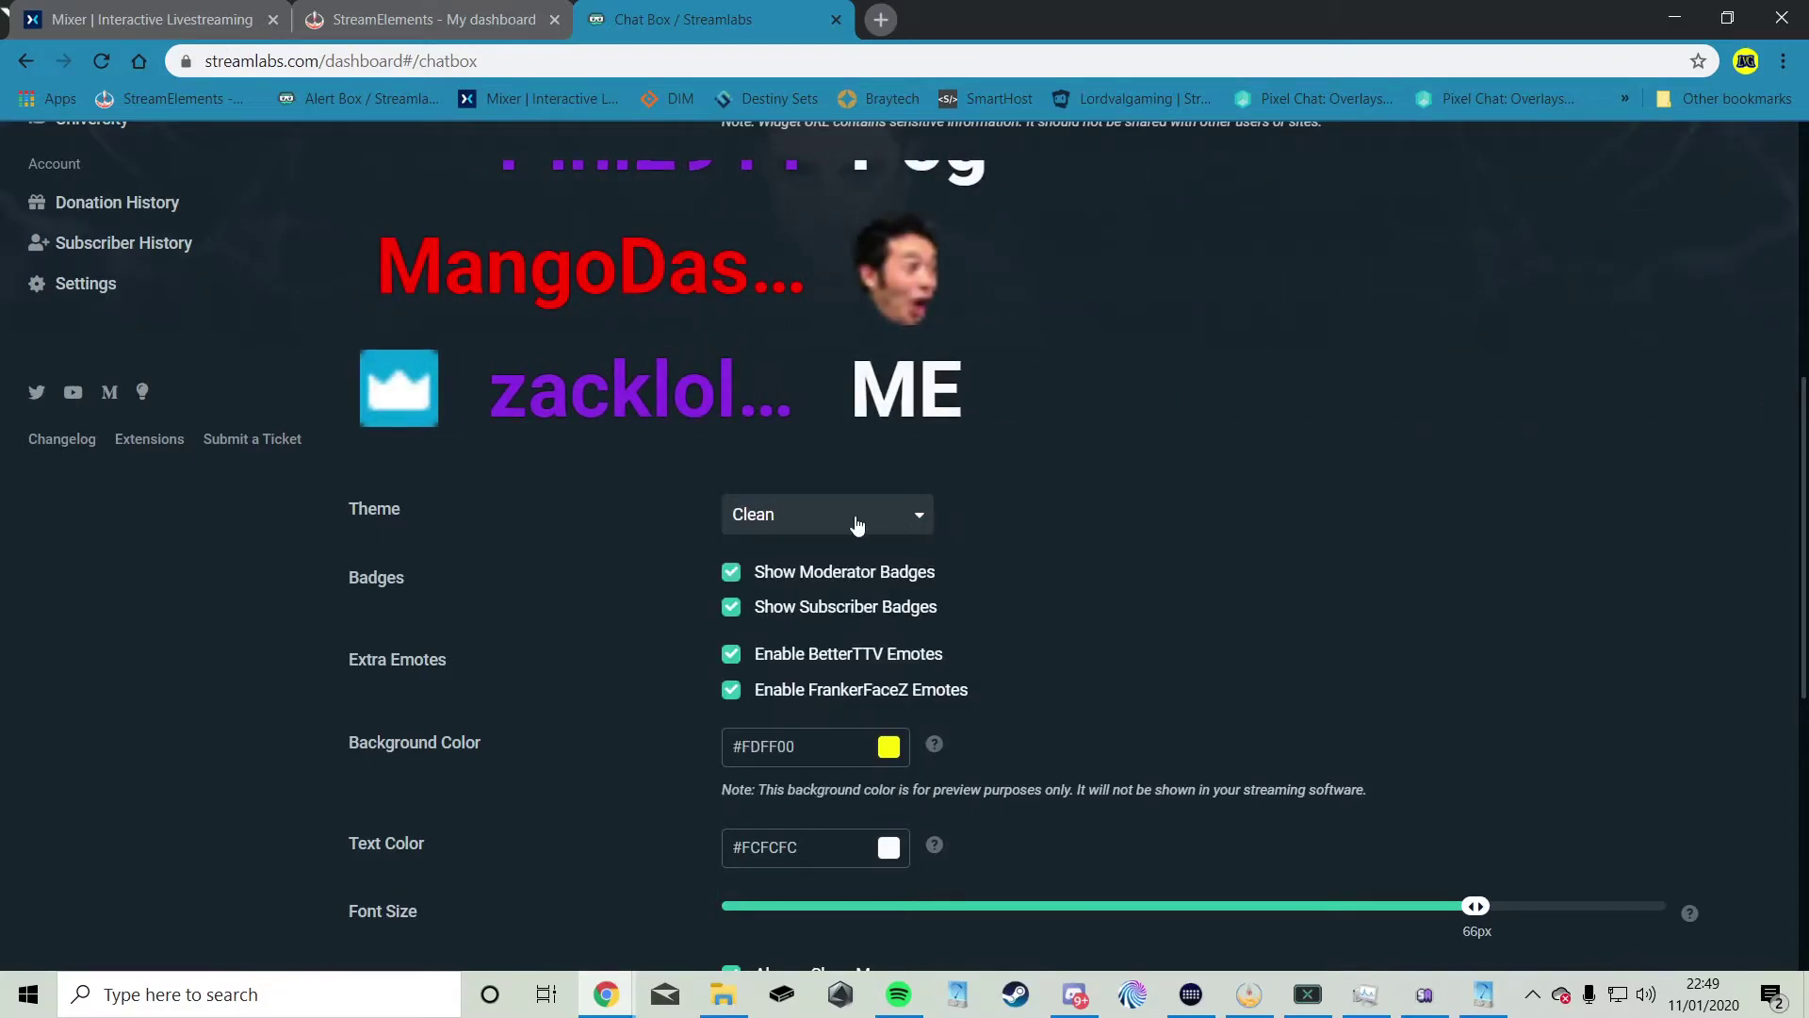
pyautogui.scroll(2, 896, 525)
pyautogui.click(920, 750)
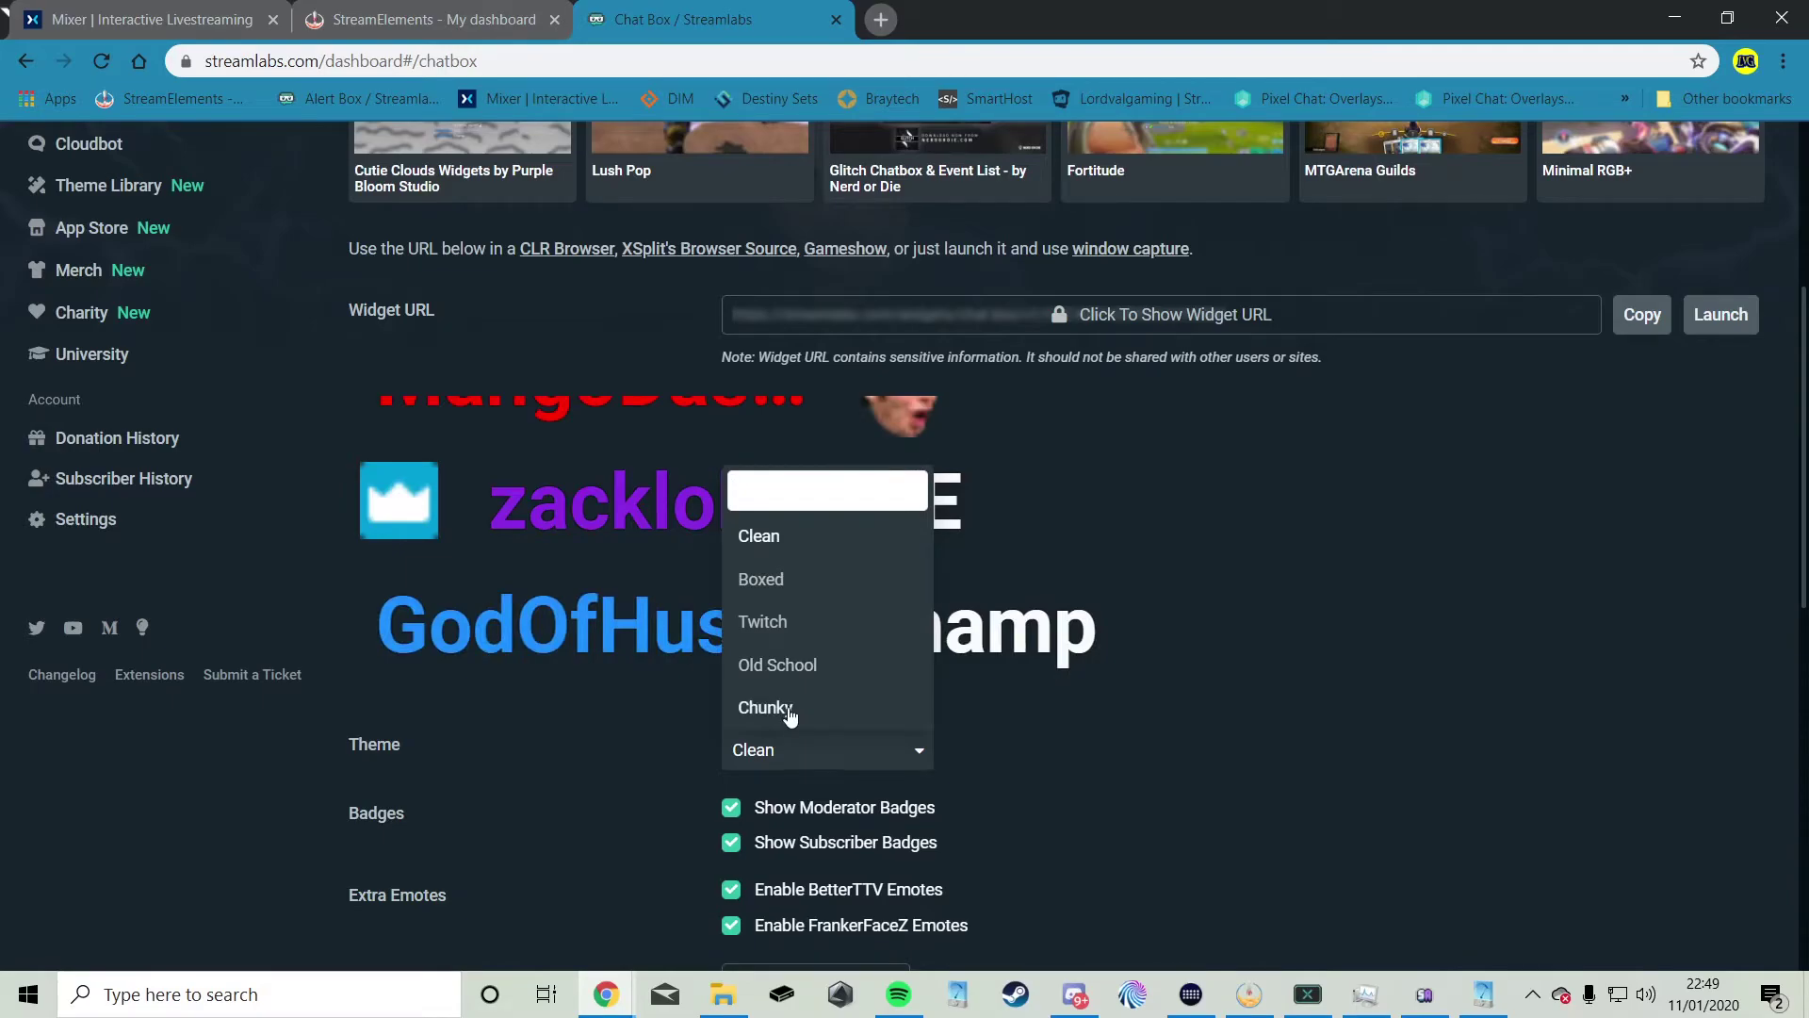
pyautogui.click(789, 709)
pyautogui.click(916, 752)
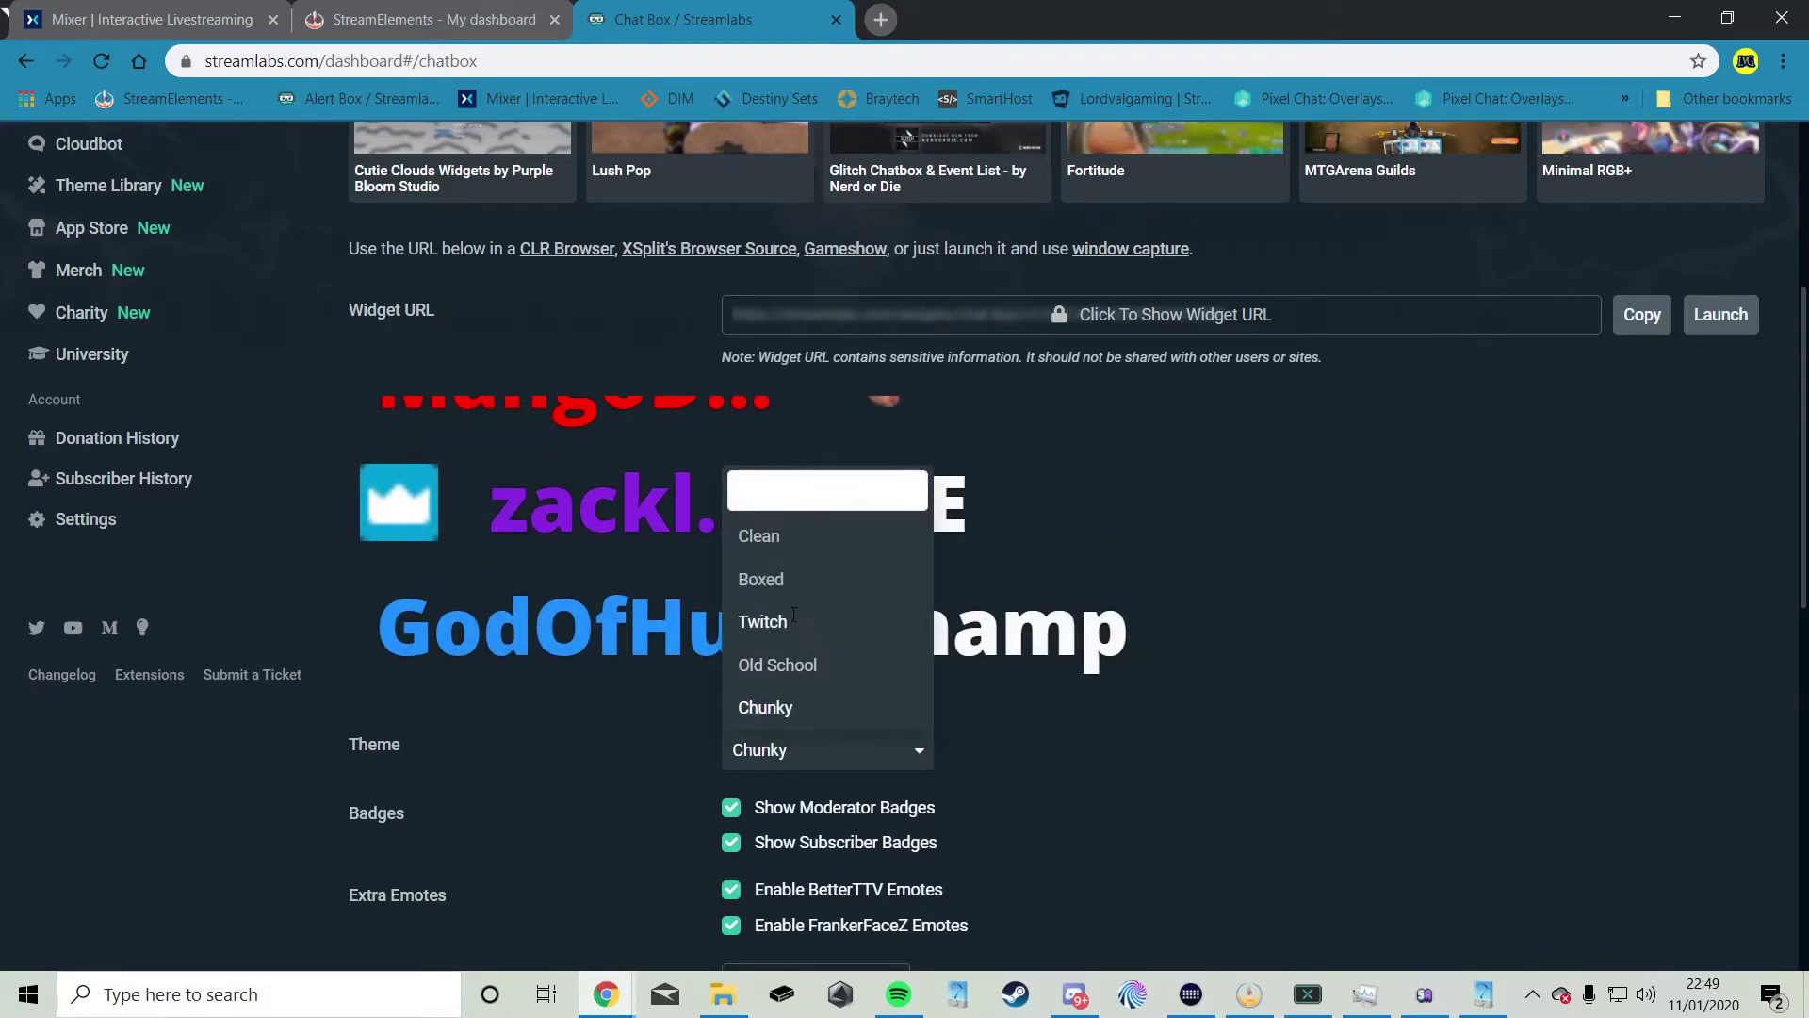
pyautogui.click(805, 622)
# Step: Review the Chat Box themes, preview, badges, extra emotes, colors, font size and message hiding options
pyautogui.scroll(4, 1115, 669)
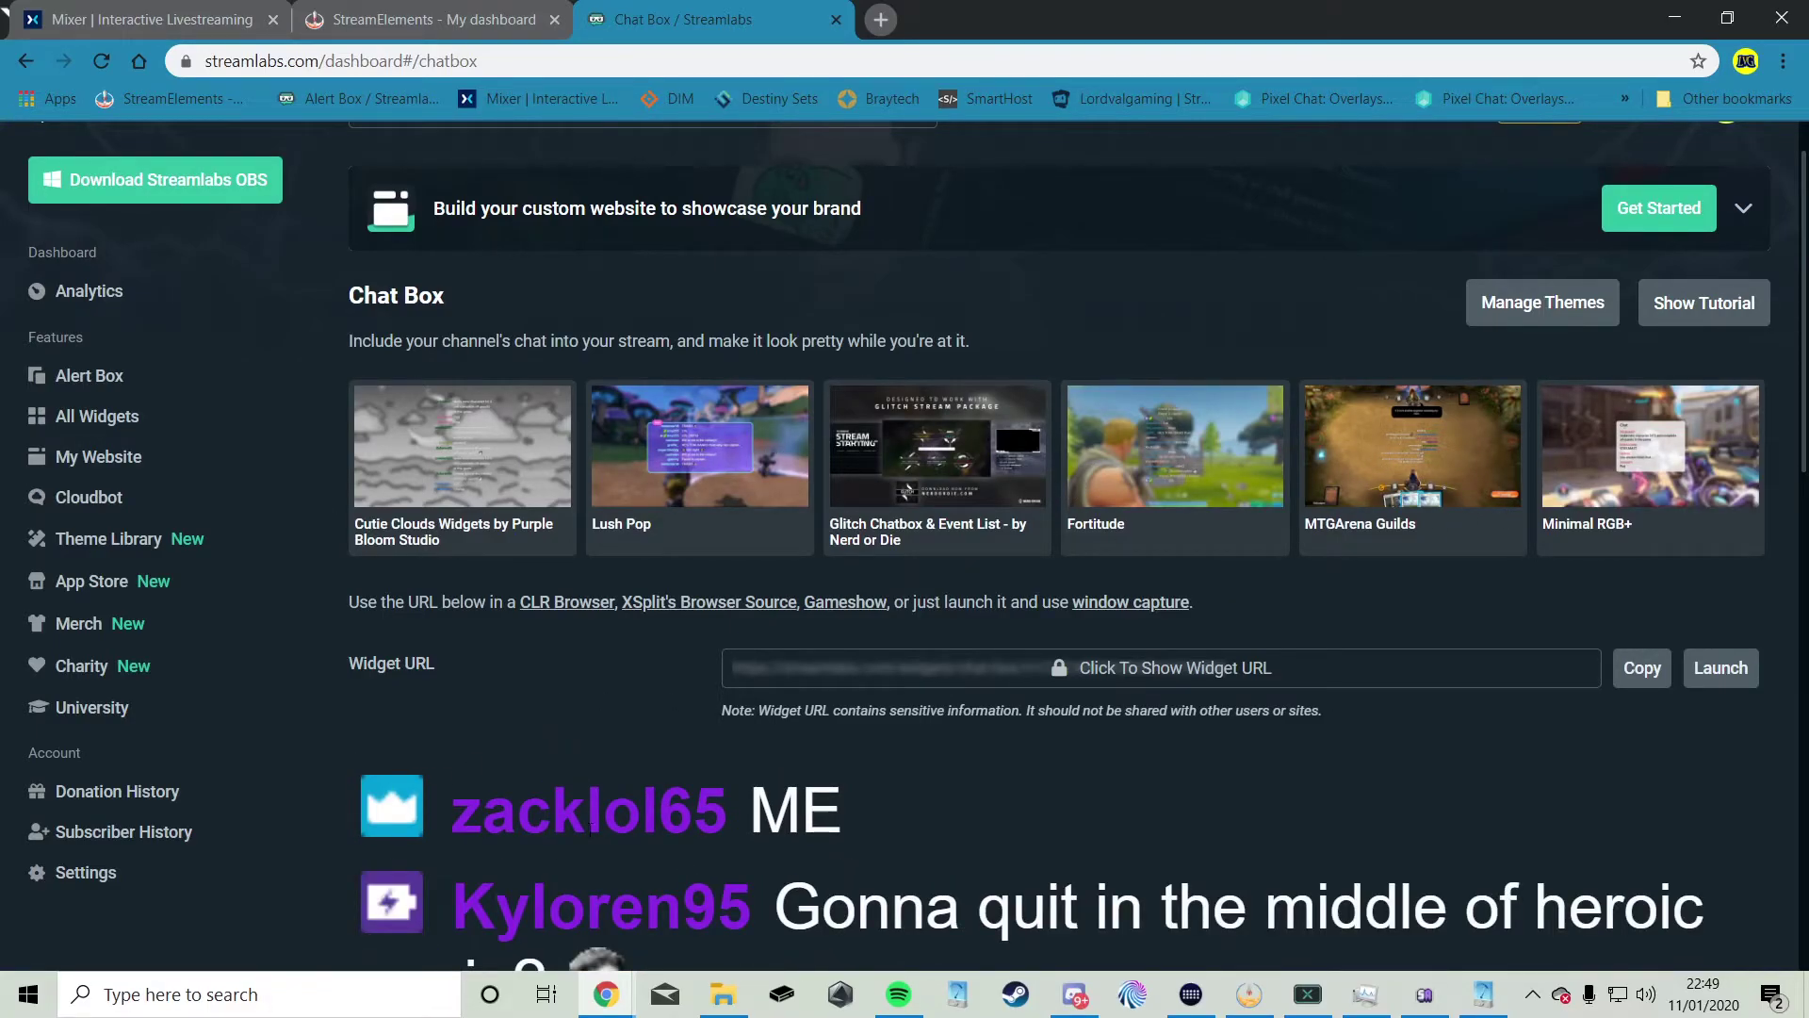
pyautogui.scroll(-2, 524, 733)
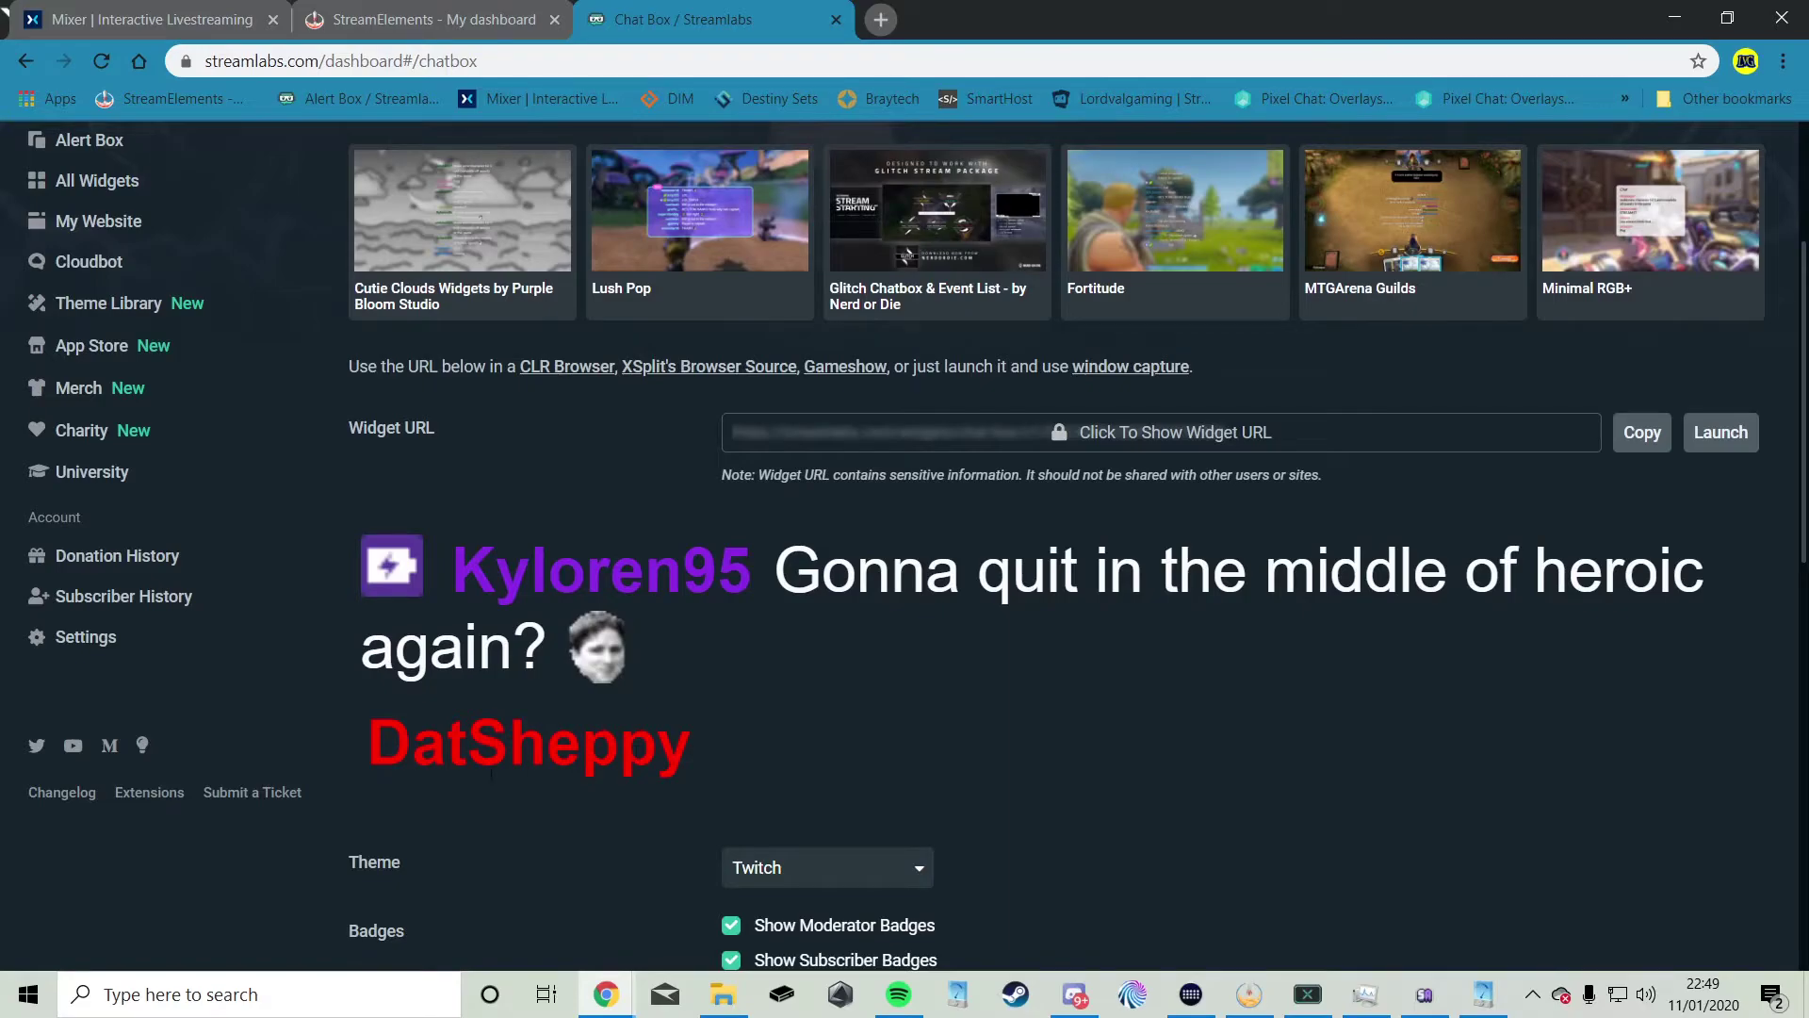
pyautogui.scroll(-10, 579, 837)
pyautogui.scroll(3, 514, 584)
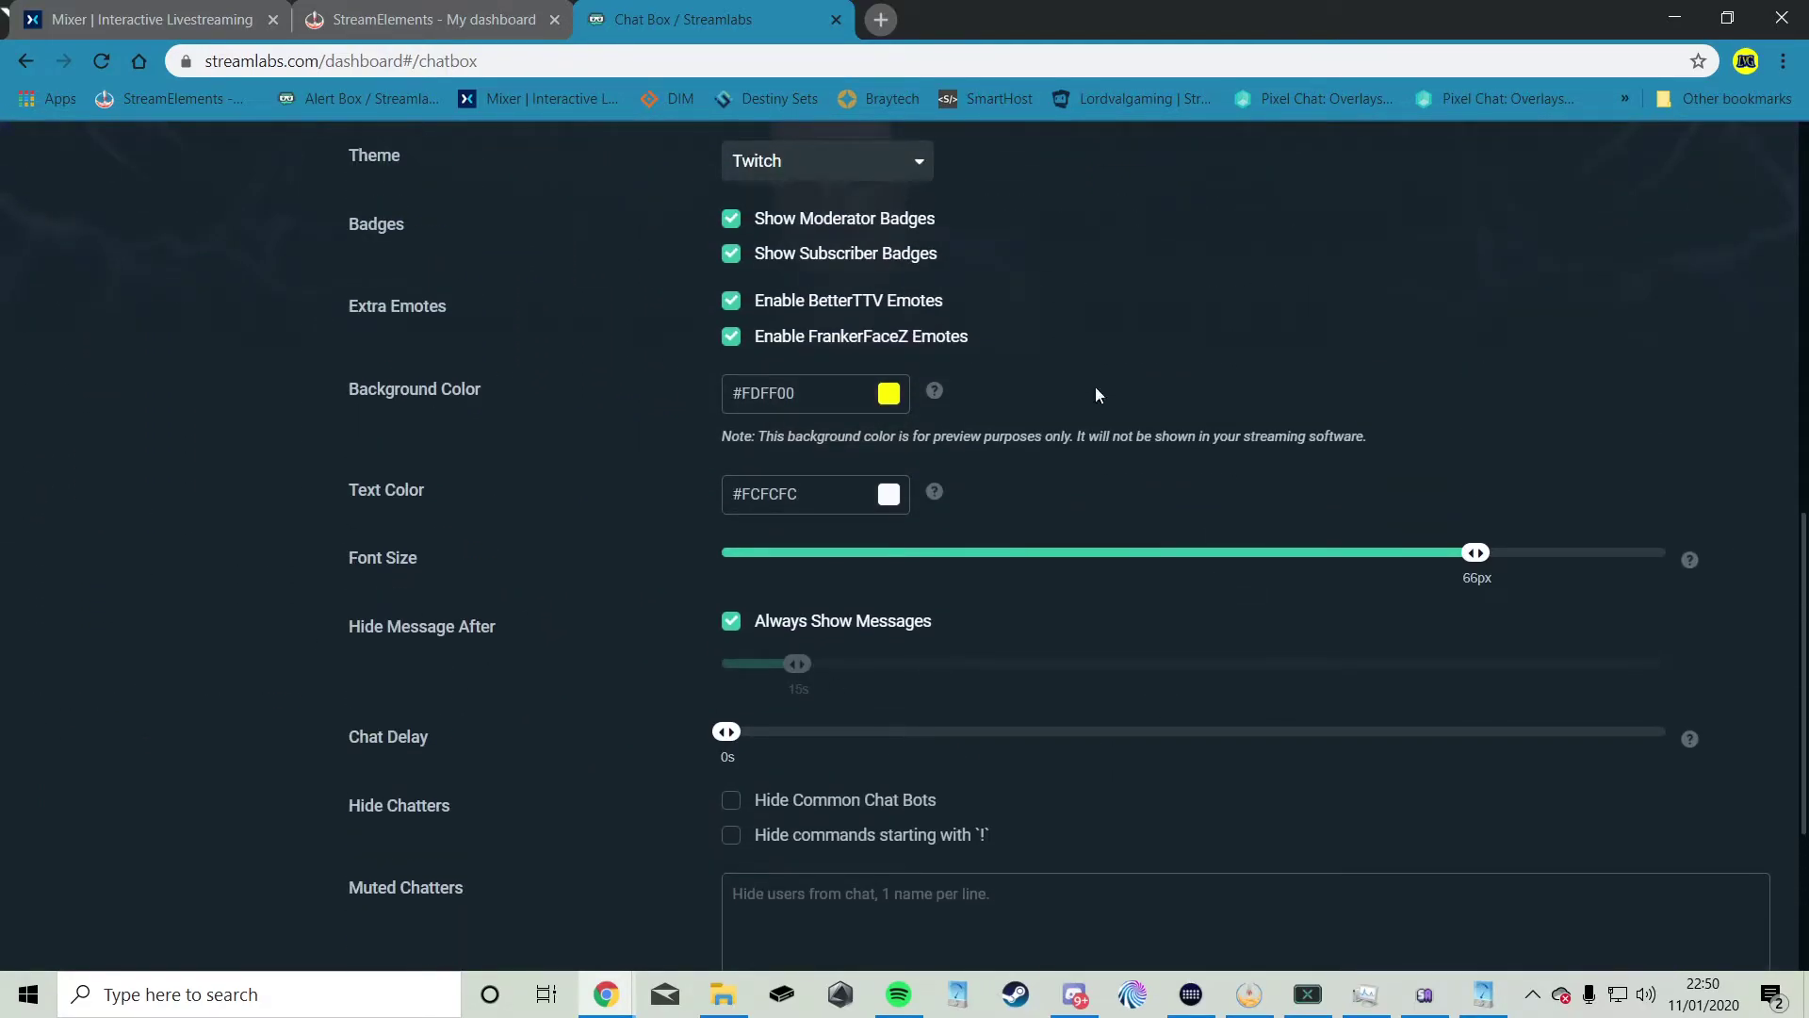
# Step: Review the remaining Chat Box settings for chat delay, hidden and muted chatters, custom bad words and custom HTML/CSS
pyautogui.scroll(-3, 697, 408)
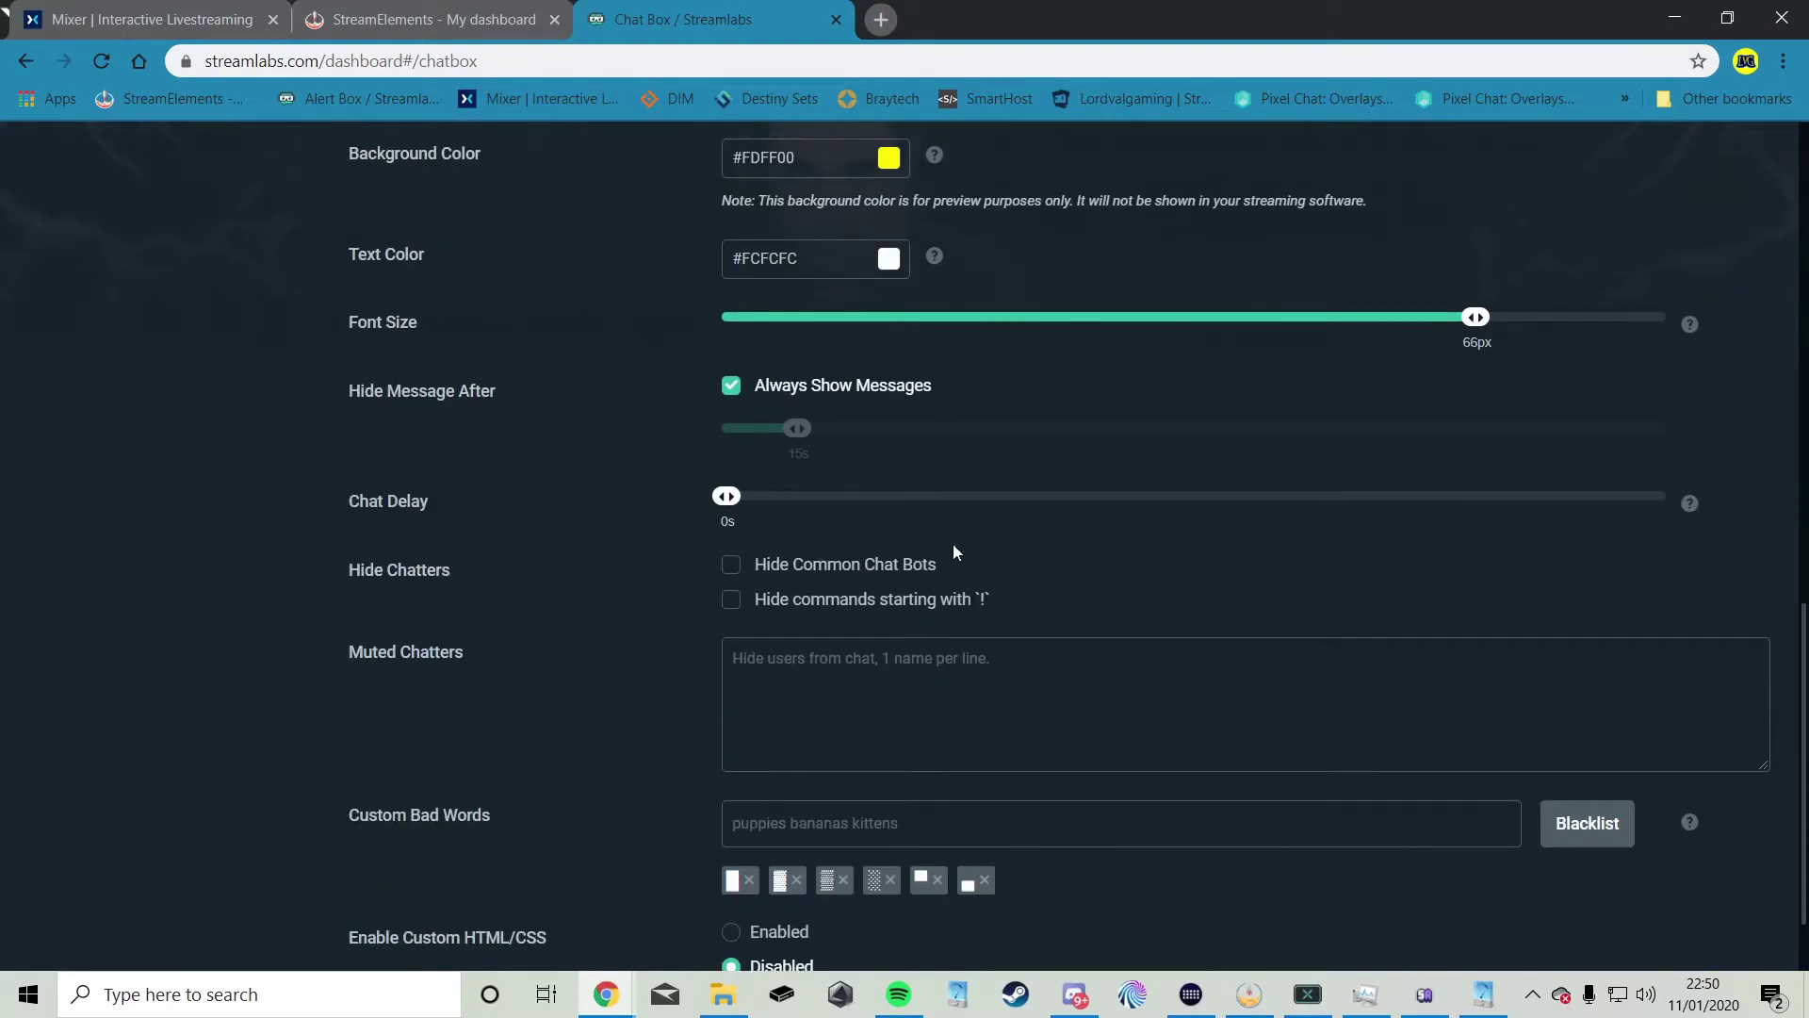
pyautogui.scroll(-1, 657, 683)
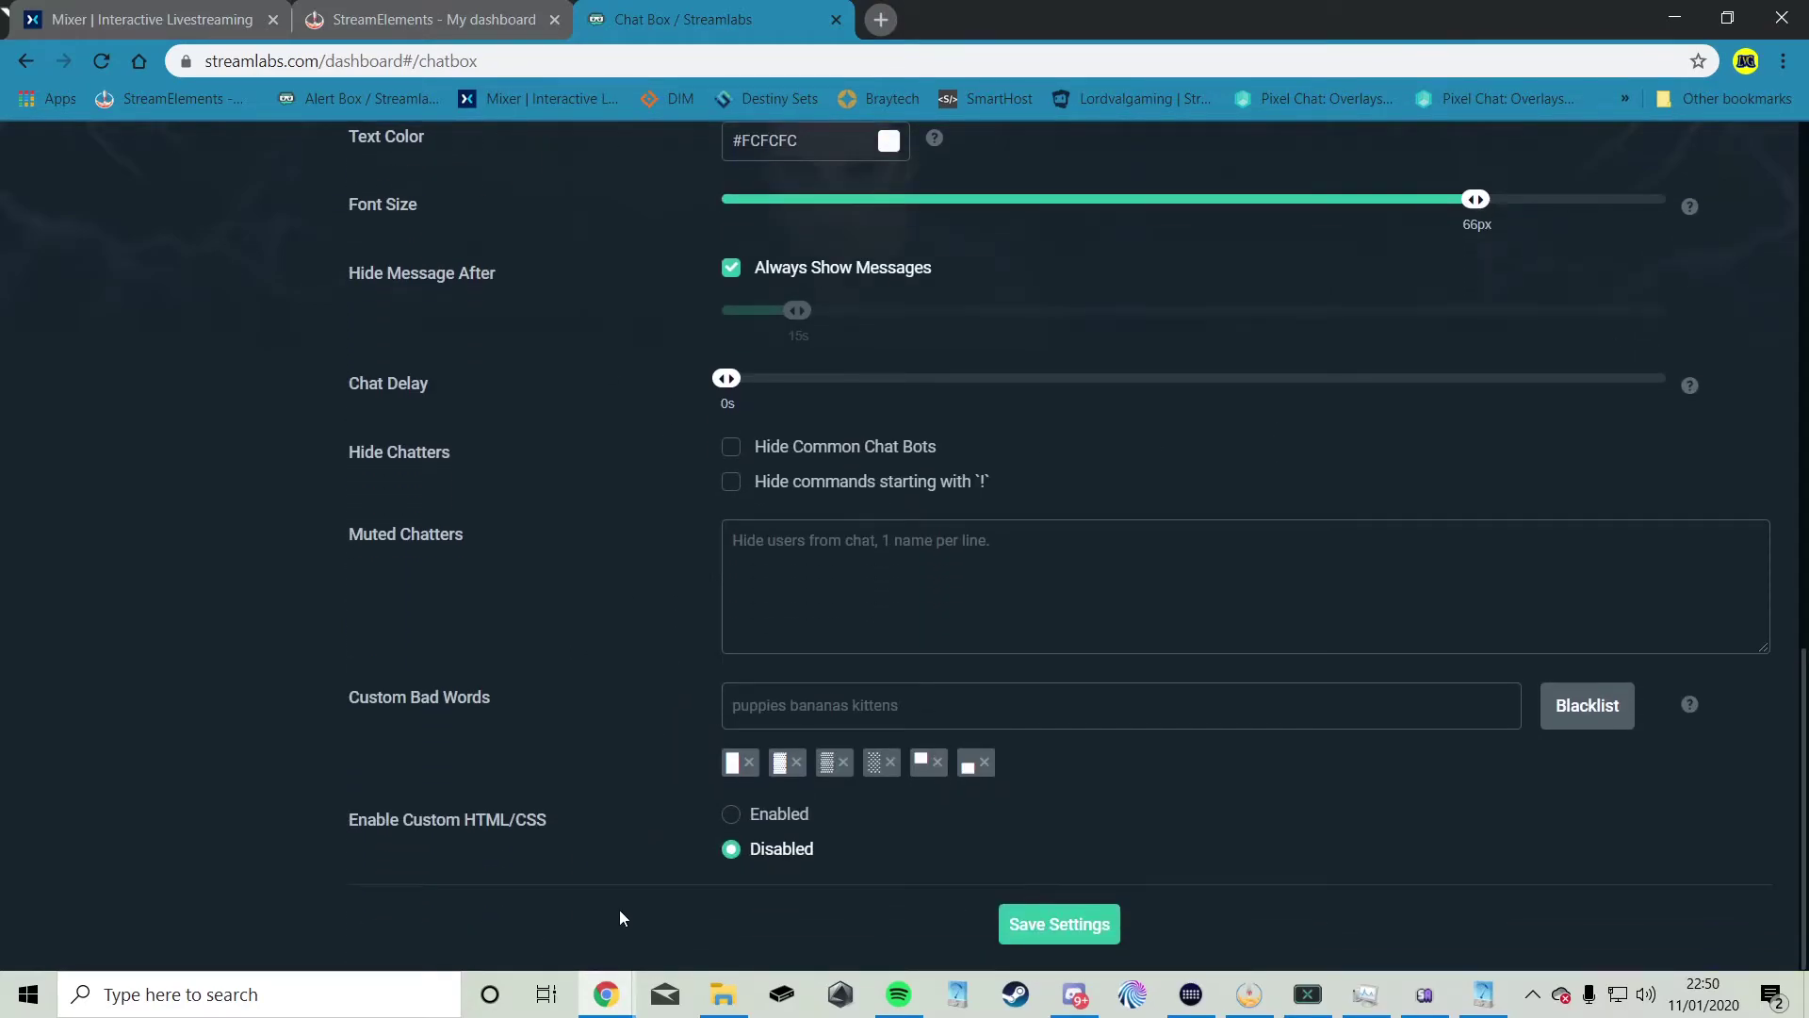
pyautogui.scroll(9, 663, 777)
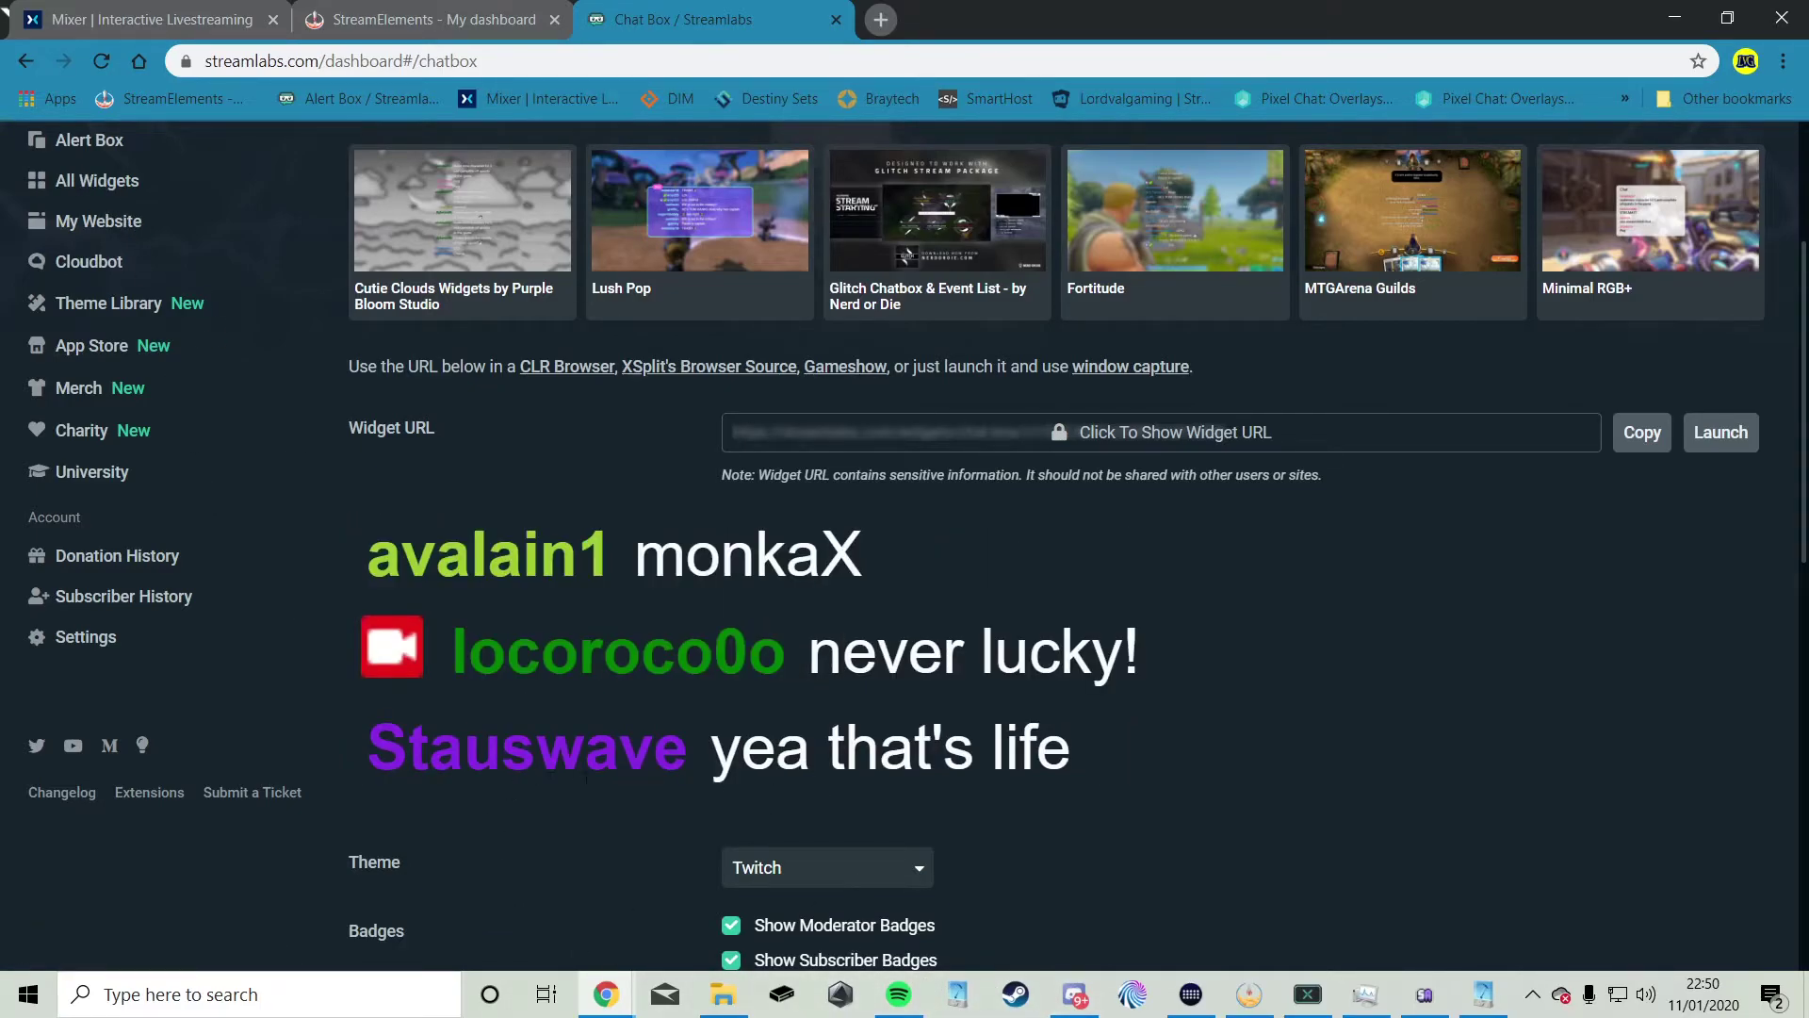
pyautogui.scroll(2, 245, 563)
# Step: Open the Event List widget from the widget gallery, dismiss its introduction, and look over its preview and theme settings
pyautogui.click(95, 419)
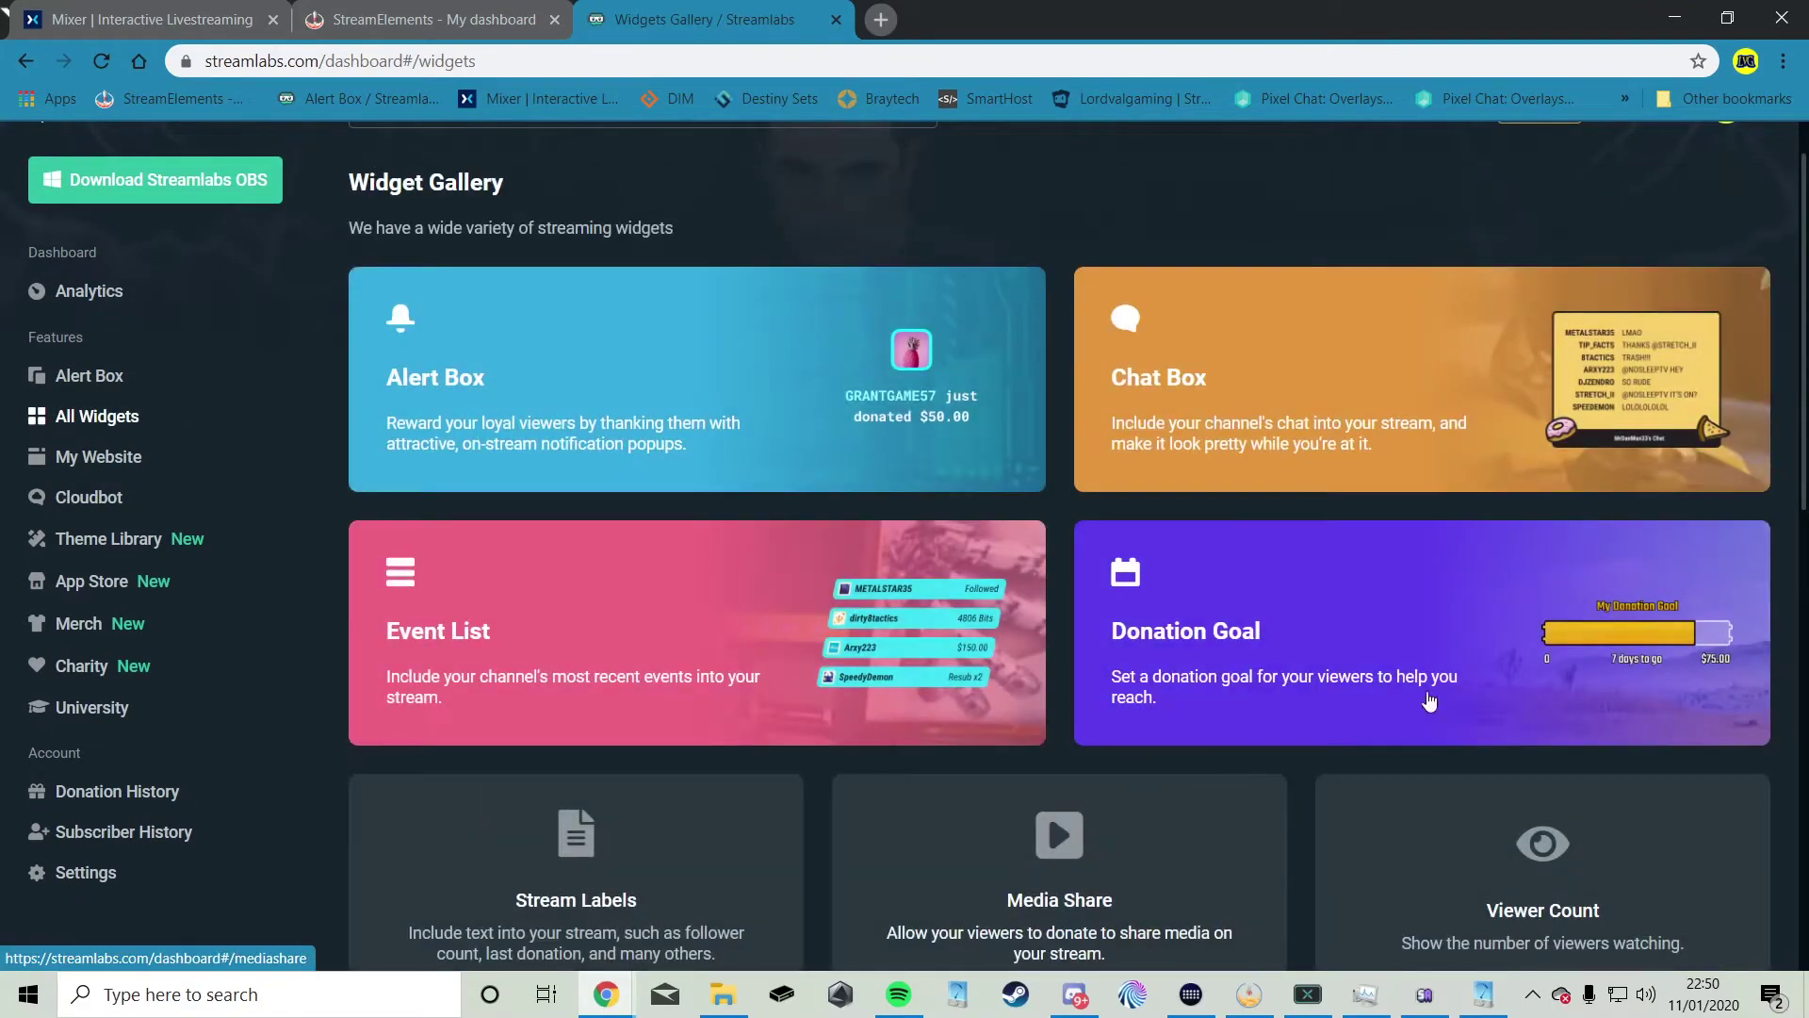
pyautogui.click(723, 578)
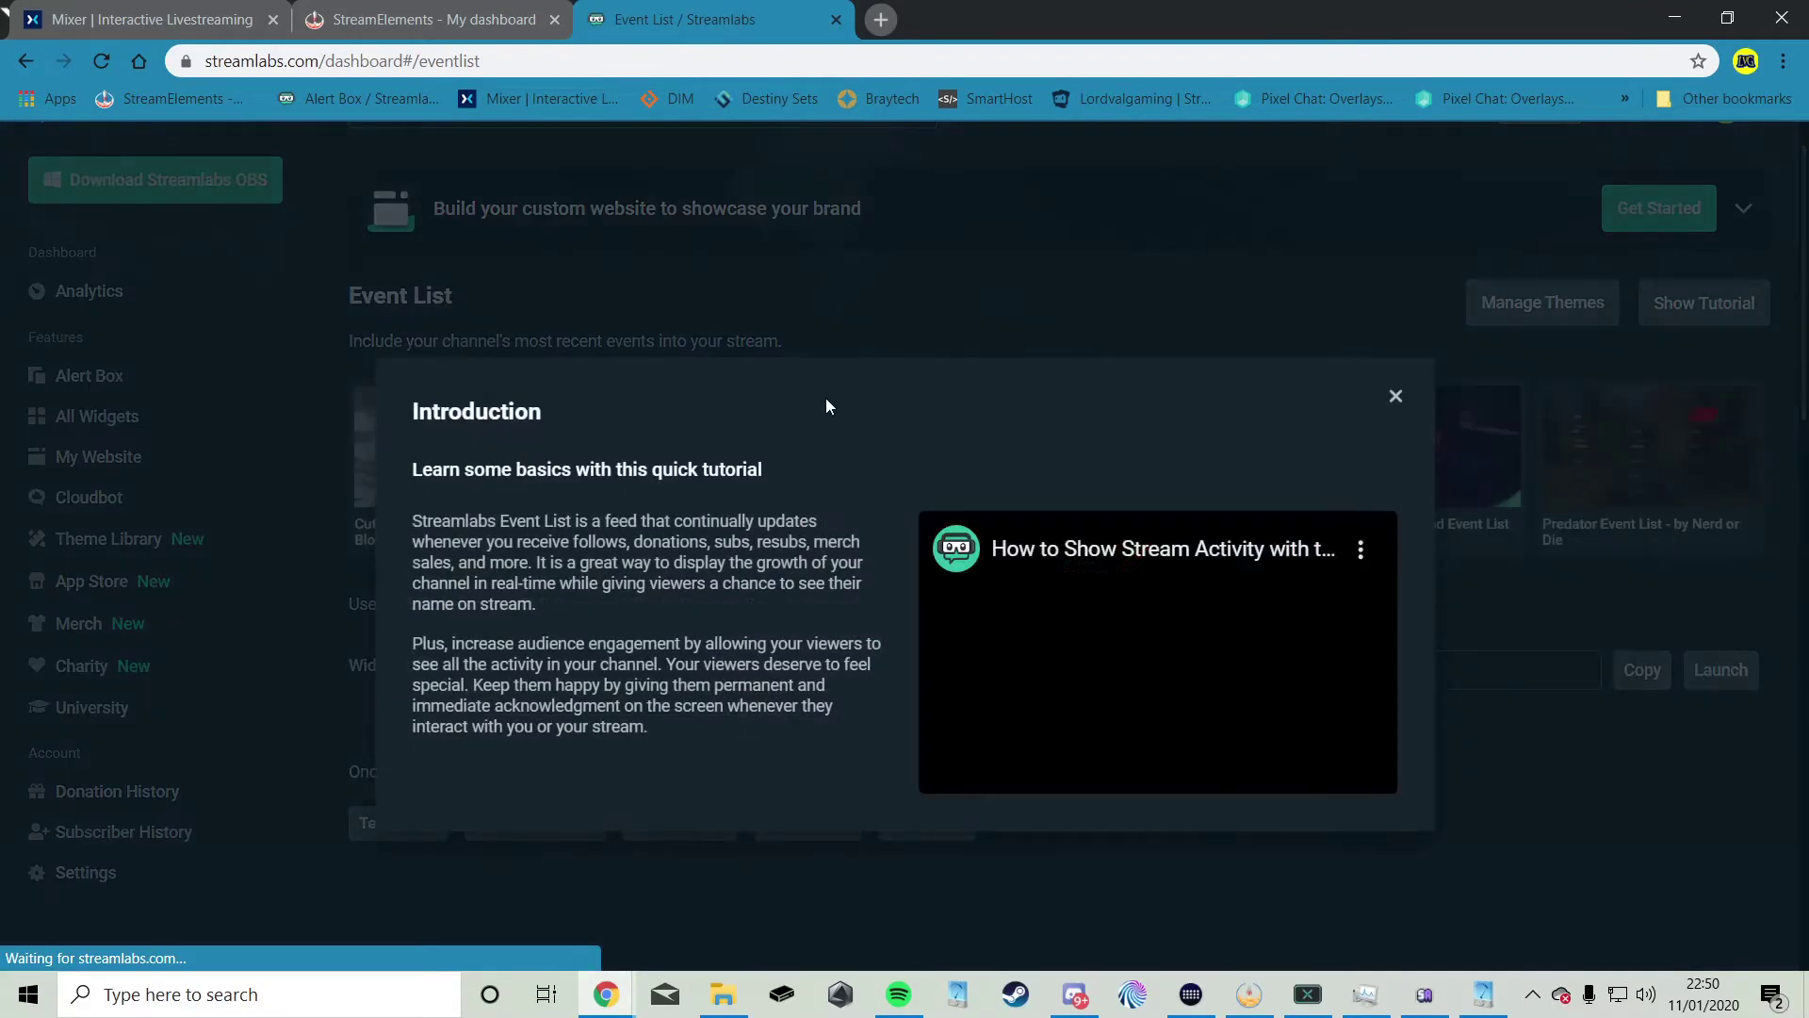
pyautogui.click(1395, 396)
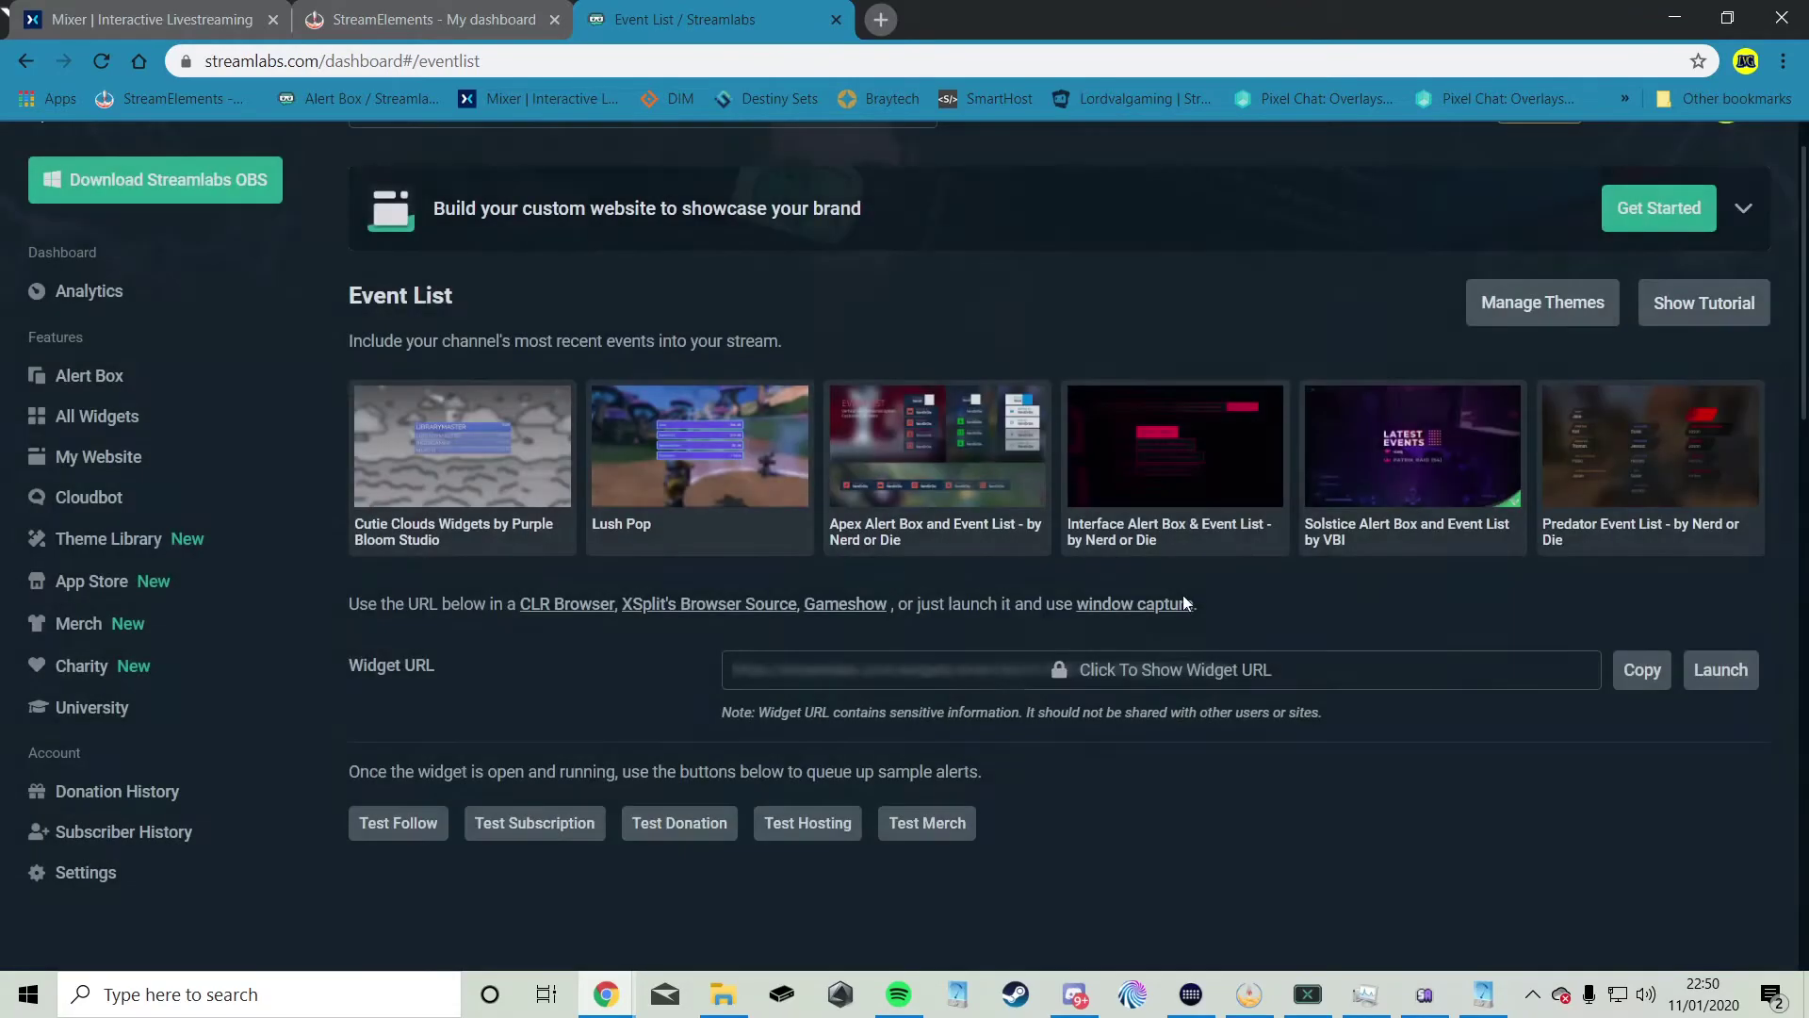
pyautogui.scroll(-1, 1243, 563)
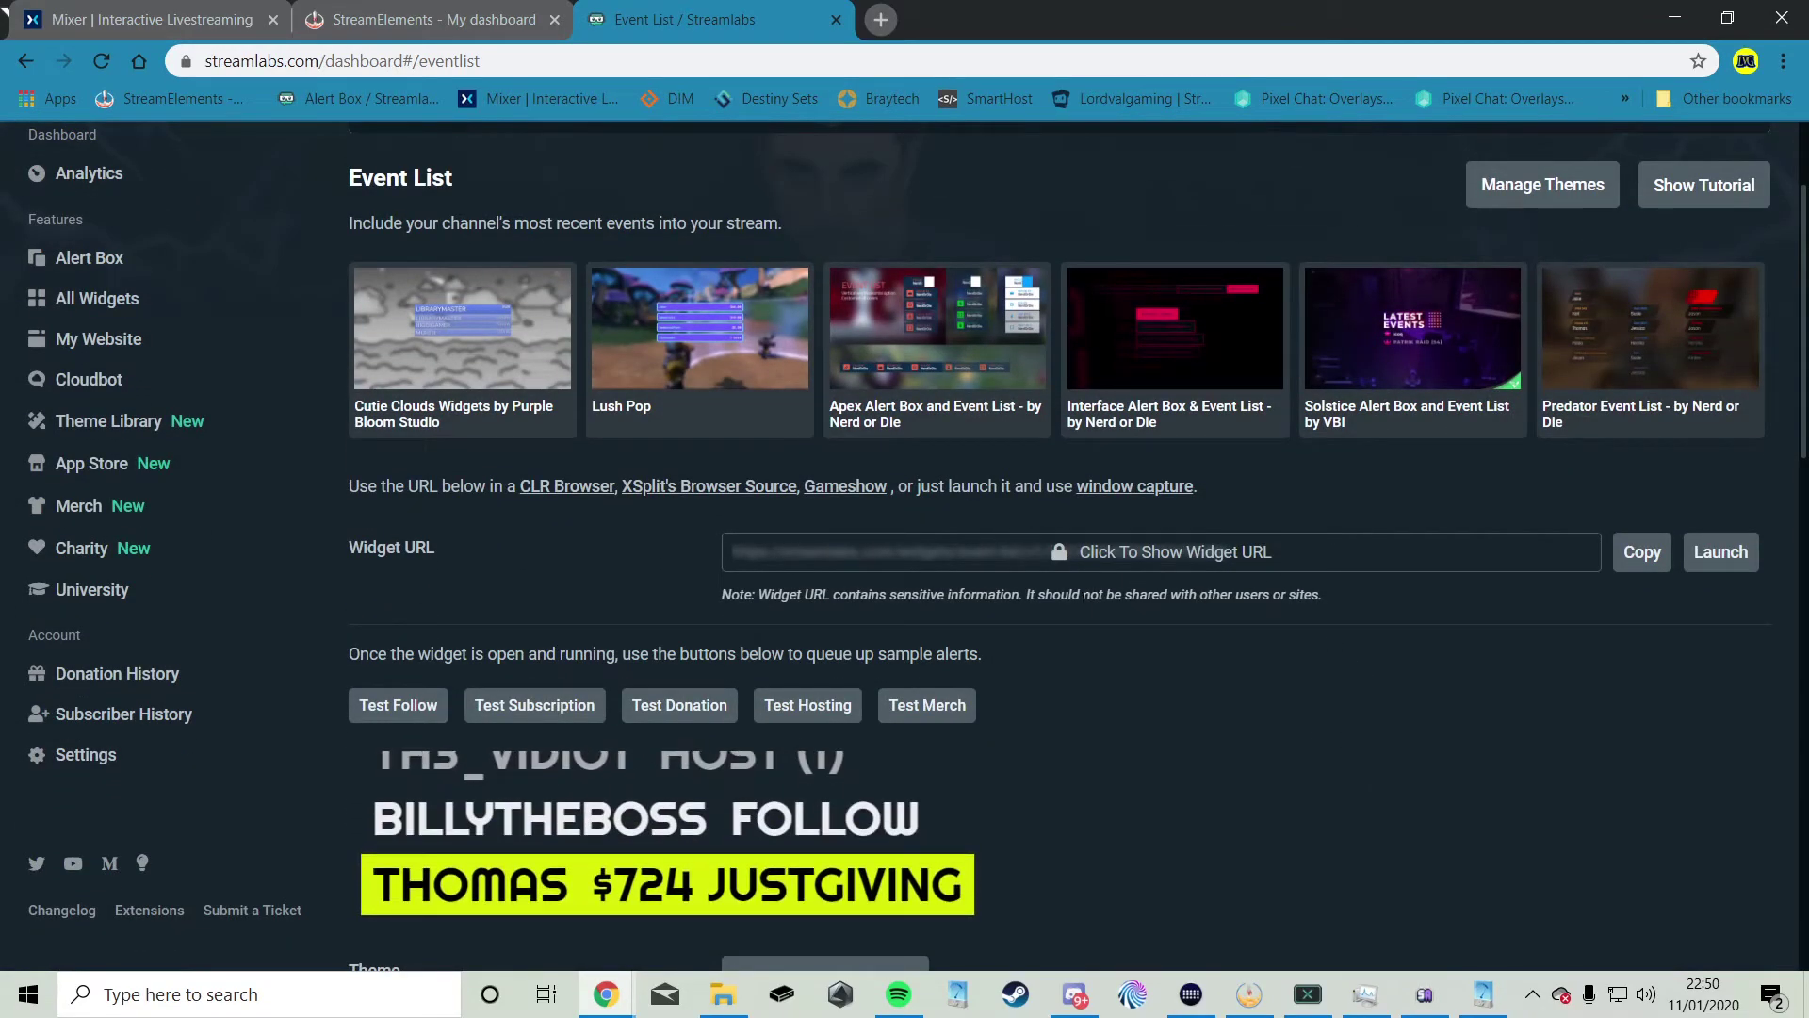
pyautogui.scroll(-3, 1292, 740)
pyautogui.scroll(2, 1386, 670)
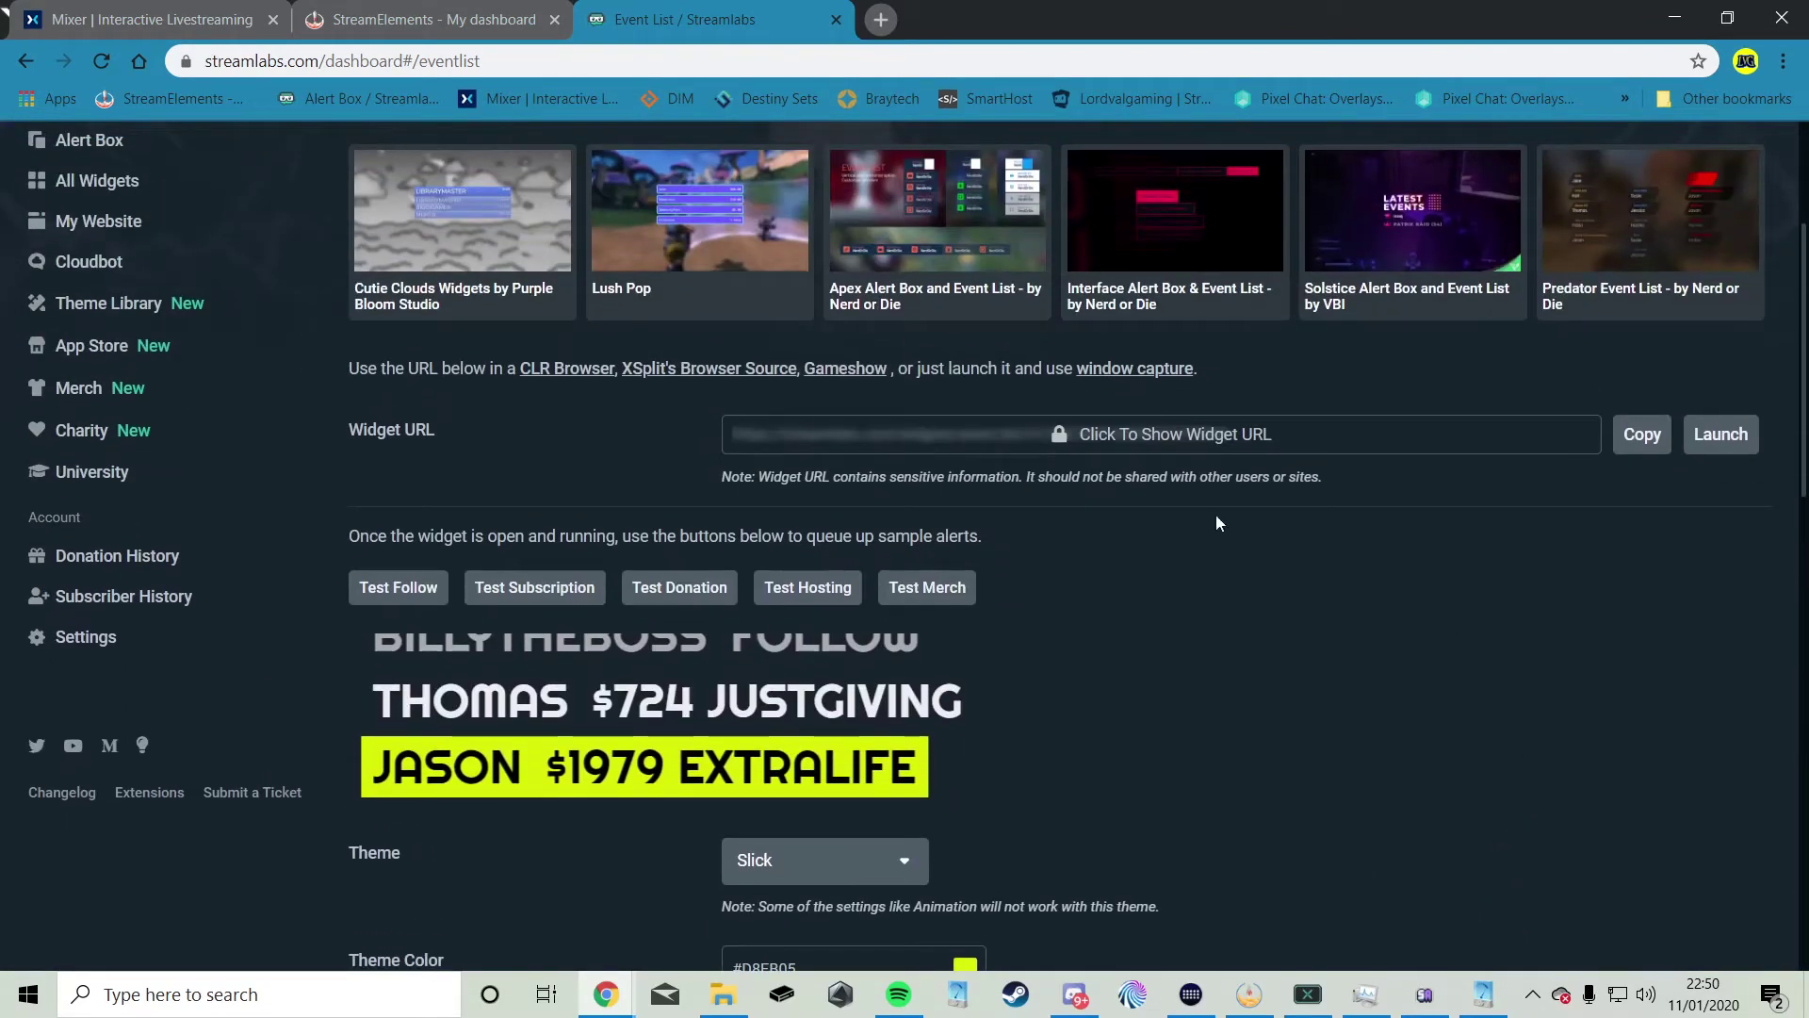
pyautogui.scroll(2, 933, 439)
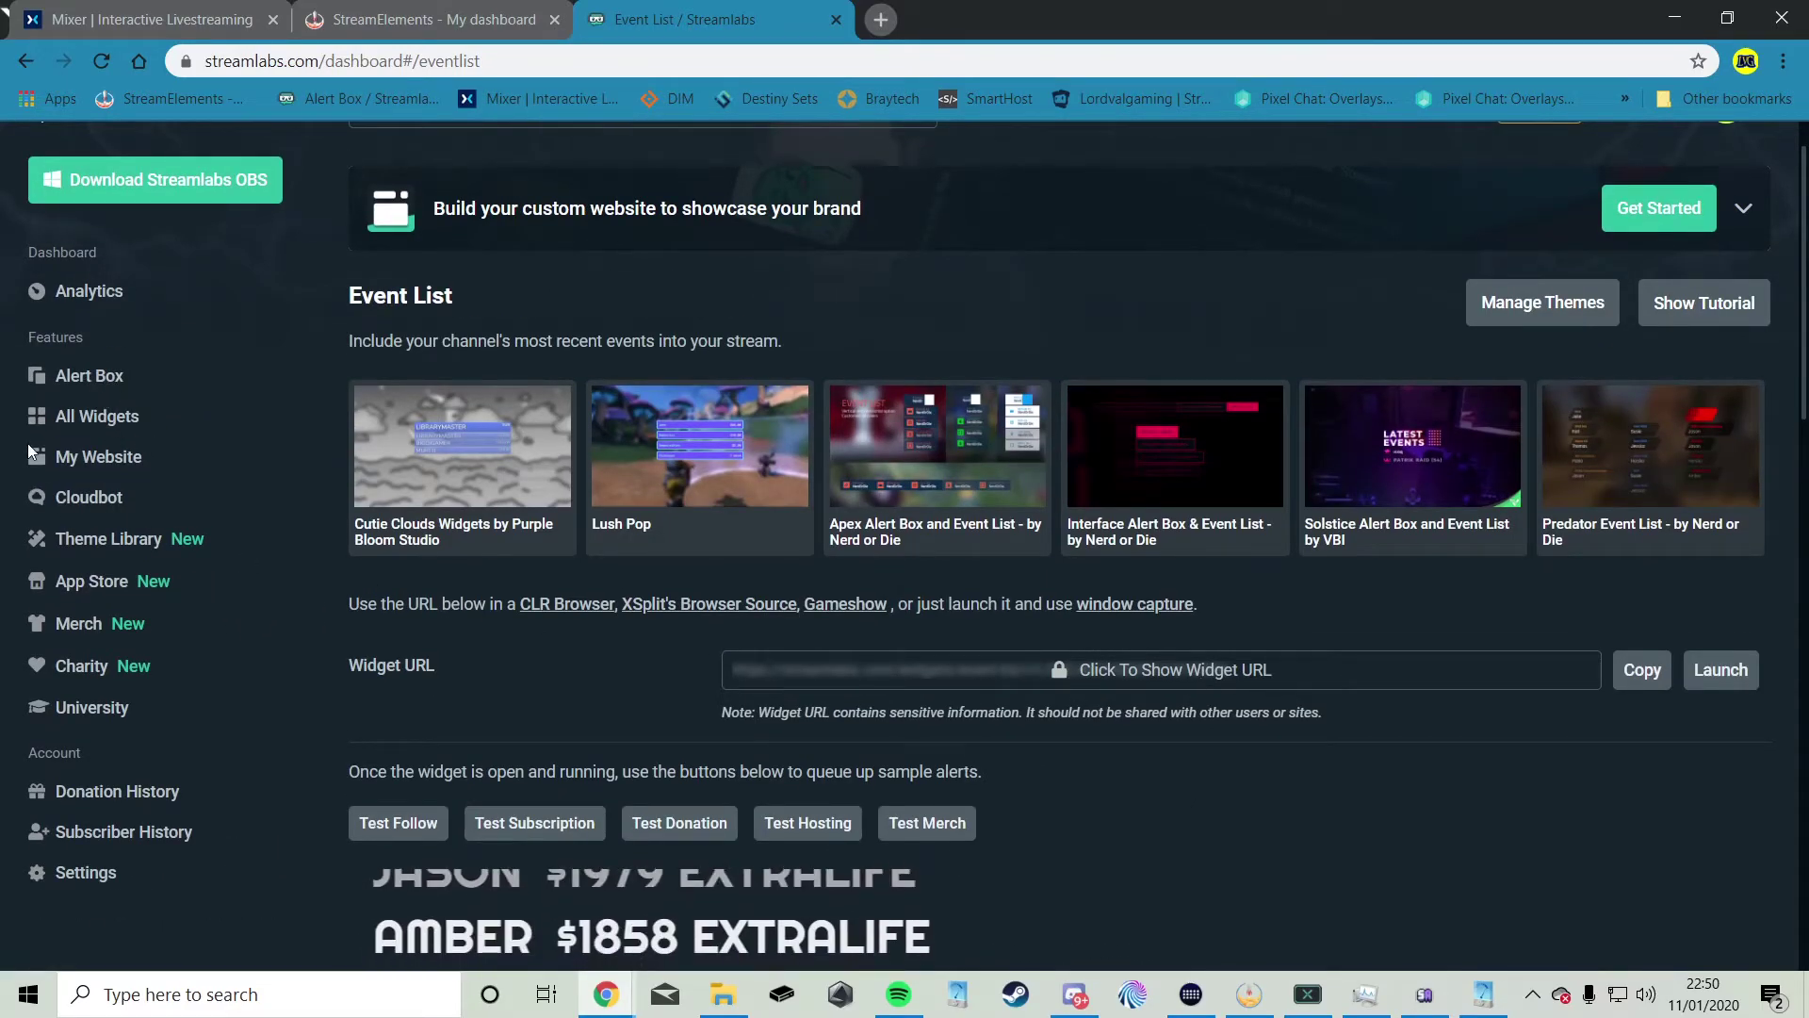
# Step: Look over the Alert Box page again, and reopen the Chat Box widget from the widget gallery
pyautogui.click(87, 377)
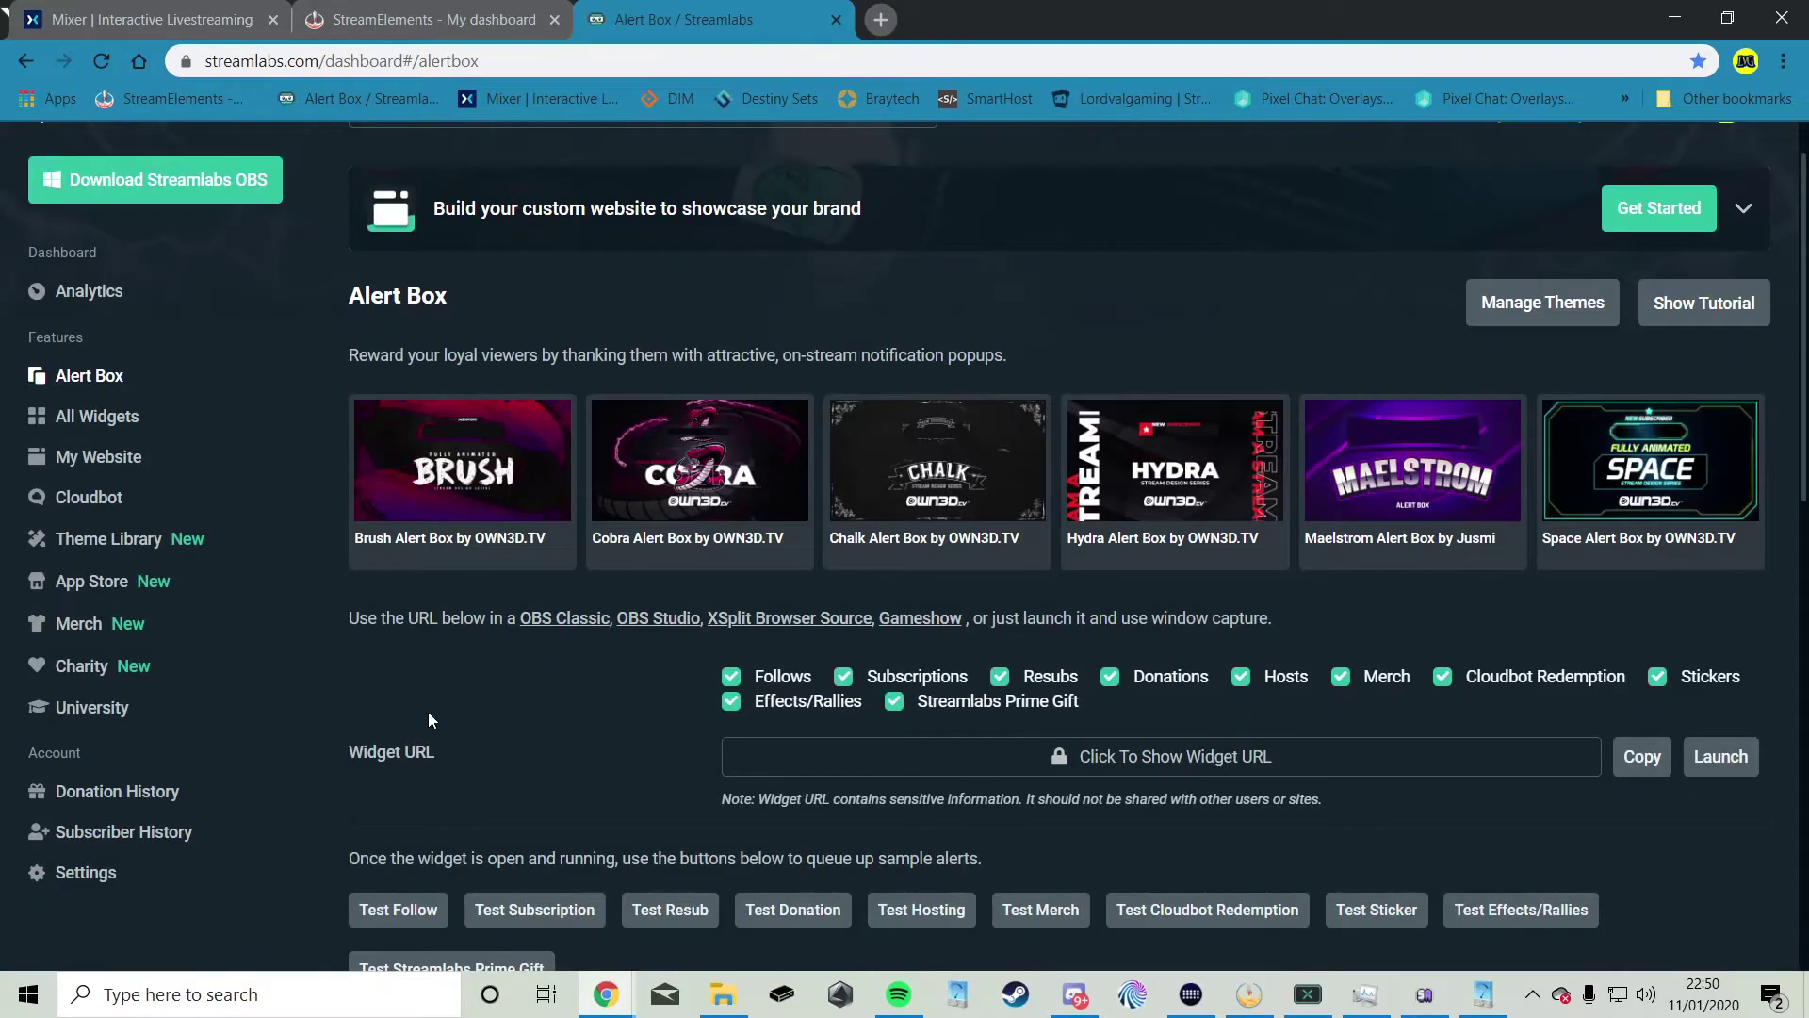
pyautogui.scroll(-2, 387, 458)
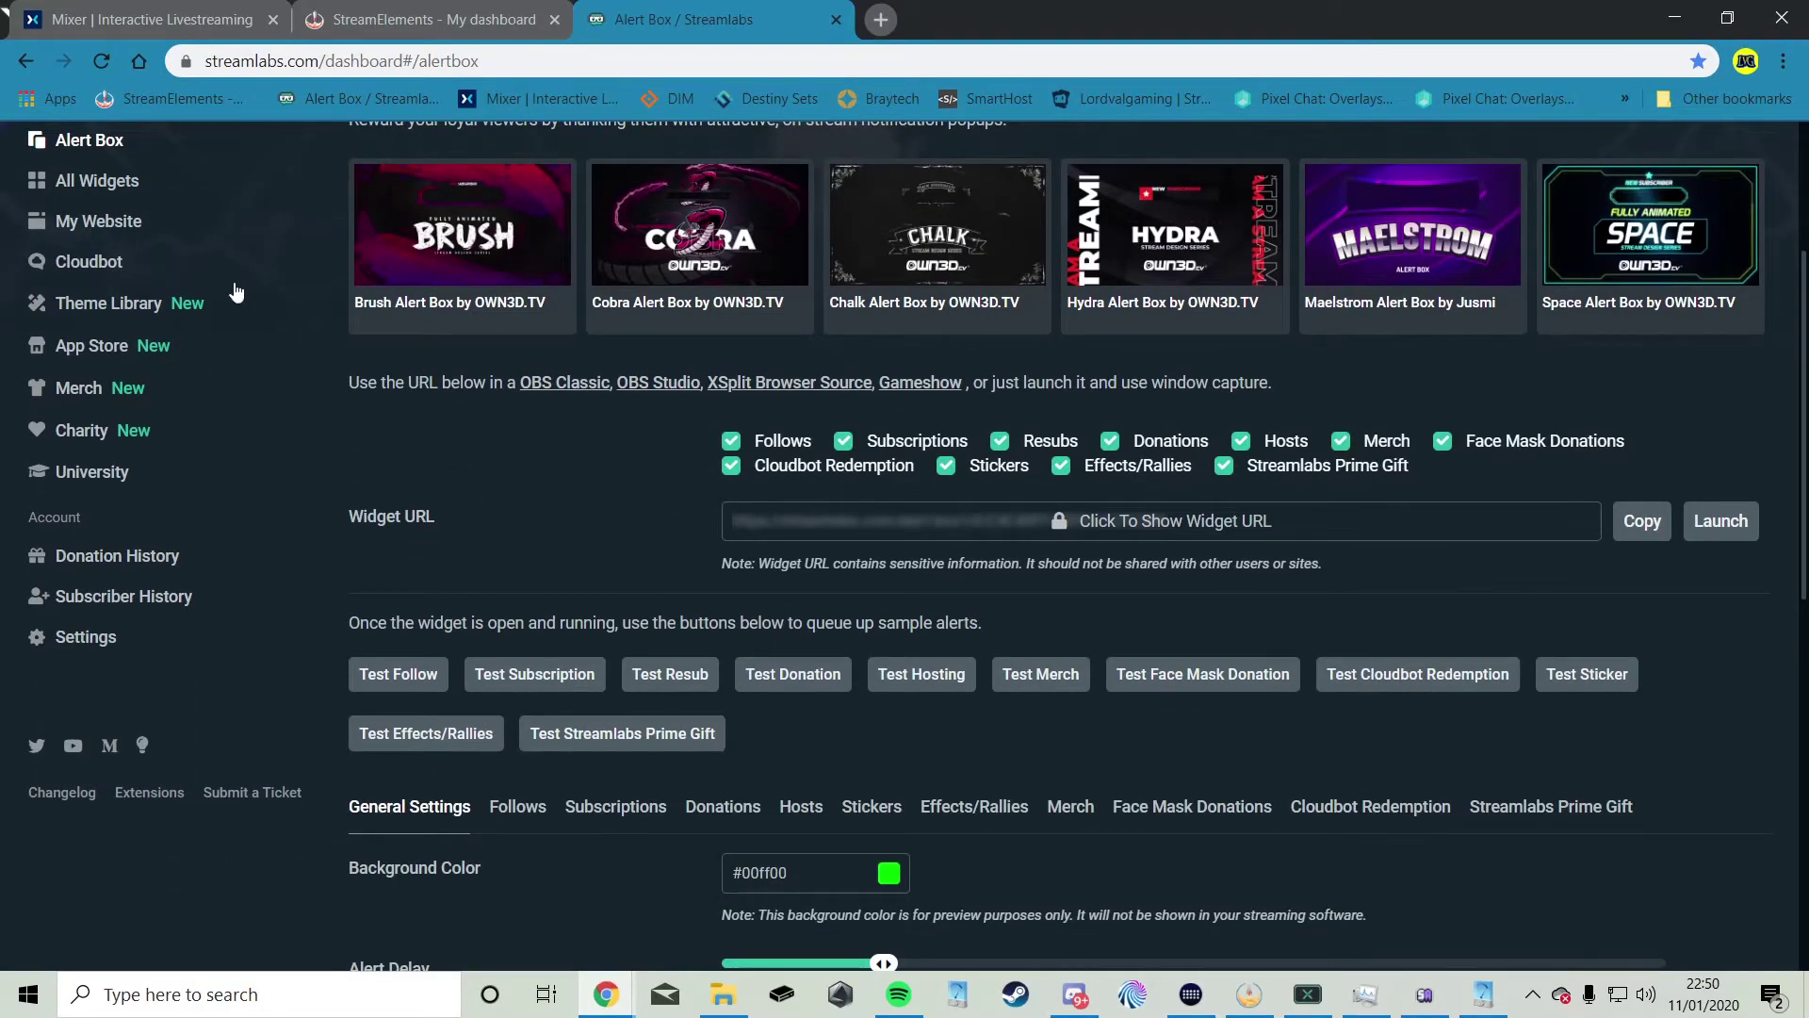
pyautogui.scroll(2, 240, 376)
pyautogui.click(113, 414)
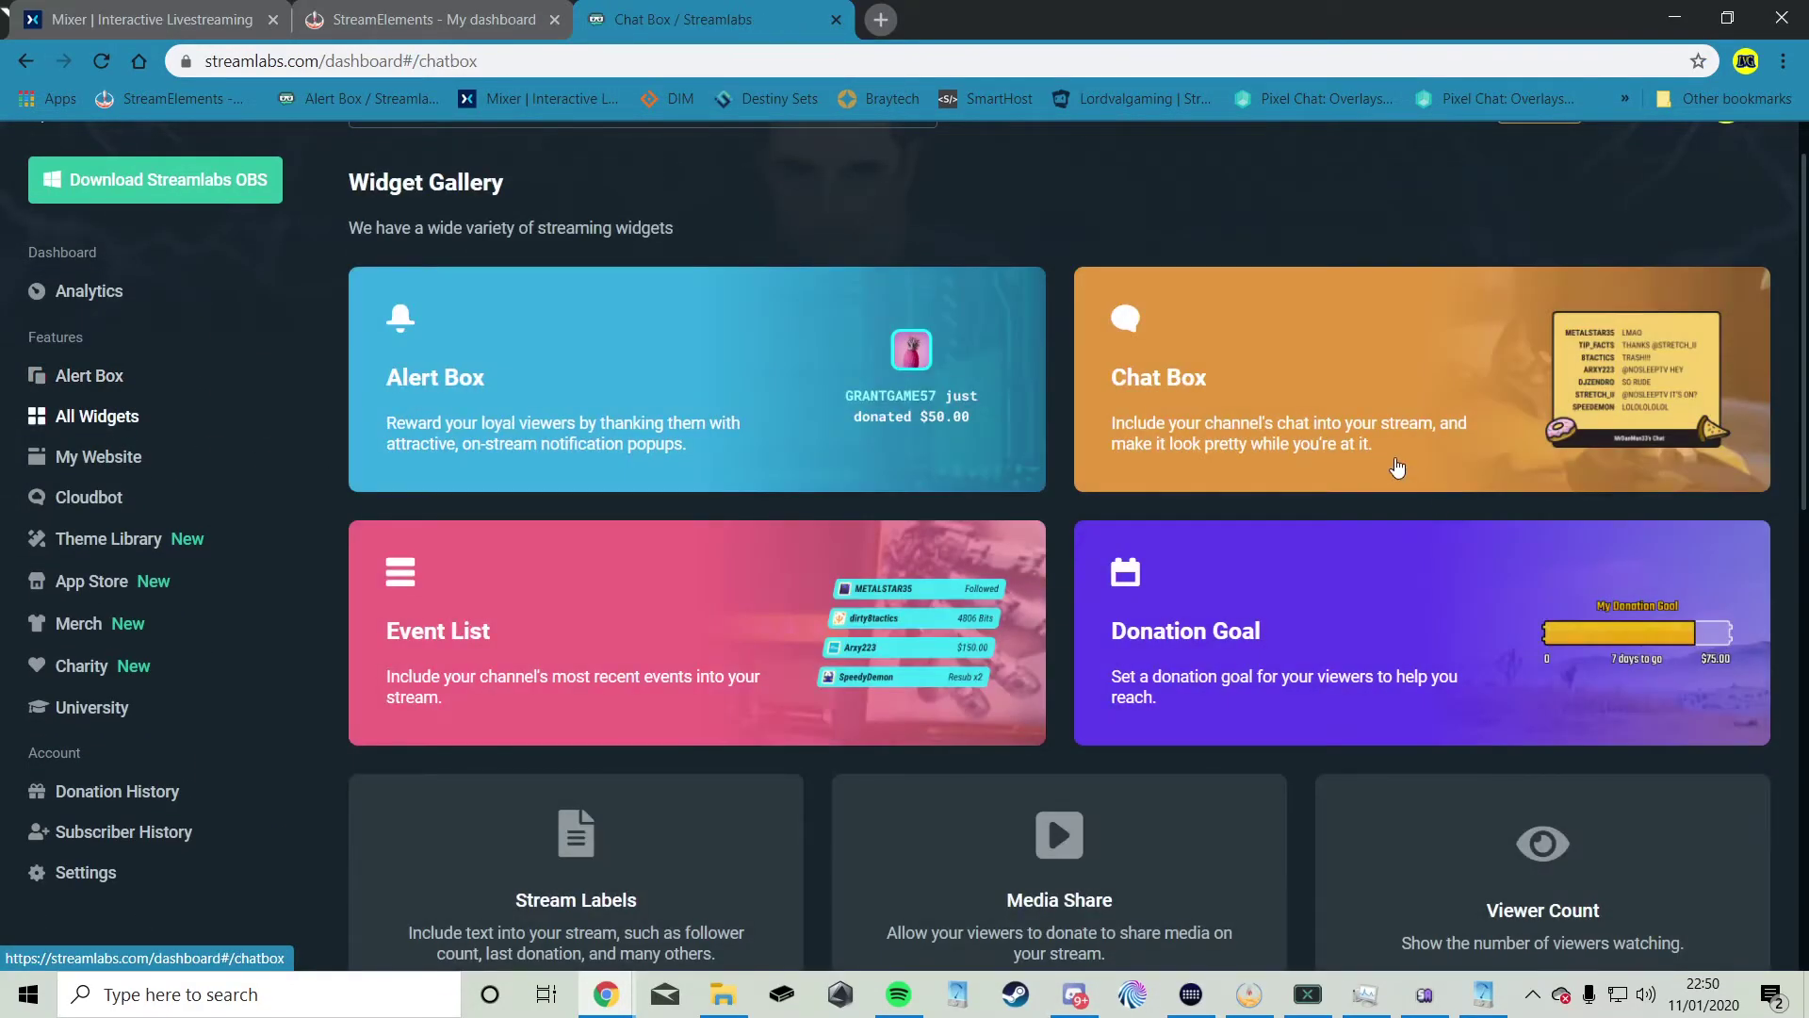
pyautogui.click(1398, 468)
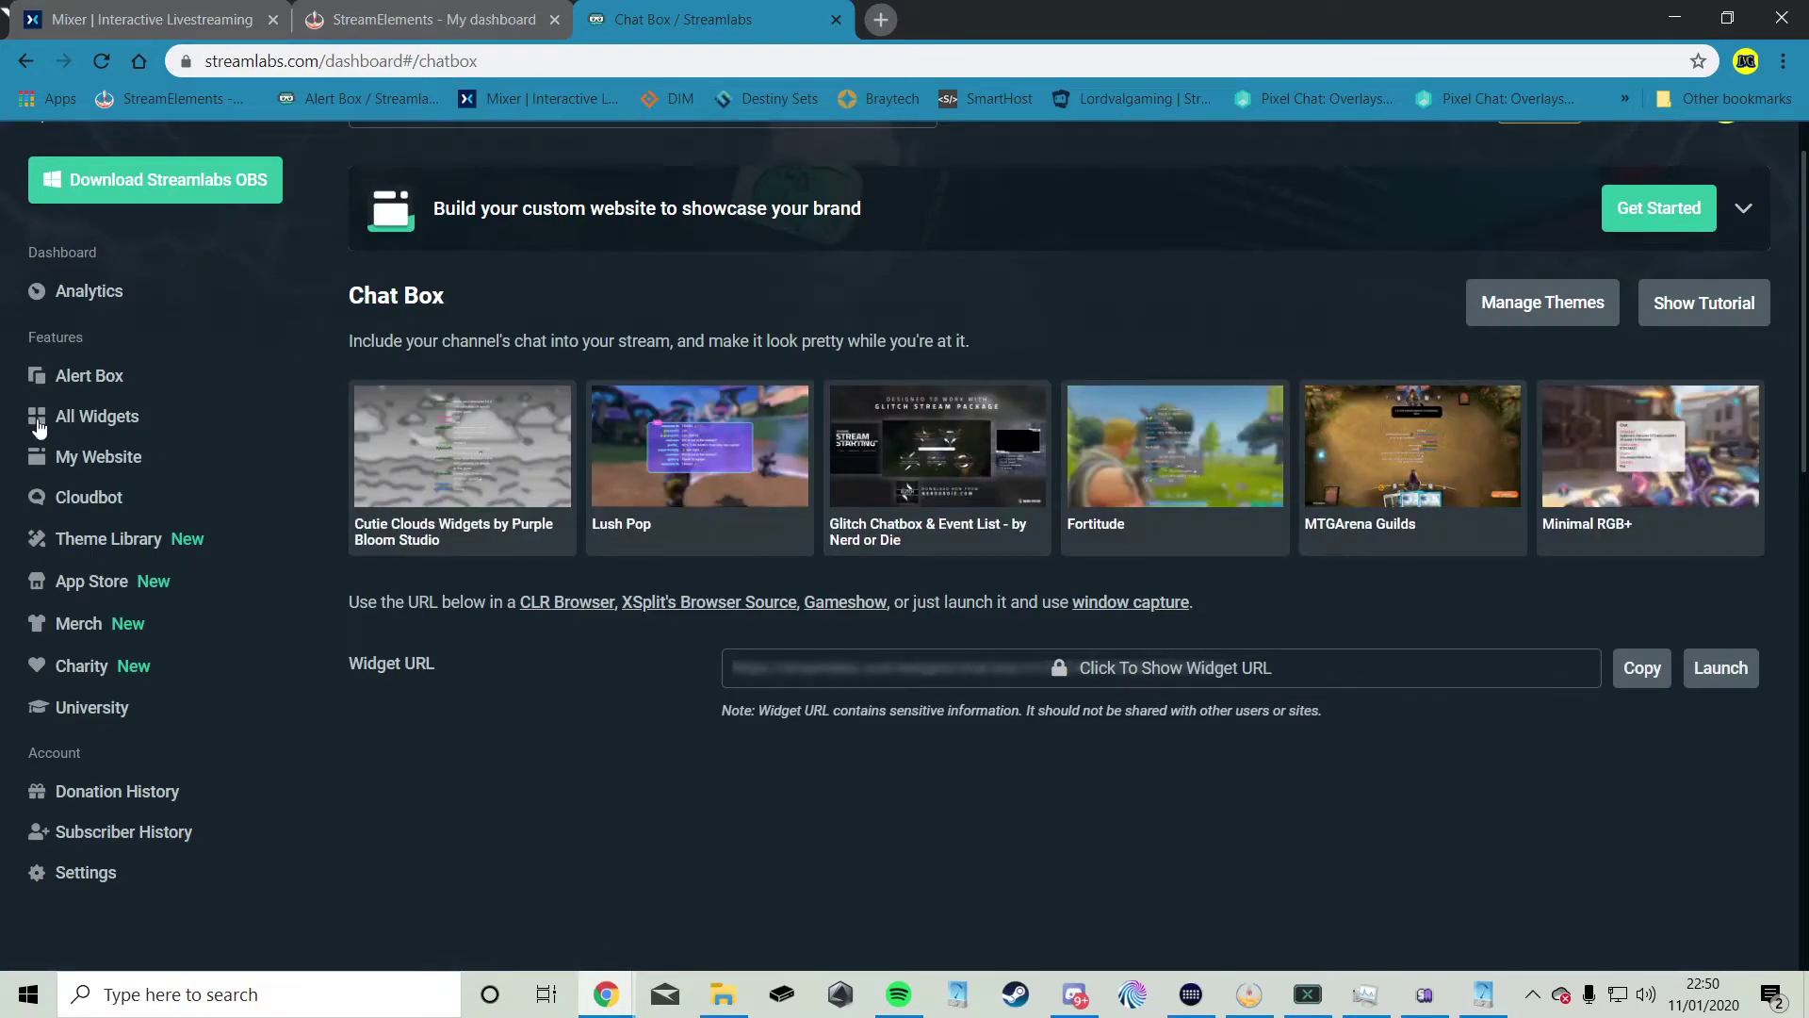
# Step: Close the Streamlabs tab and reopen the Alert Box page from its bookmark in a new browser tab
pyautogui.click(115, 459)
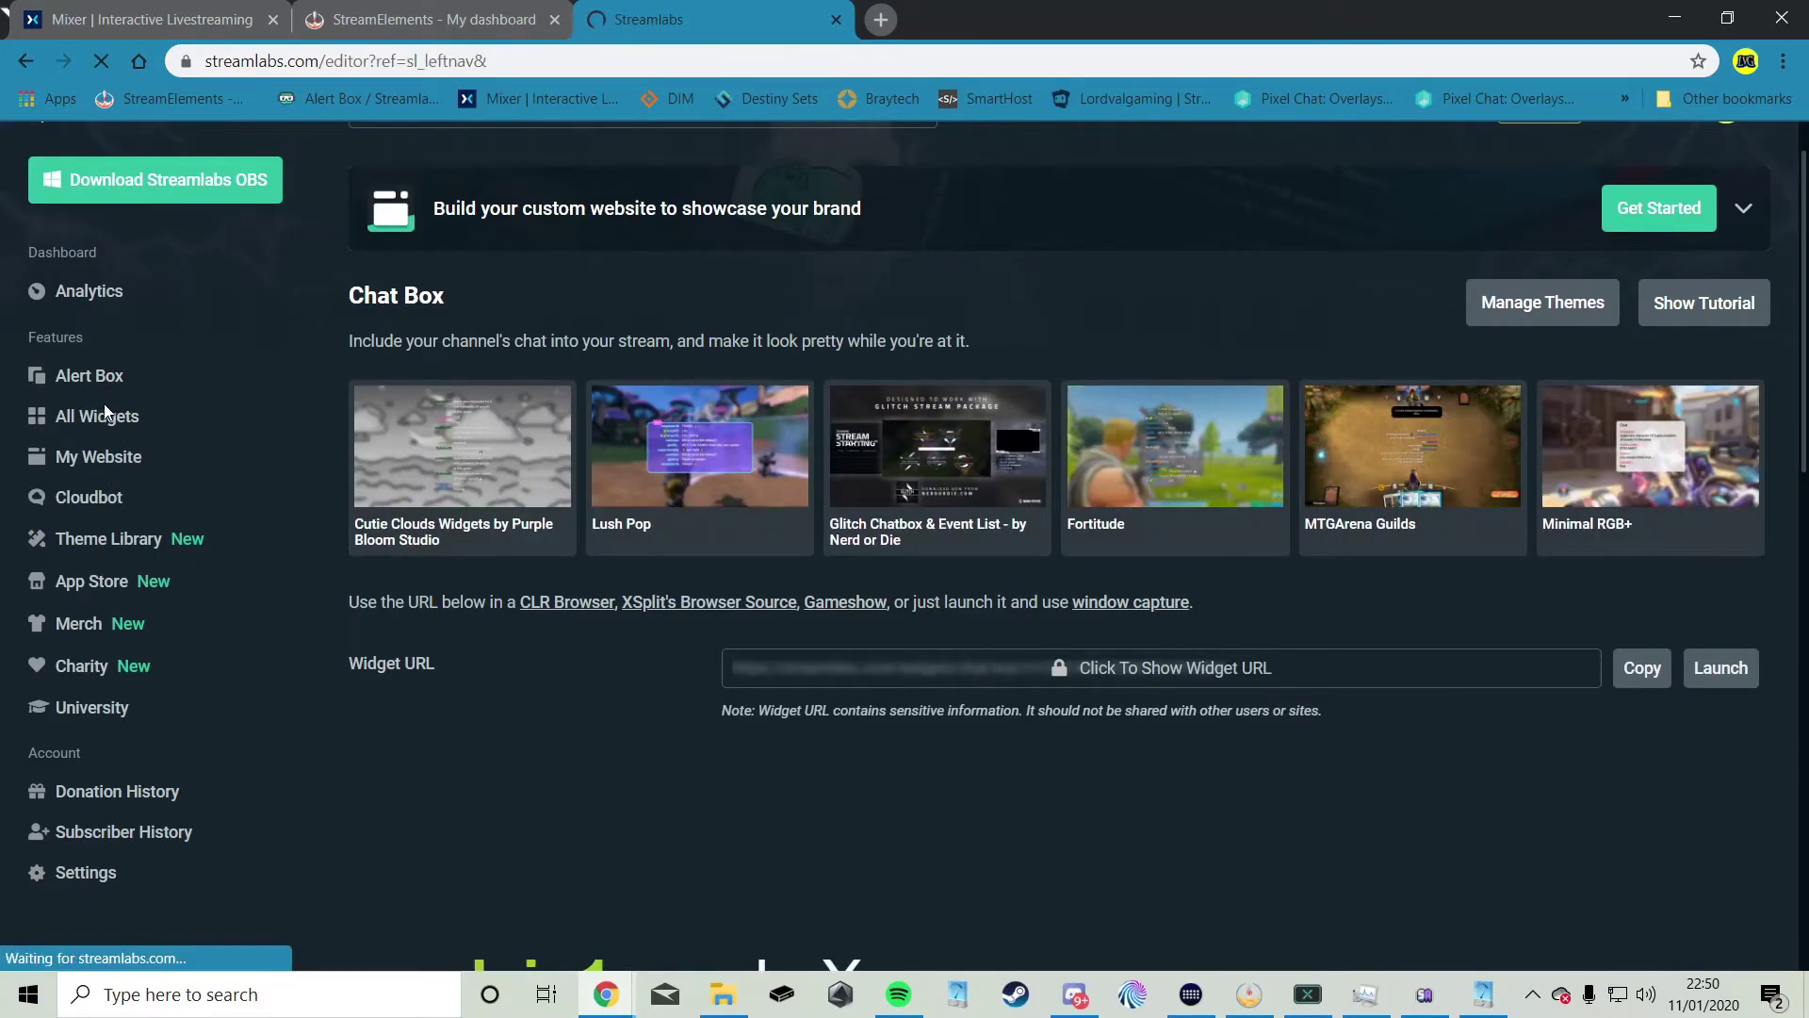
pyautogui.click(836, 21)
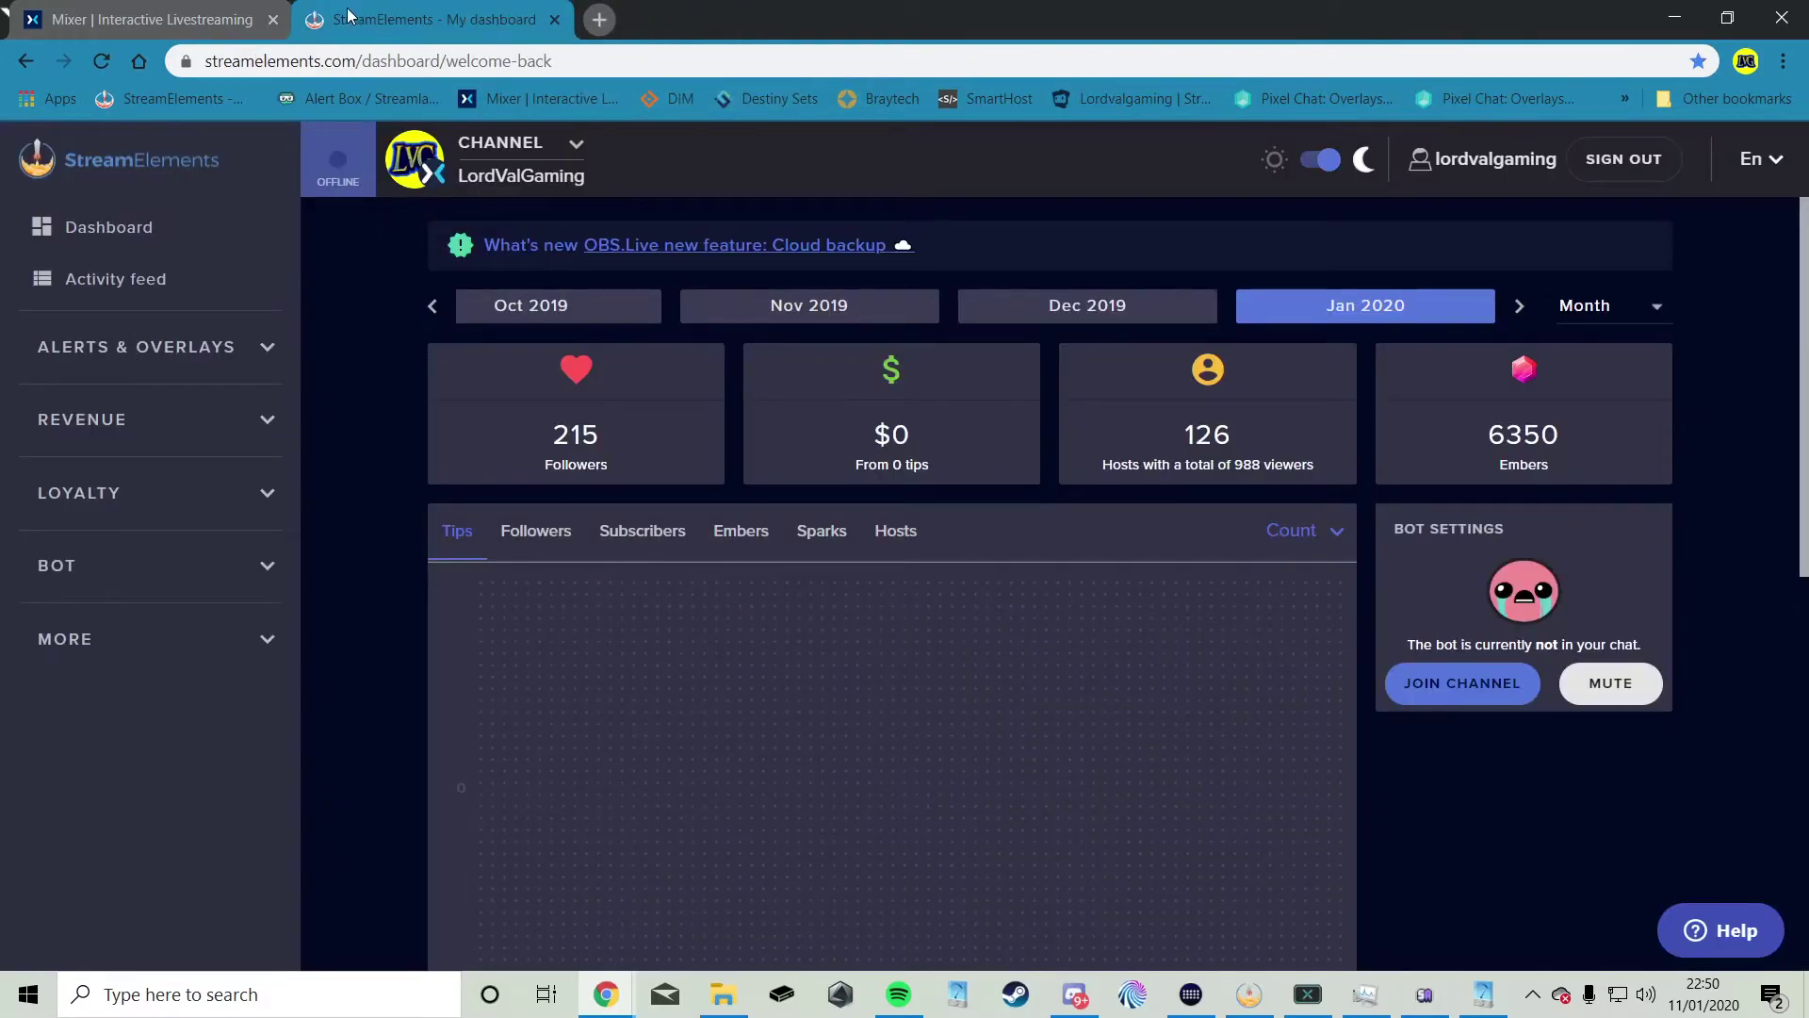
pyautogui.click(599, 20)
pyautogui.click(756, 104)
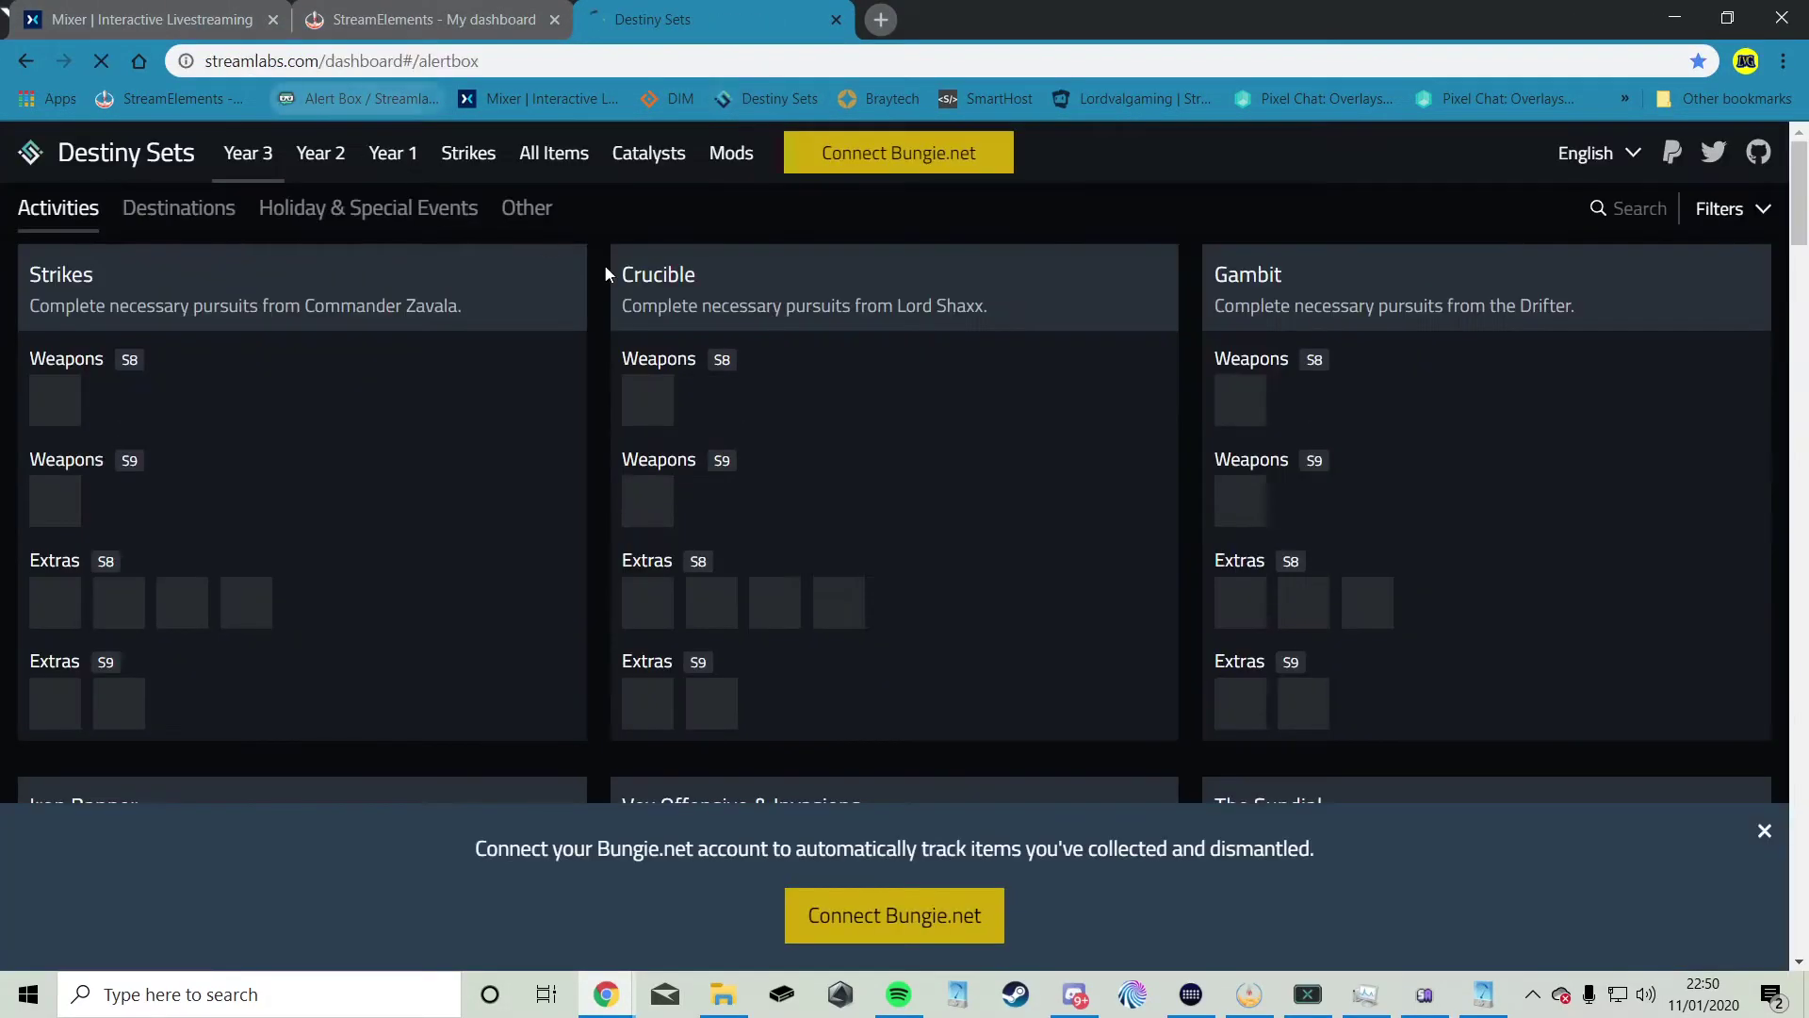
pyautogui.click(361, 98)
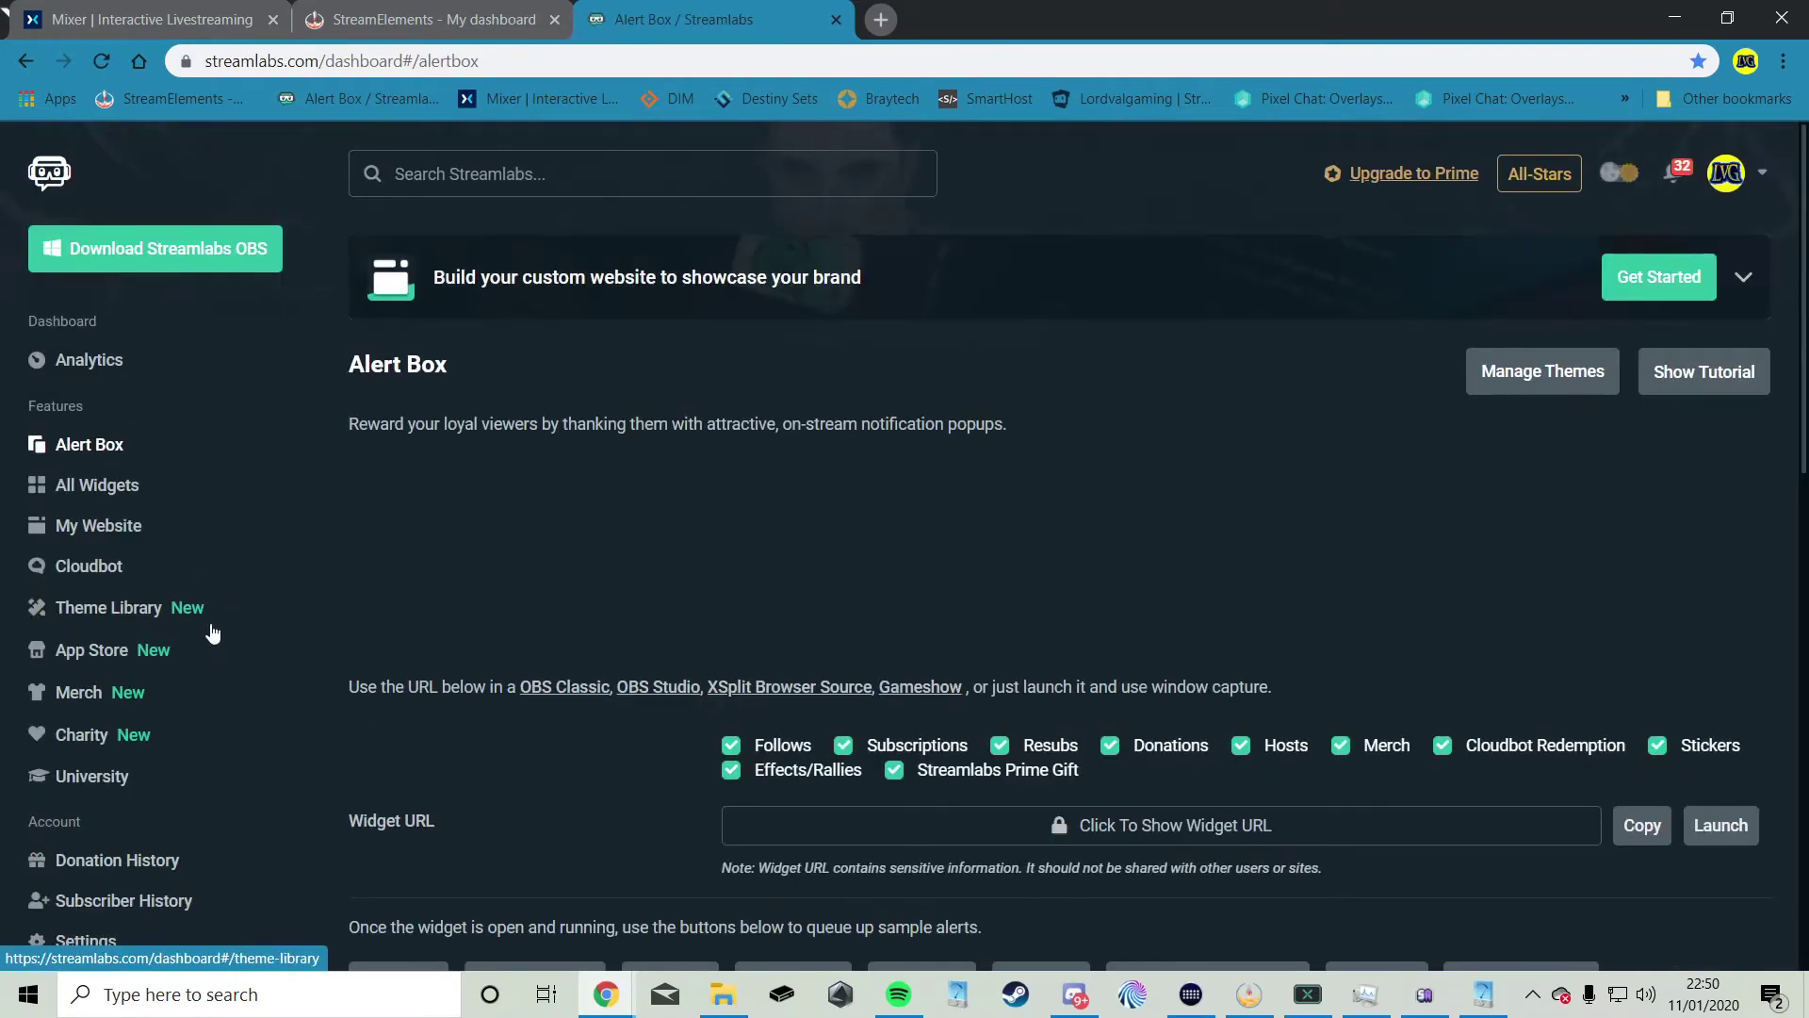
# Step: Copy the Alert Box widget URL without revealing it, and switch to OBS
pyautogui.scroll(-1, 603, 830)
pyautogui.scroll(-2, 604, 836)
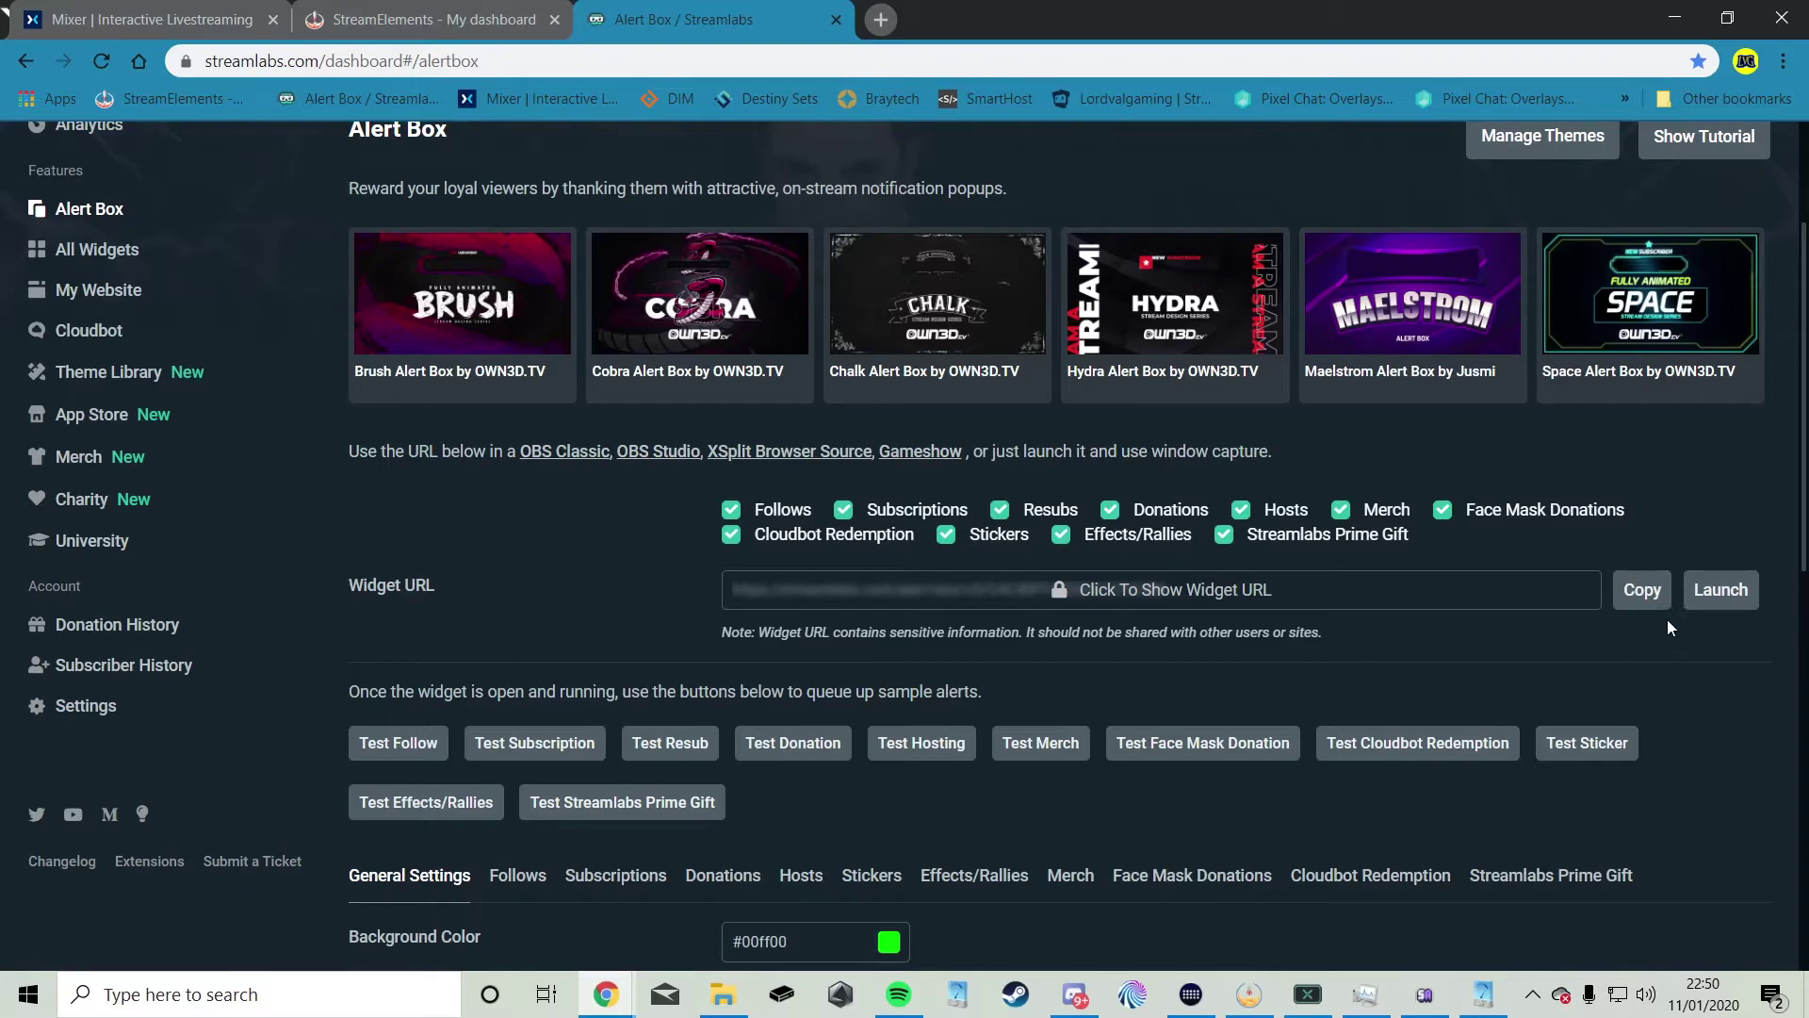
pyautogui.click(1644, 591)
pyautogui.hotkey('alt', 'Tab')
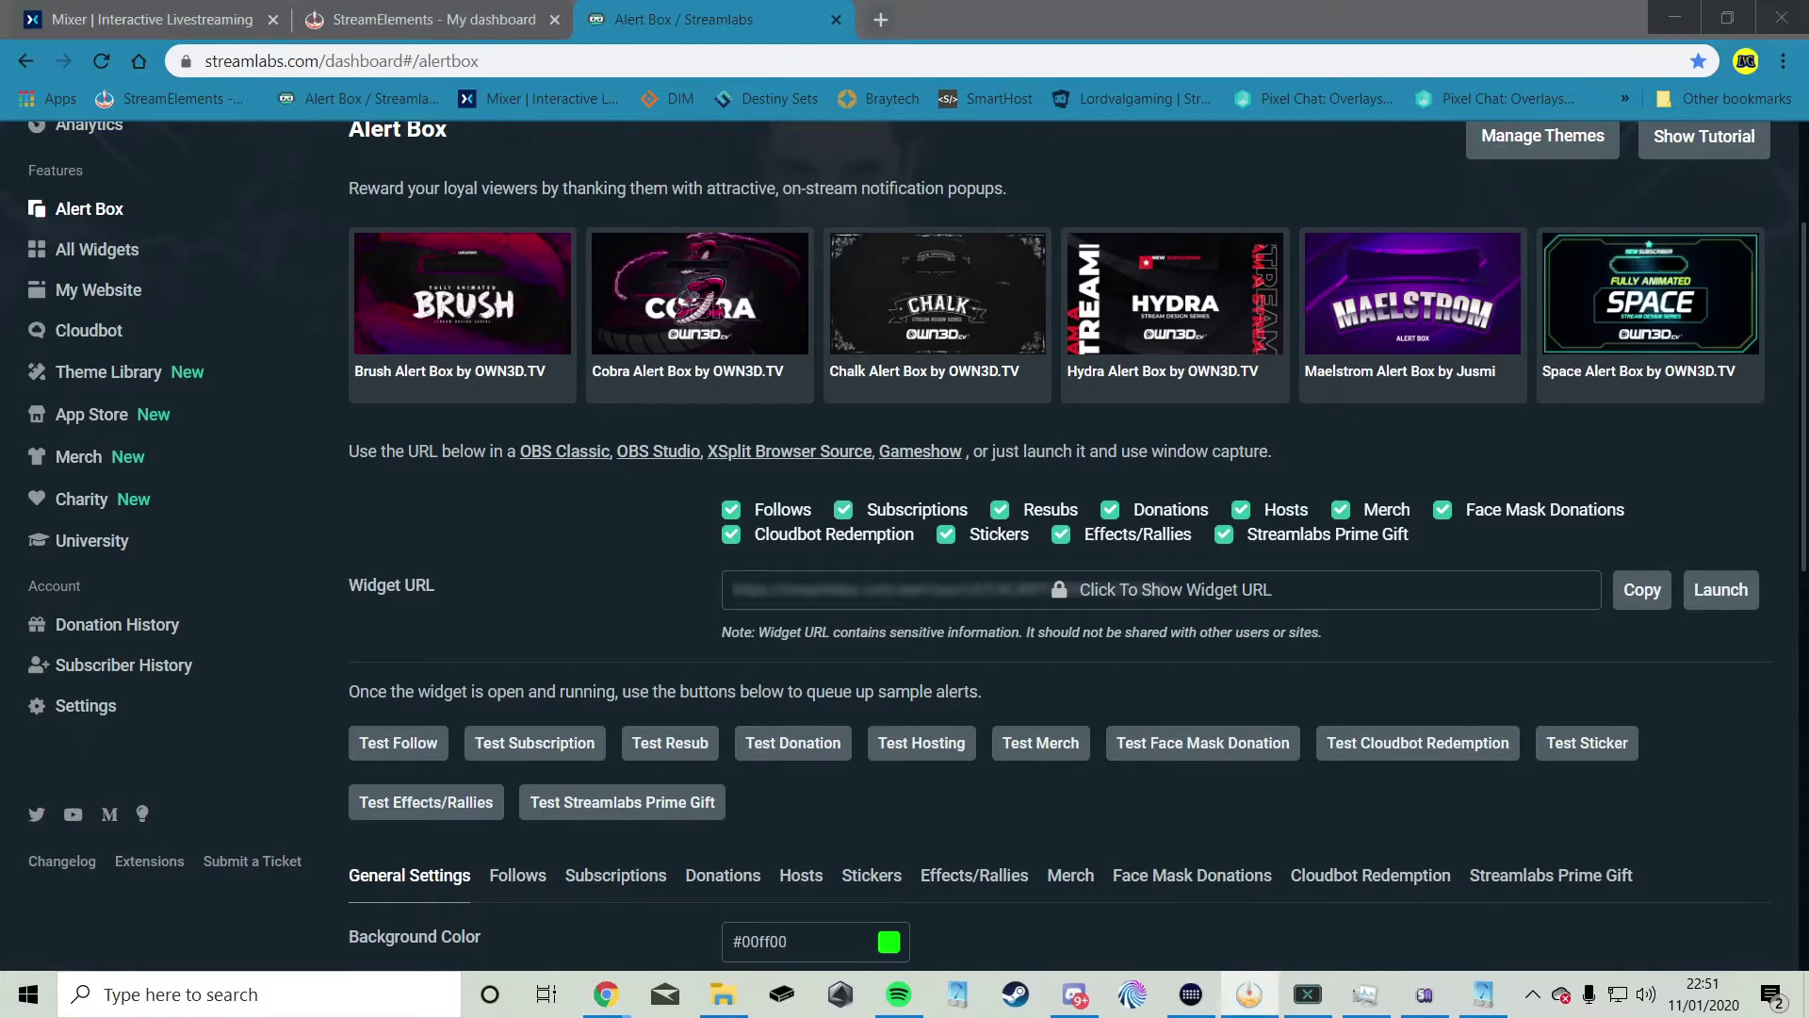
pyautogui.click(1610, 916)
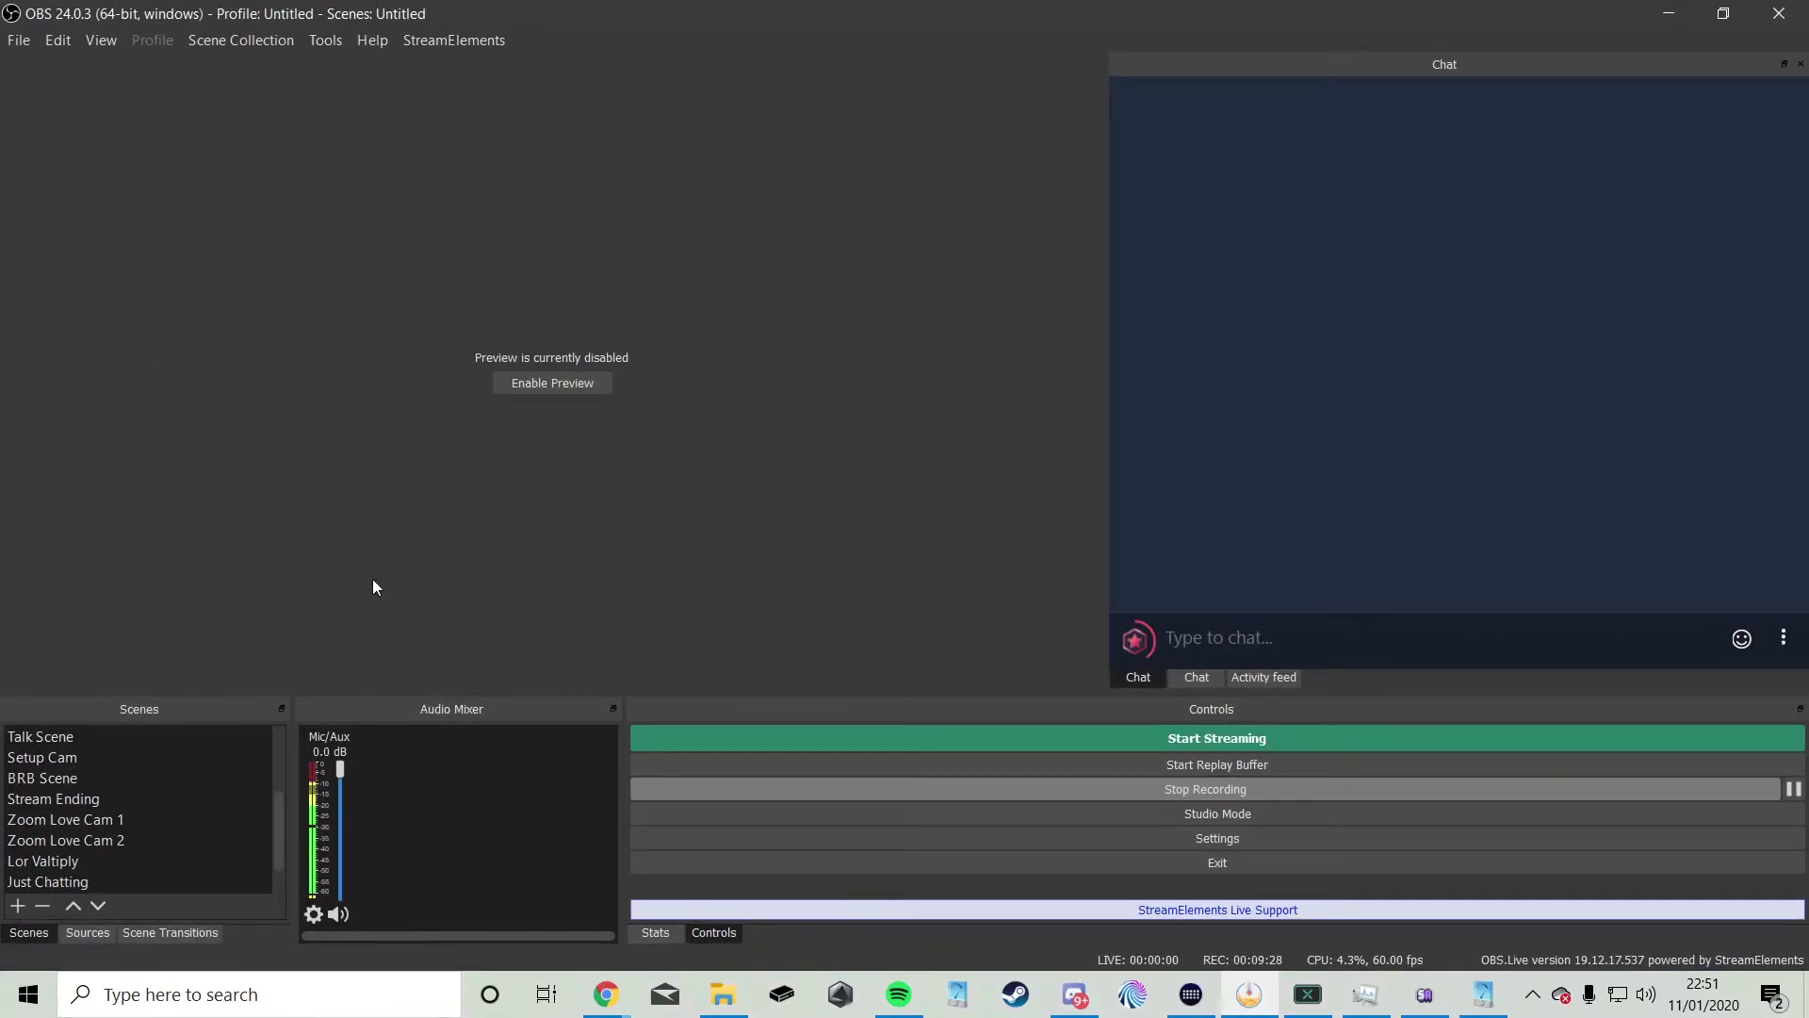
pyautogui.click(1669, 14)
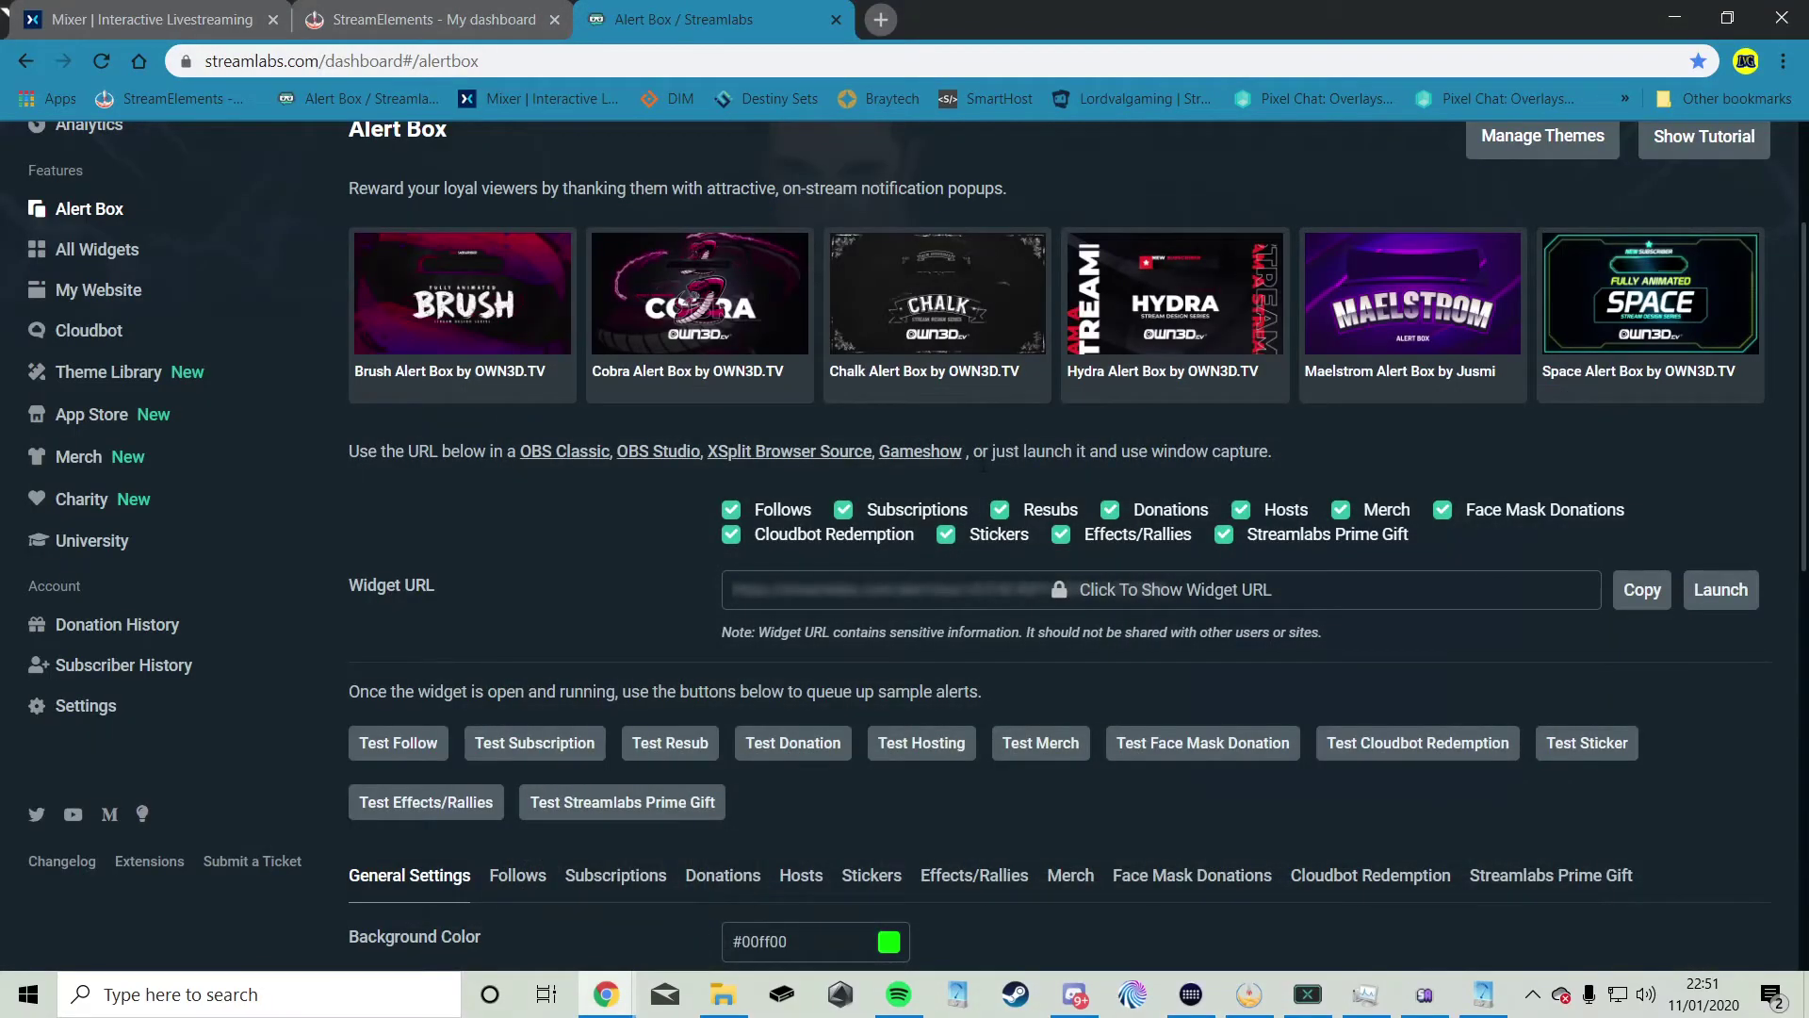
pyautogui.click(1642, 589)
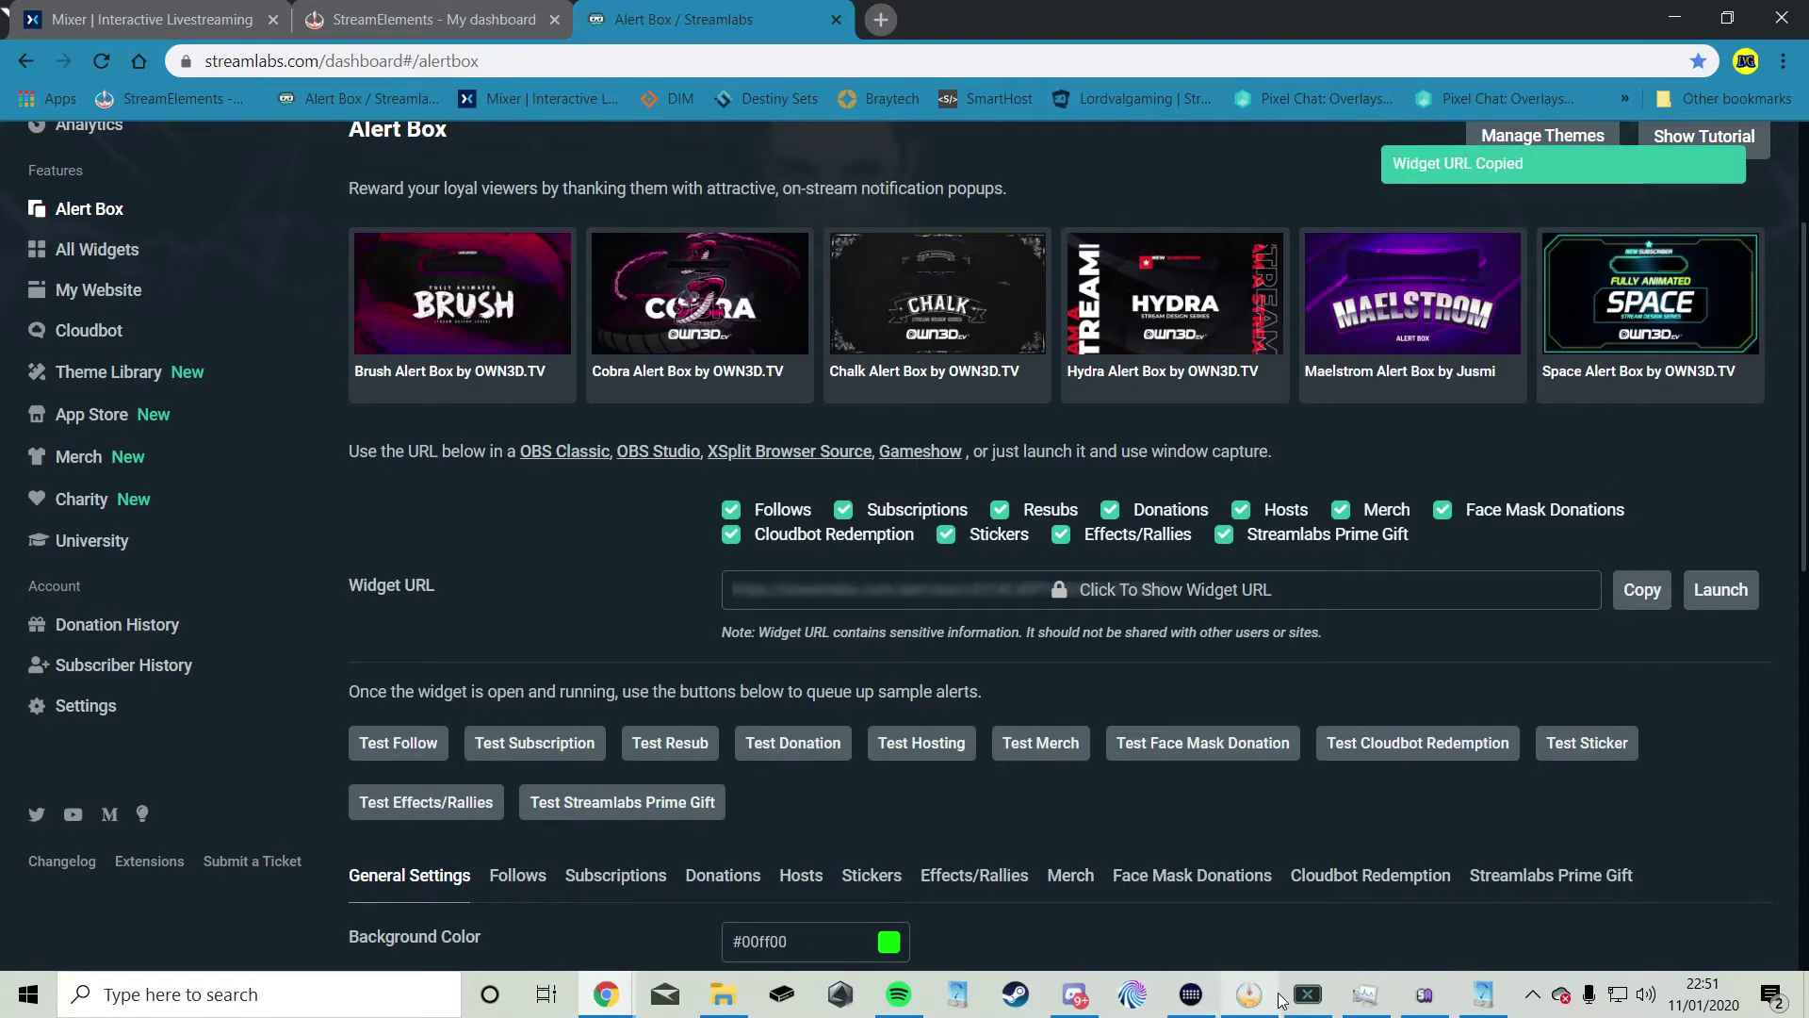
pyautogui.click(1249, 994)
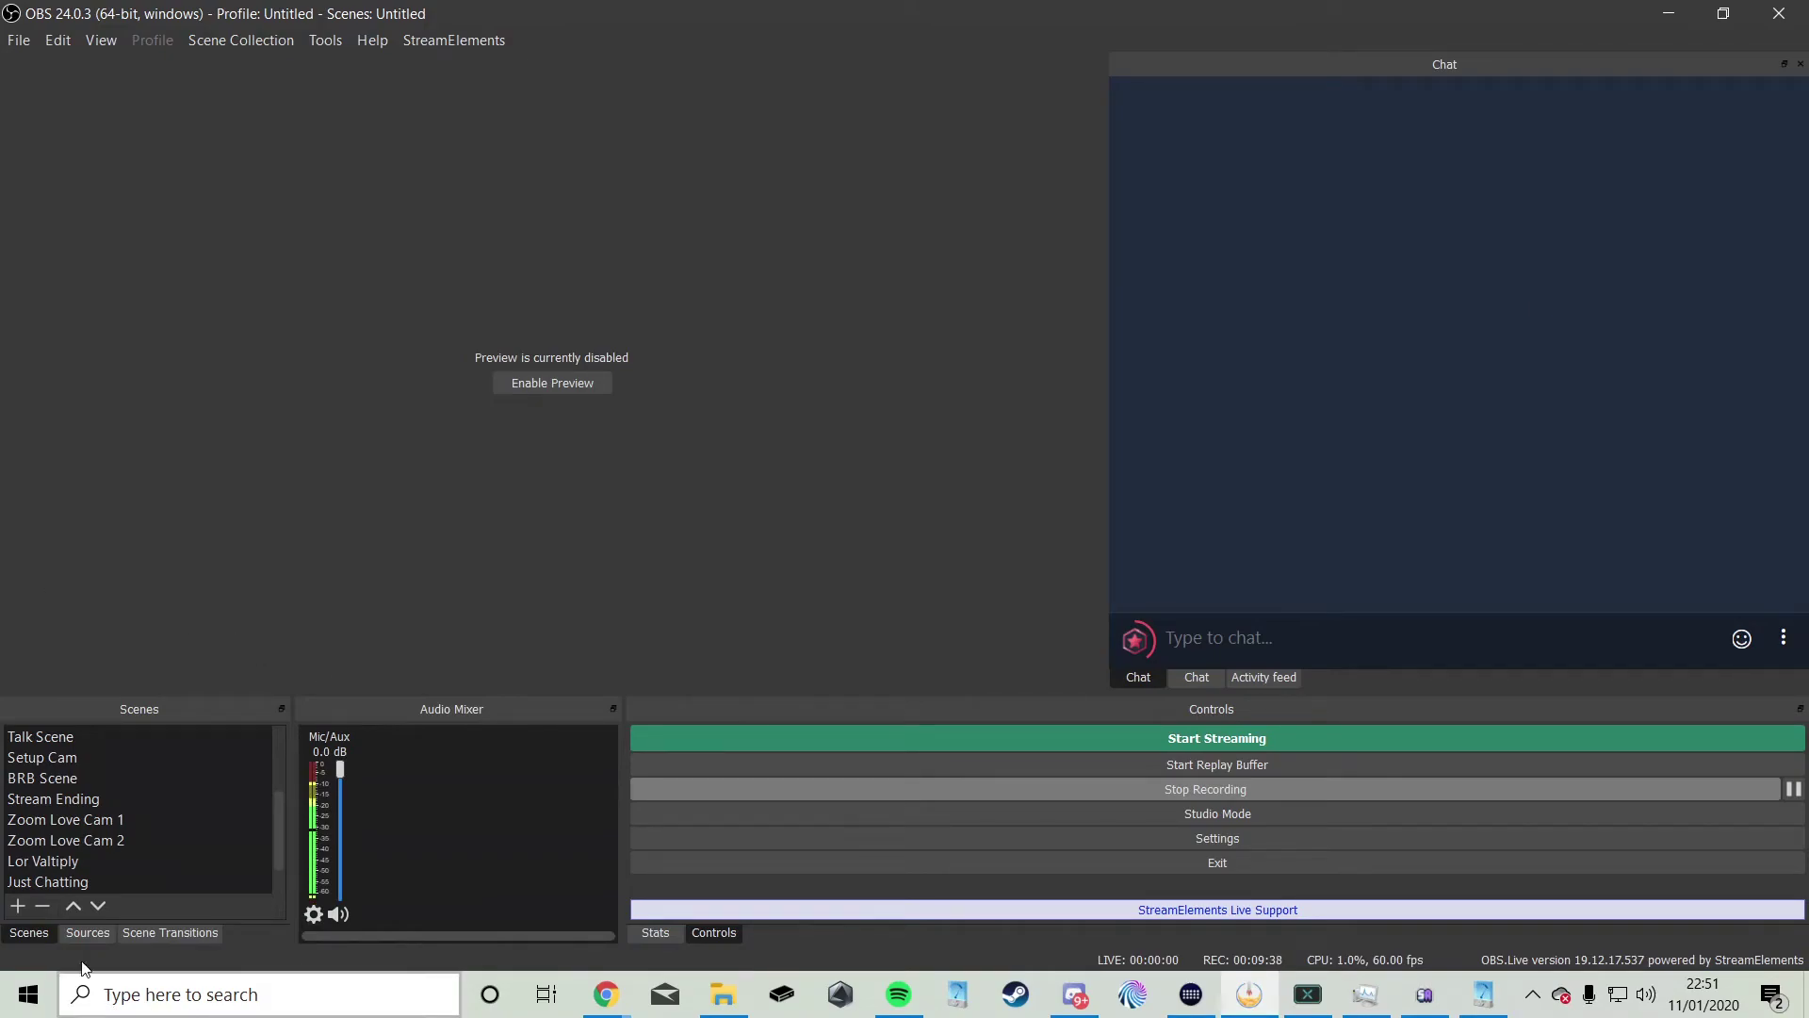
pyautogui.scroll(-1, 193, 829)
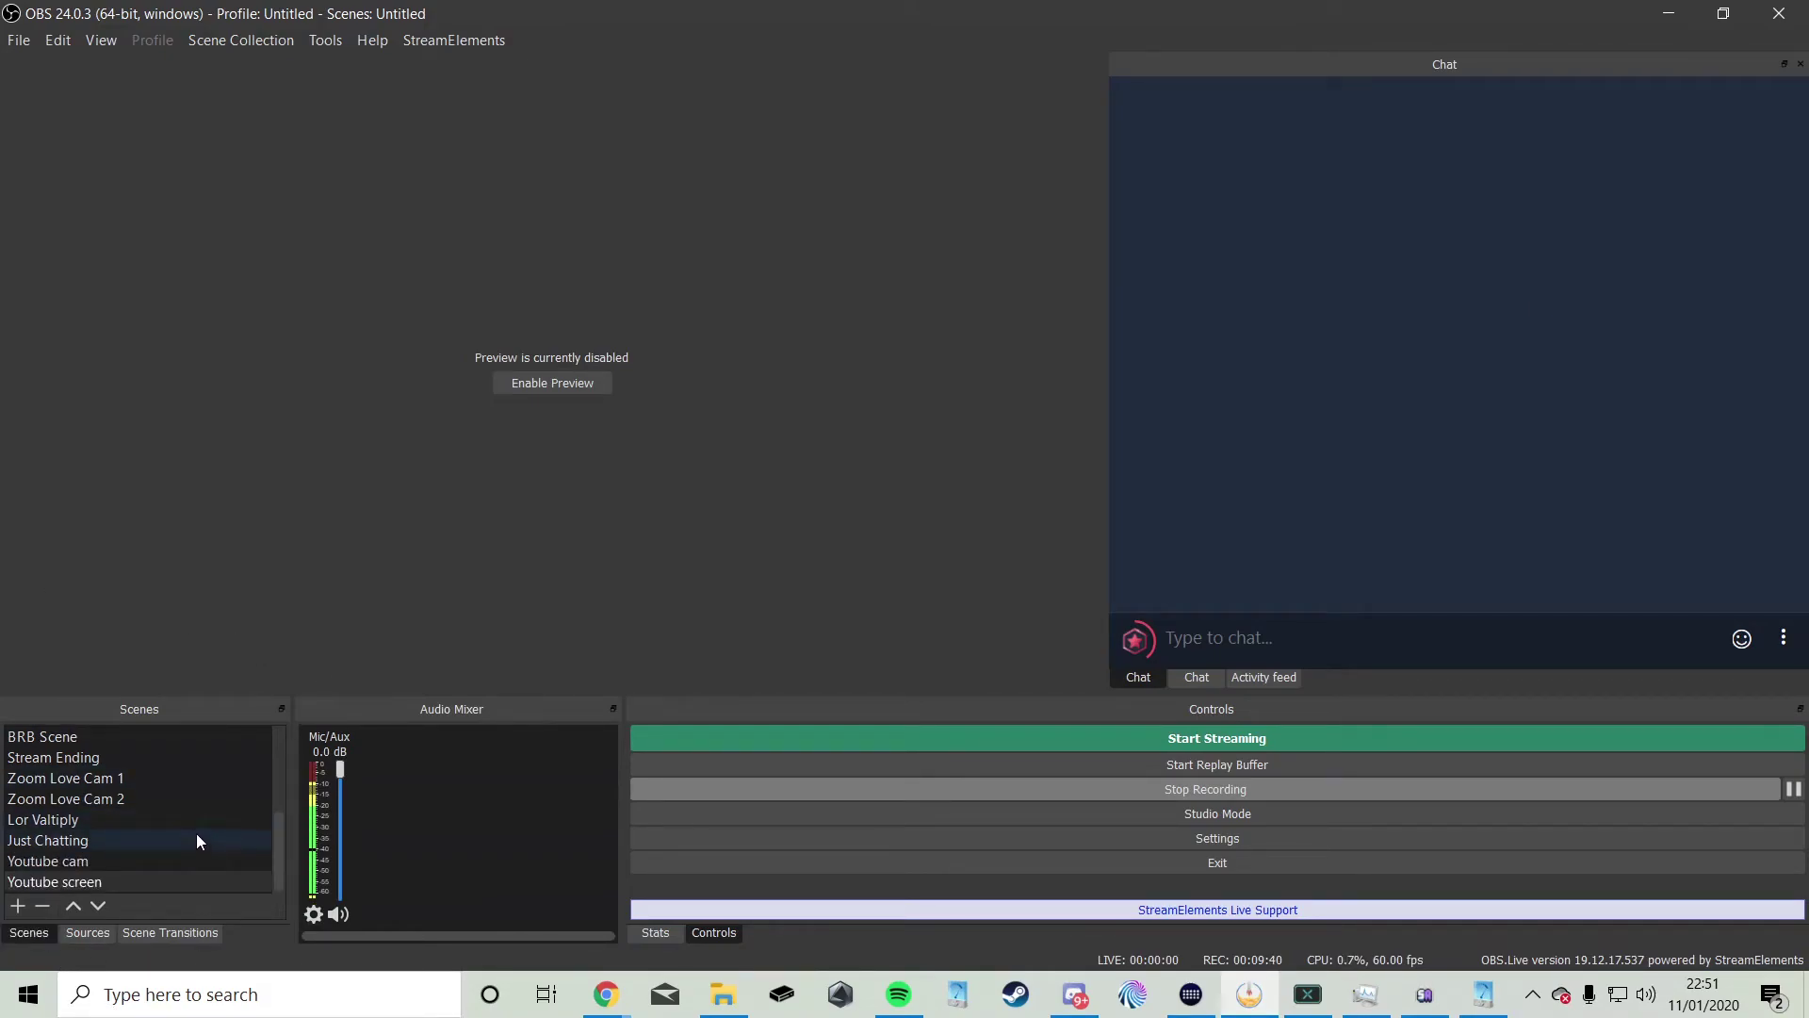
pyautogui.click(18, 906)
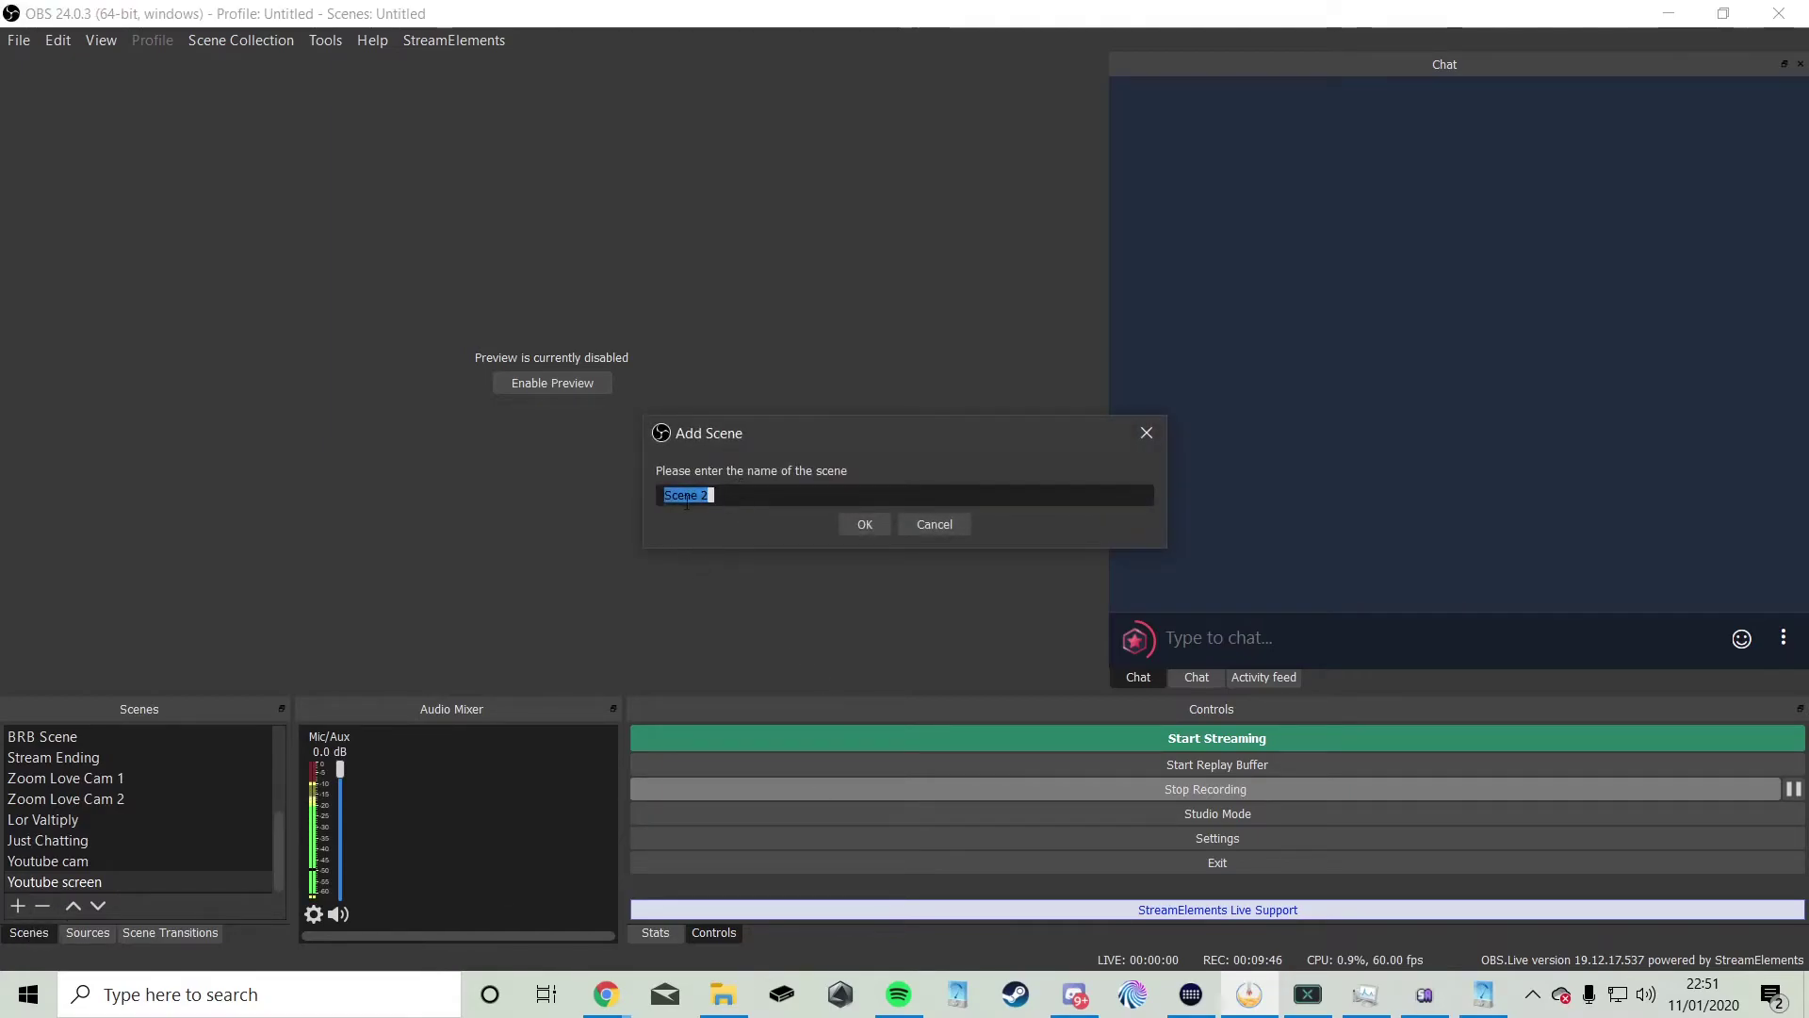
pyautogui.click(957, 527)
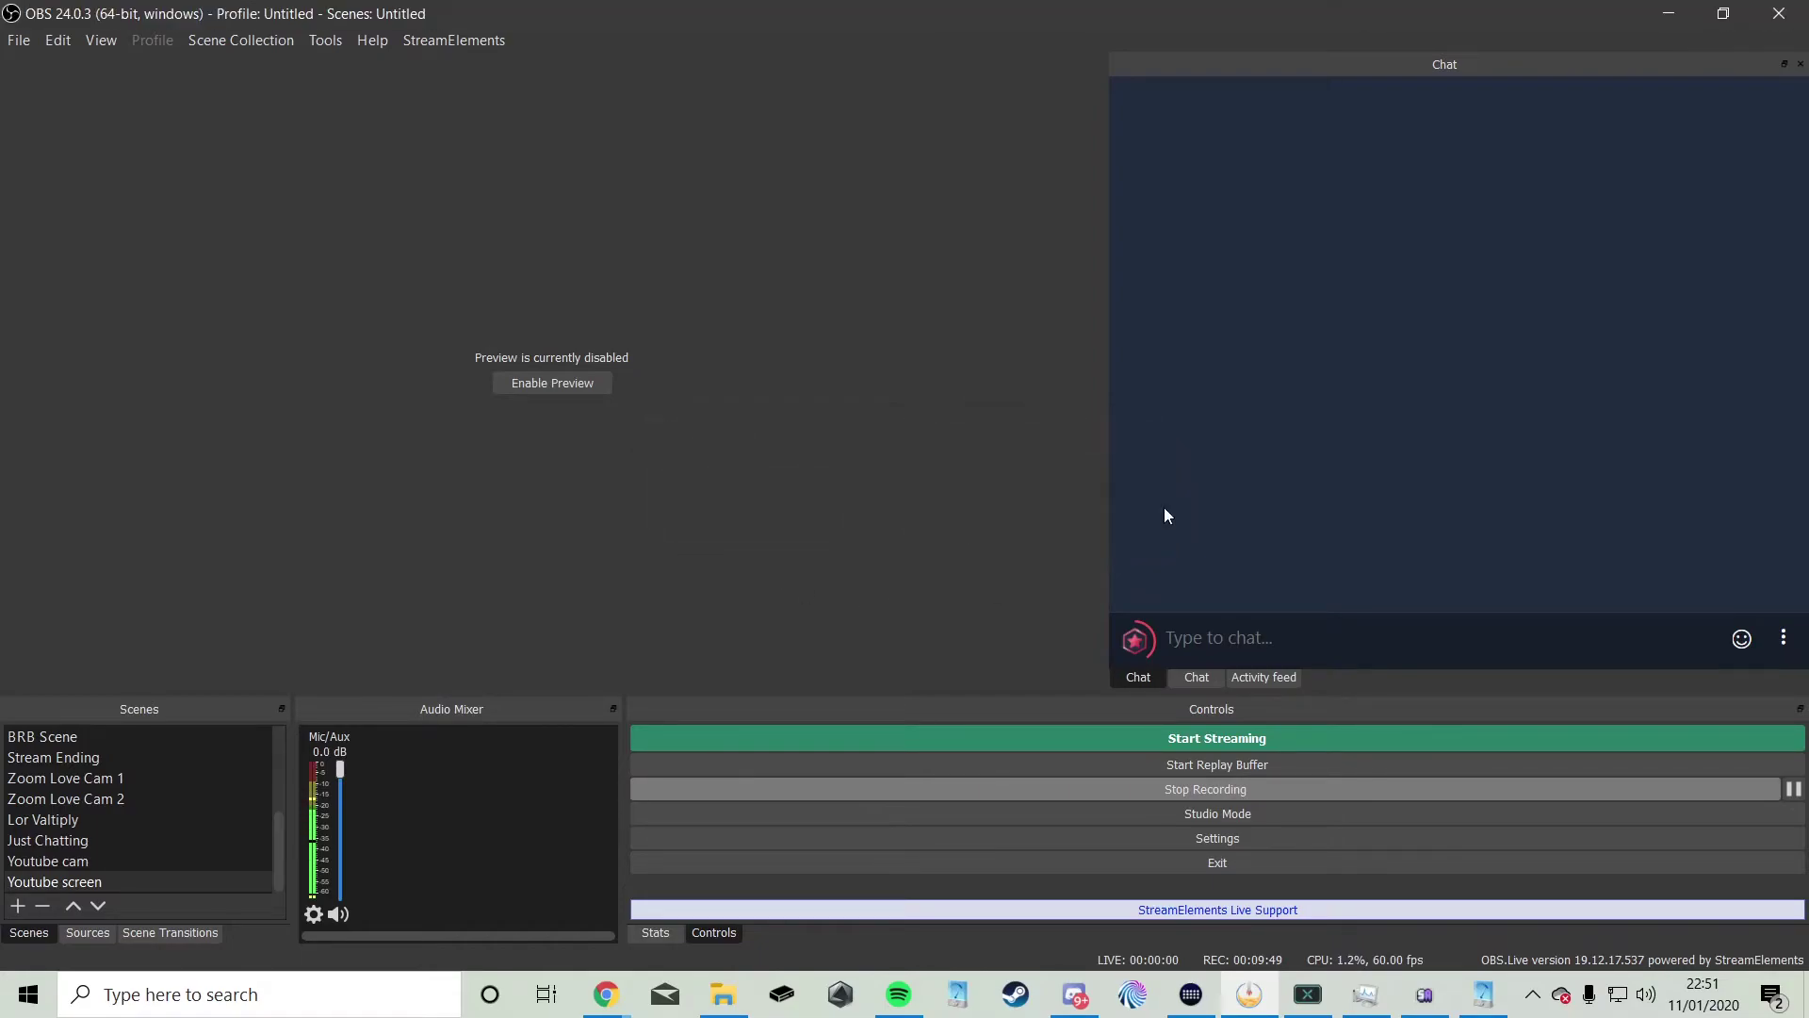
# Step: Add a new Browser source named Browser to the sources of the current scene
pyautogui.click(87, 934)
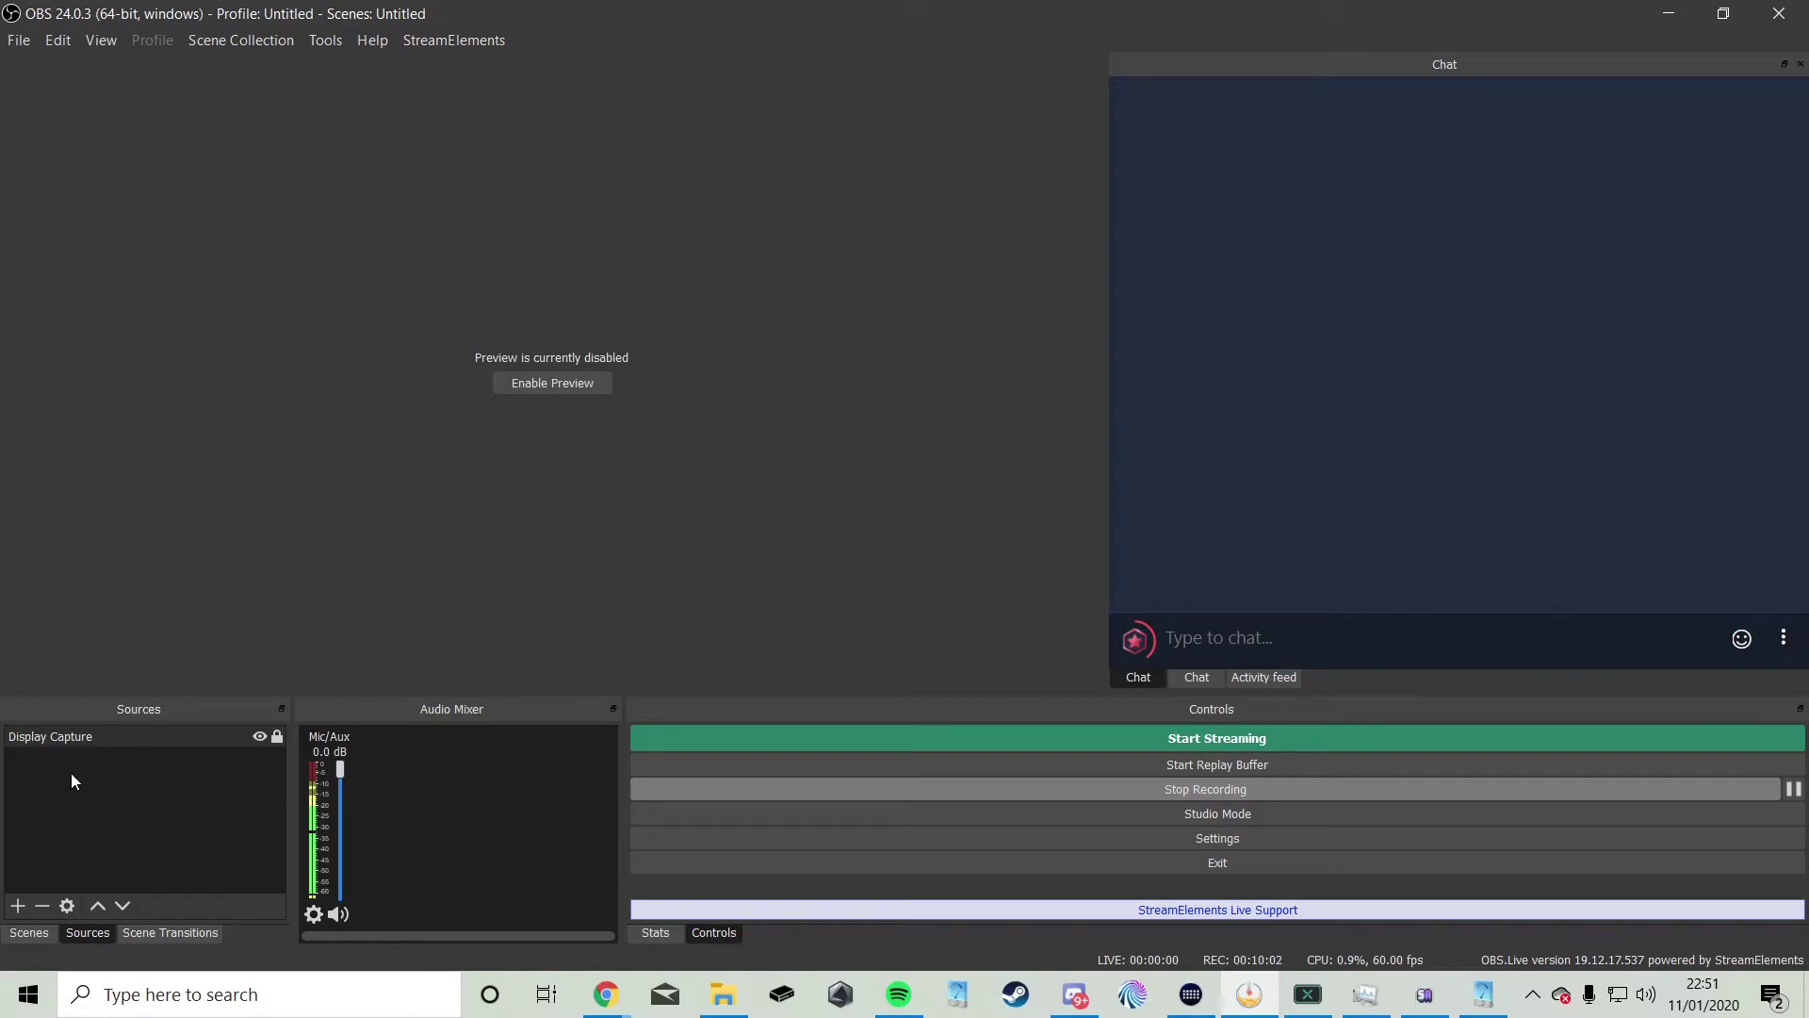
pyautogui.click(16, 906)
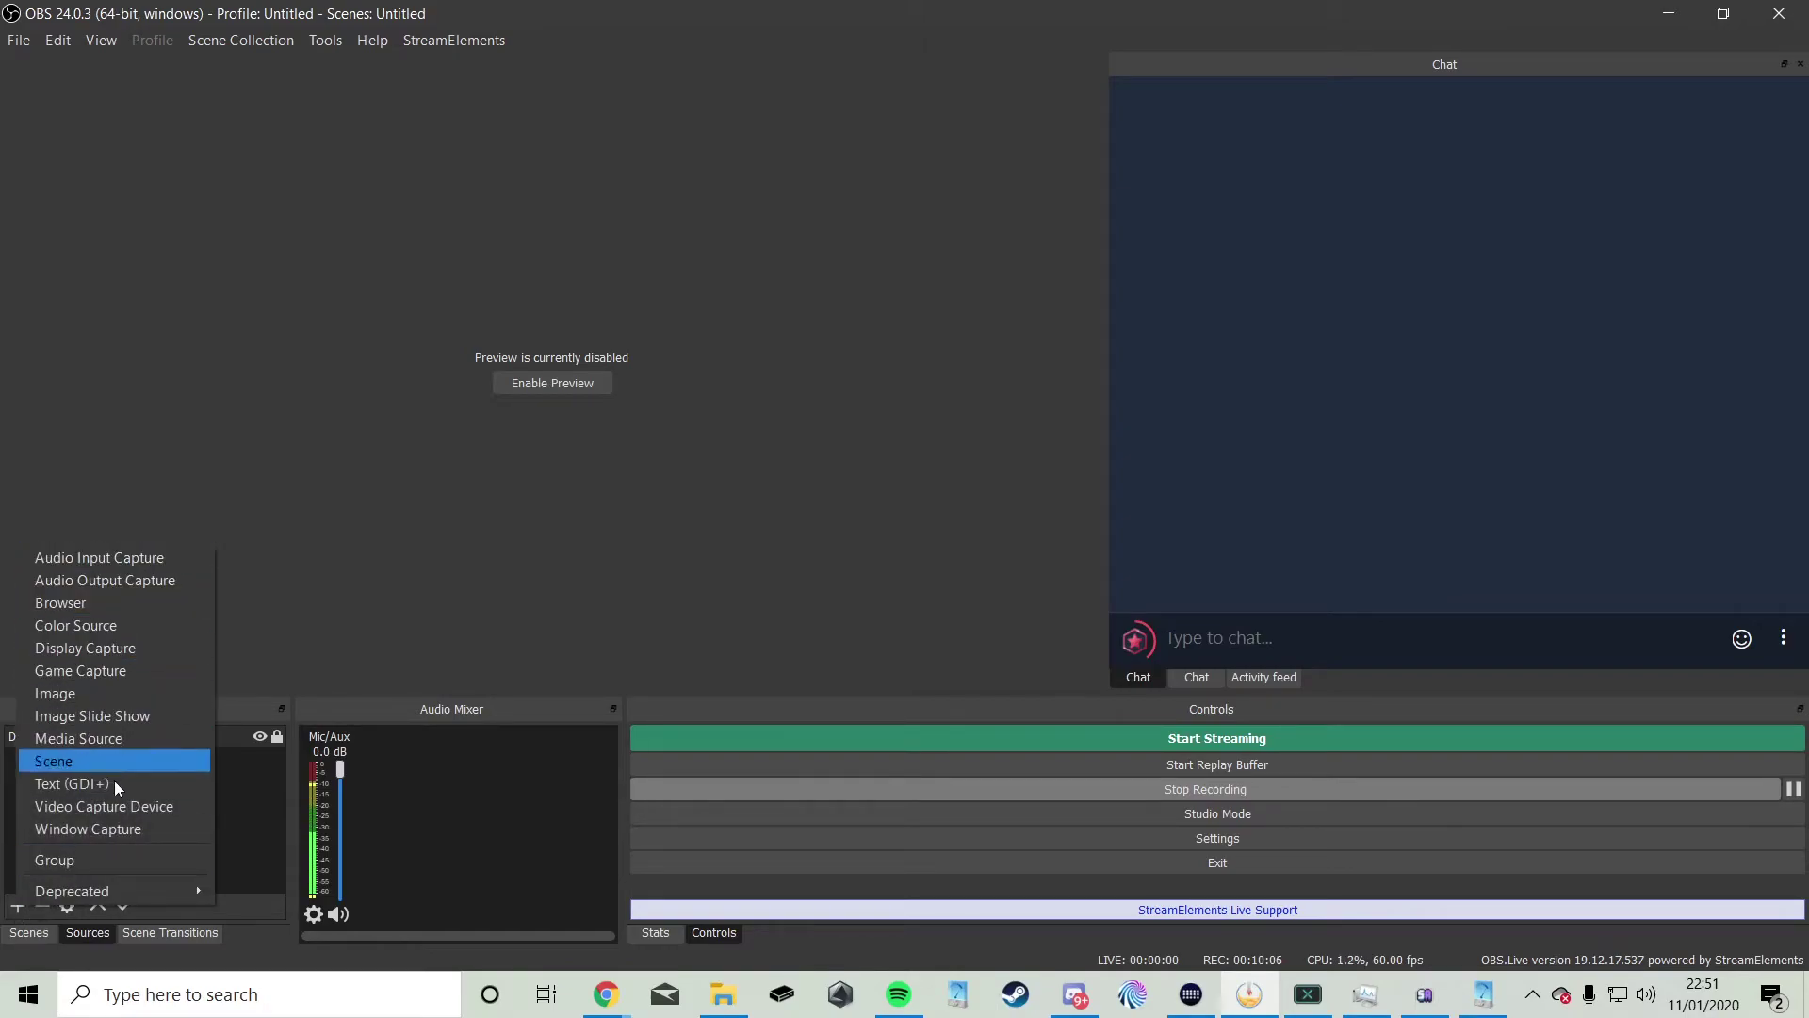
pyautogui.click(91, 604)
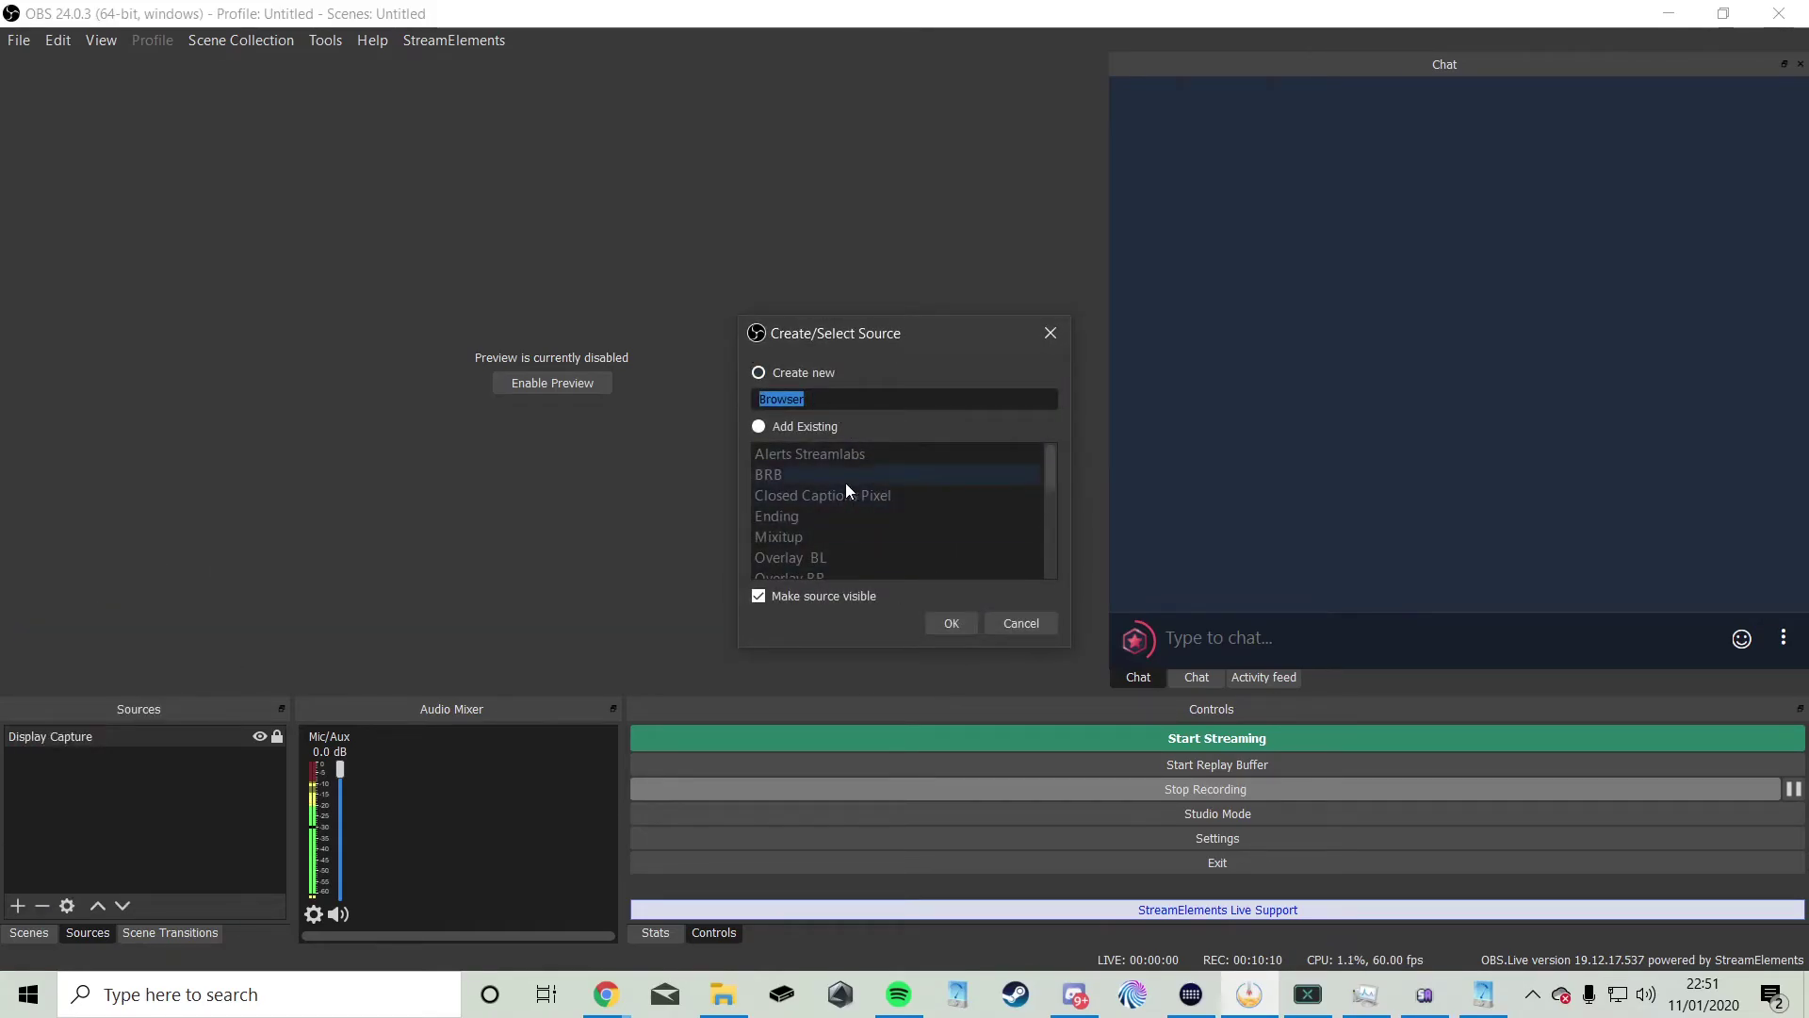
pyautogui.click(945, 624)
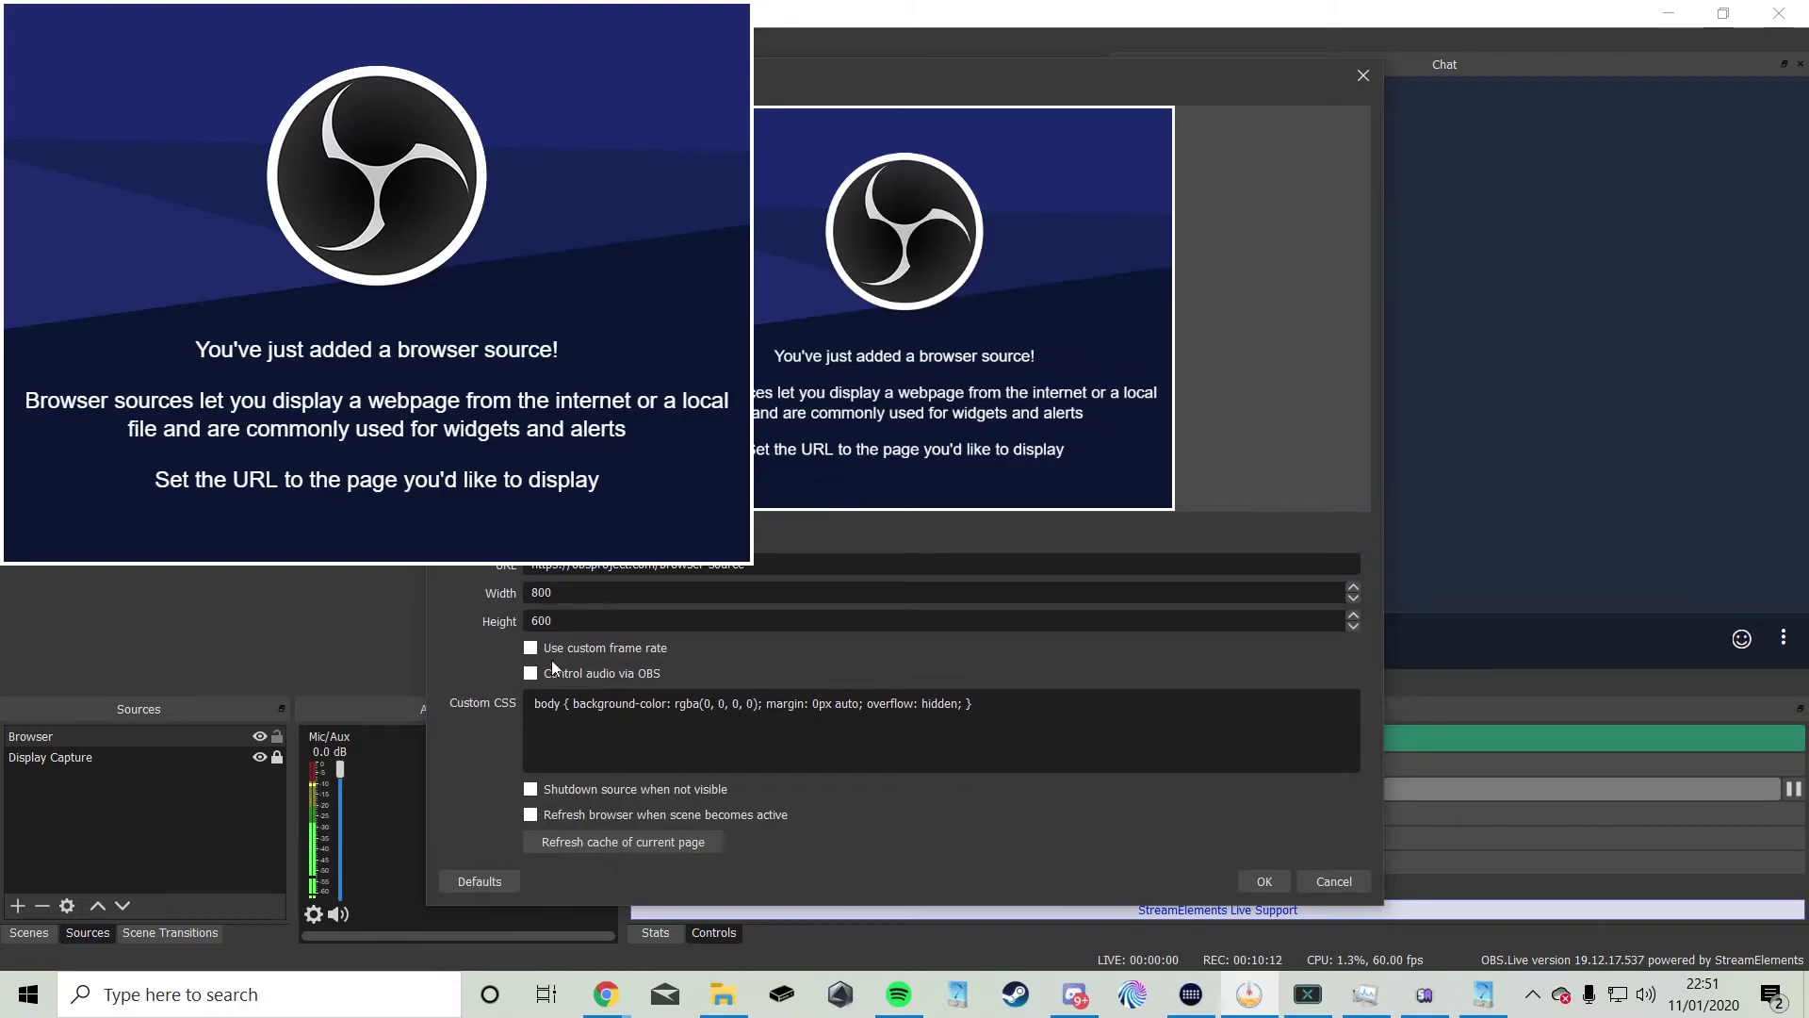
# Step: Replace the default address of the browser source with the copied Alert Box widget URL
pyautogui.tripleClick(740, 566)
pyautogui.click(768, 569)
pyautogui.moveTo(764, 568); pyautogui.dragTo(511, 570)
pyautogui.press('BackSpace')
pyautogui.click(548, 568)
pyautogui.rightClick(547, 568)
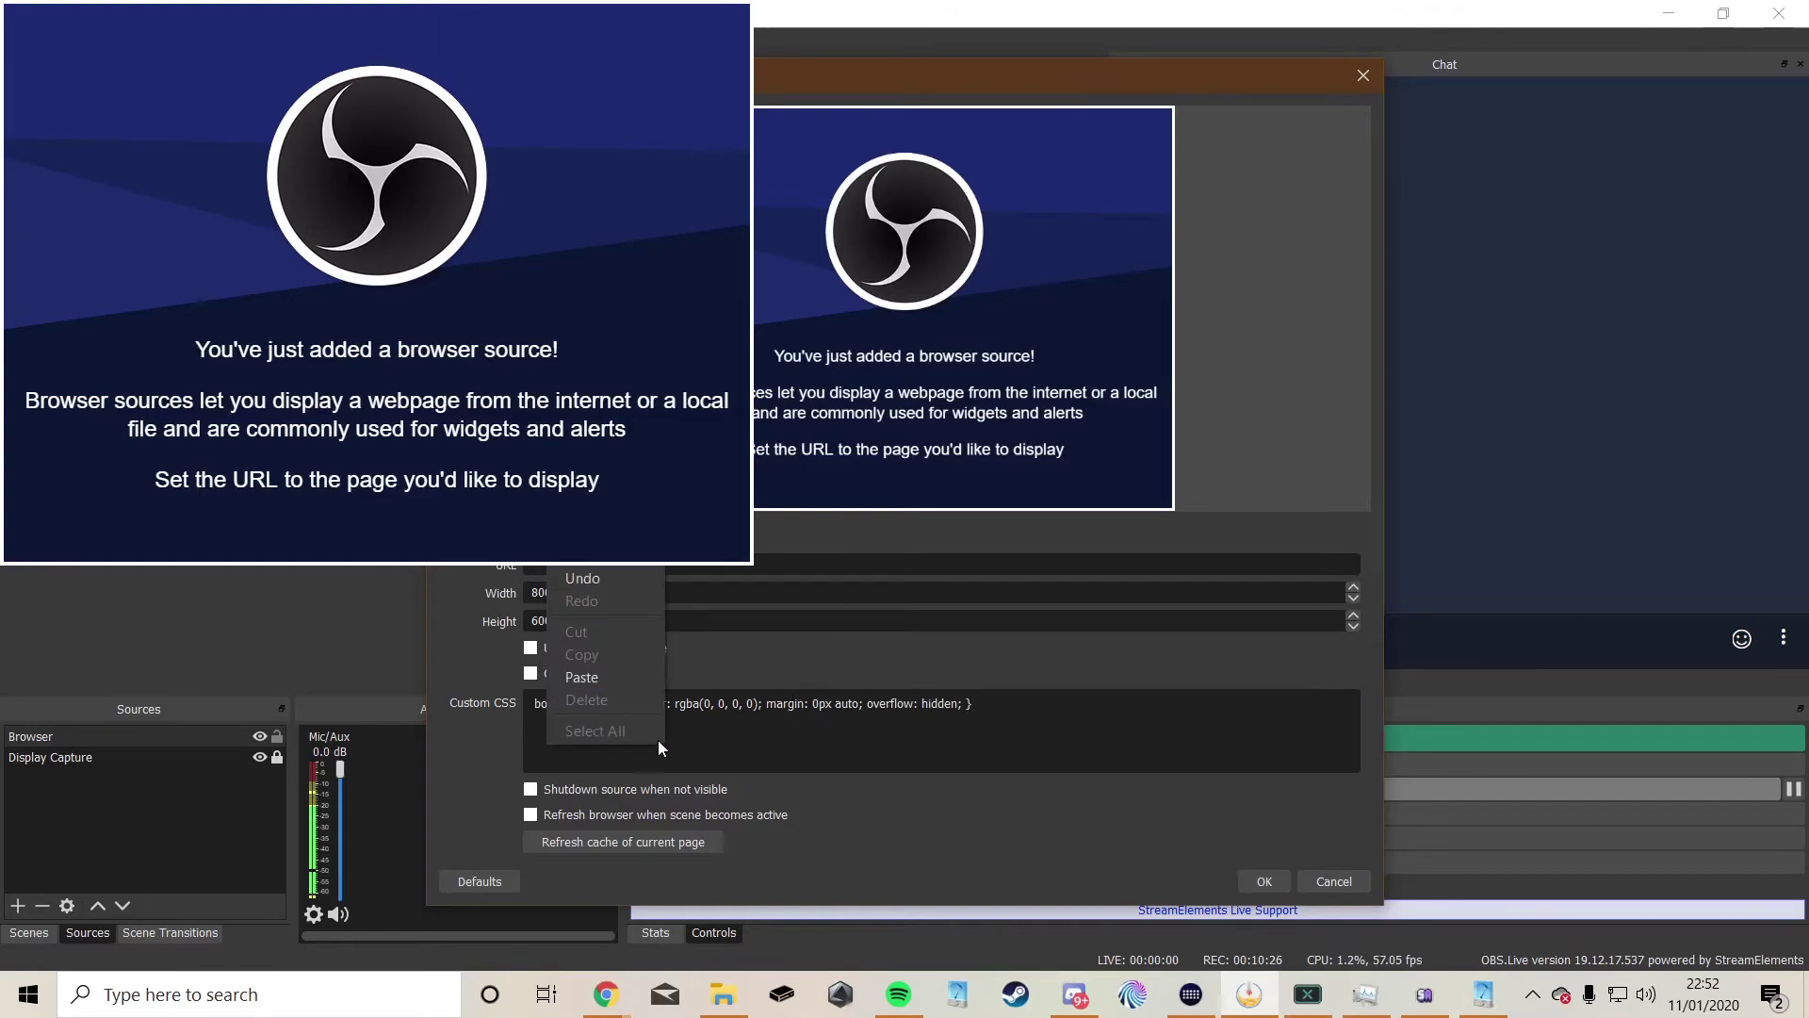
pyautogui.click(591, 676)
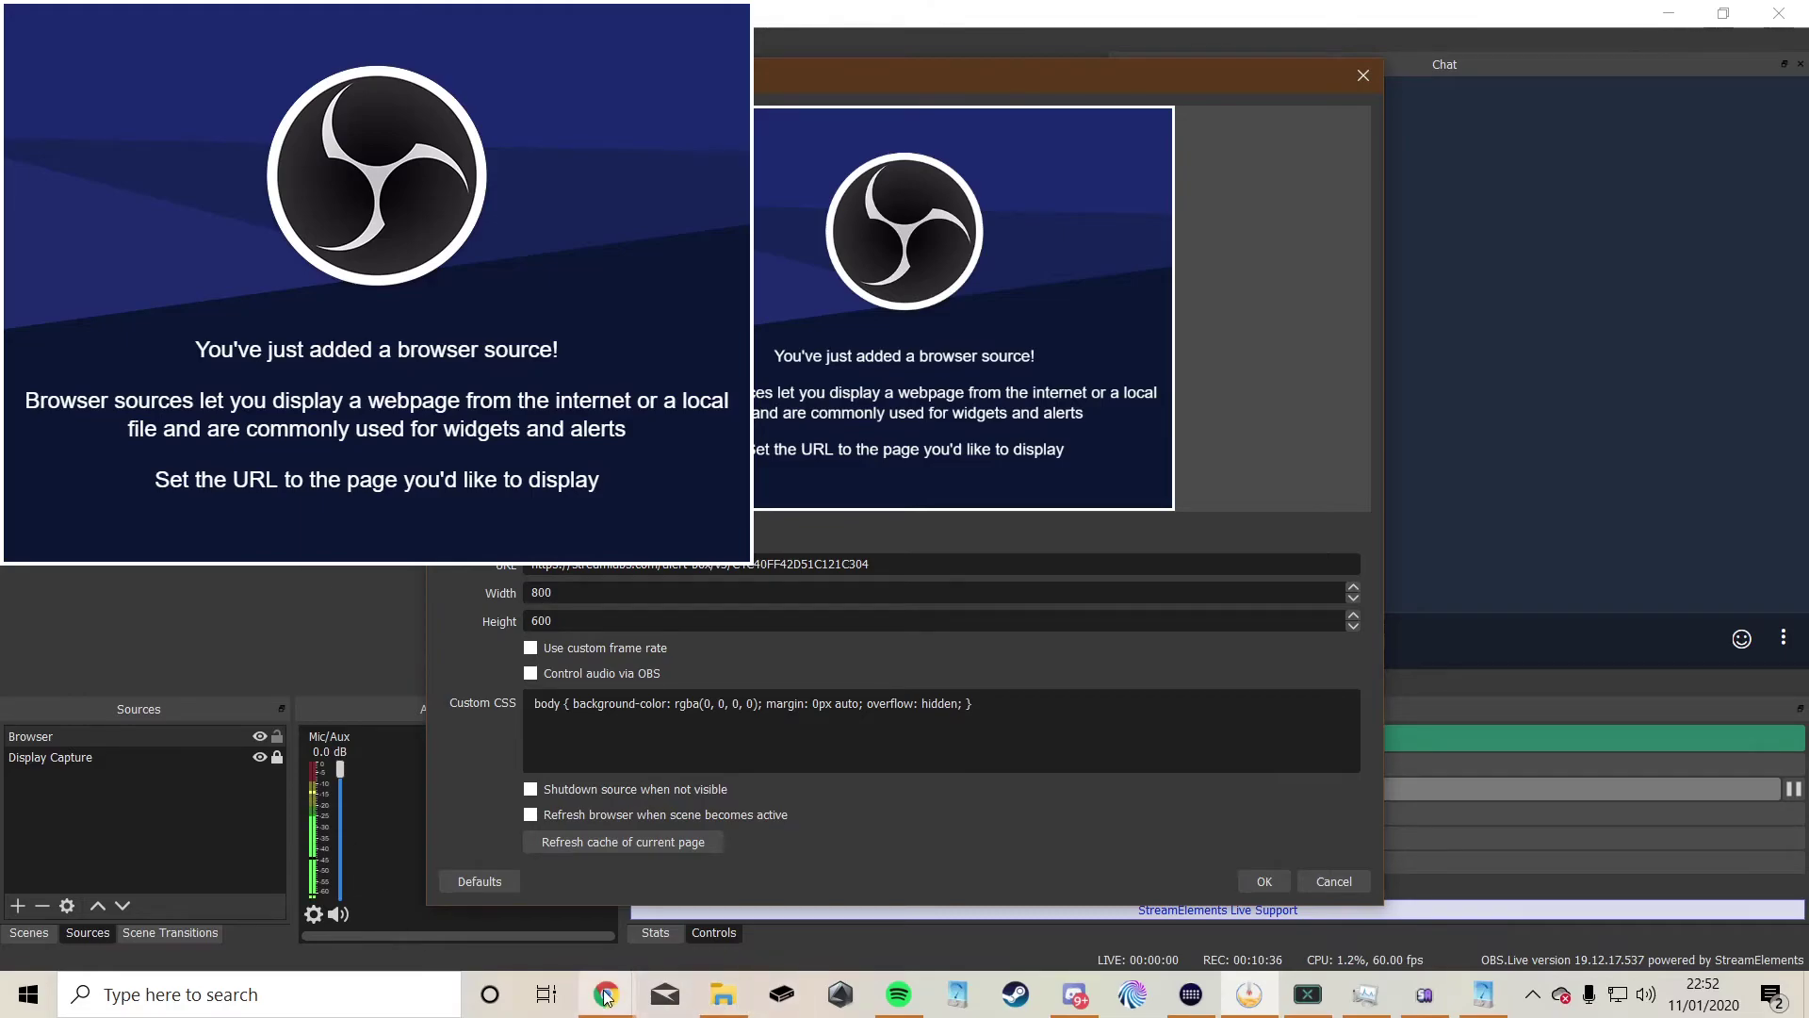
# Step: Check the widget URL field on the Streamlabs Alert Box page, and accept the browser source's properties in OBS
pyautogui.moveTo(606, 994)
pyautogui.click(650, 905)
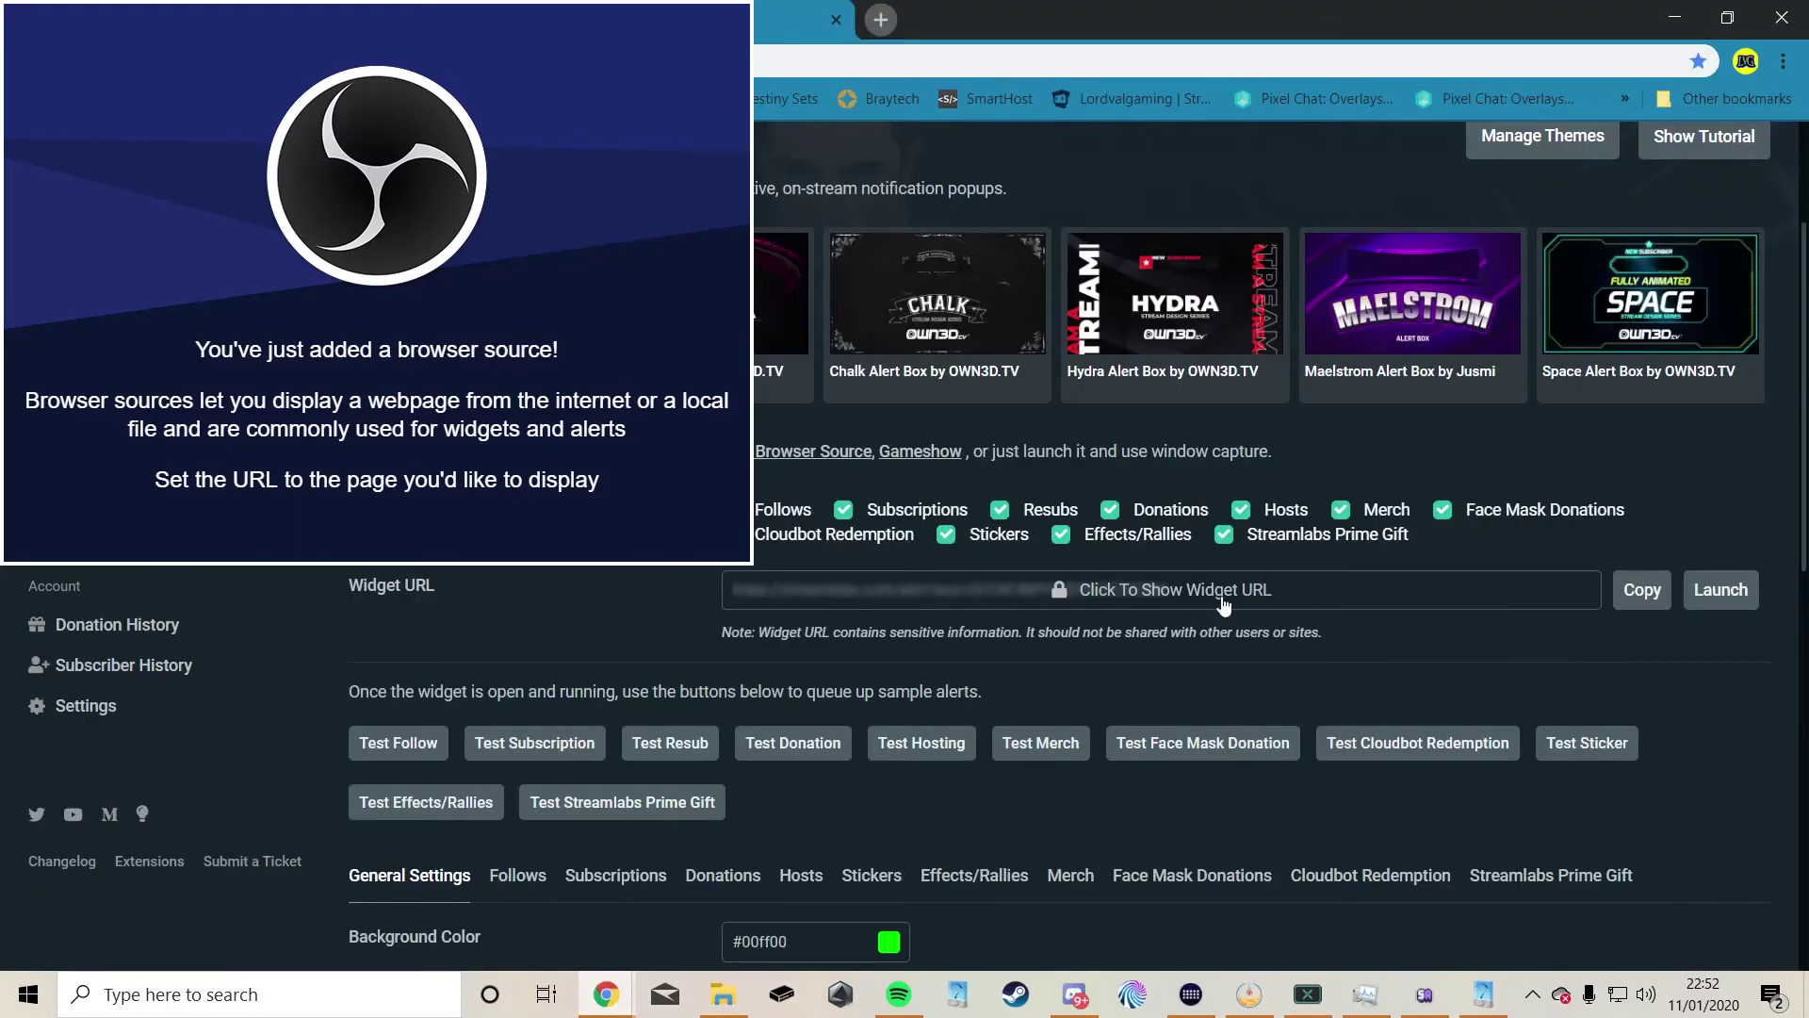
pyautogui.click(1250, 996)
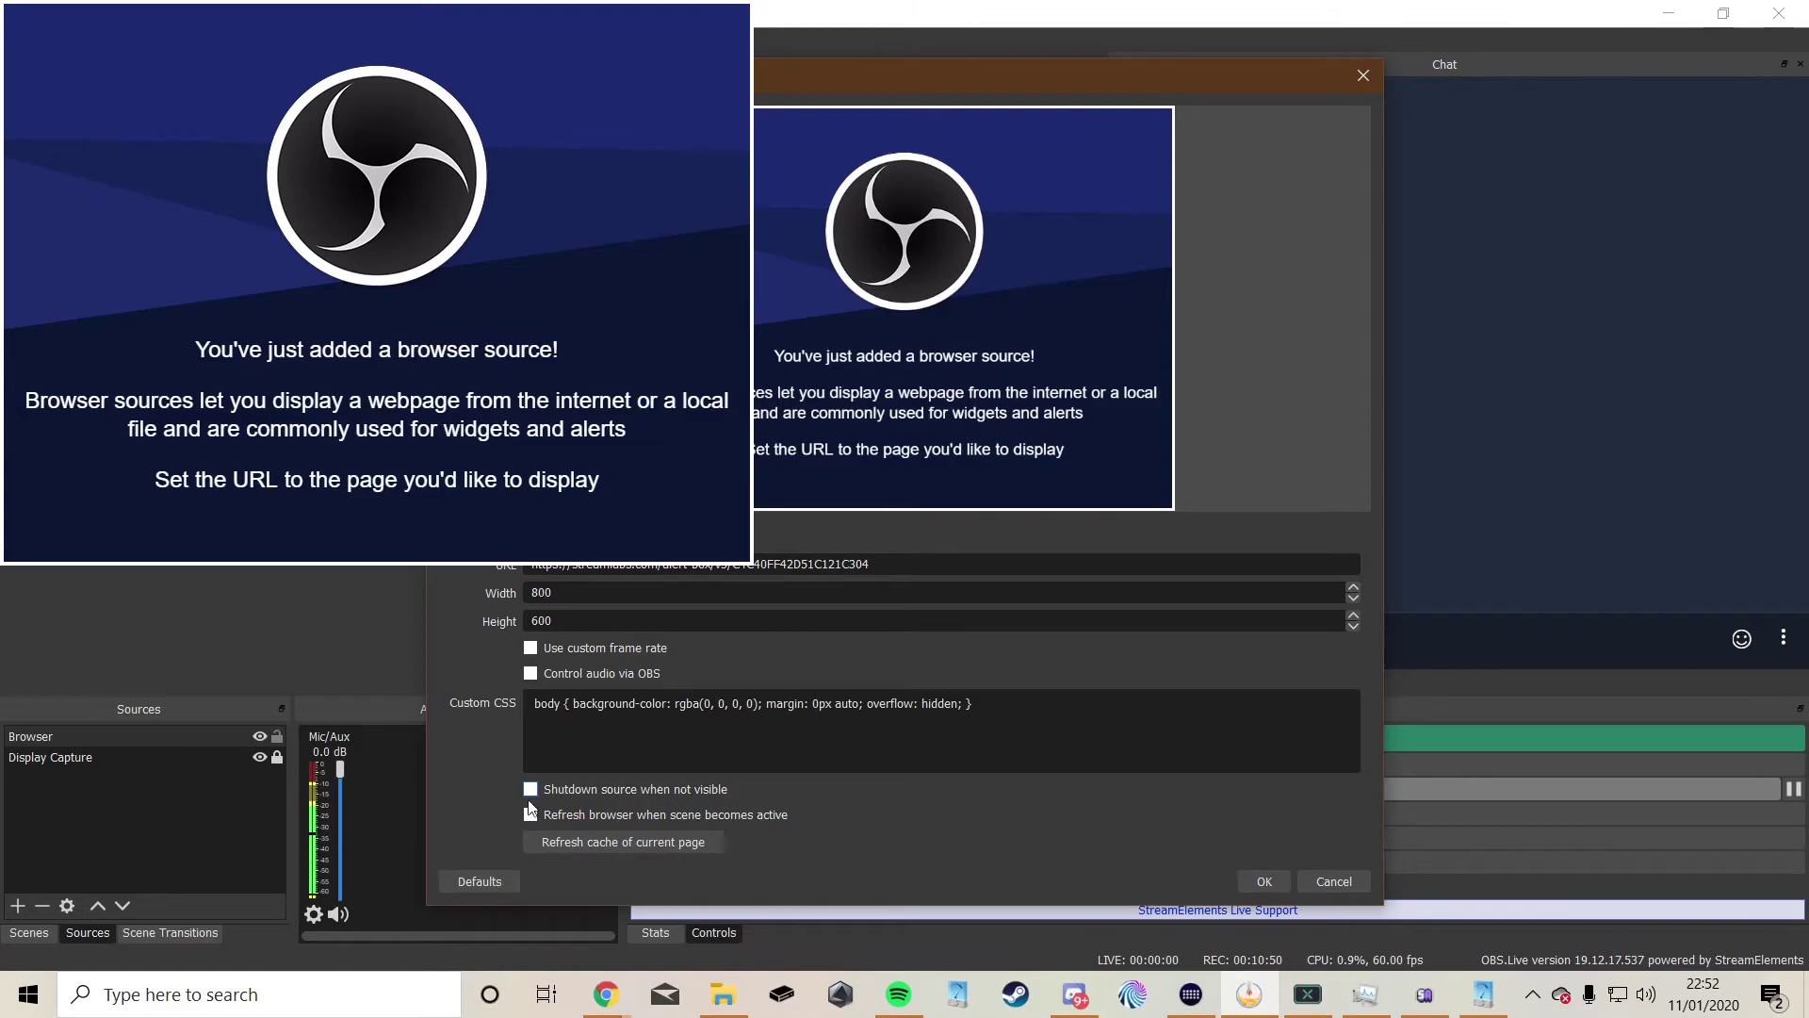
pyautogui.click(1258, 880)
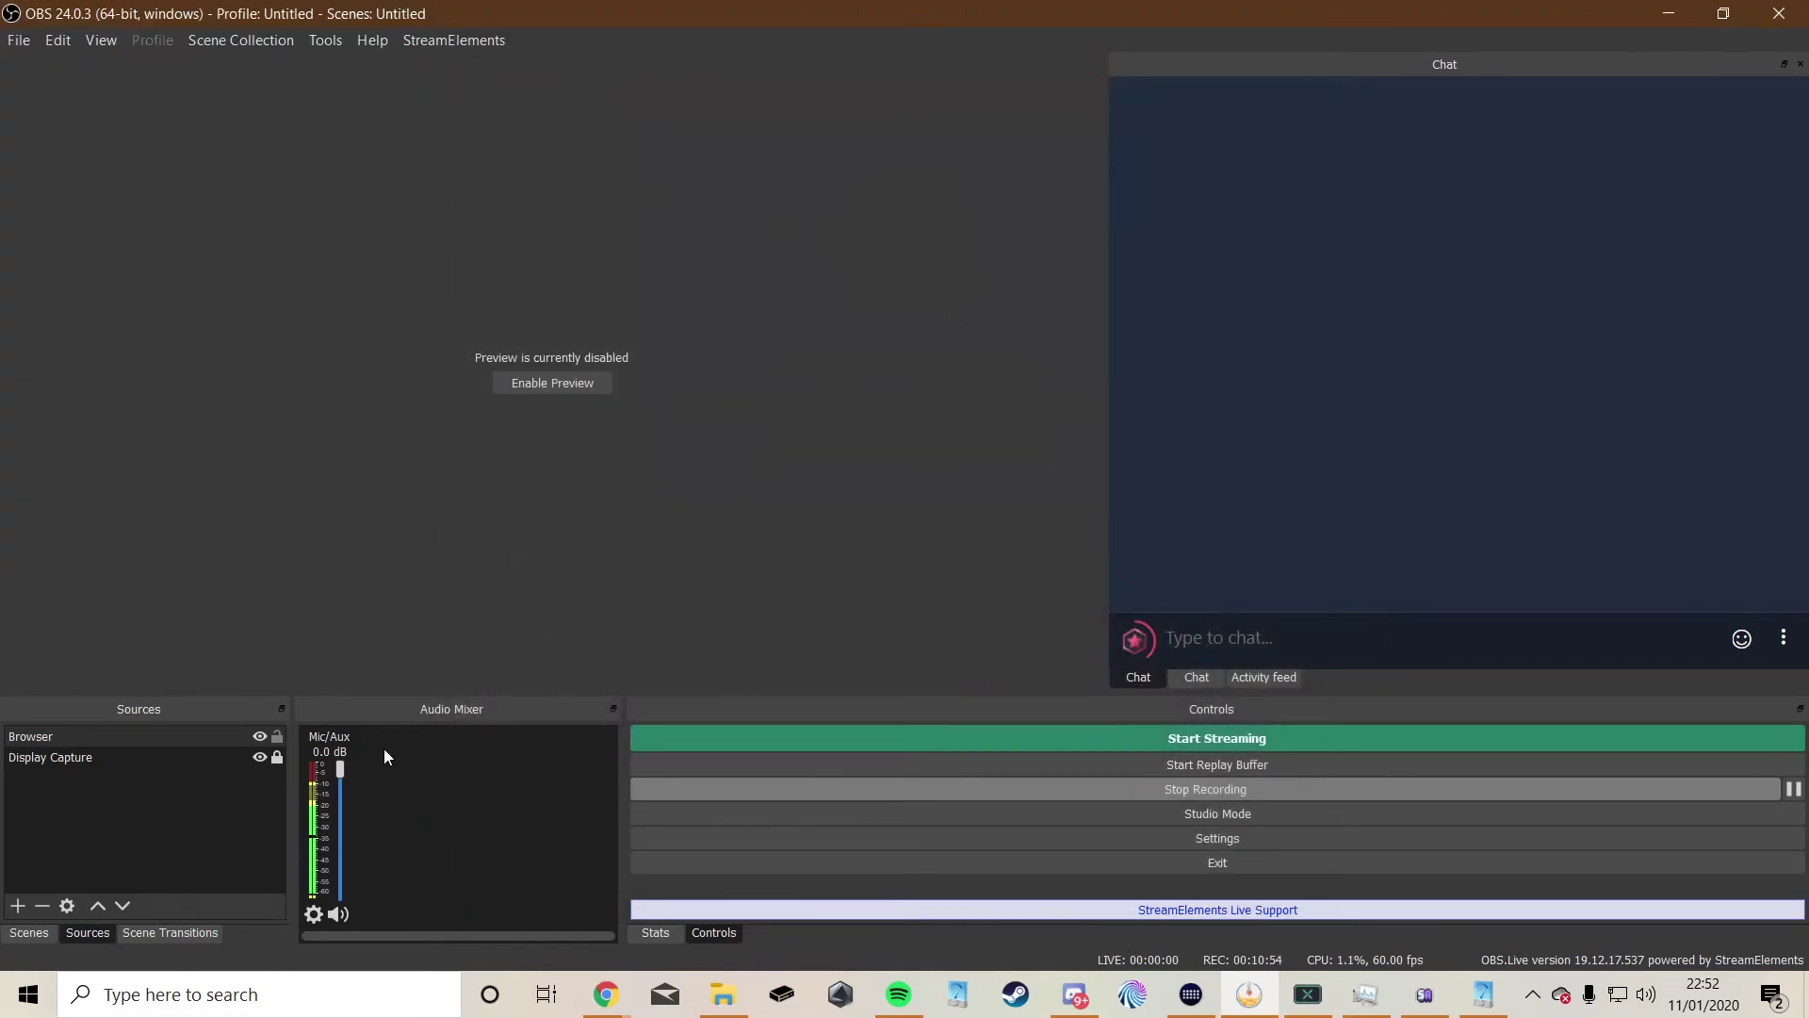
# Step: Send the test messages "sdfjhskjdfhsjdk", "sfkjdhfkjhdsf" and "sdfdssfg" in the stream chat
pyautogui.click(1275, 640)
pyautogui.write('sdfjhskjdfhsjdk')
pyautogui.press('Return')
pyautogui.write('sfkjdhfkjhdsf')
pyautogui.press('Return')
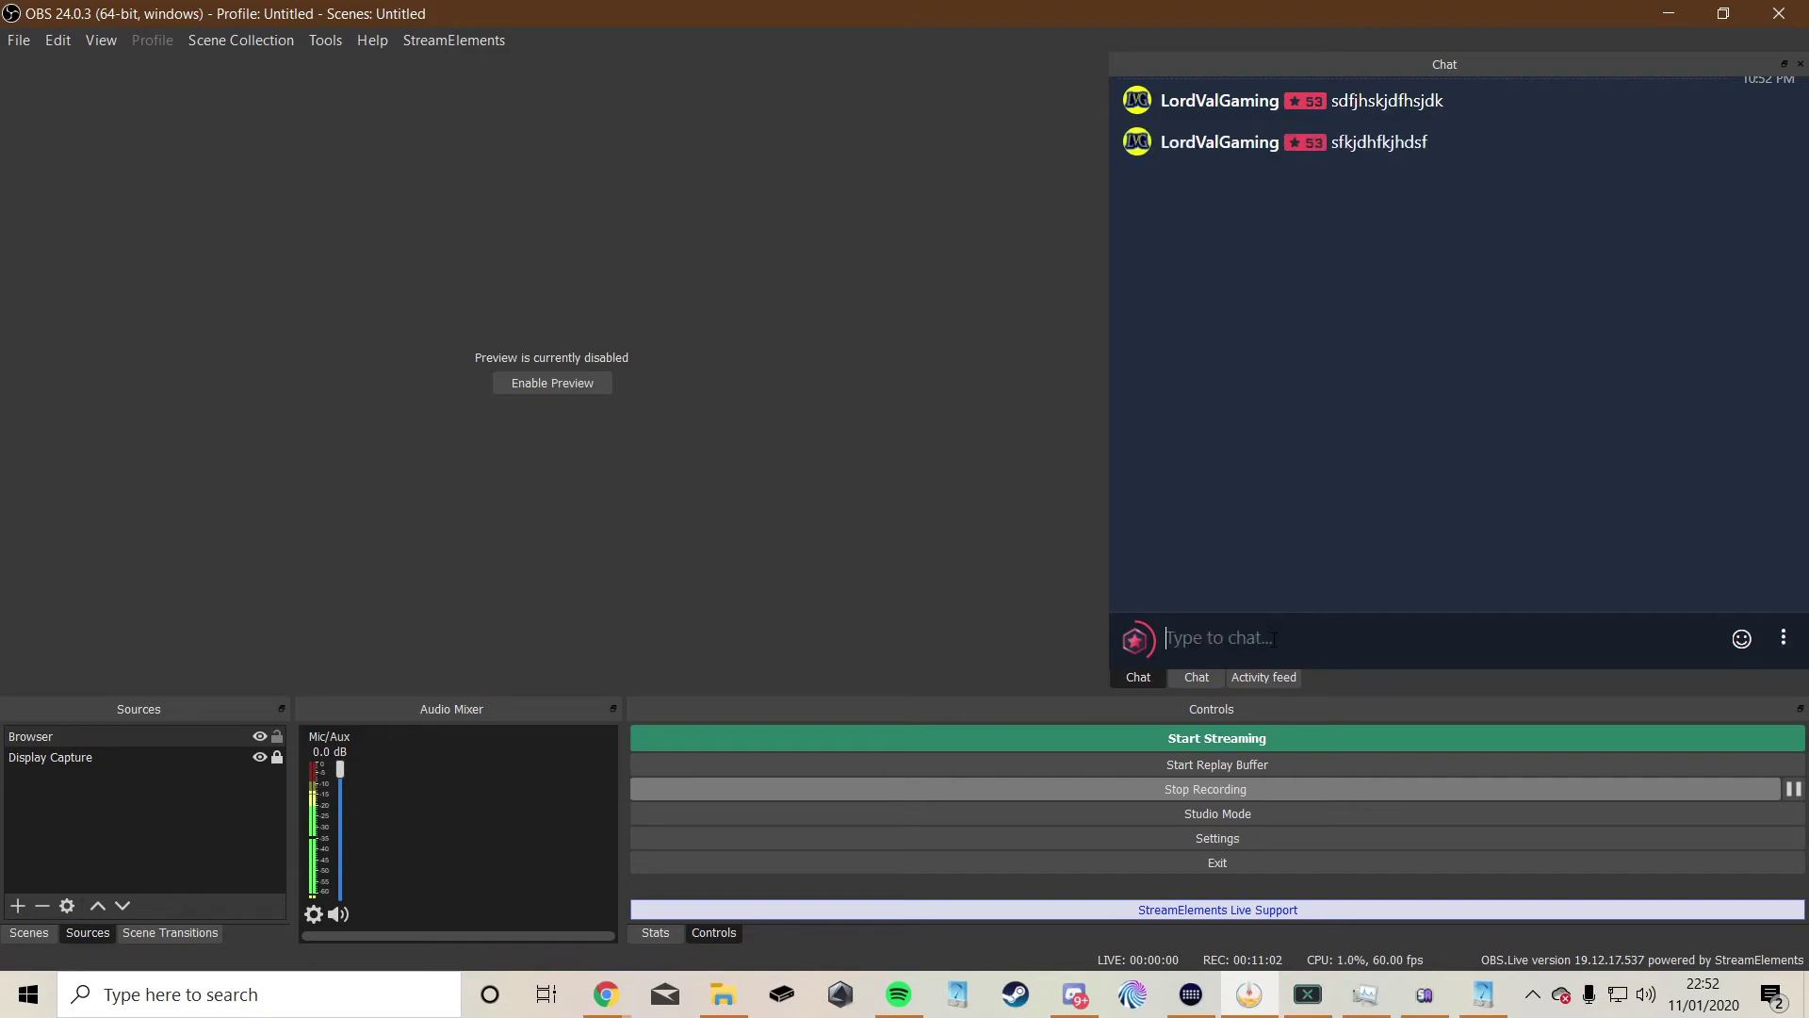
pyautogui.write('sdfdssfg')
pyautogui.press('Return')
pyautogui.click(18, 905)
pyautogui.click(142, 601)
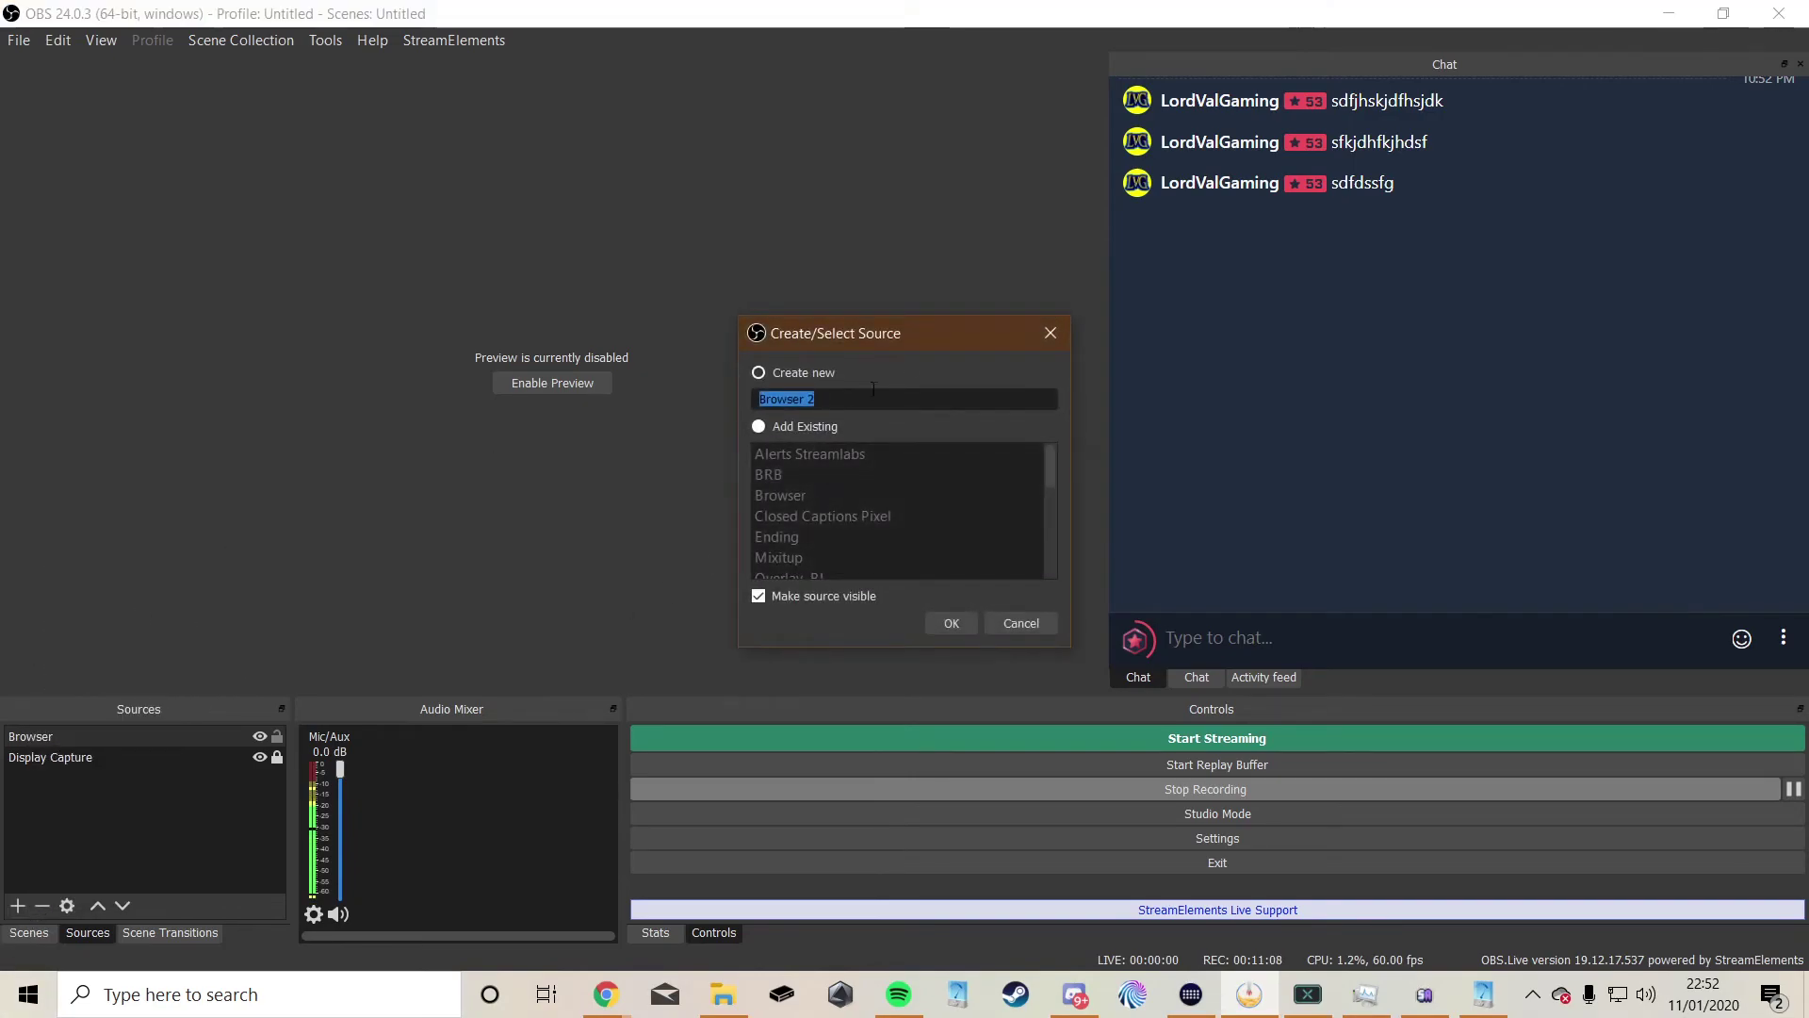
pyautogui.click(1052, 622)
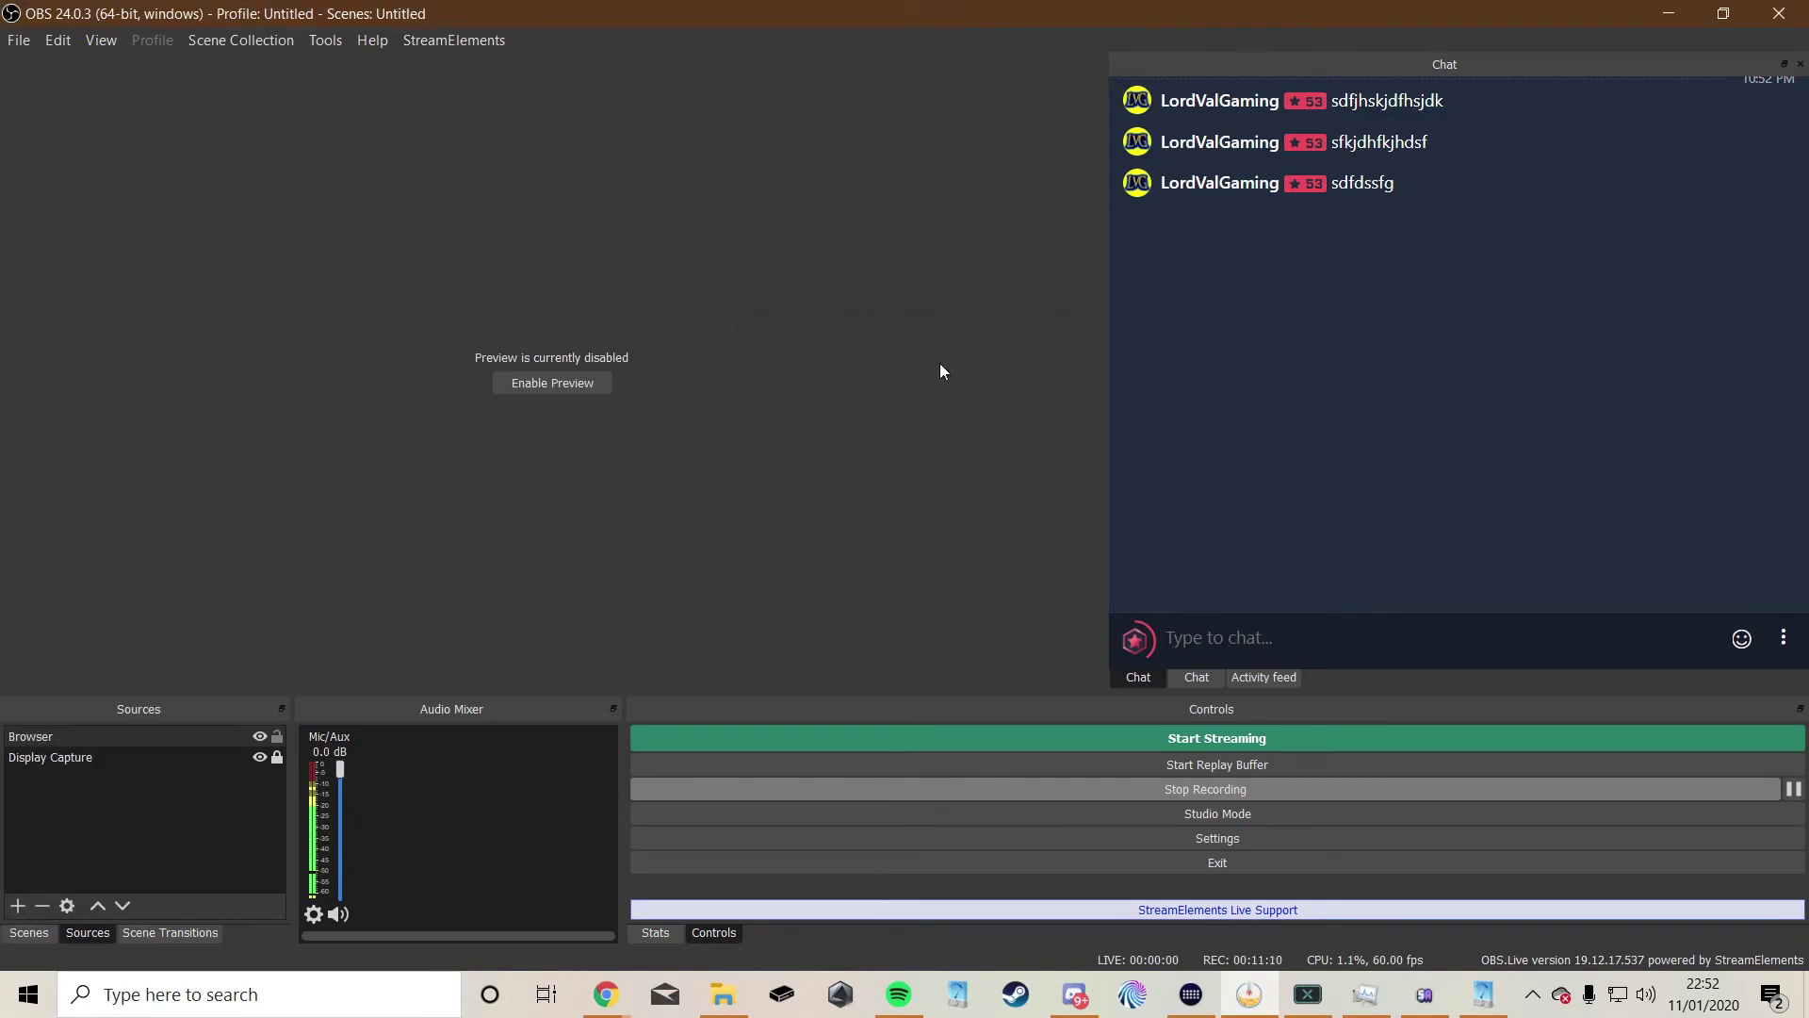
# Step: Copy the Event List widget URL from the Streamlabs dashboard without revealing it, and return to OBS
pyautogui.click(711, 907)
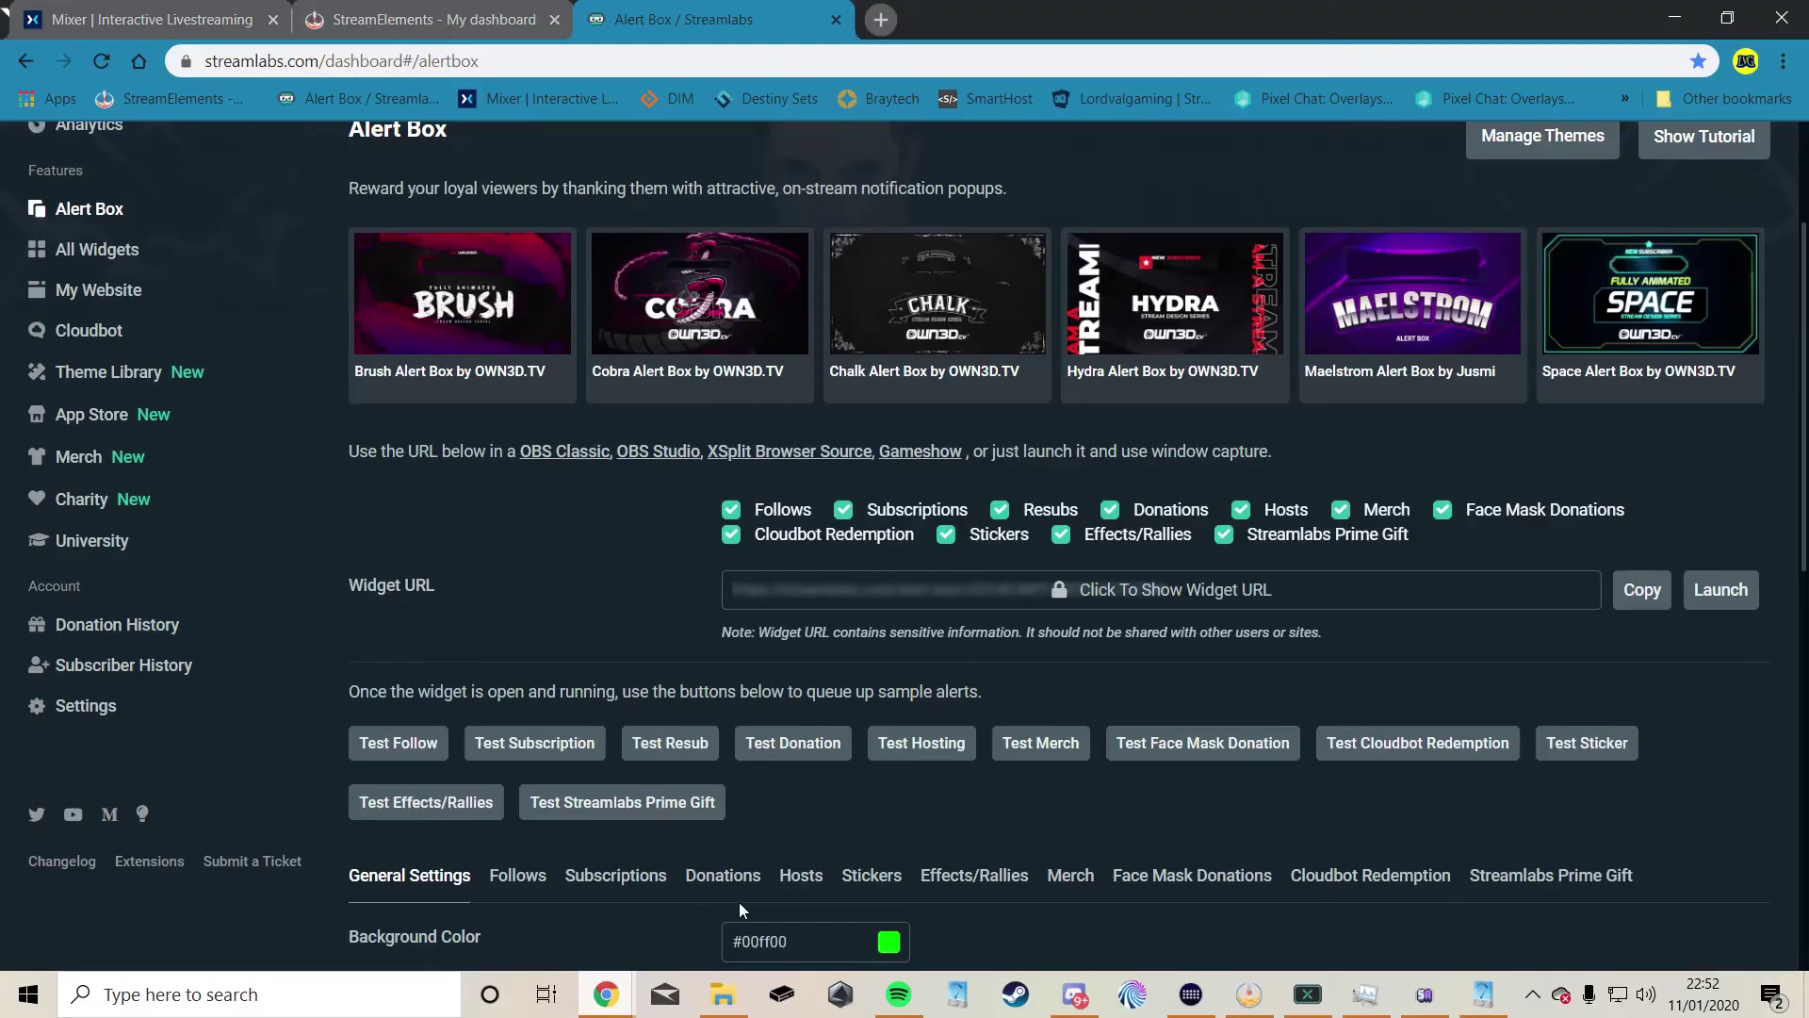
pyautogui.click(96, 256)
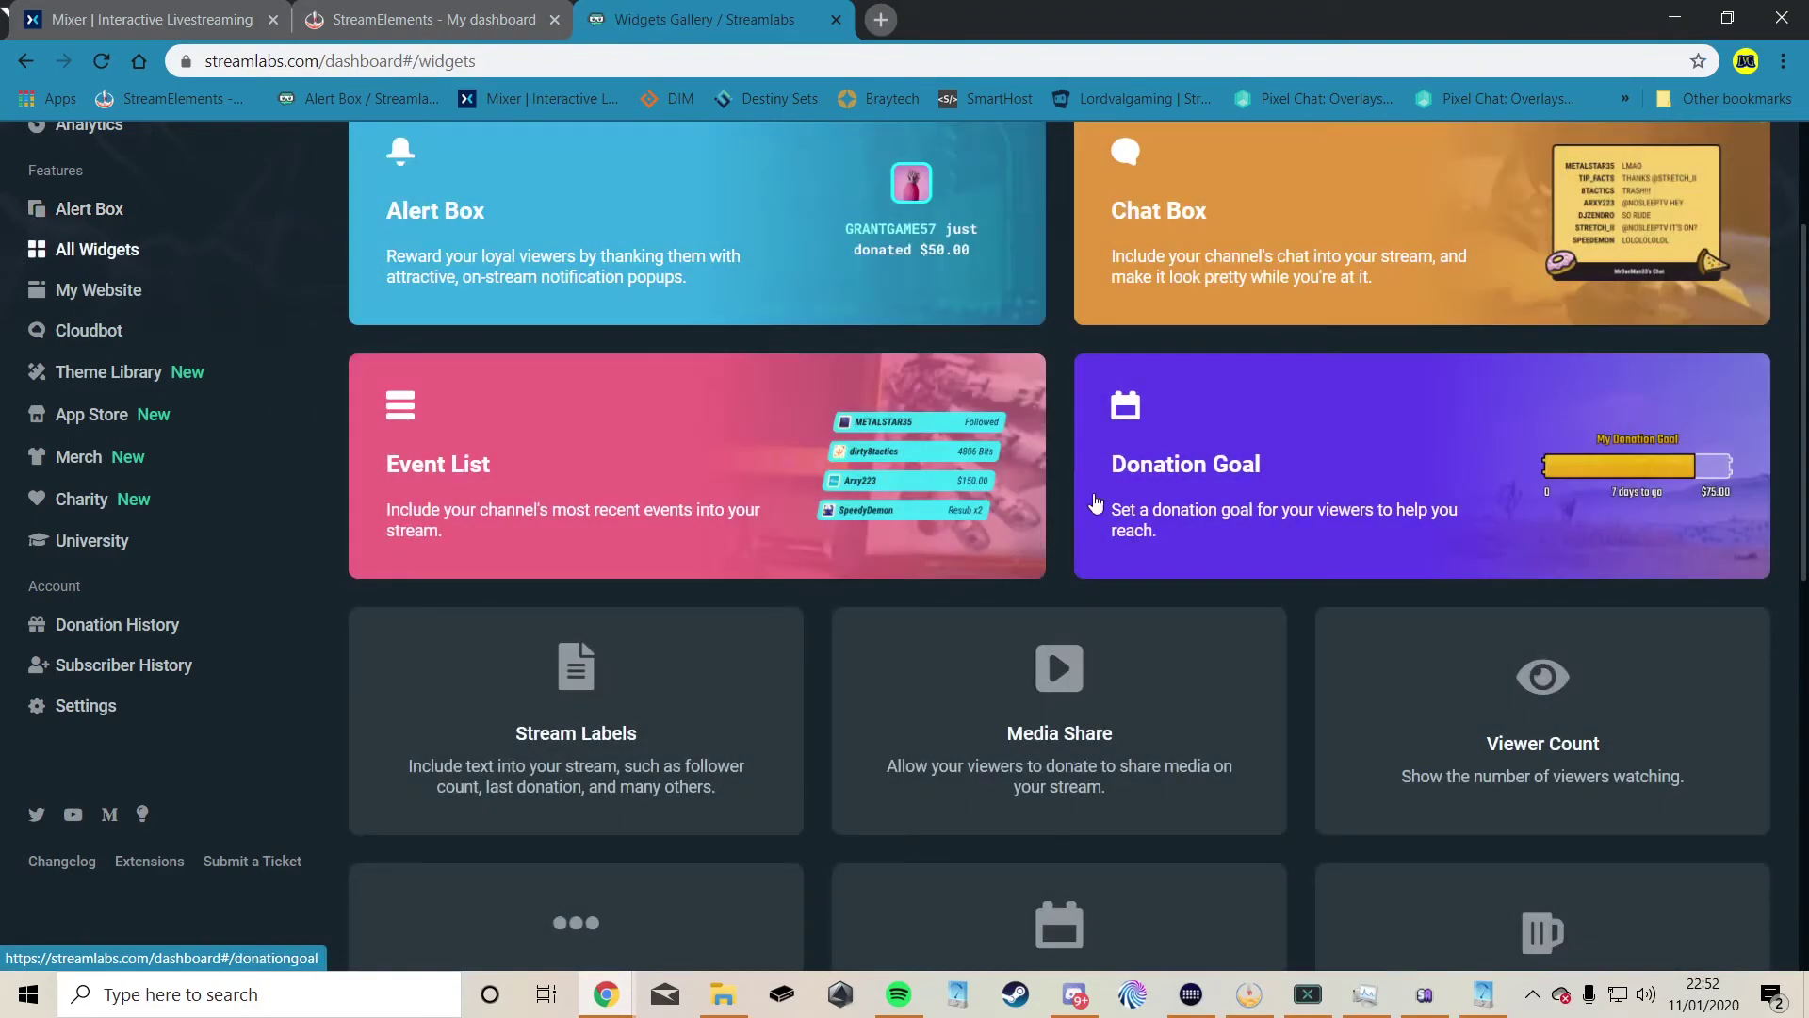
pyautogui.click(654, 491)
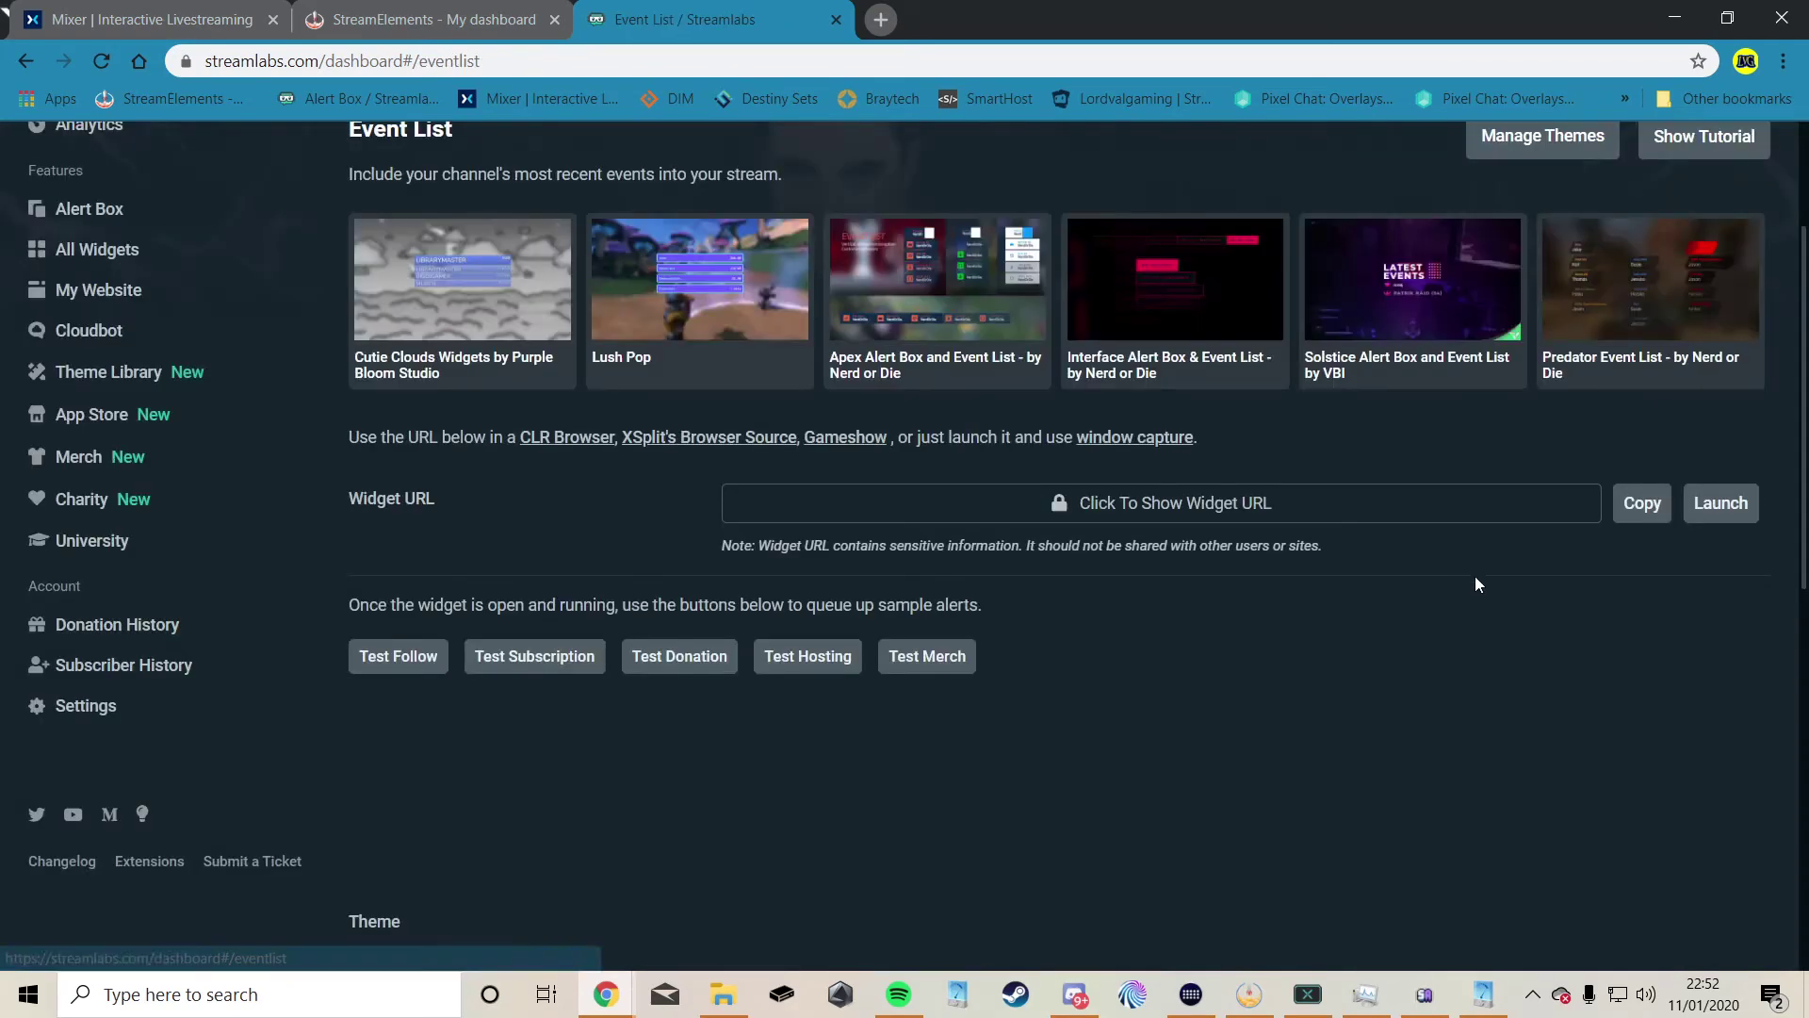
pyautogui.click(1644, 504)
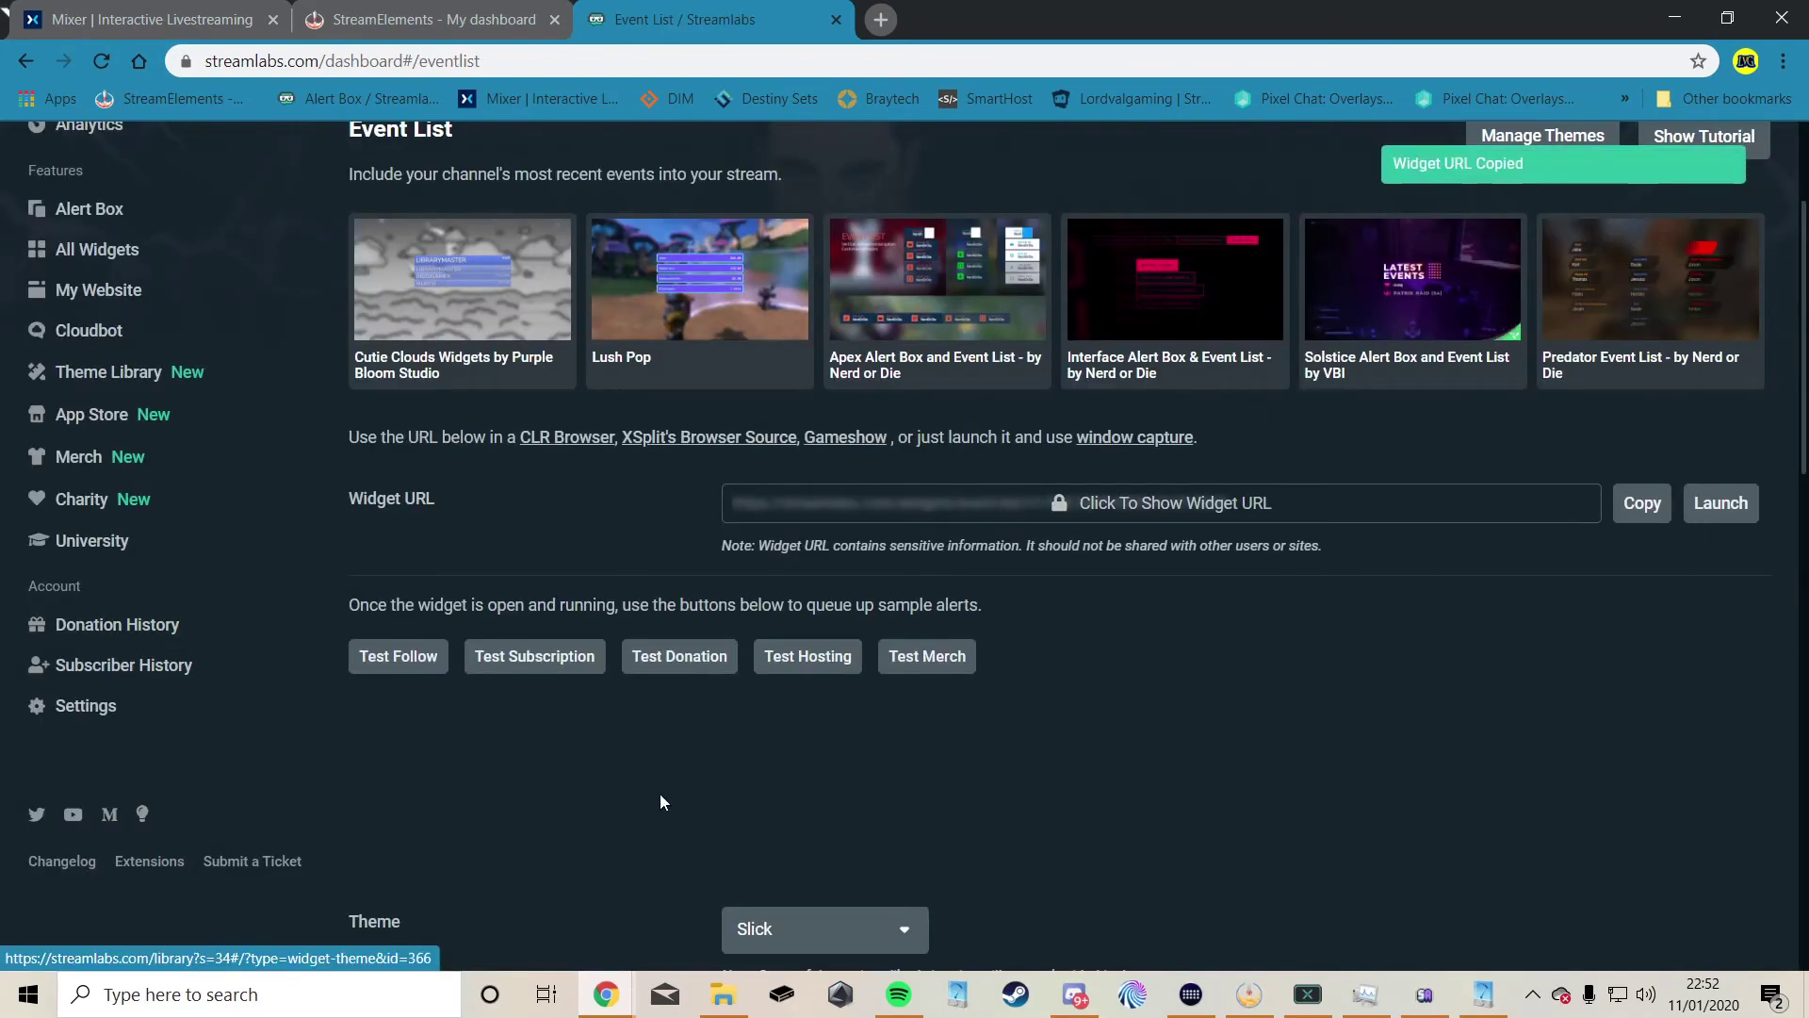
pyautogui.click(1250, 994)
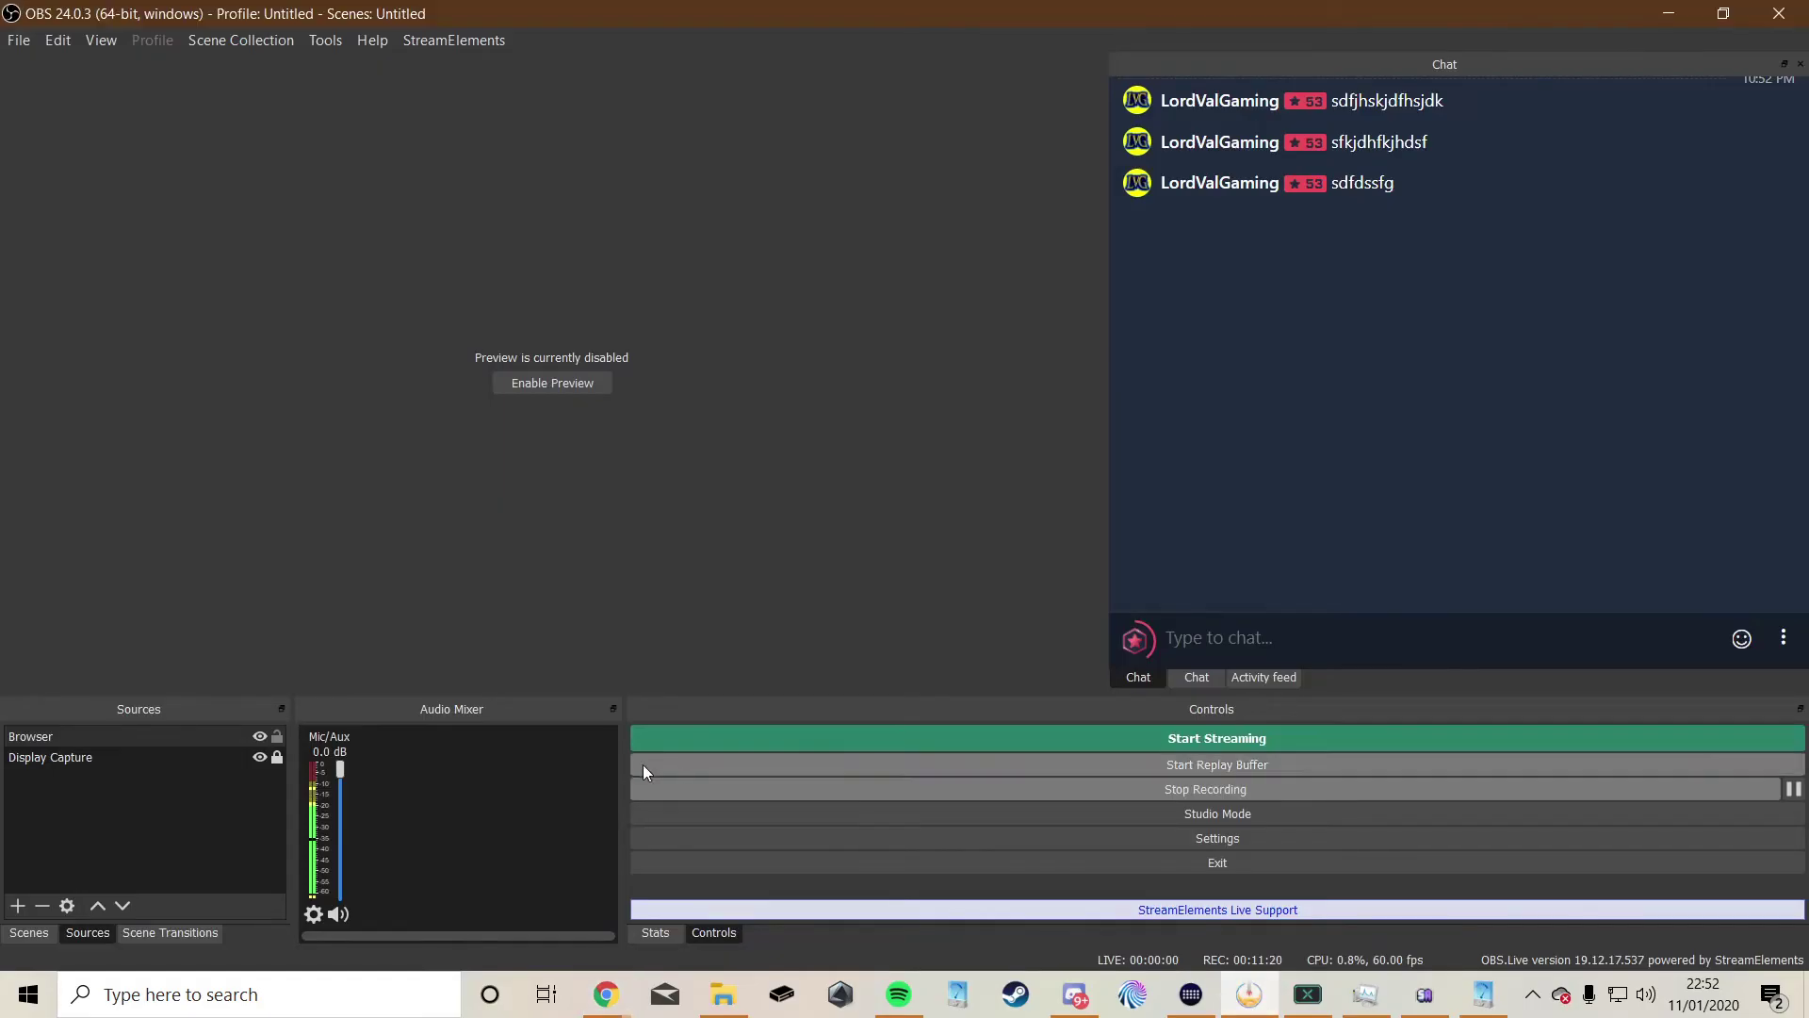
# Step: Add a new Browser source named Browser 2 and replace its default address with the copied Event List widget URL
pyautogui.click(17, 905)
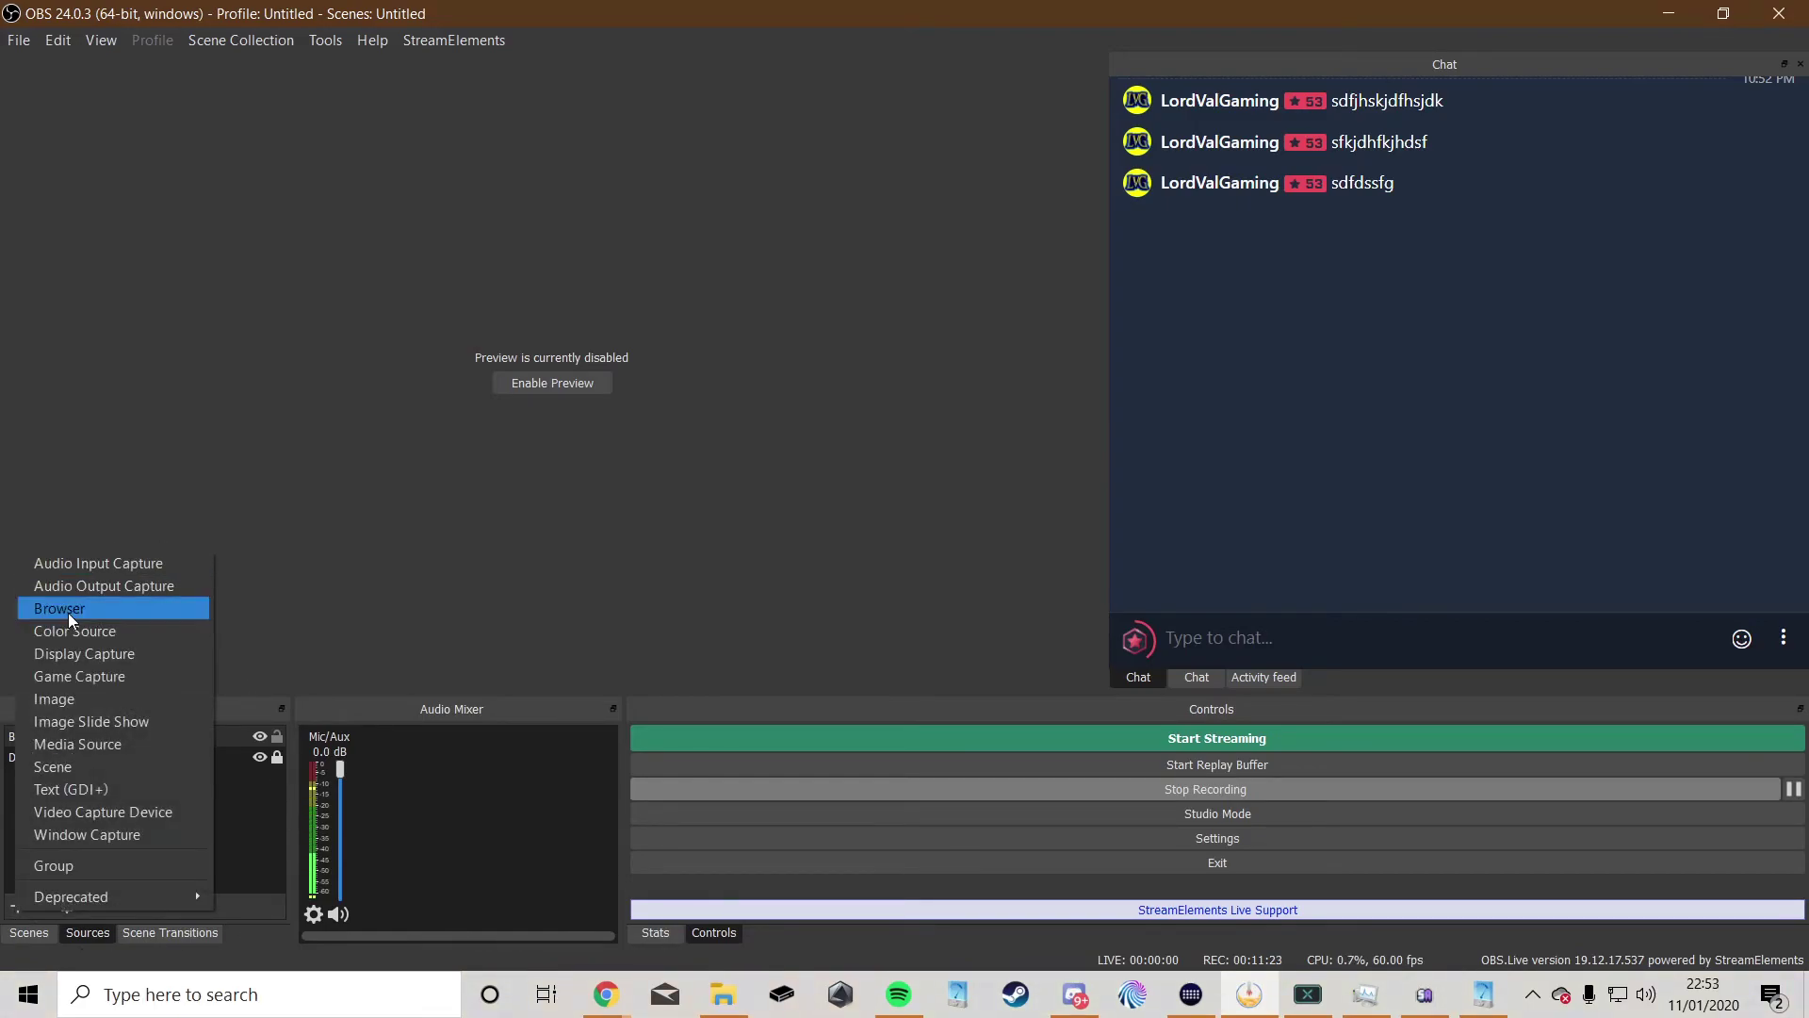
pyautogui.press('Return')
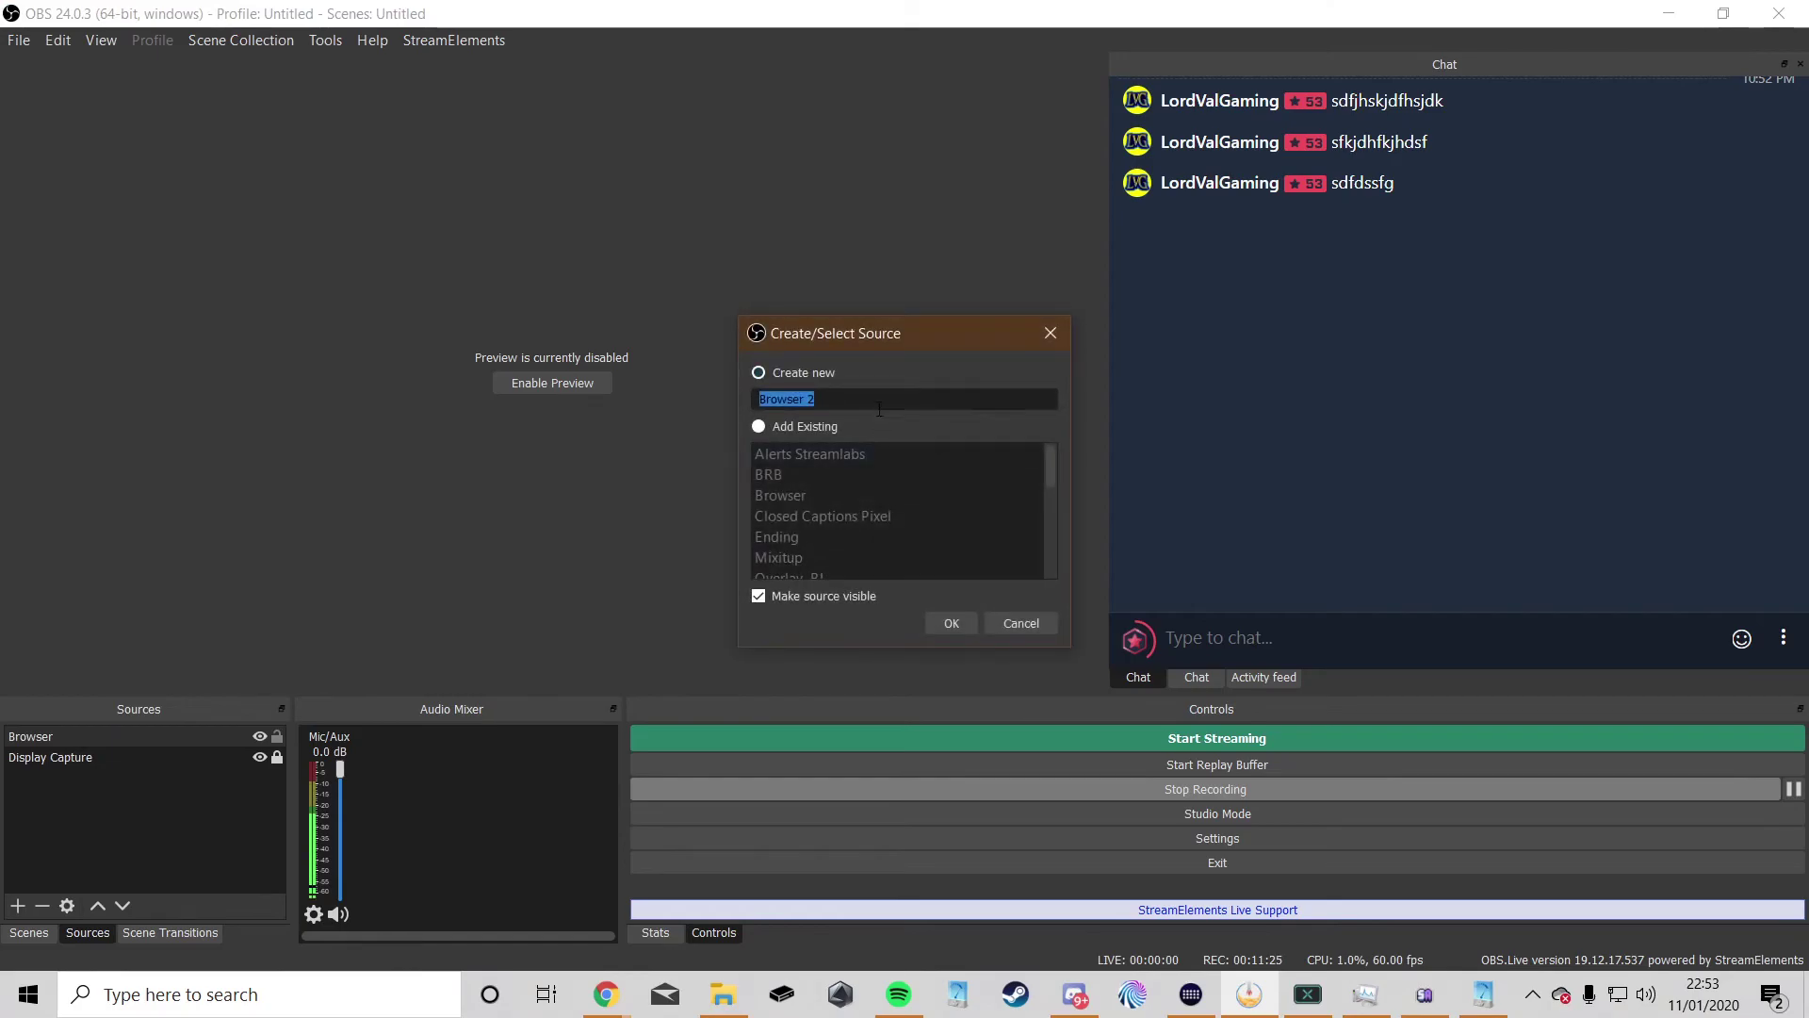
pyautogui.click(950, 623)
pyautogui.moveTo(752, 566); pyautogui.dragTo(485, 571)
pyautogui.rightClick(648, 575)
pyautogui.click(703, 679)
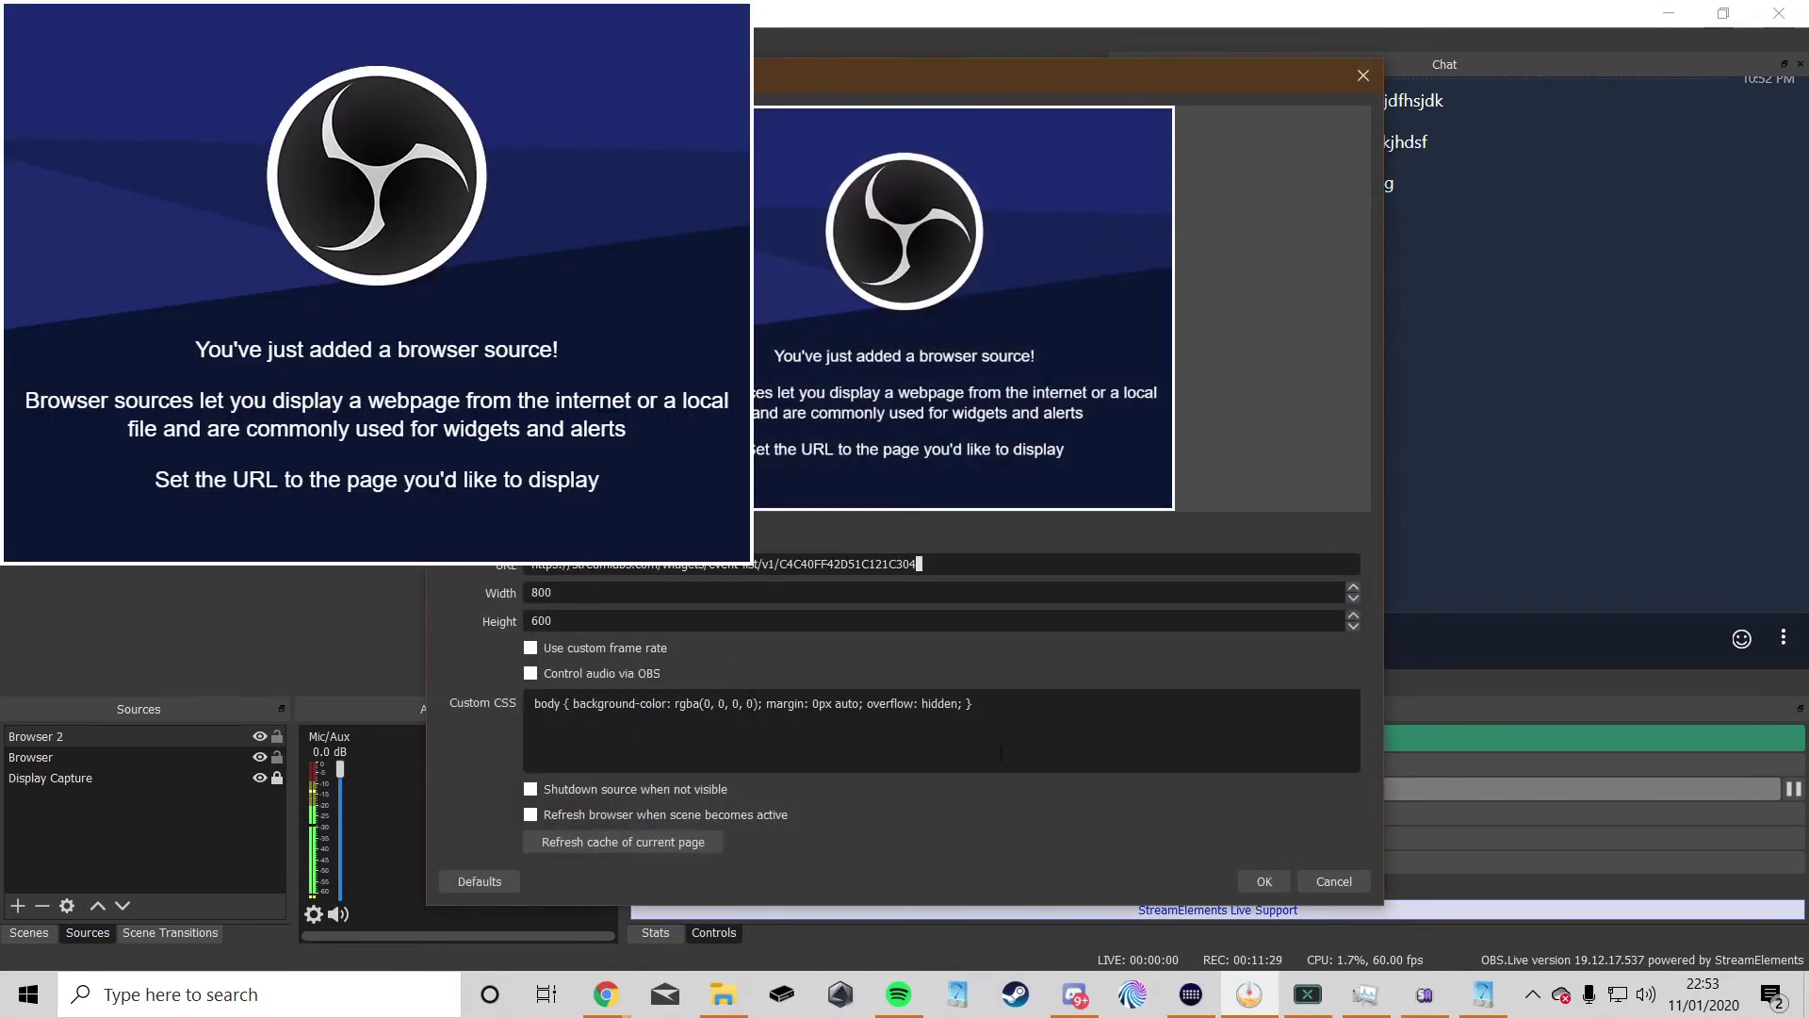
pyautogui.click(1259, 878)
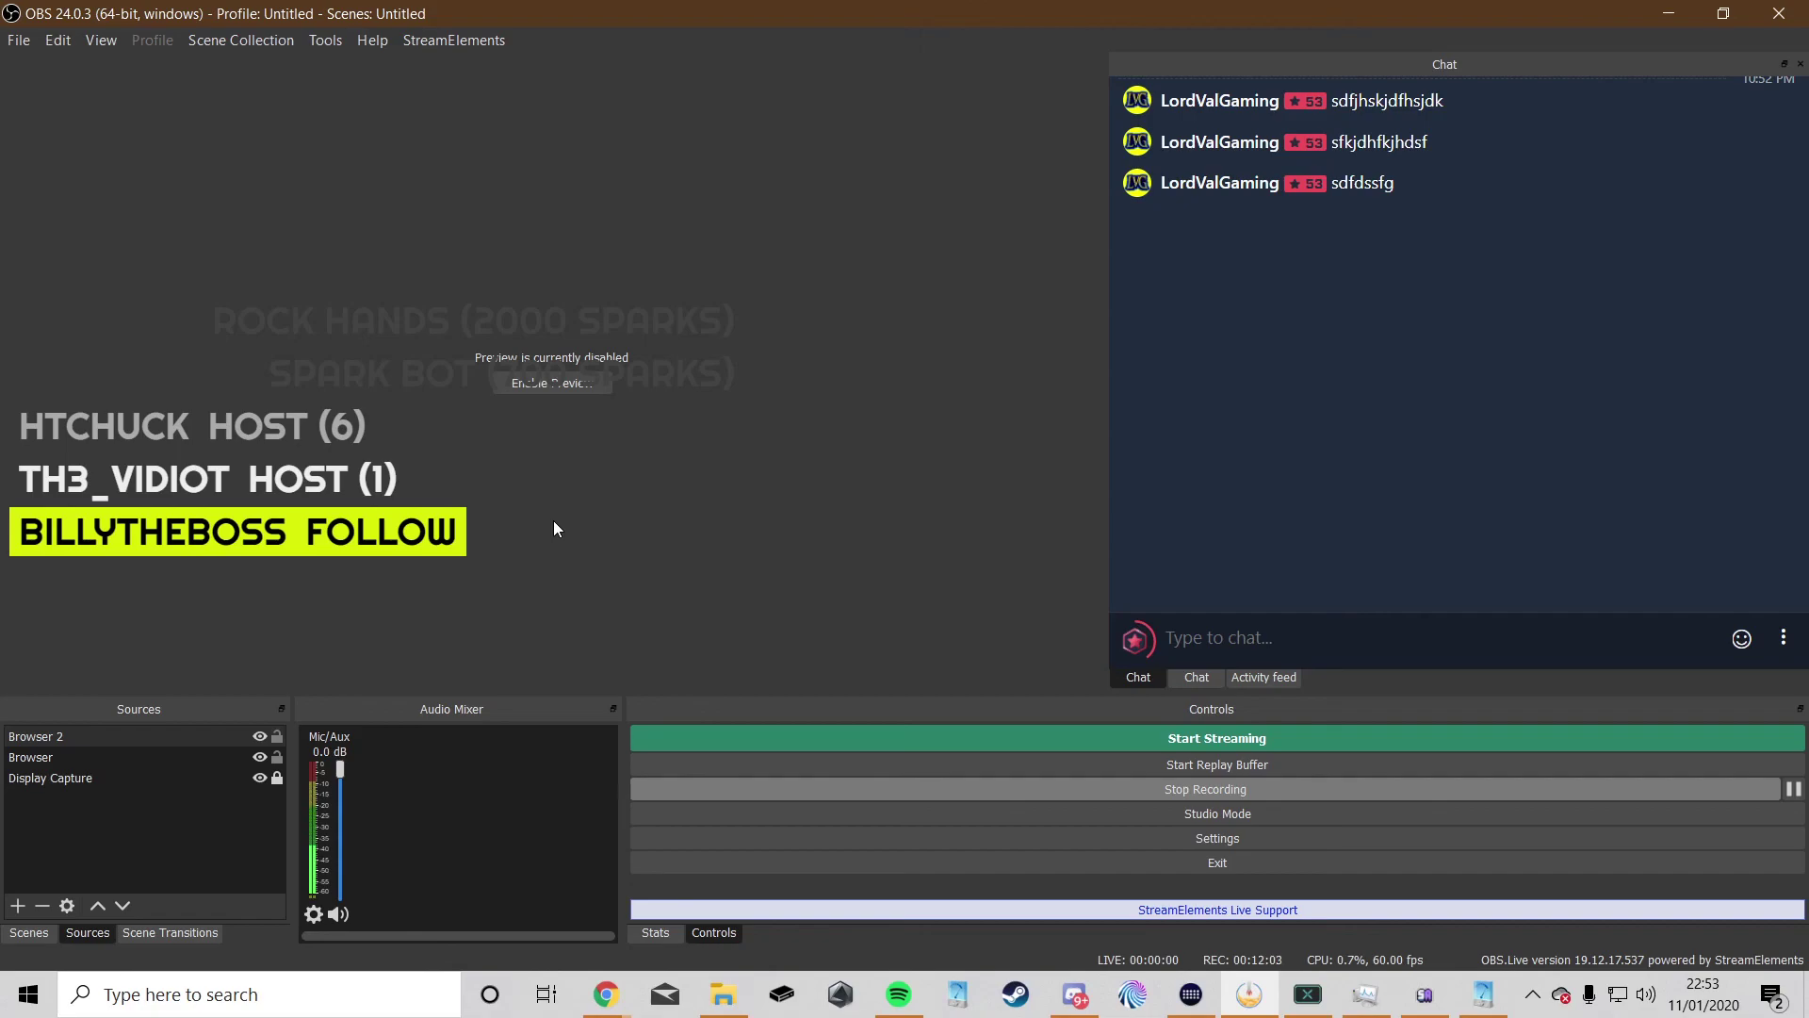
# Step: Stop the OBS recording
pyautogui.click(1292, 790)
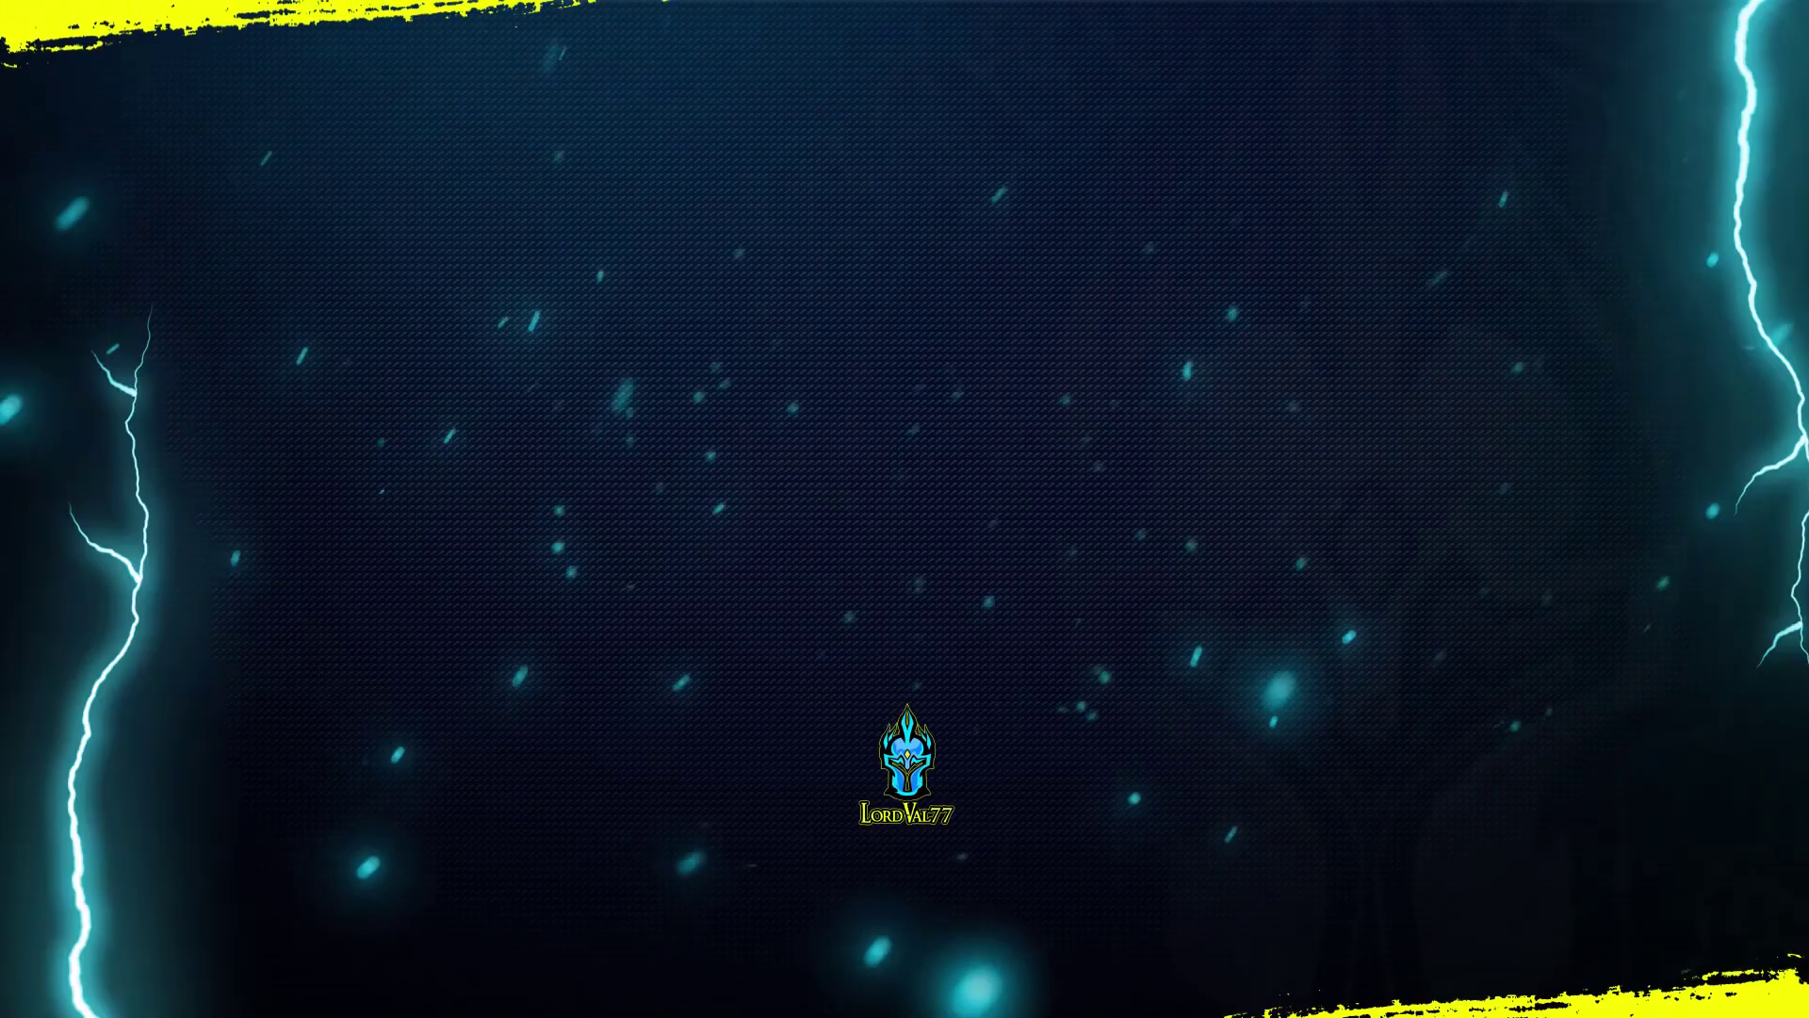